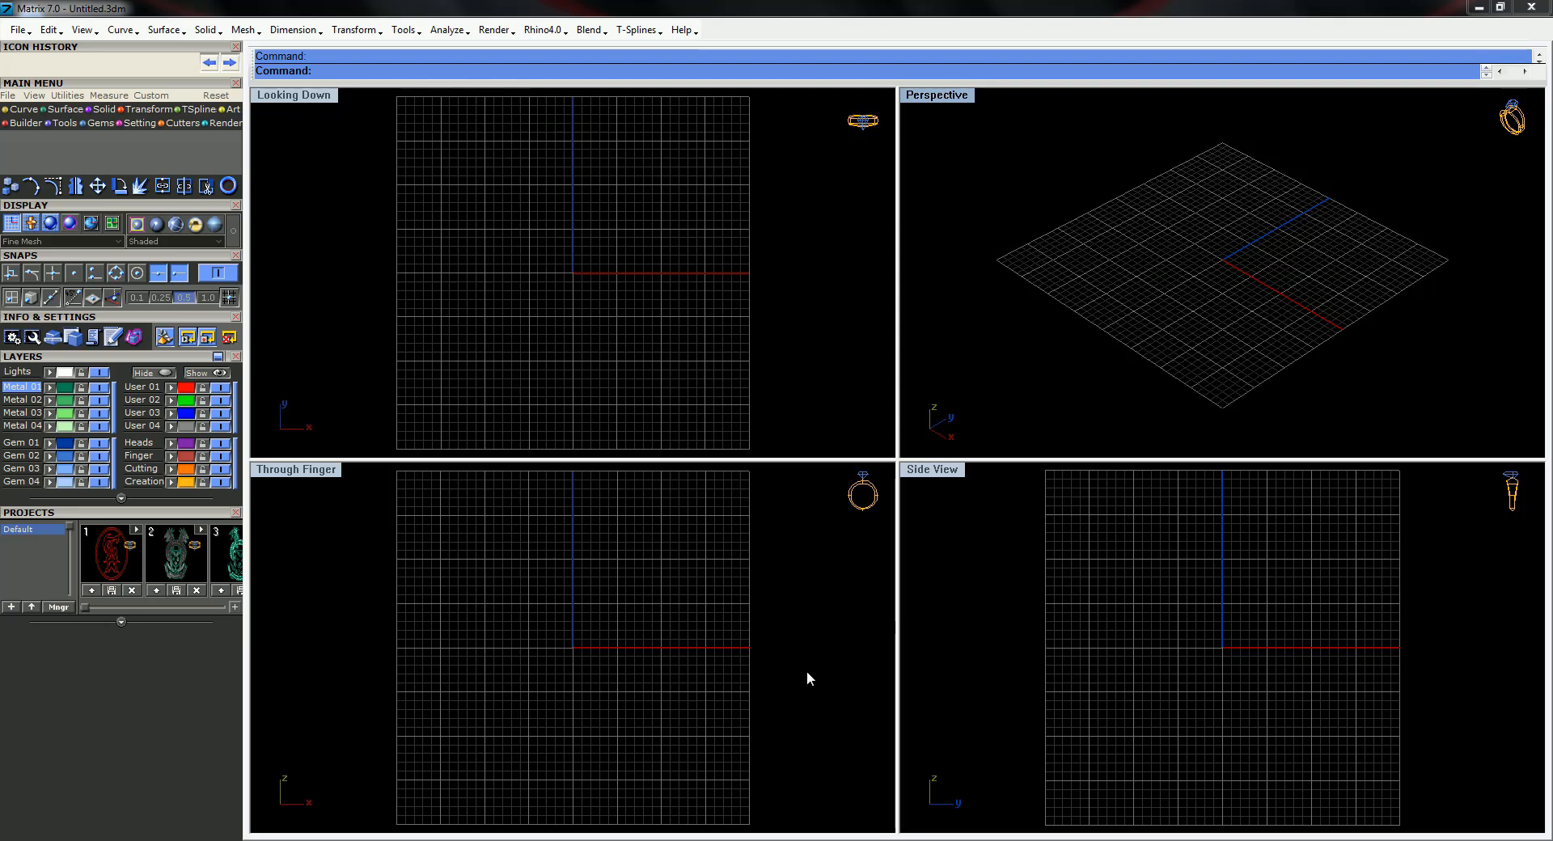
Create a ring rail curve in British size T
{"action": "left_click", "coordinate": [229, 187]}
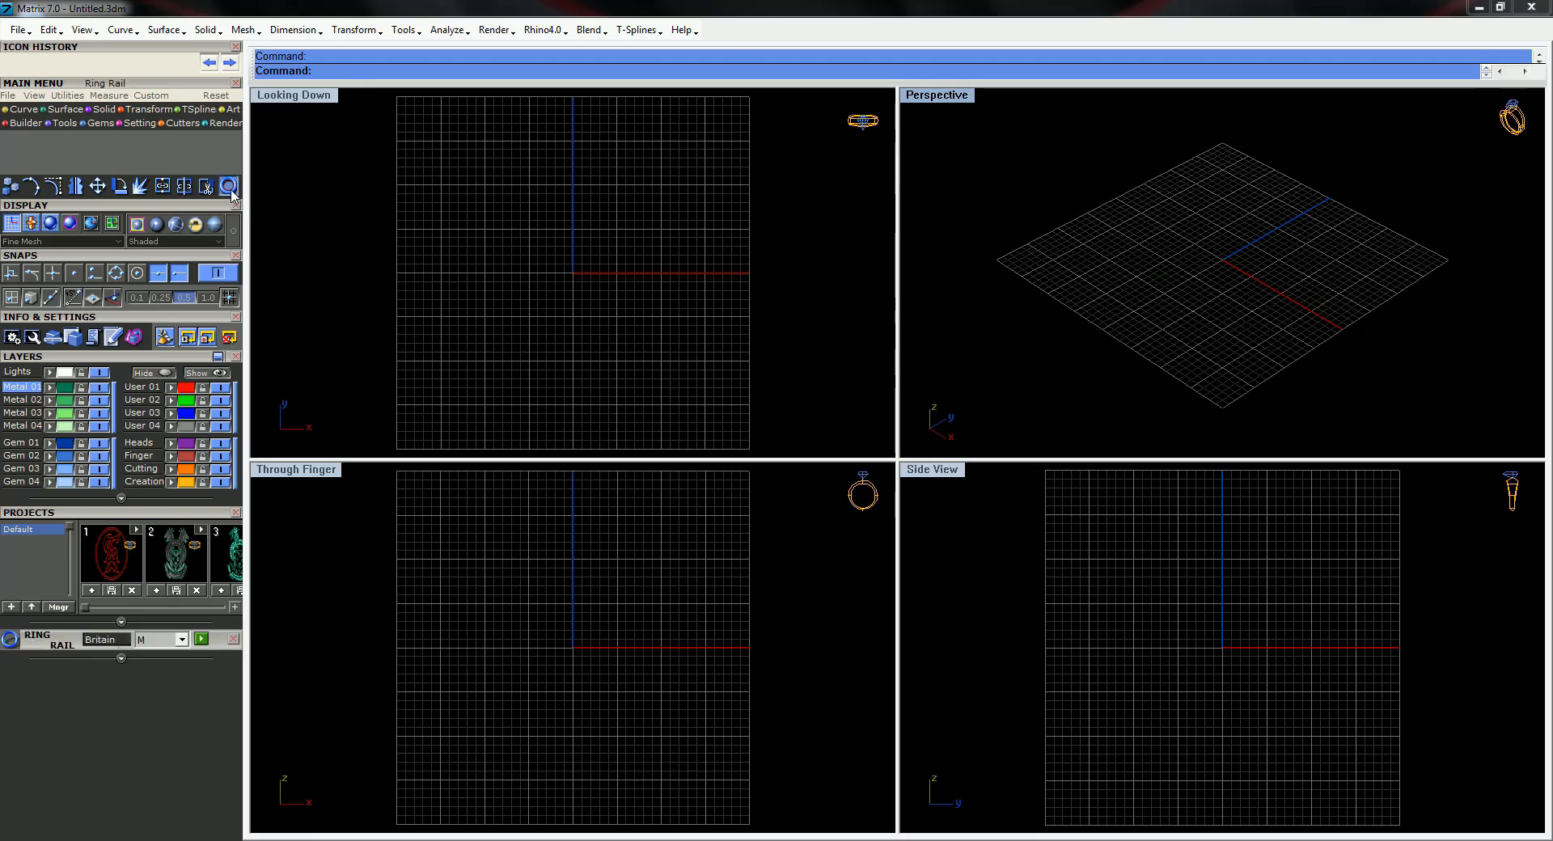
{"action": "left_click", "coordinate": [183, 639]}
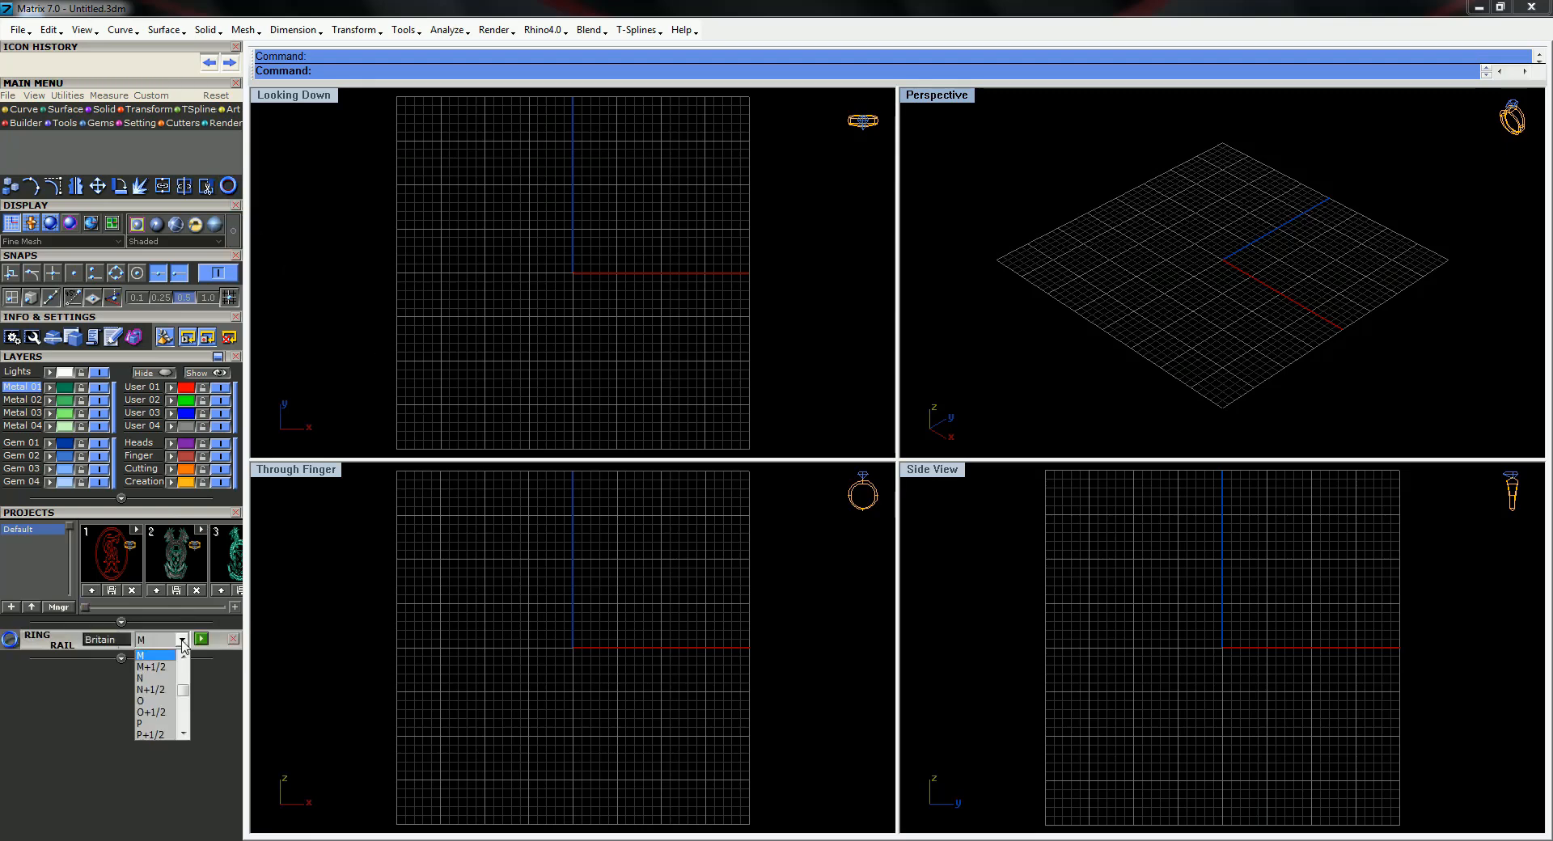
{"action": "scroll", "coordinate": [162, 695], "scroll_direction": "down", "scroll_amount": 3}
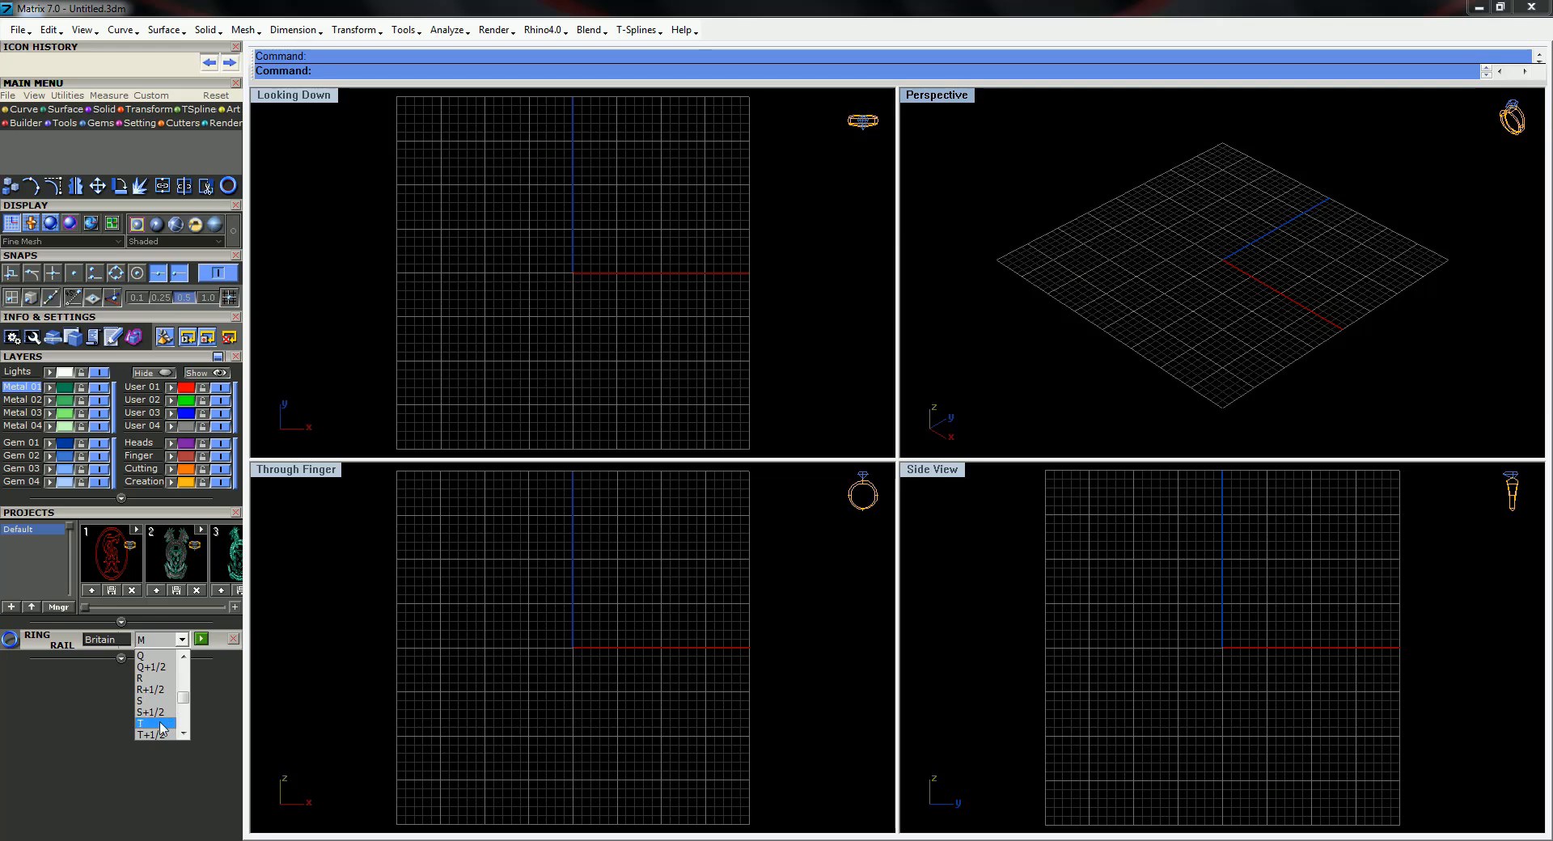
{"action": "left_click", "coordinate": [166, 723]}
{"action": "left_click", "coordinate": [201, 645]}
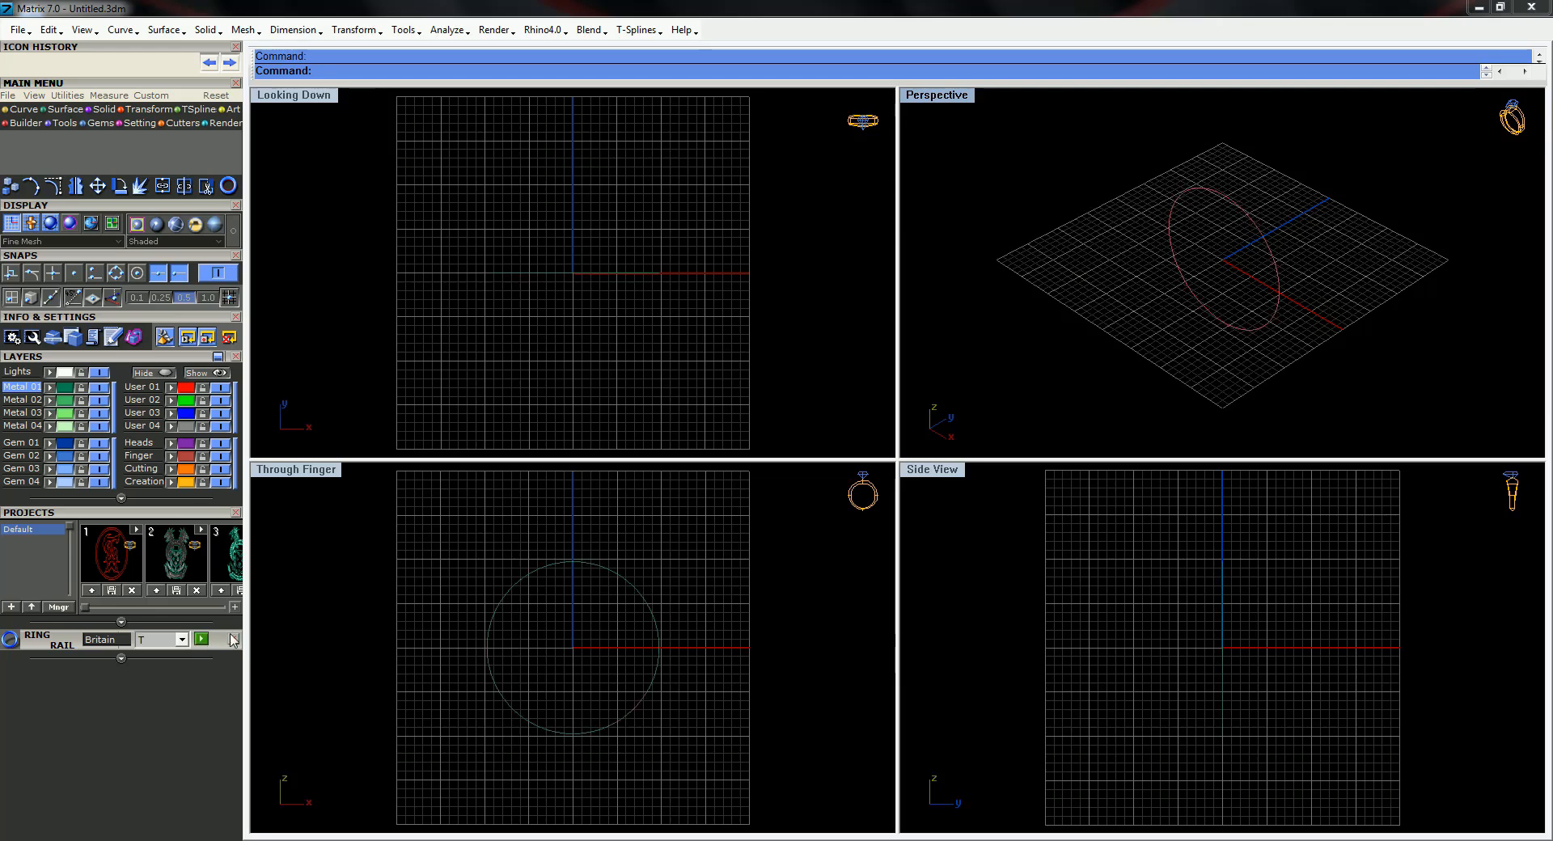
Maximize the perspective view, add a profile to the ring rail and flatten it to roughly half its height
{"action": "double_click", "coordinate": [942, 98]}
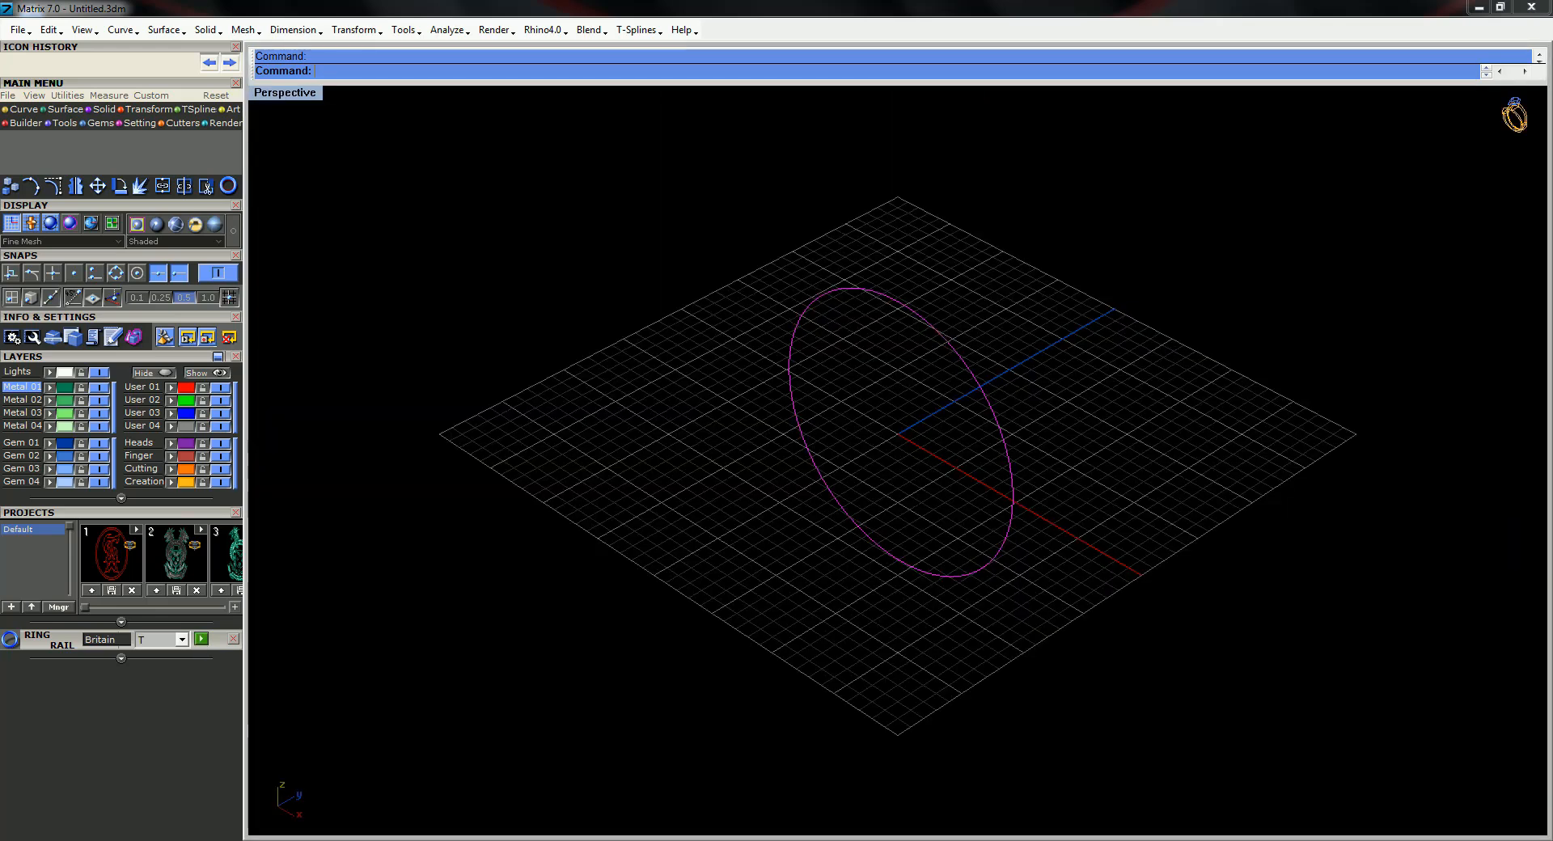
{"action": "middle_click", "coordinate": [922, 473]}
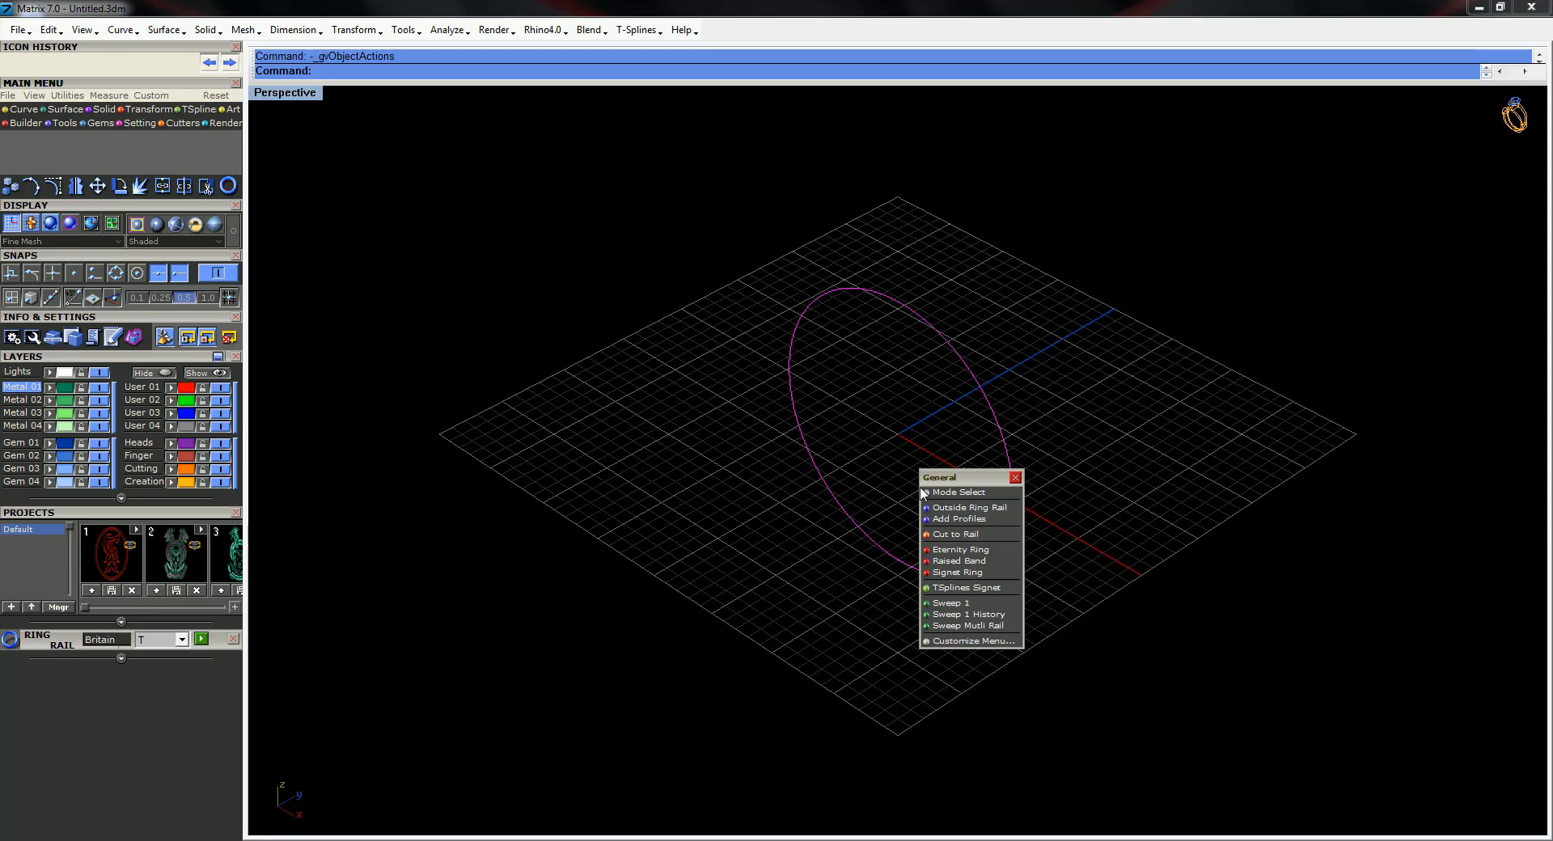
{"action": "left_click", "coordinate": [976, 520]}
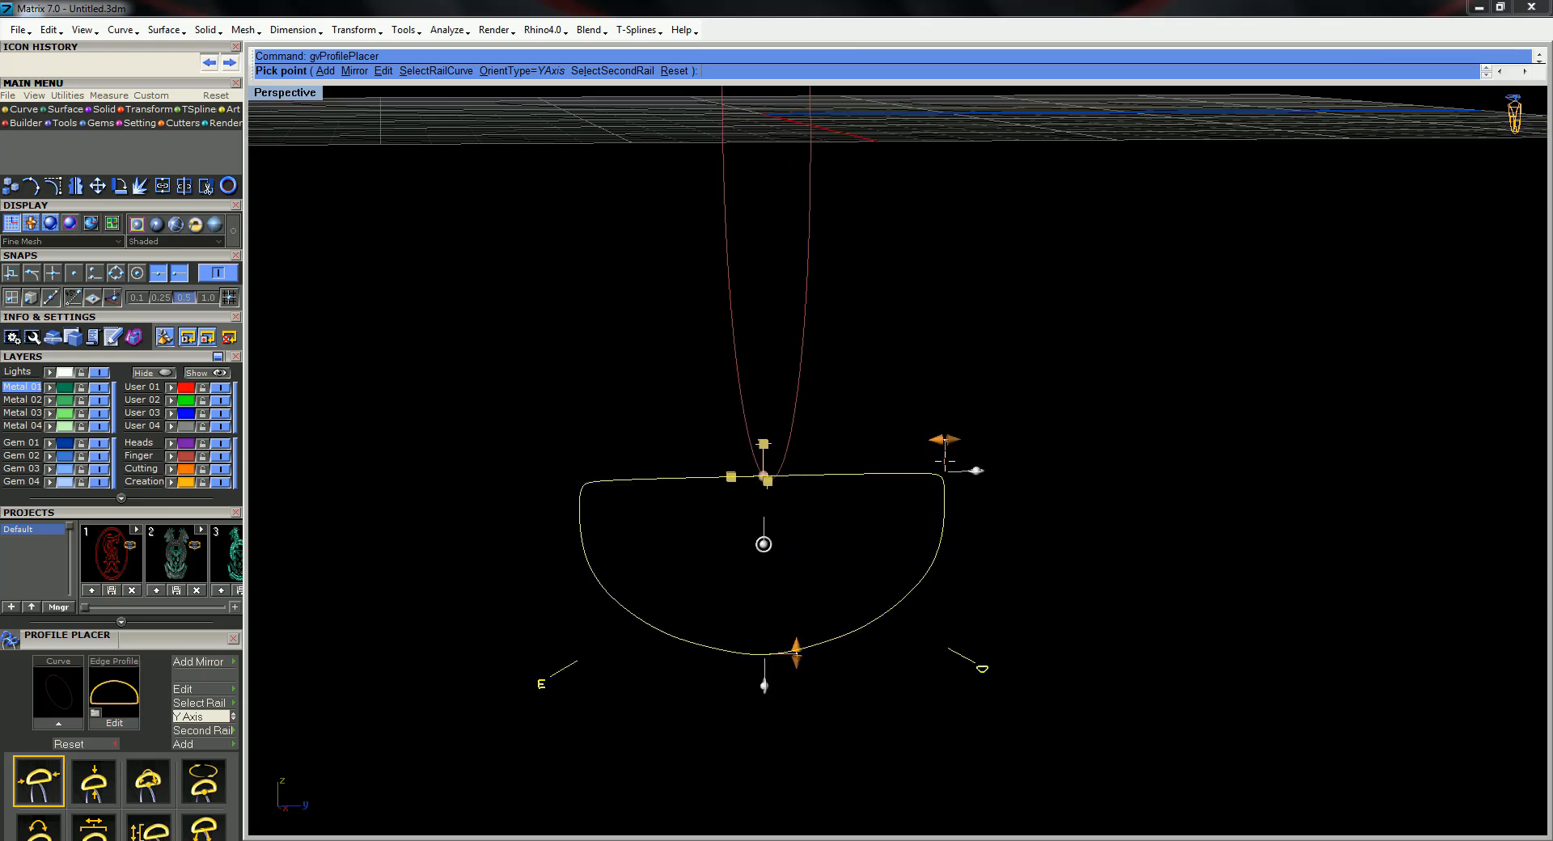
{"action": "left_click_drag", "start_coordinate": [947, 441], "coordinate": [948, 441]}
{"action": "left_click_drag", "start_coordinate": [805, 643], "coordinate": [799, 551]}
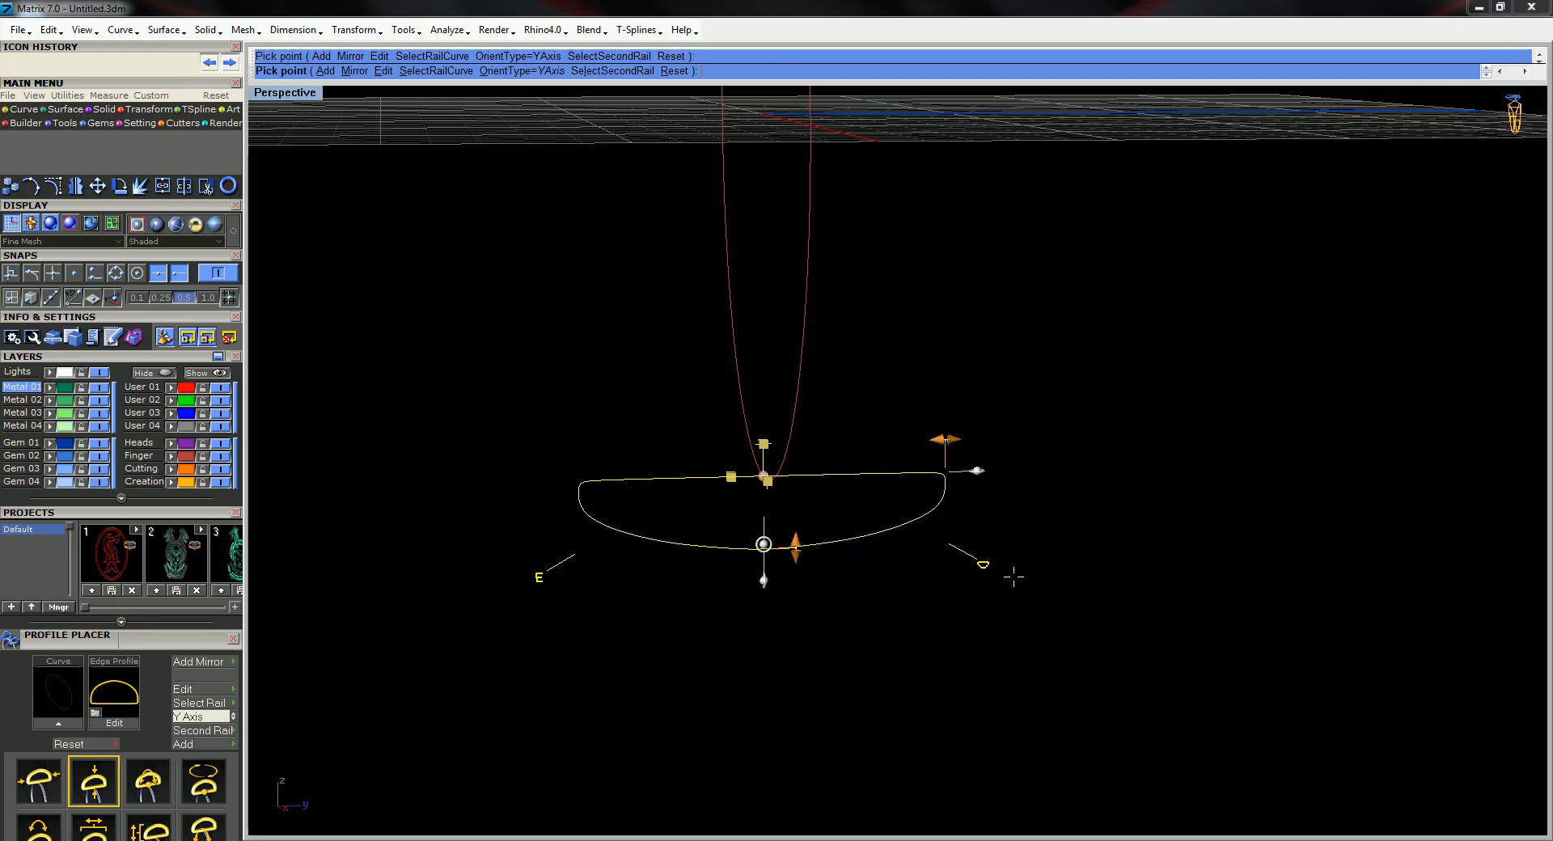
Replace the rail's profile with the concave profileplacer_62 shape from the profile library and finish placing it
{"action": "left_click", "coordinate": [982, 564]}
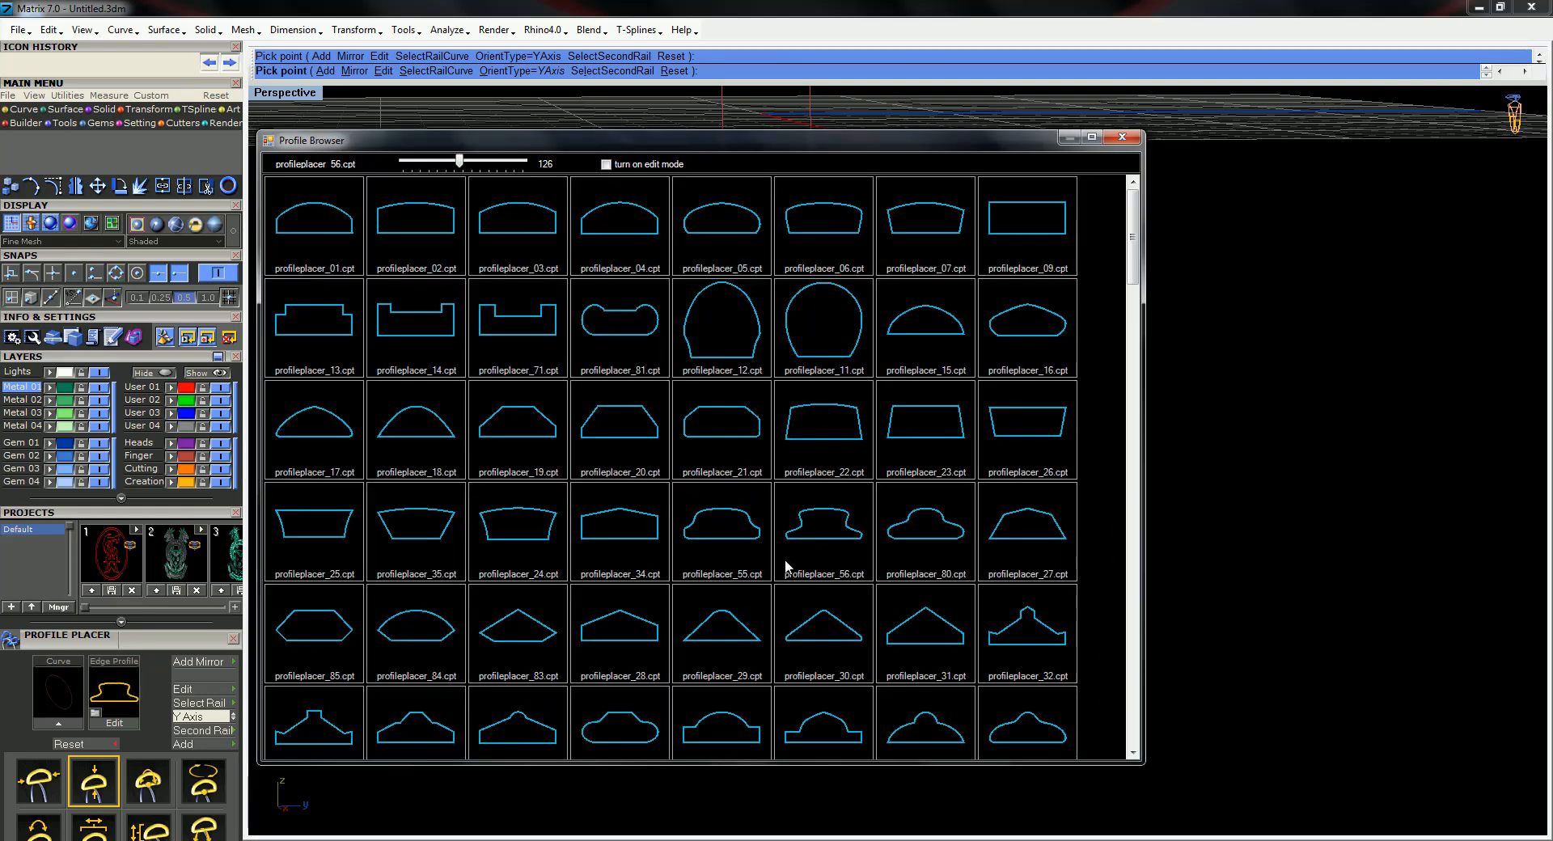
{"action": "scroll", "coordinate": [862, 606], "scroll_direction": "down", "scroll_amount": 1}
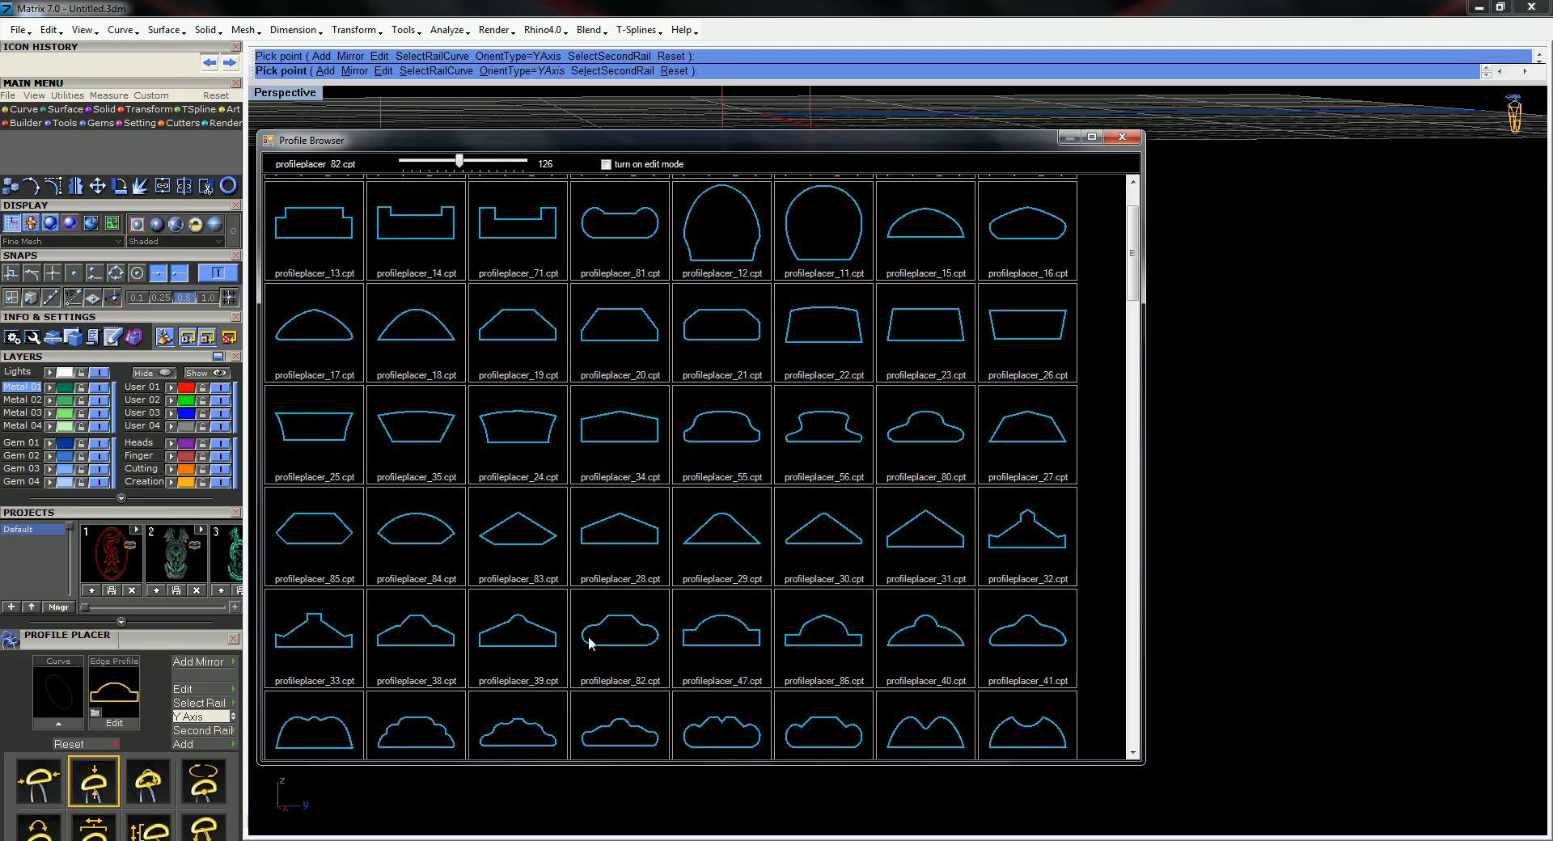
{"action": "scroll", "coordinate": [566, 635], "scroll_direction": "down", "scroll_amount": 1}
{"action": "scroll", "coordinate": [495, 620], "scroll_direction": "down", "scroll_amount": 3}
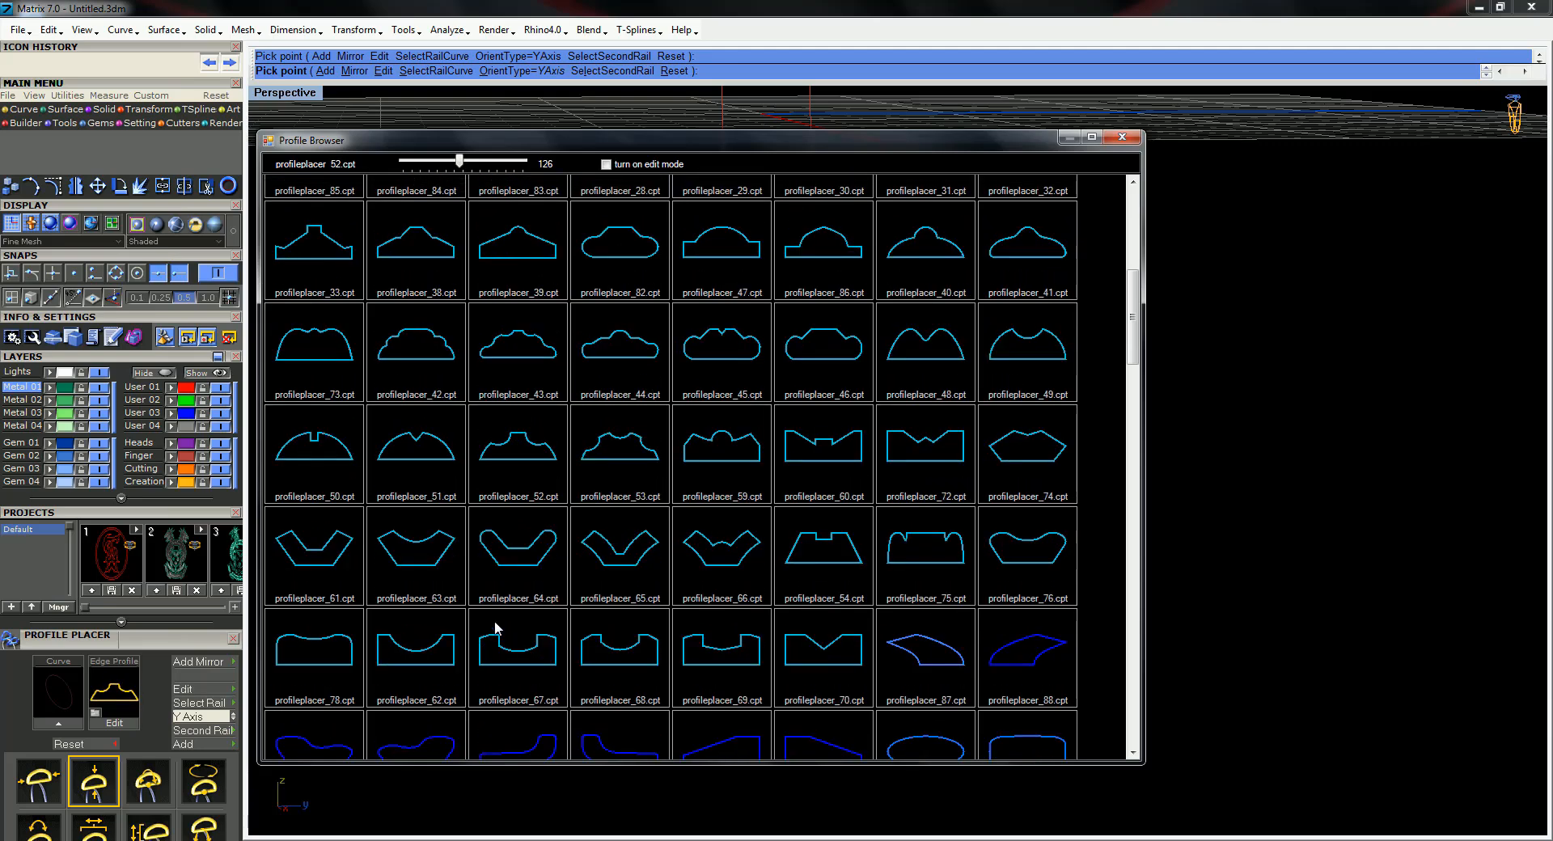
{"action": "left_click", "coordinate": [435, 658]}
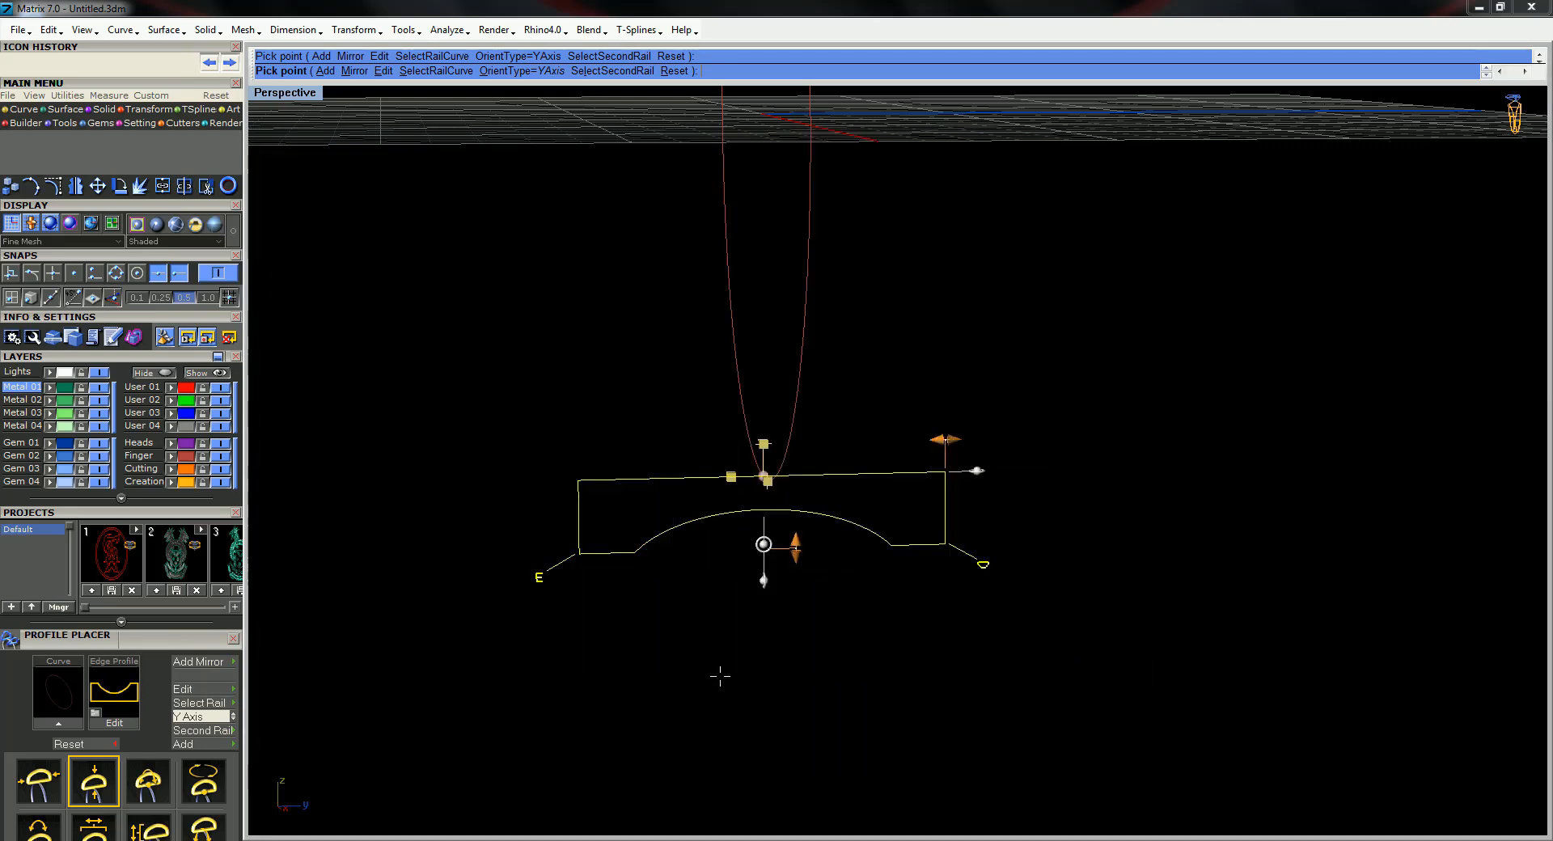
{"action": "right_click", "coordinate": [1089, 592]}
Sweep the concave profile around the ring rail with Sweep 1 History to form the band
{"action": "right_click_drag", "start_coordinate": [746, 551], "coordinate": [882, 425]}
{"action": "middle_click", "coordinate": [934, 451]}
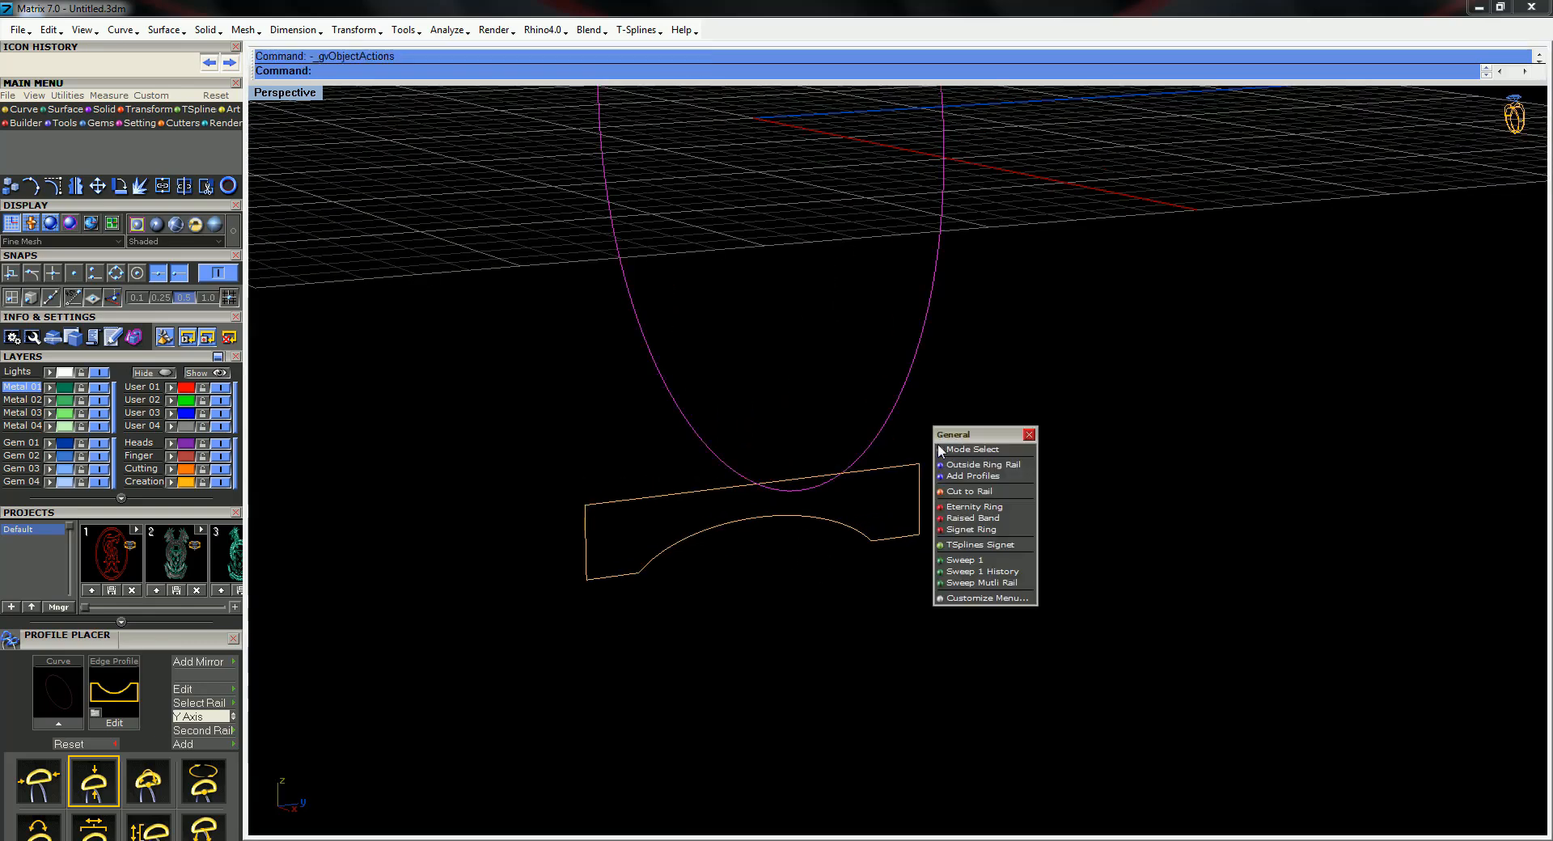
{"action": "left_click", "coordinate": [977, 573]}
{"action": "left_click", "coordinate": [912, 534]}
{"action": "key", "text": "Return"}
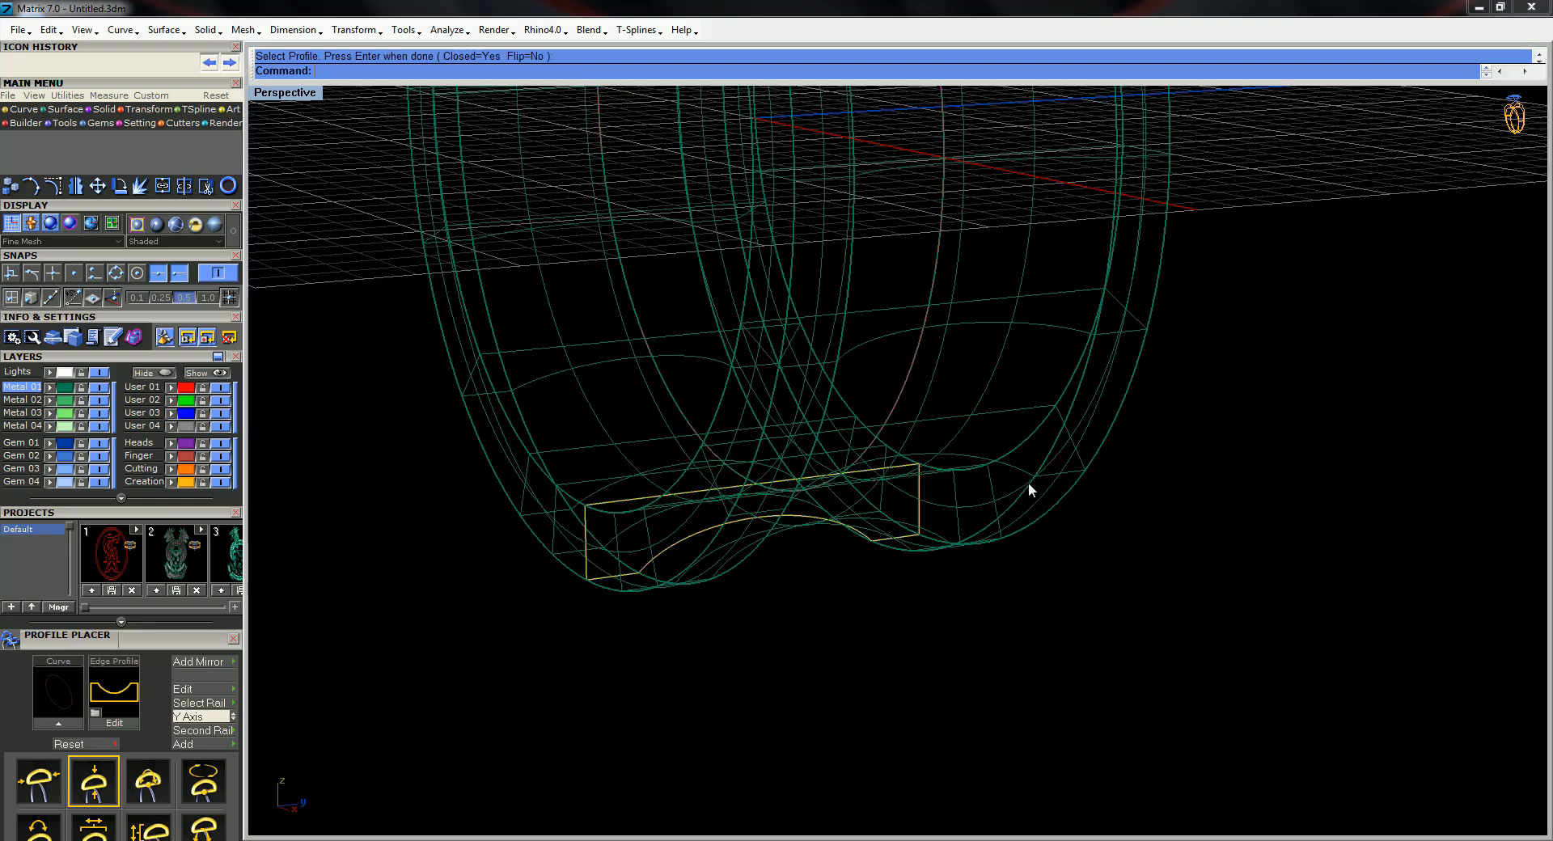
Display the swept ring band in shaded mode in the perspective view
{"action": "right_click_drag", "start_coordinate": [1029, 489], "coordinate": [791, 440]}
{"action": "scroll", "coordinate": [791, 441], "scroll_direction": "down", "scroll_amount": 6}
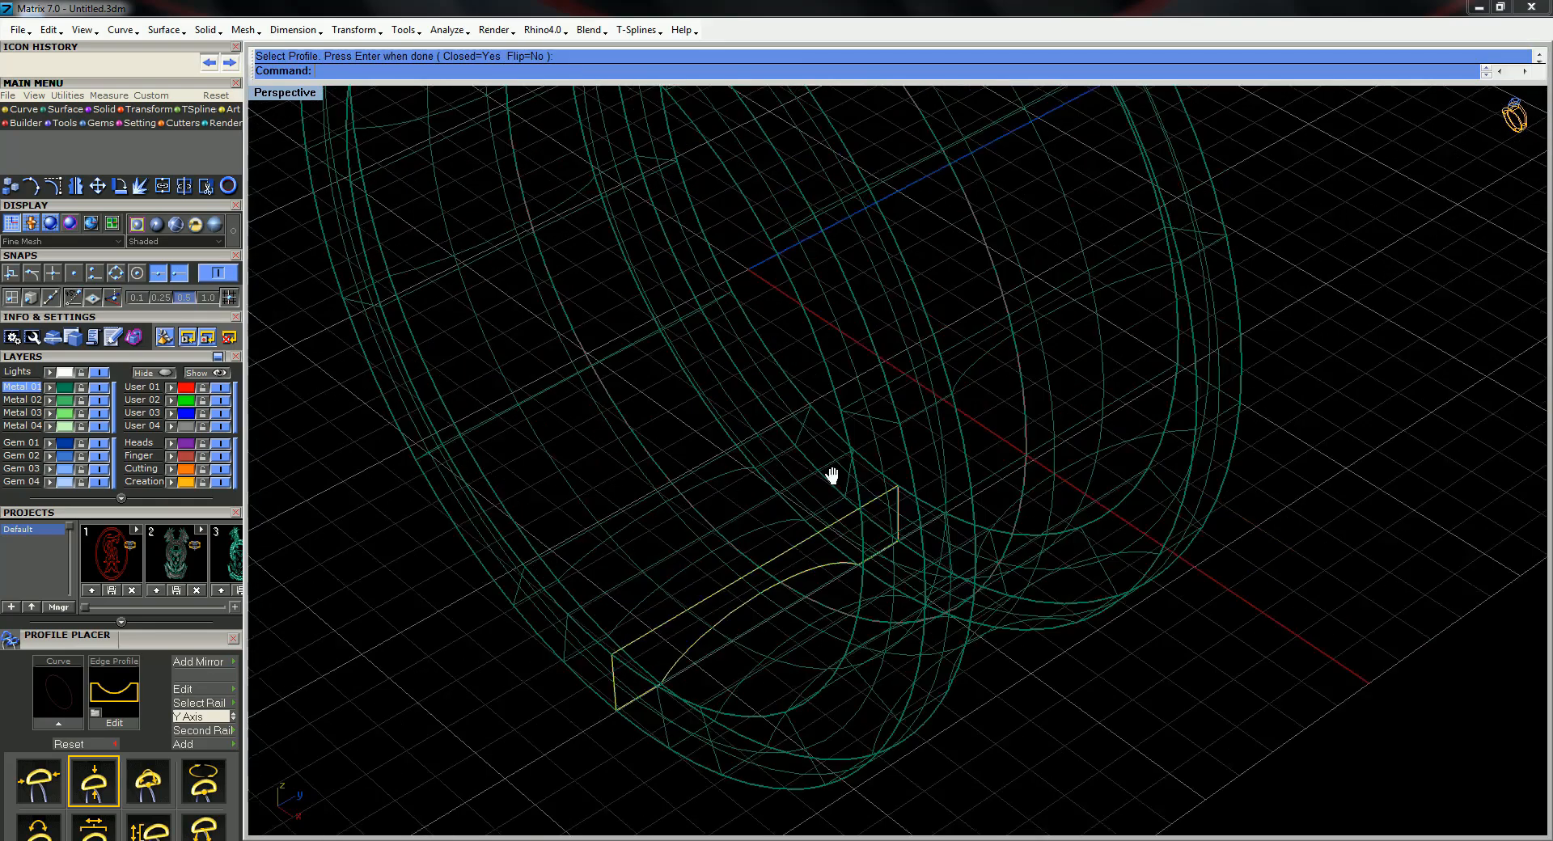
{"action": "left_click", "coordinate": [233, 230]}
{"action": "mouse_move", "coordinate": [1078, 410]}
{"action": "right_mouse_down"}
{"action": "mouse_move", "coordinate": [822, 323]}
{"action": "mouse_move", "coordinate": [888, 288]}
{"action": "mouse_move", "coordinate": [1027, 308]}
{"action": "mouse_move", "coordinate": [1043, 405]}
{"action": "right_mouse_up"}
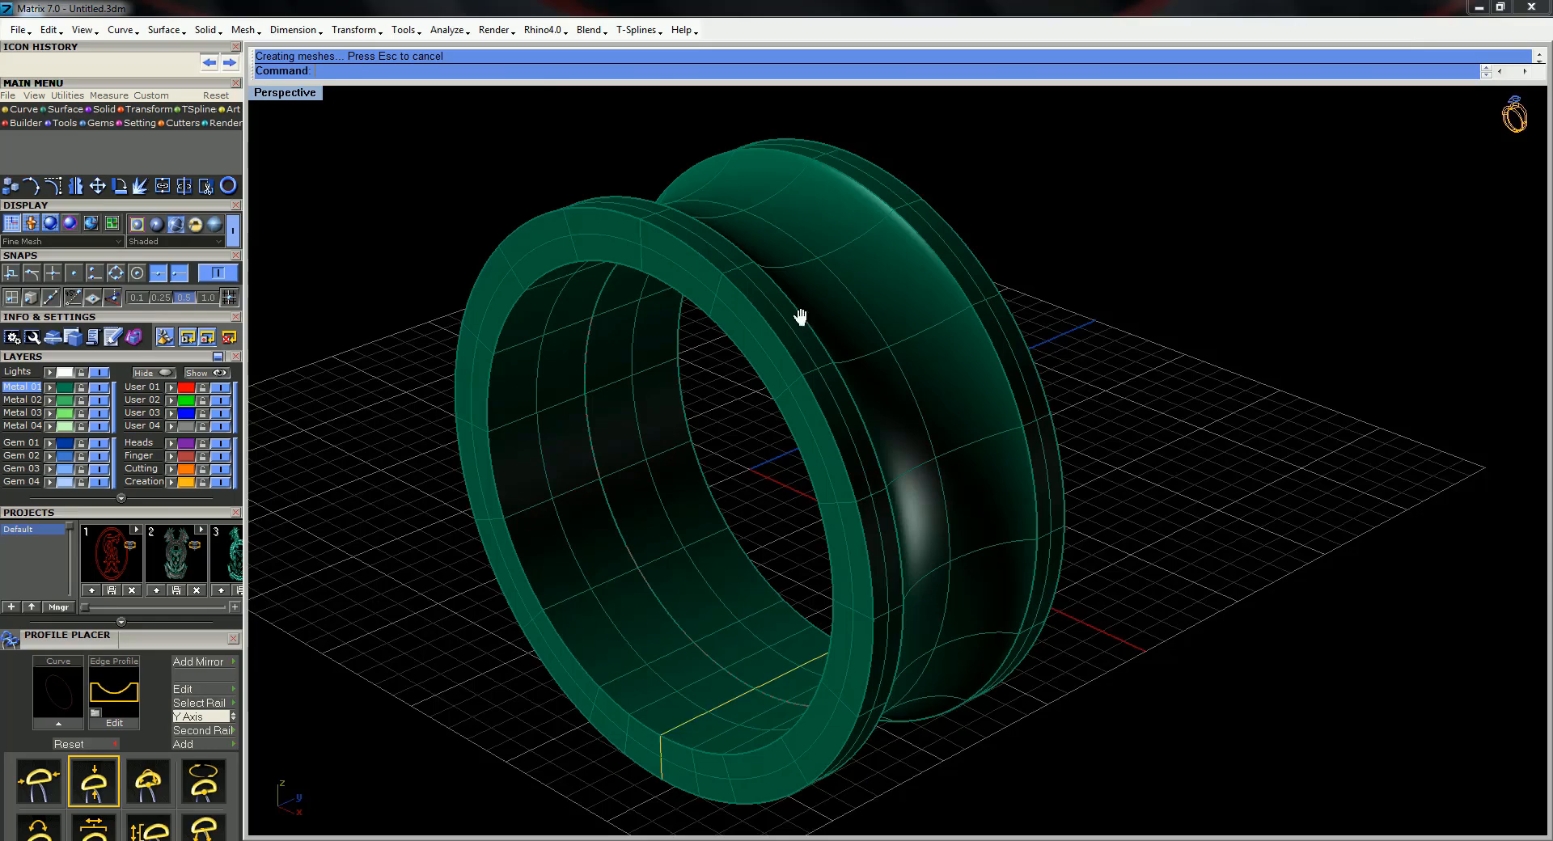
{"action": "mouse_move", "coordinate": [801, 318]}
{"action": "right_mouse_down"}
{"action": "mouse_move", "coordinate": [936, 262]}
{"action": "mouse_move", "coordinate": [952, 386]}
{"action": "right_mouse_up"}
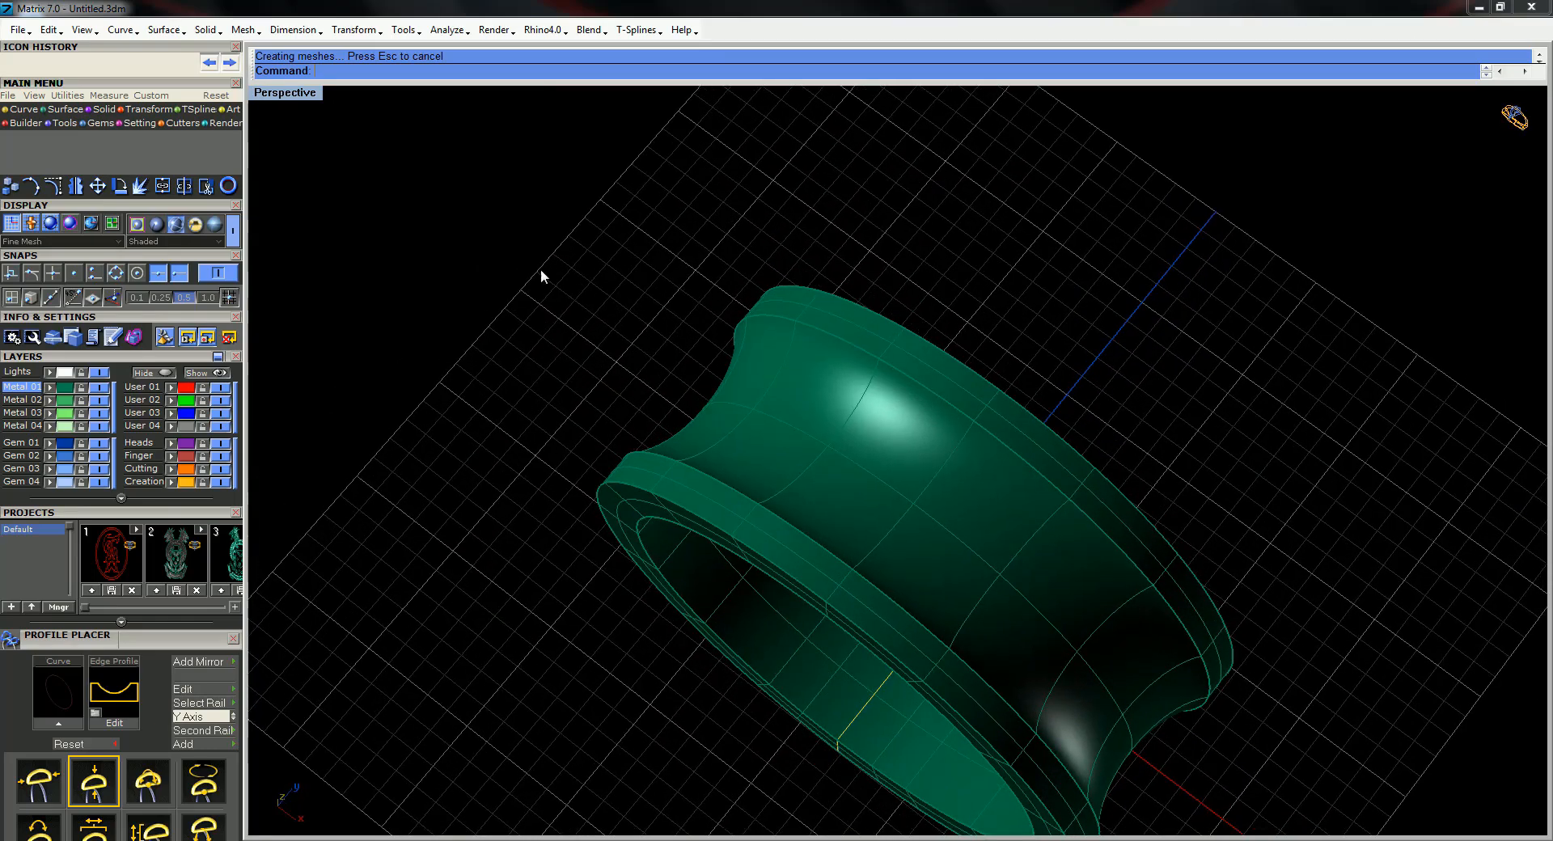
Extract the concave outer surface from the ring band and assign it to the Metal 02 layer
{"action": "left_click", "coordinate": [105, 110]}
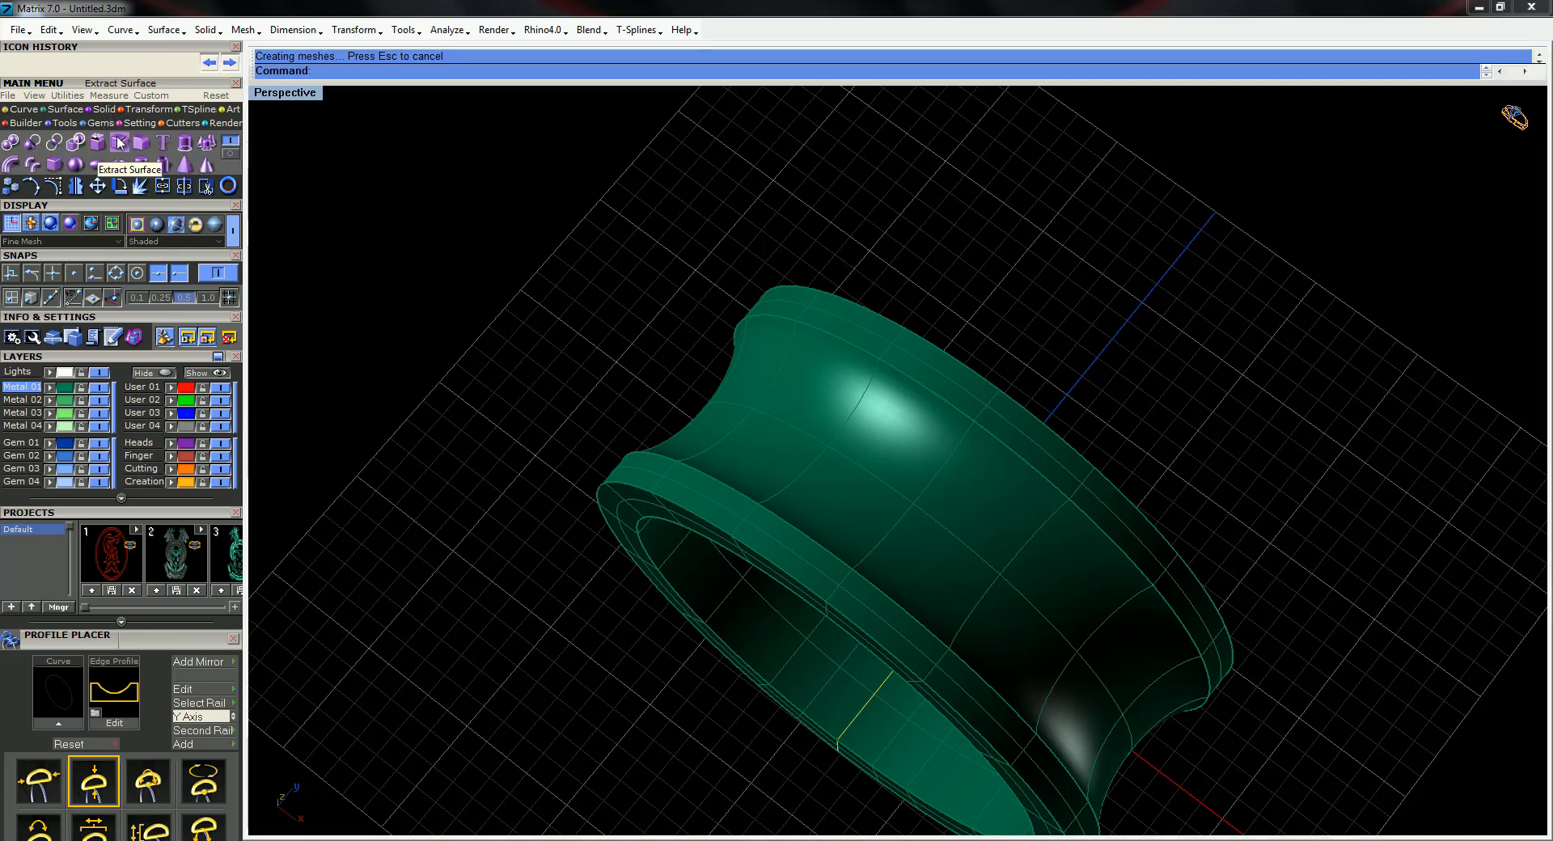
{"action": "left_click", "coordinate": [119, 144]}
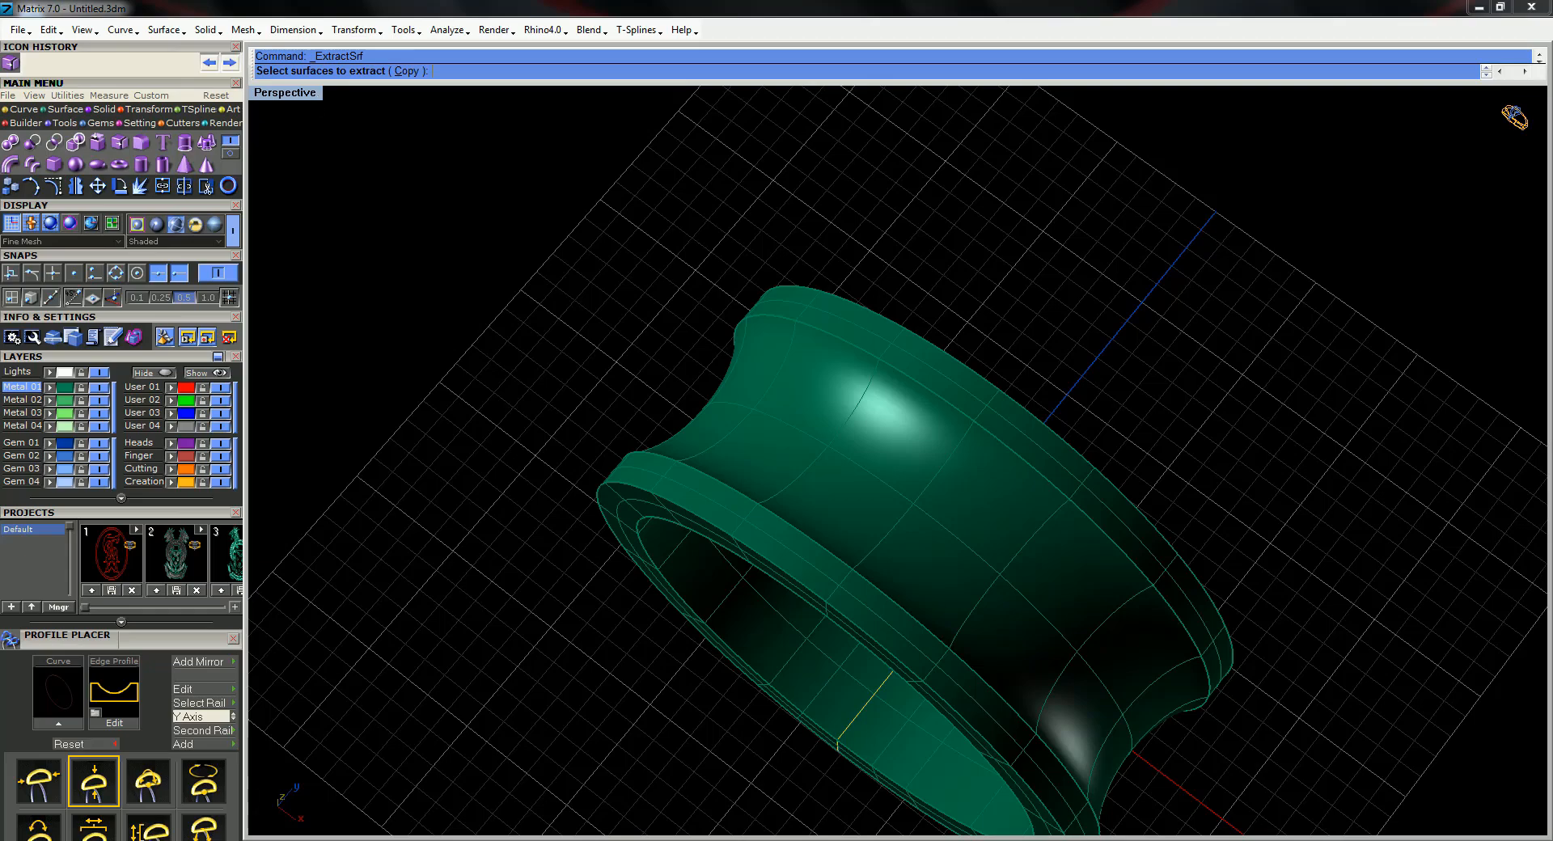
{"action": "left_click", "coordinate": [724, 386]}
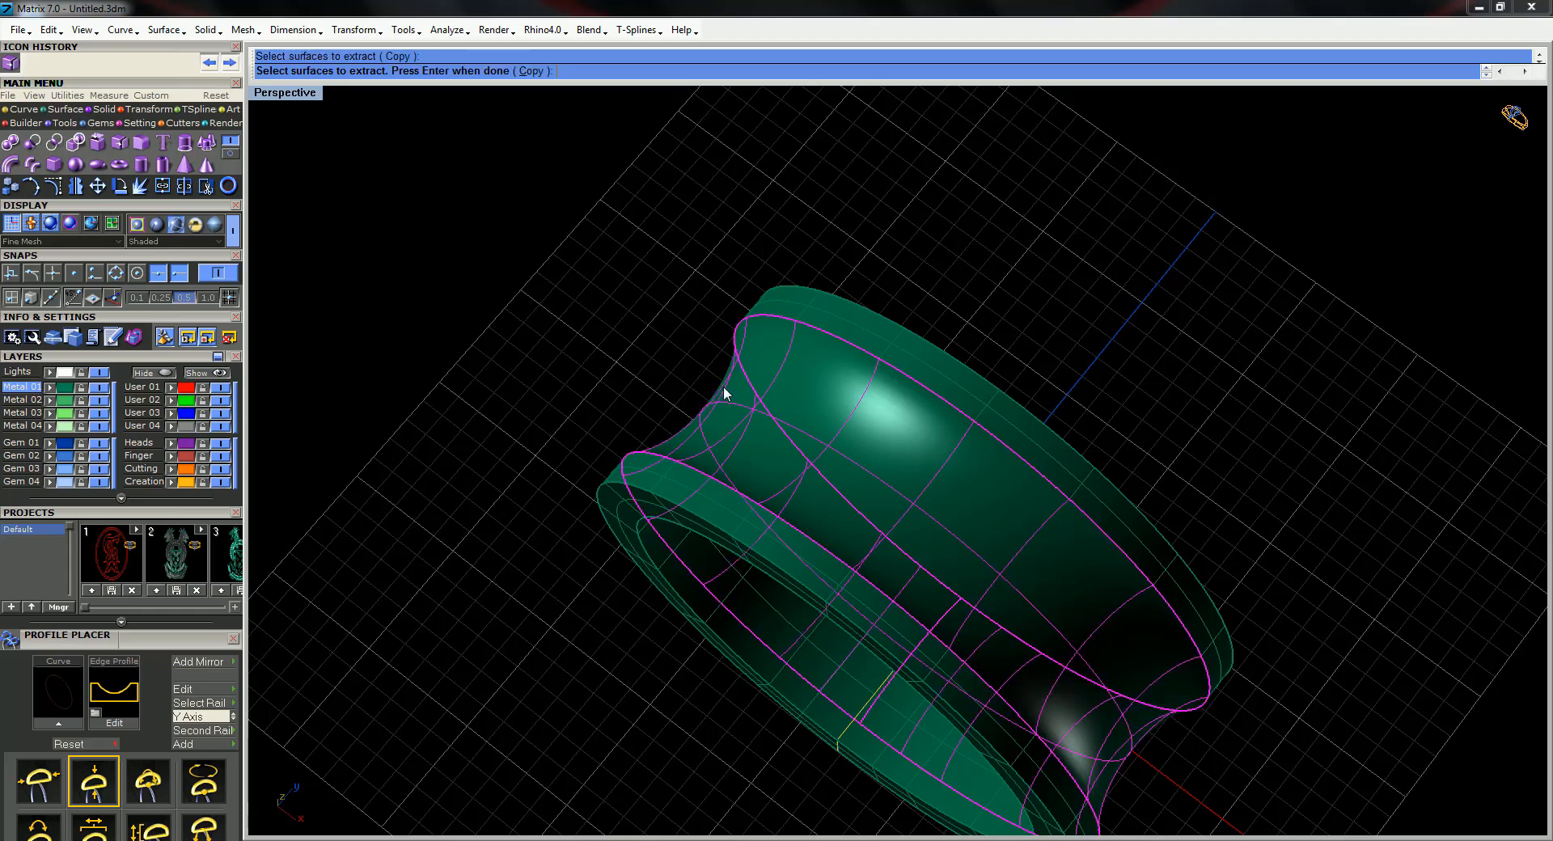
{"action": "right_click_drag", "start_coordinate": [723, 386], "coordinate": [914, 393]}
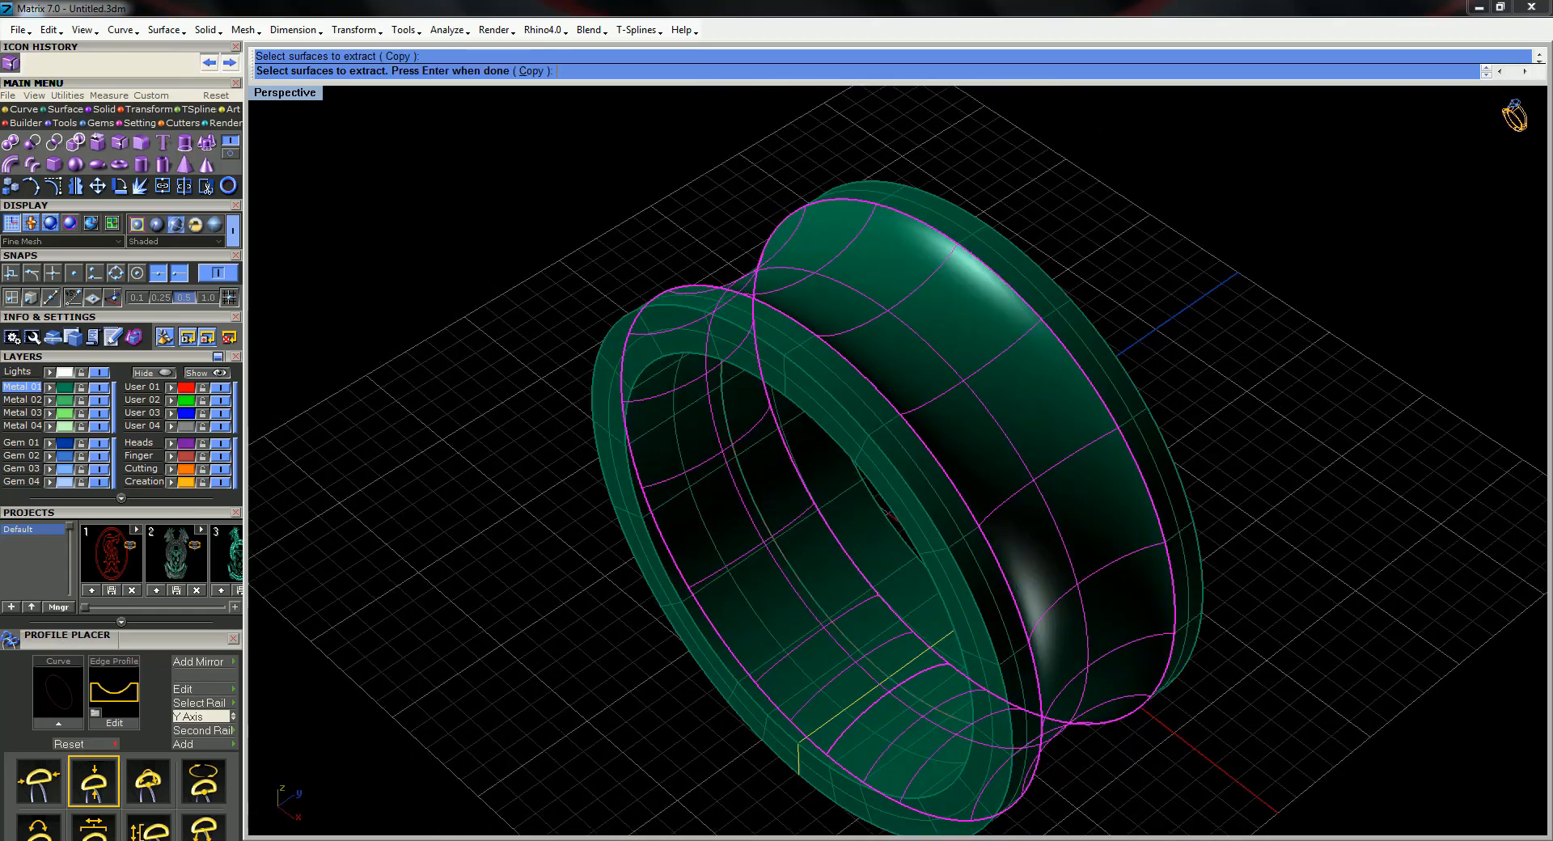
{"action": "key", "text": "Return"}
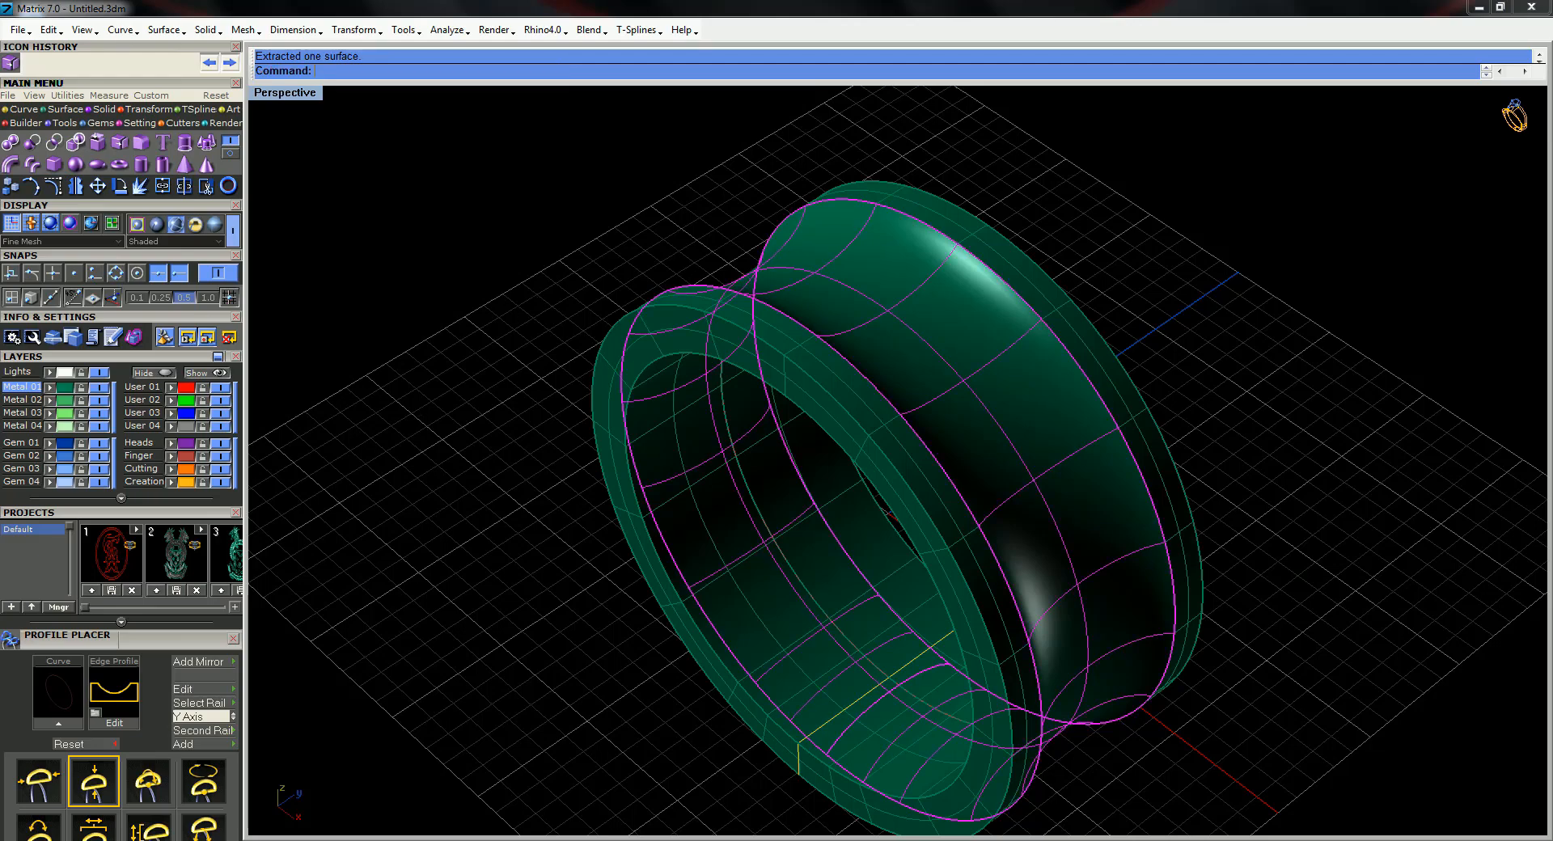
{"action": "key", "text": "Escape"}
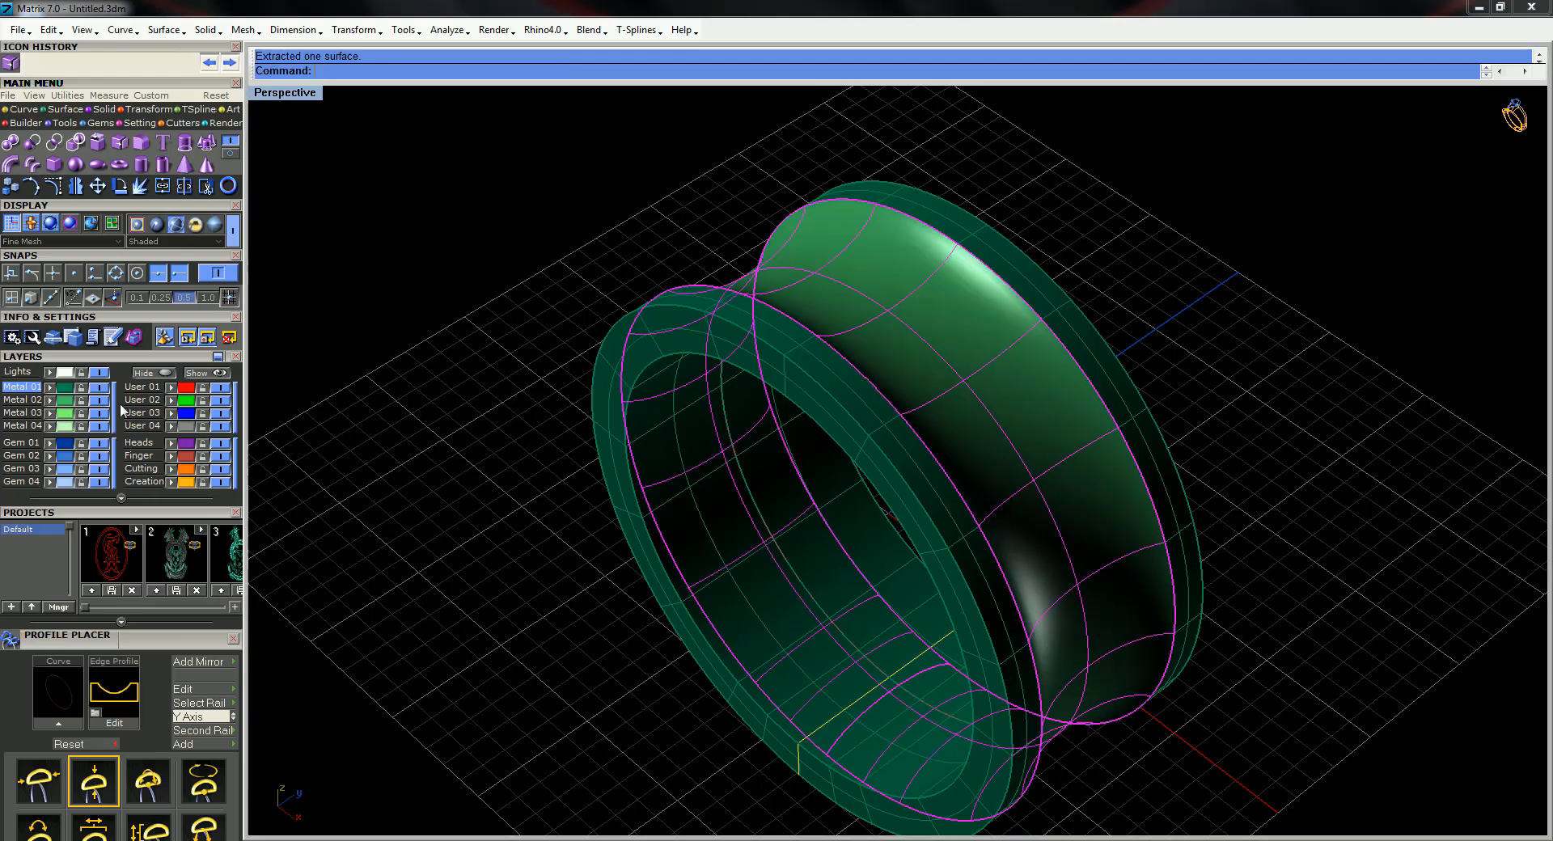
Try to create UV curves from the narrow outer rim surface together with the ring rail curve
{"action": "right_click_drag", "start_coordinate": [349, 378], "coordinate": [688, 423]}
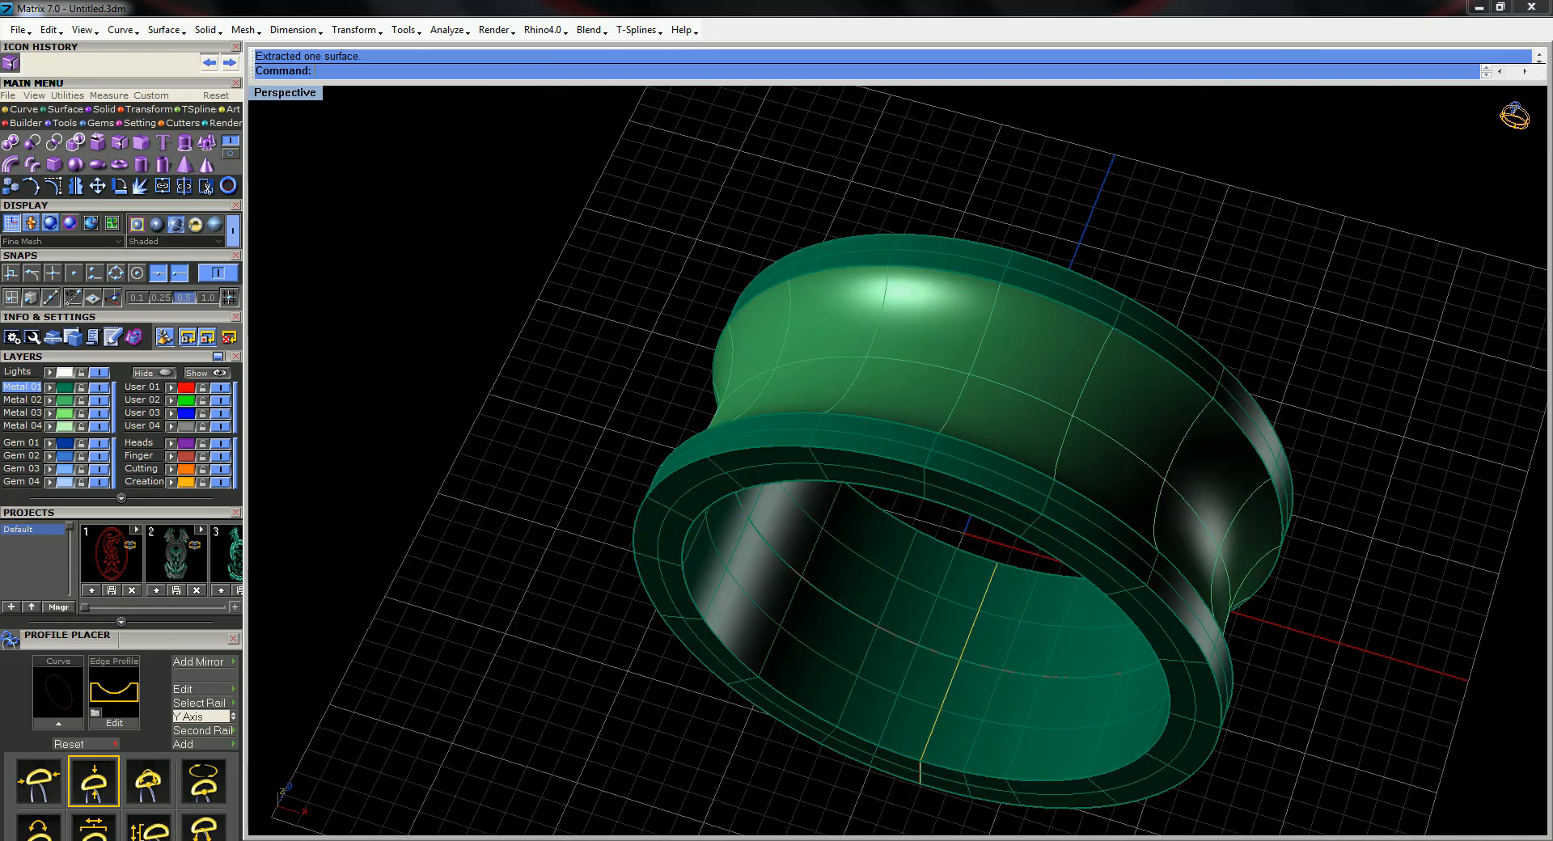
{"action": "right_click_drag", "start_coordinate": [341, 314], "coordinate": [450, 359]}
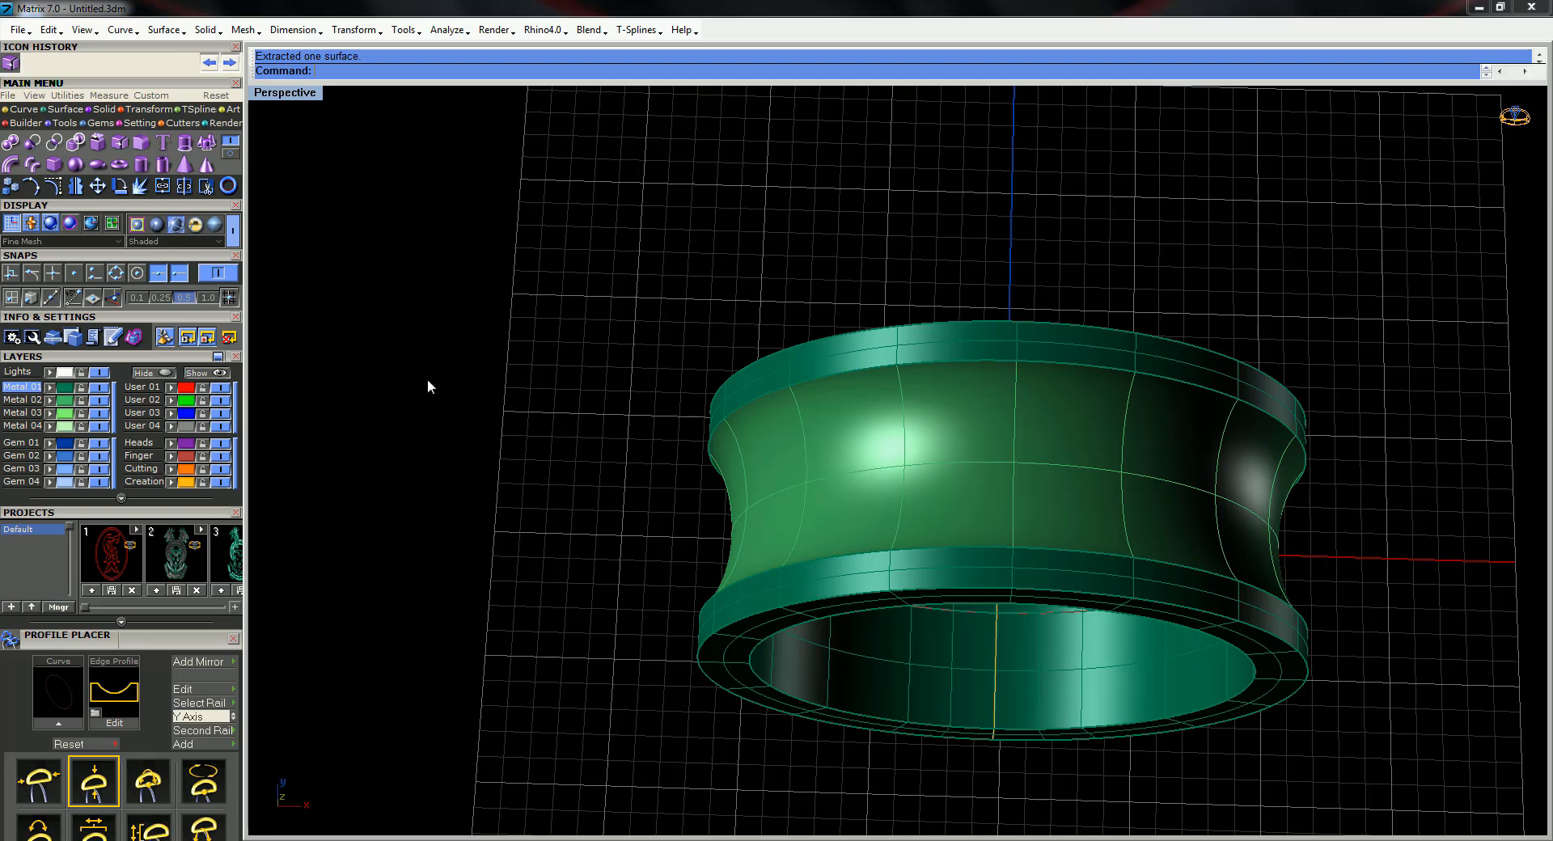
{"action": "left_click", "coordinate": [20, 110]}
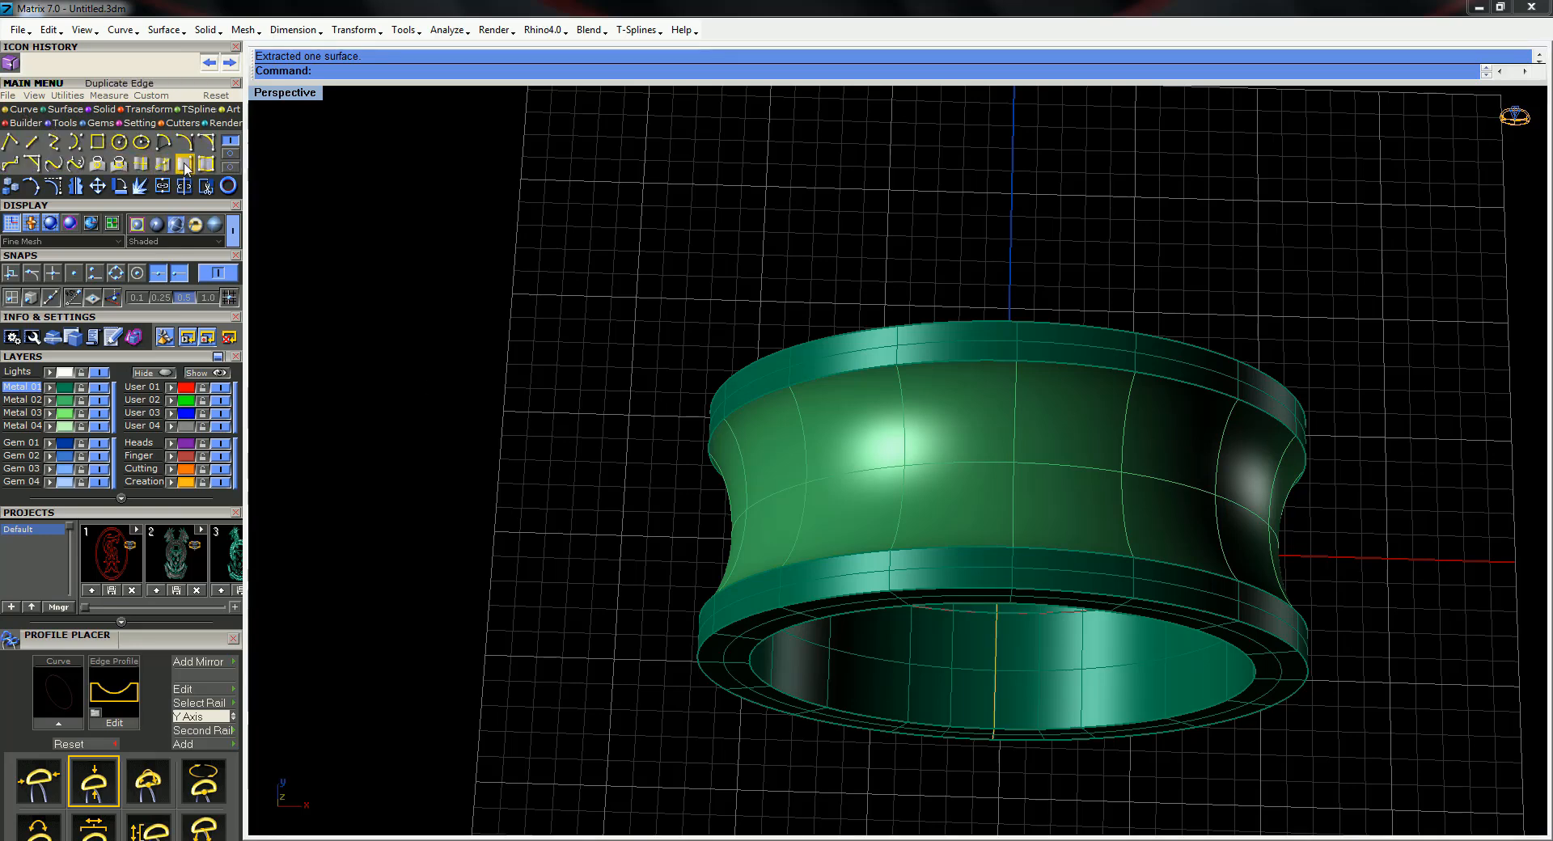
{"action": "left_click", "coordinate": [232, 155]}
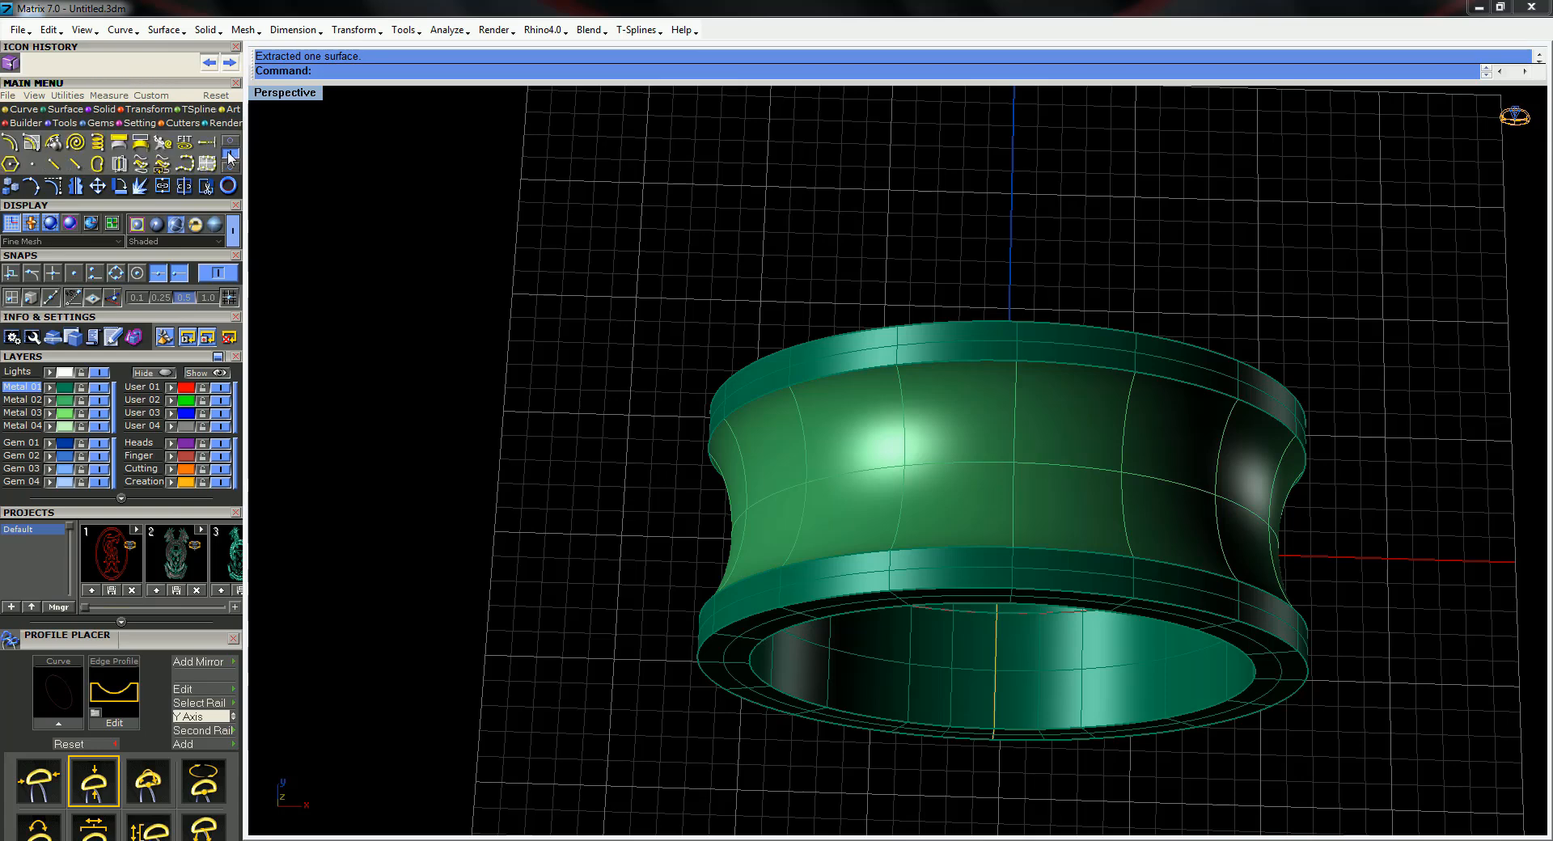
{"action": "left_click", "coordinate": [119, 145]}
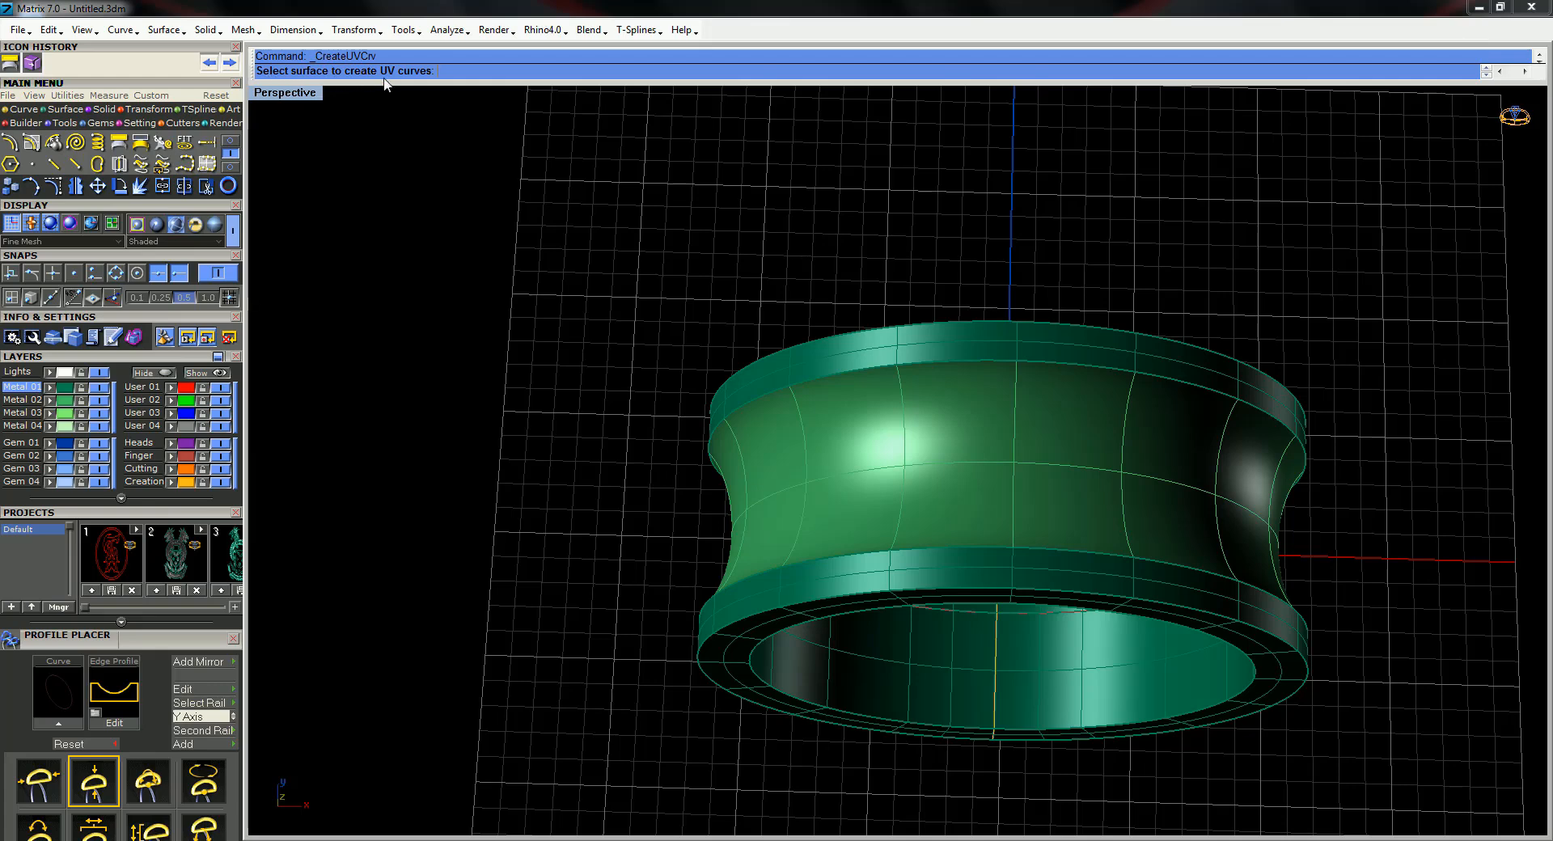
{"action": "left_click", "coordinate": [743, 476]}
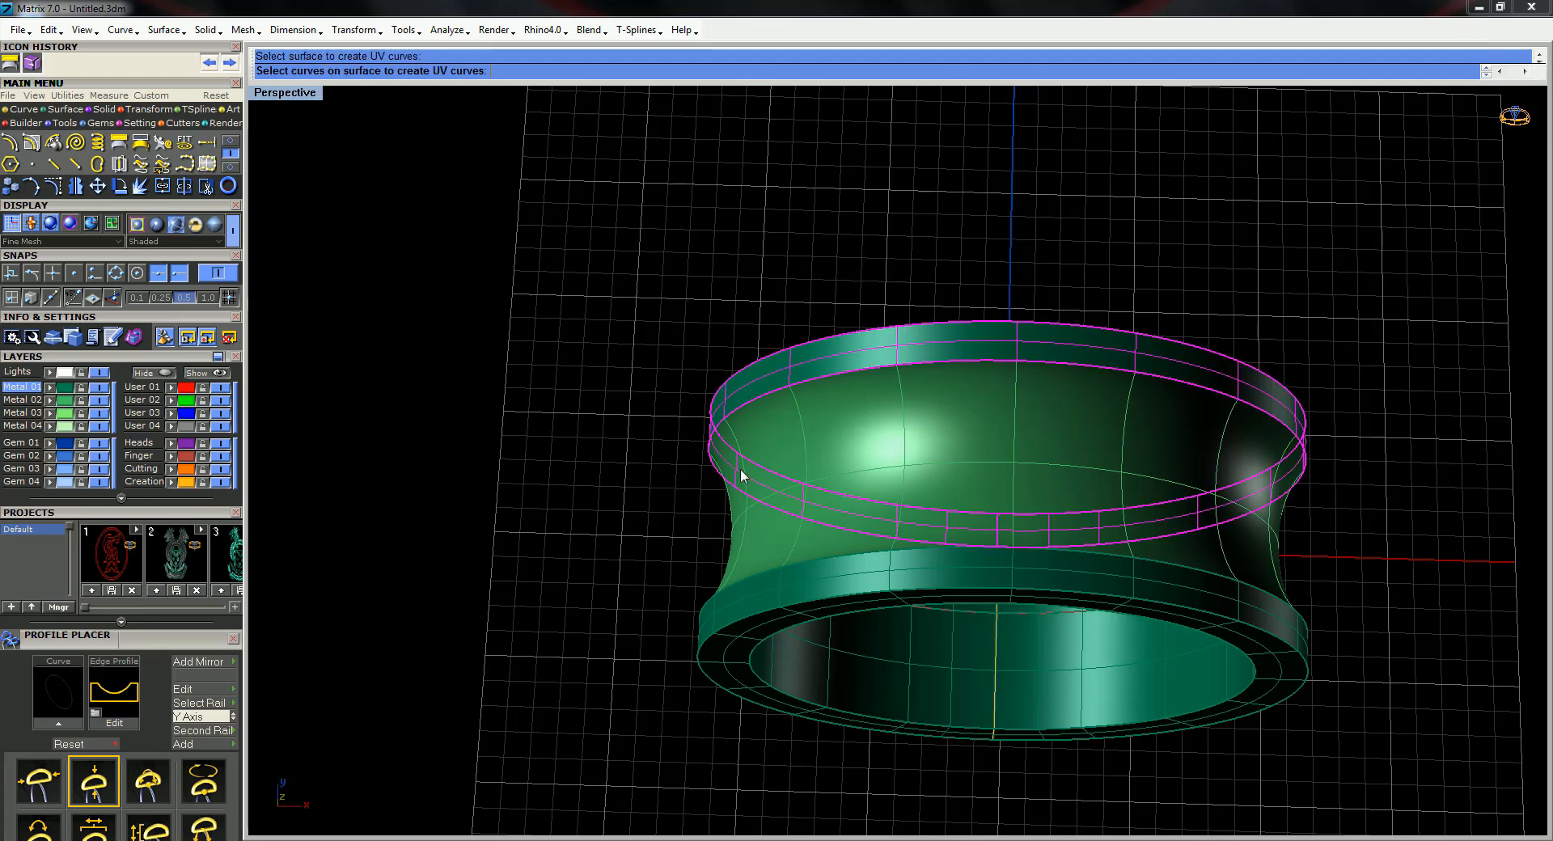
{"action": "left_click", "coordinate": [755, 527]}
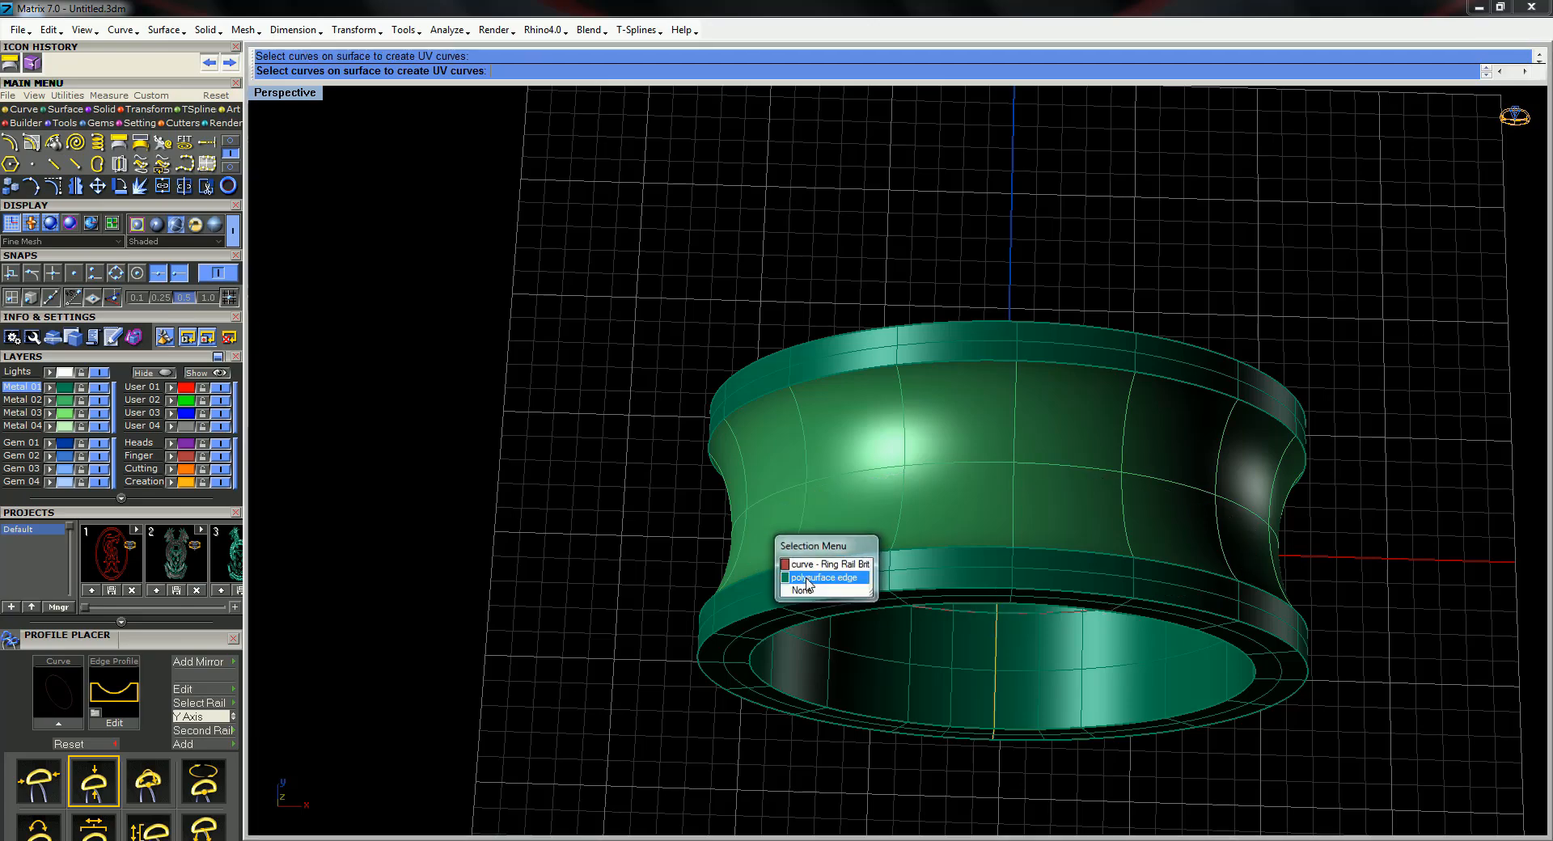
{"action": "left_click", "coordinate": [825, 564]}
{"action": "right_click_drag", "start_coordinate": [826, 564], "coordinate": [954, 453]}
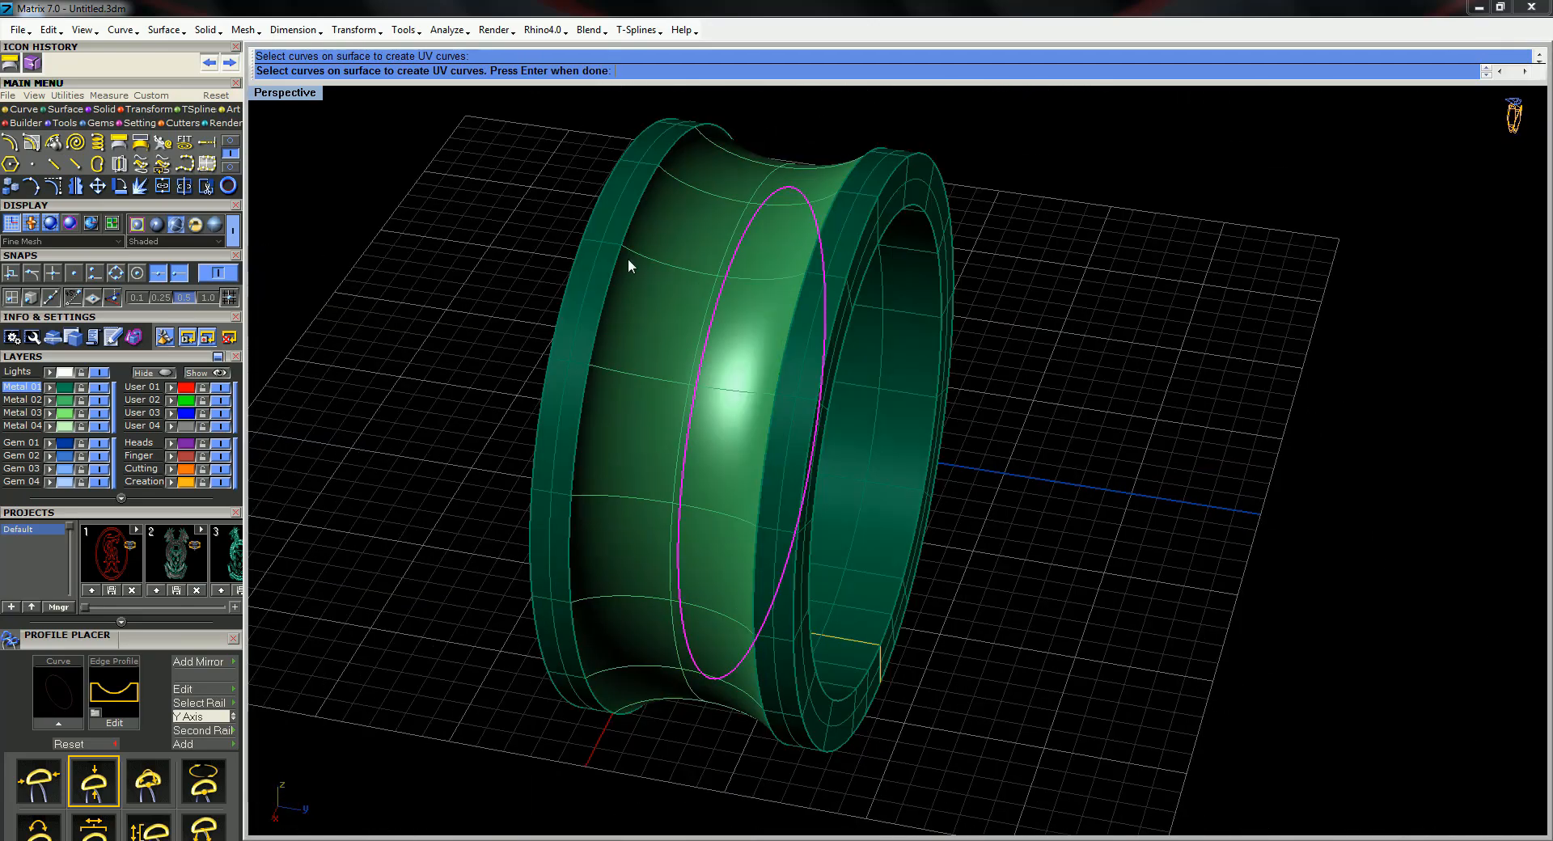
{"action": "key", "text": "Return"}
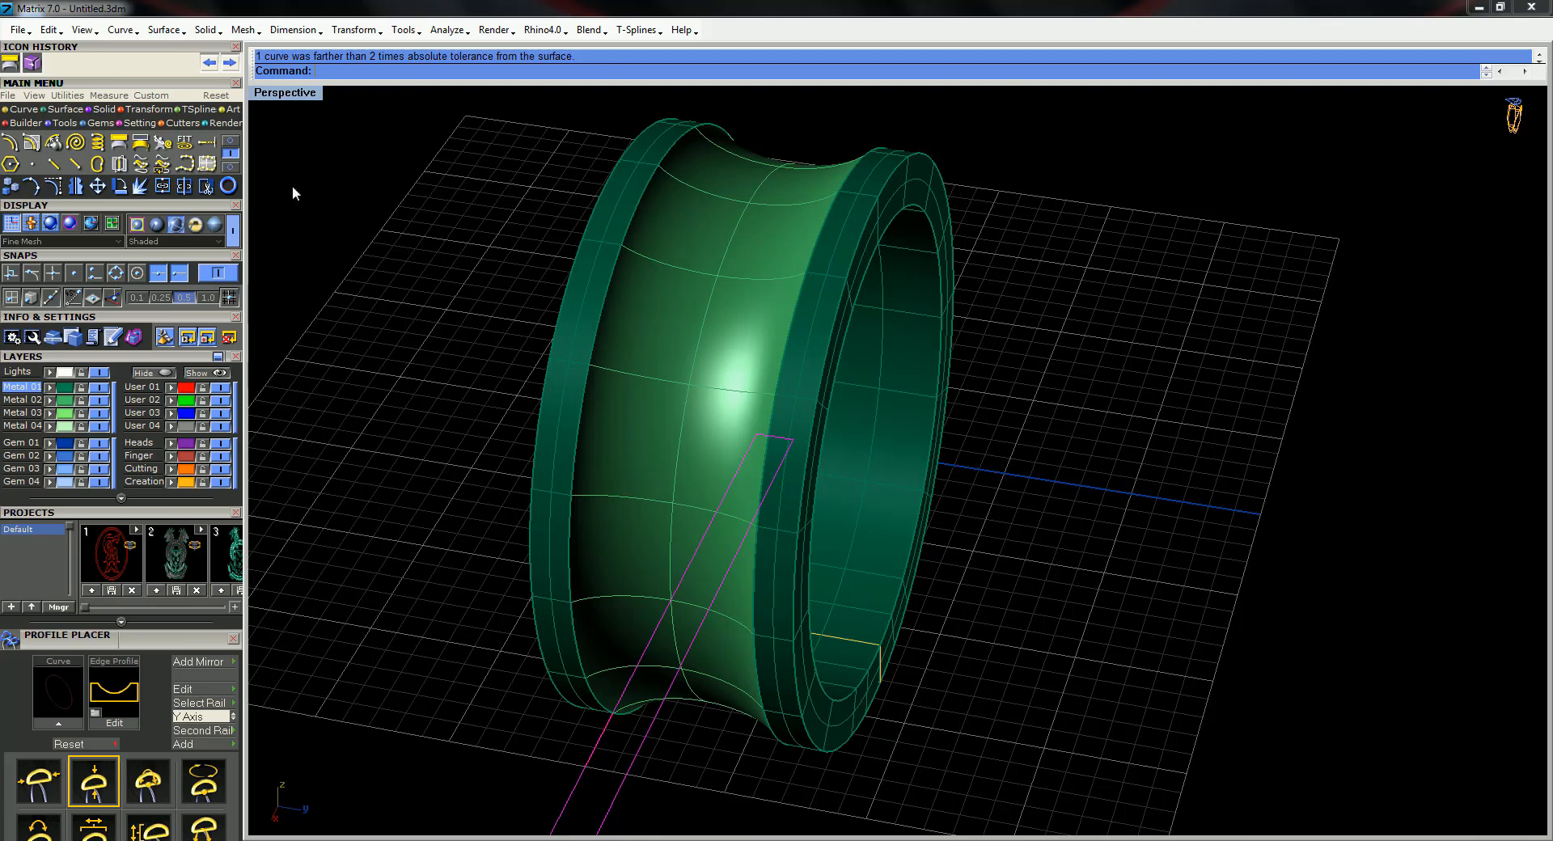
{"action": "left_click", "coordinate": [208, 62]}
Create UV curves from the extracted concave surface without including any additional curves on it
{"action": "right_click_drag", "start_coordinate": [462, 306], "coordinate": [482, 304]}
{"action": "right_click", "coordinate": [482, 304]}
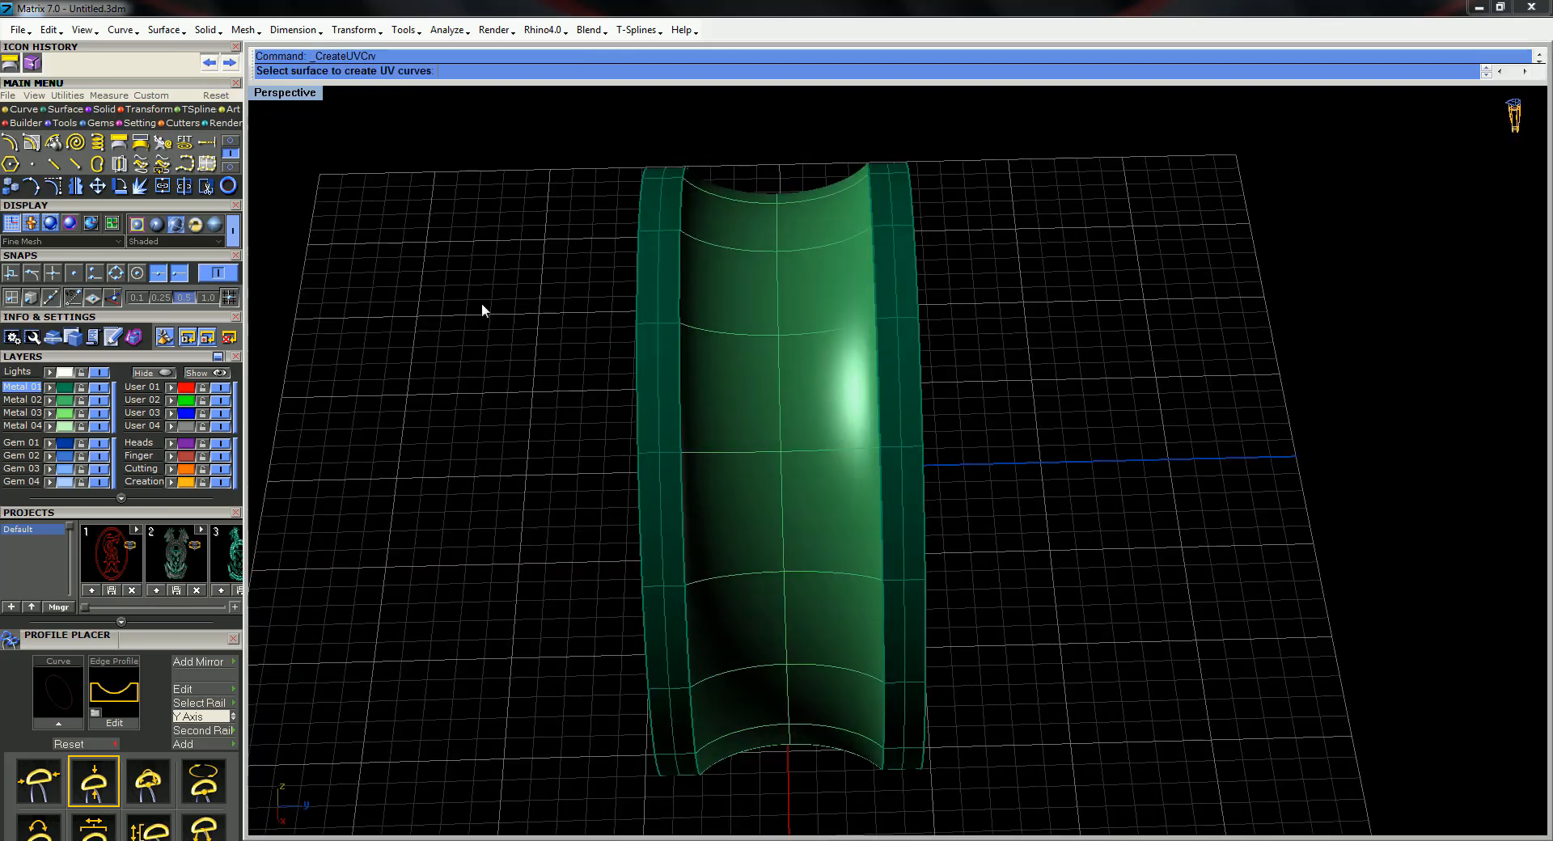
{"action": "left_click", "coordinate": [754, 199]}
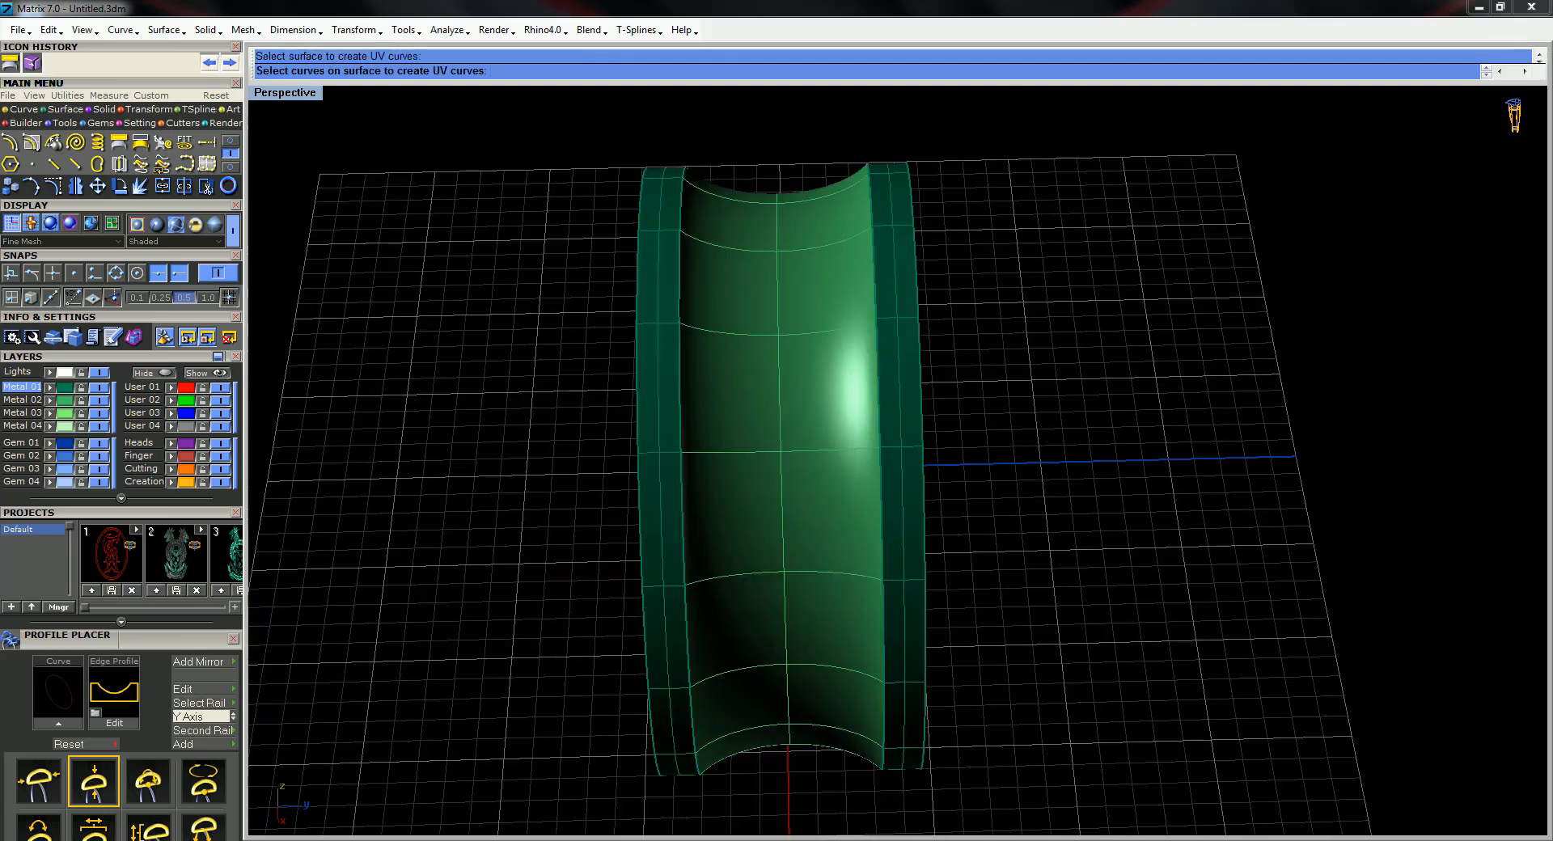
{"action": "right_click", "coordinate": [468, 196]}
{"action": "right_click_drag", "start_coordinate": [468, 196], "coordinate": [748, 370]}
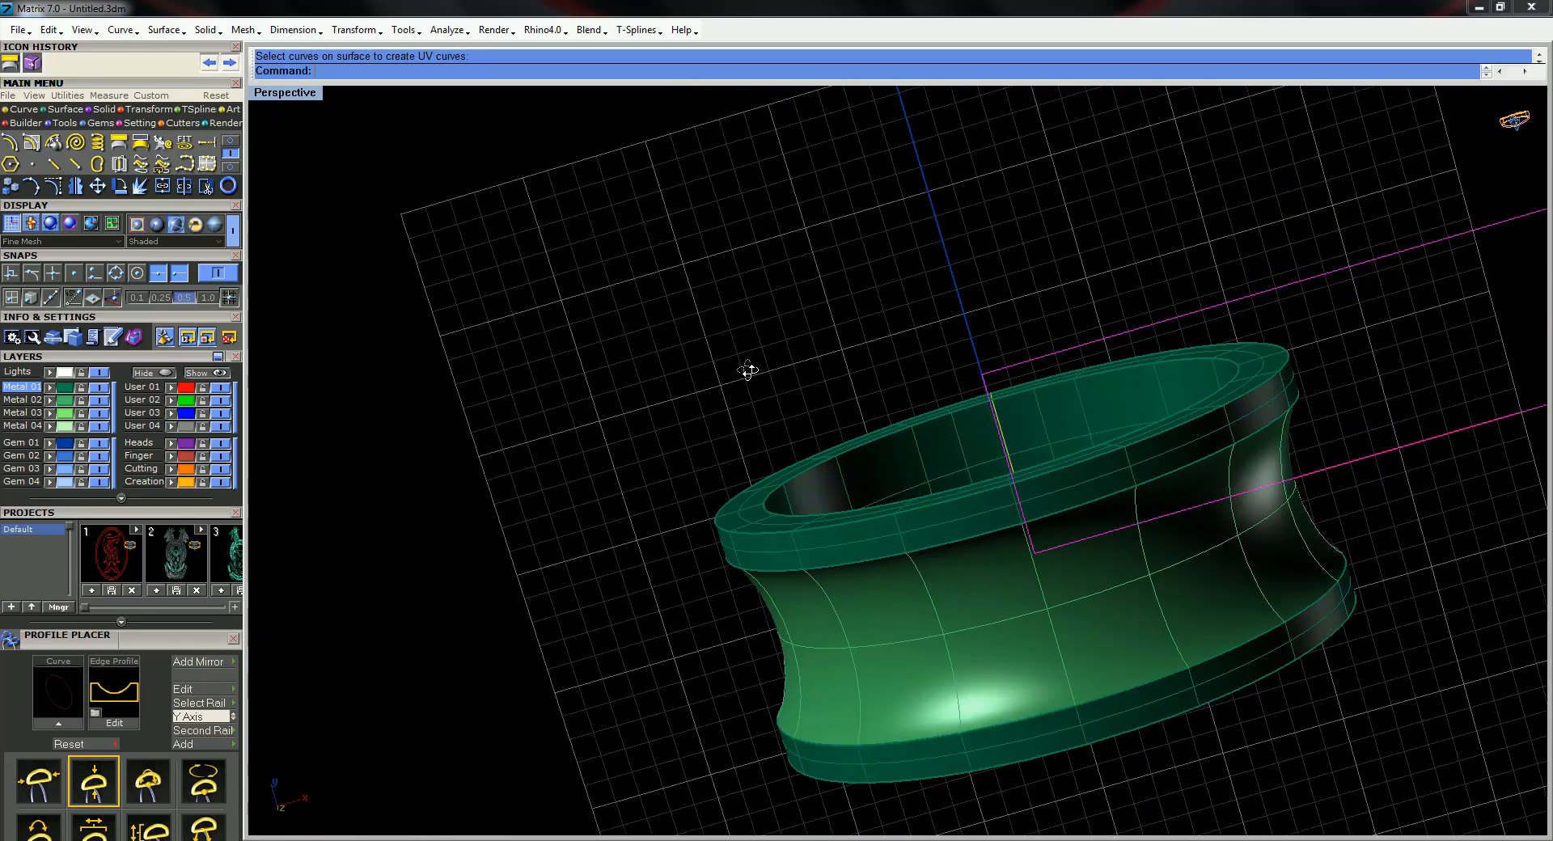
Centre the unrolled UV rectangle on the origin and move it clear above the ring band in the Looking Down view
{"action": "double_click", "coordinate": [308, 94]}
{"action": "right_click_drag", "start_coordinate": [720, 281], "coordinate": [589, 256]}
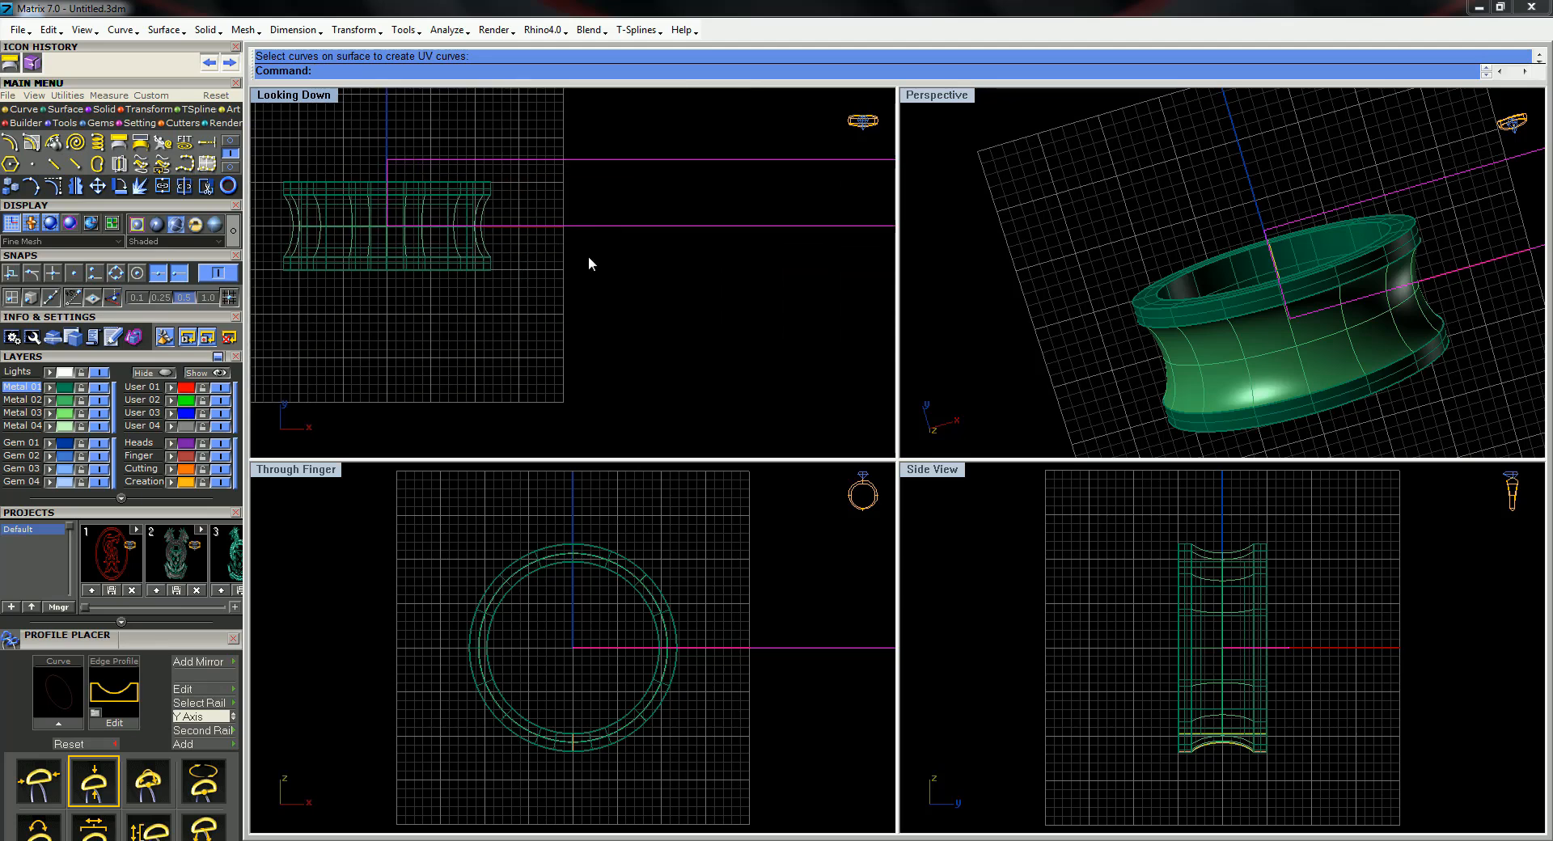
{"action": "scroll", "coordinate": [589, 256], "scroll_direction": "down", "scroll_amount": 2}
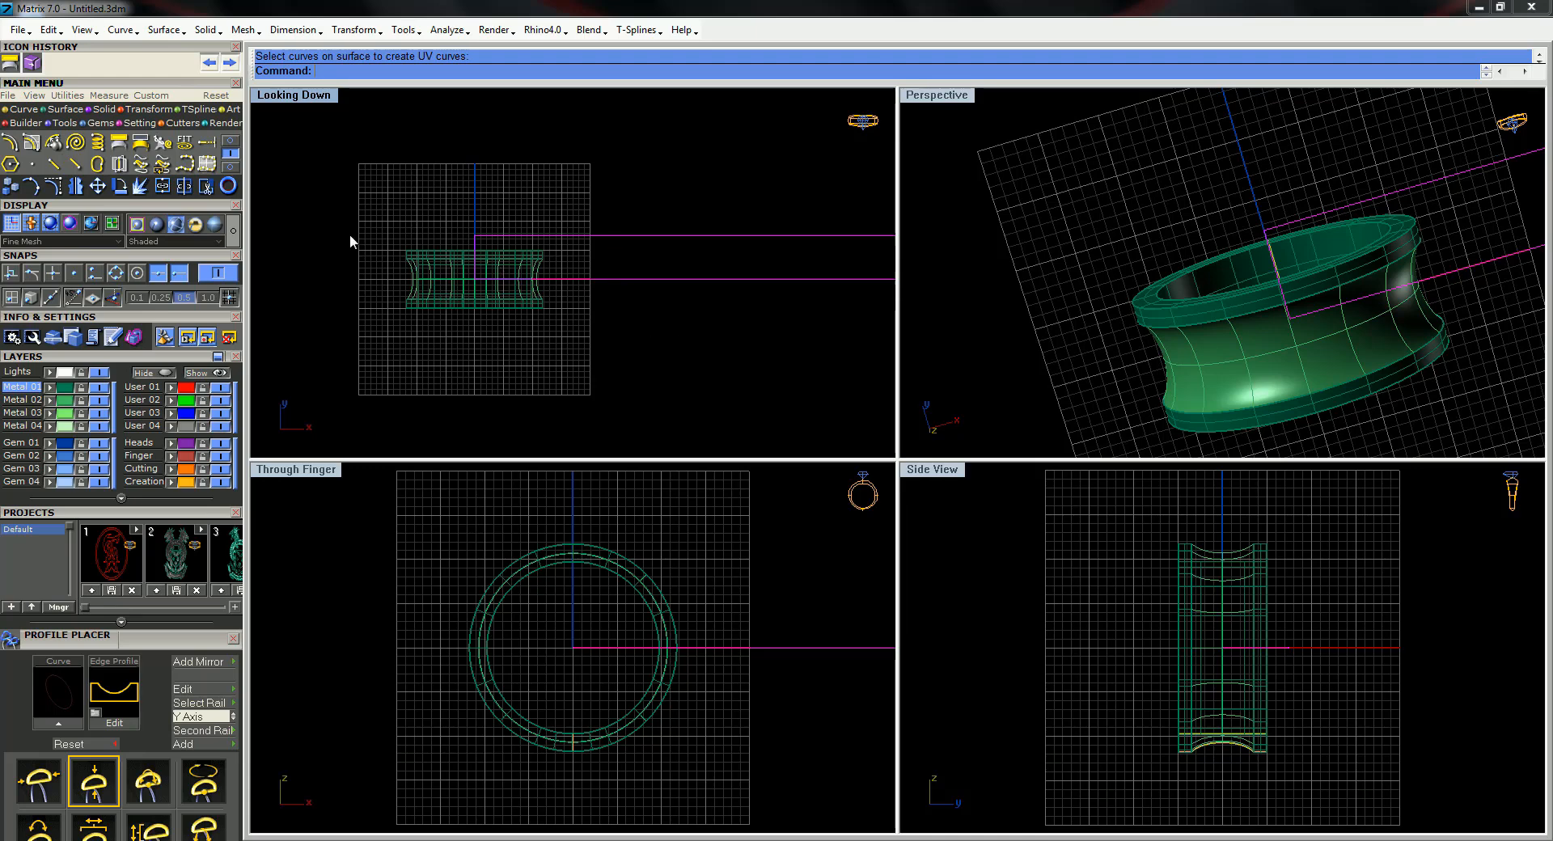
{"action": "left_click", "coordinate": [67, 96]}
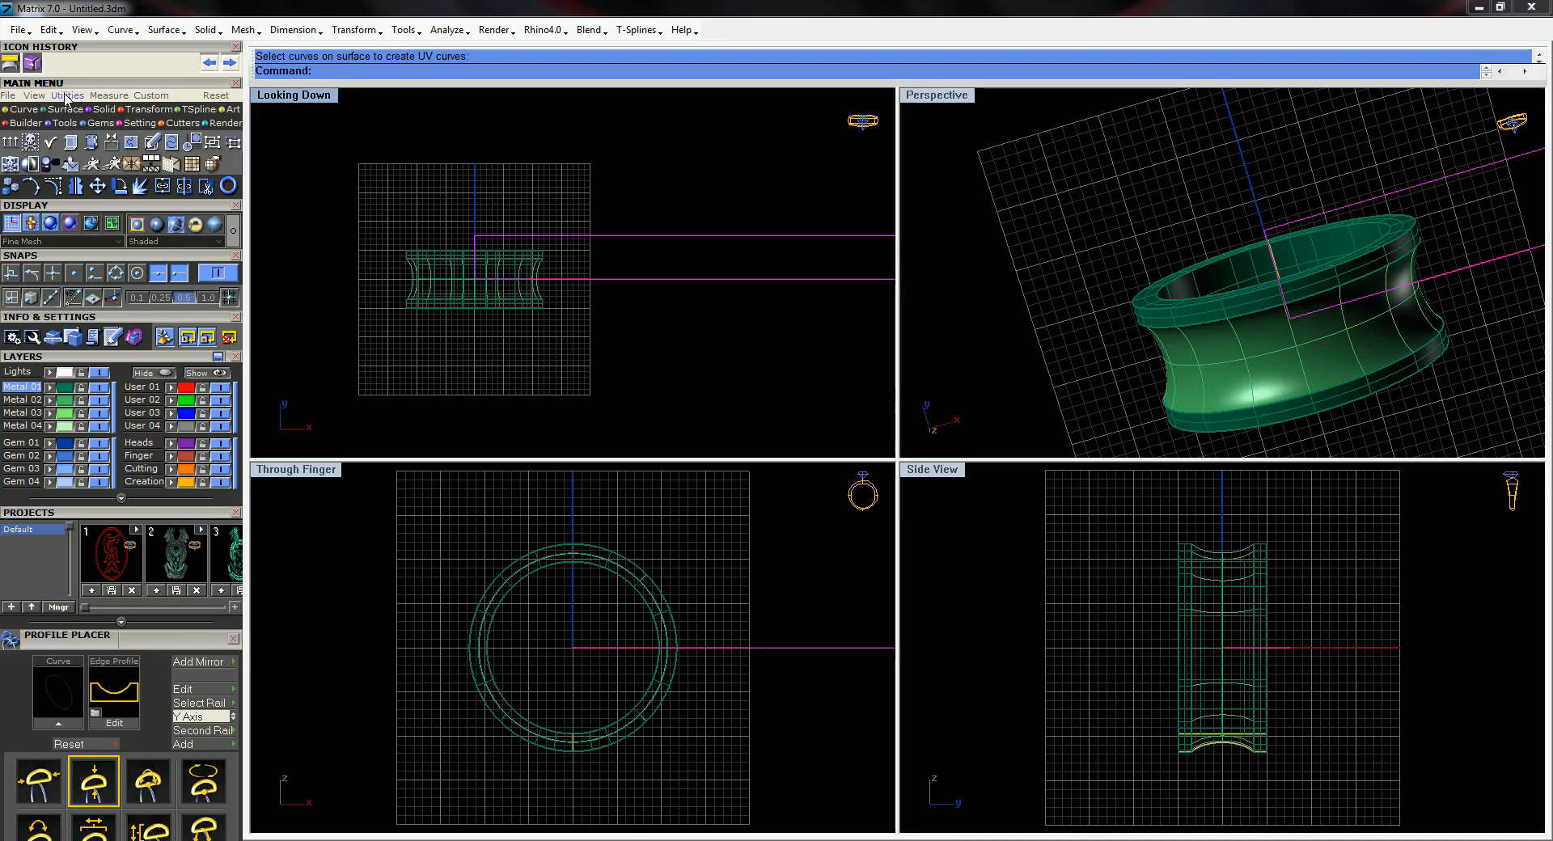
{"action": "left_click", "coordinate": [197, 143]}
{"action": "left_click", "coordinate": [800, 505]}
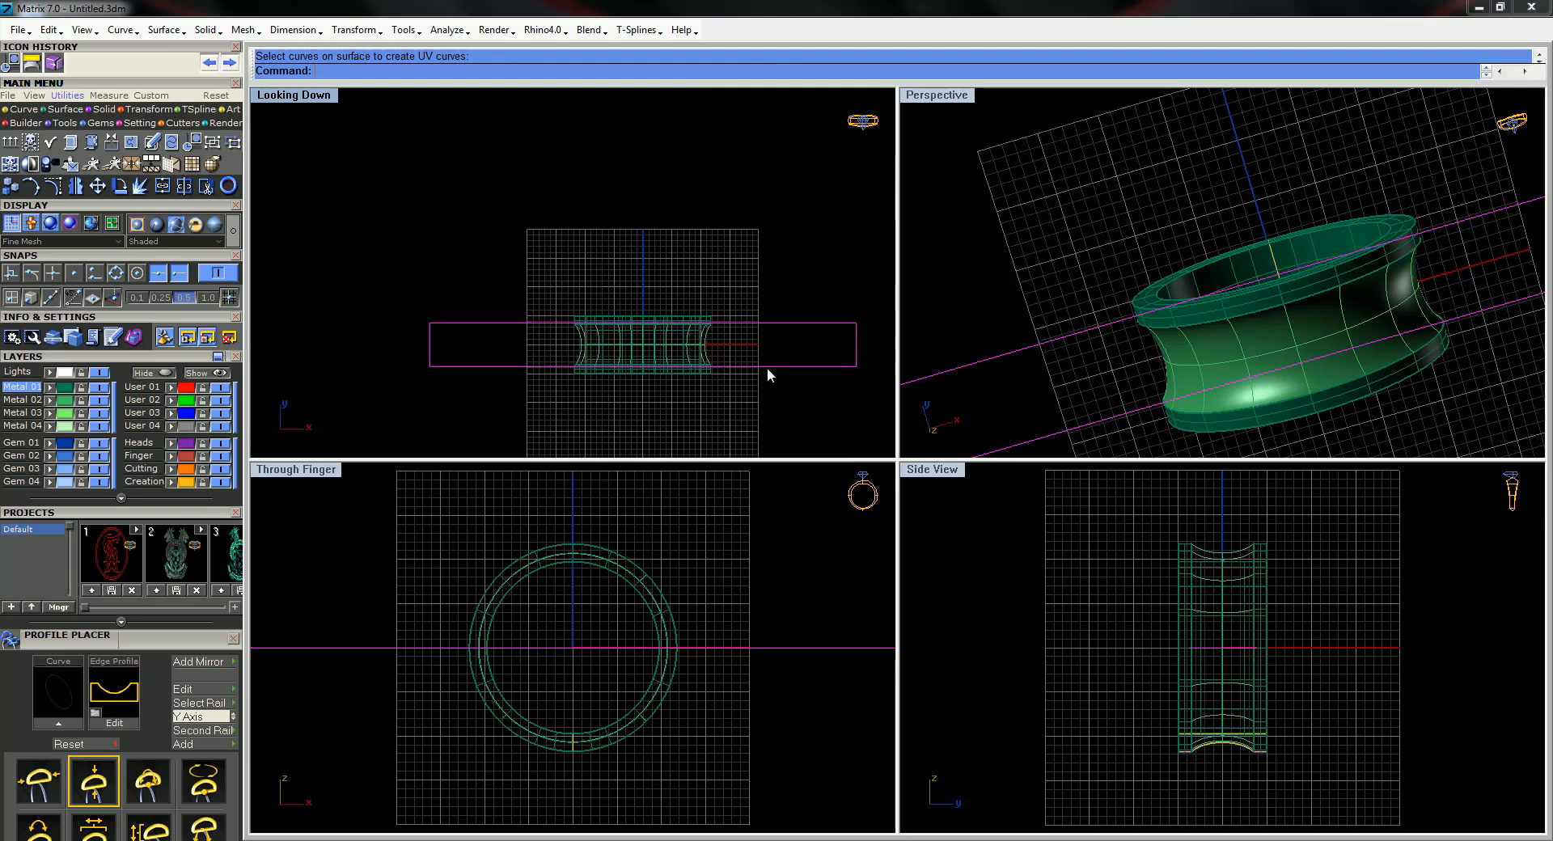
{"action": "left_click_drag", "start_coordinate": [767, 367], "coordinate": [761, 304]}
{"action": "left_click", "coordinate": [748, 376]}
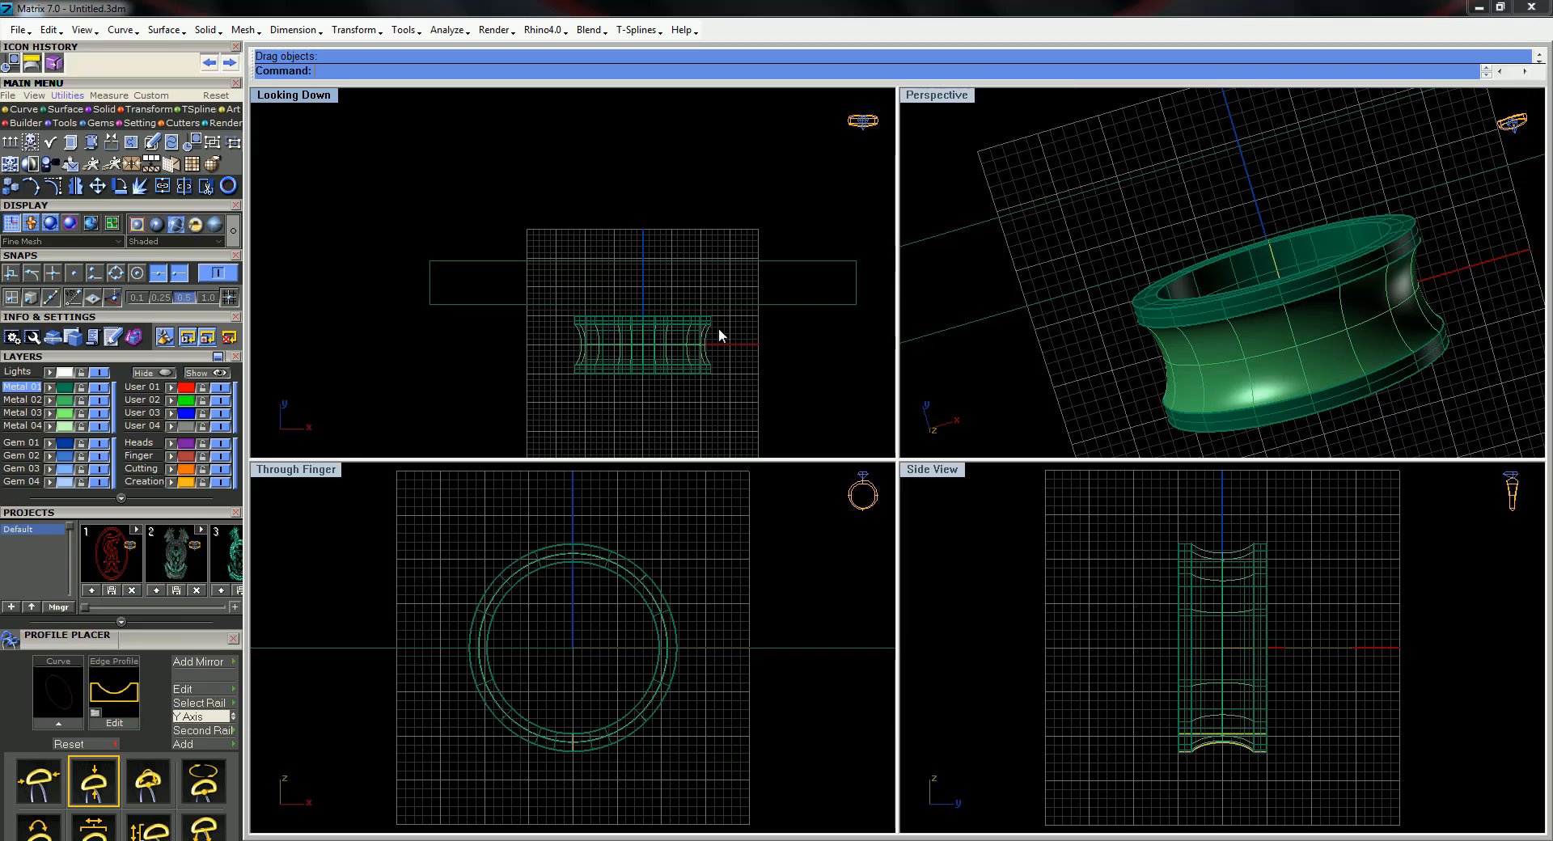
Hide the ring band with its extracted surface and curves, keeping only the UV rectangle displayed
{"action": "scroll", "coordinate": [719, 327], "scroll_direction": "up", "scroll_amount": 2}
{"action": "left_click_drag", "start_coordinate": [727, 306], "coordinate": [485, 410]}
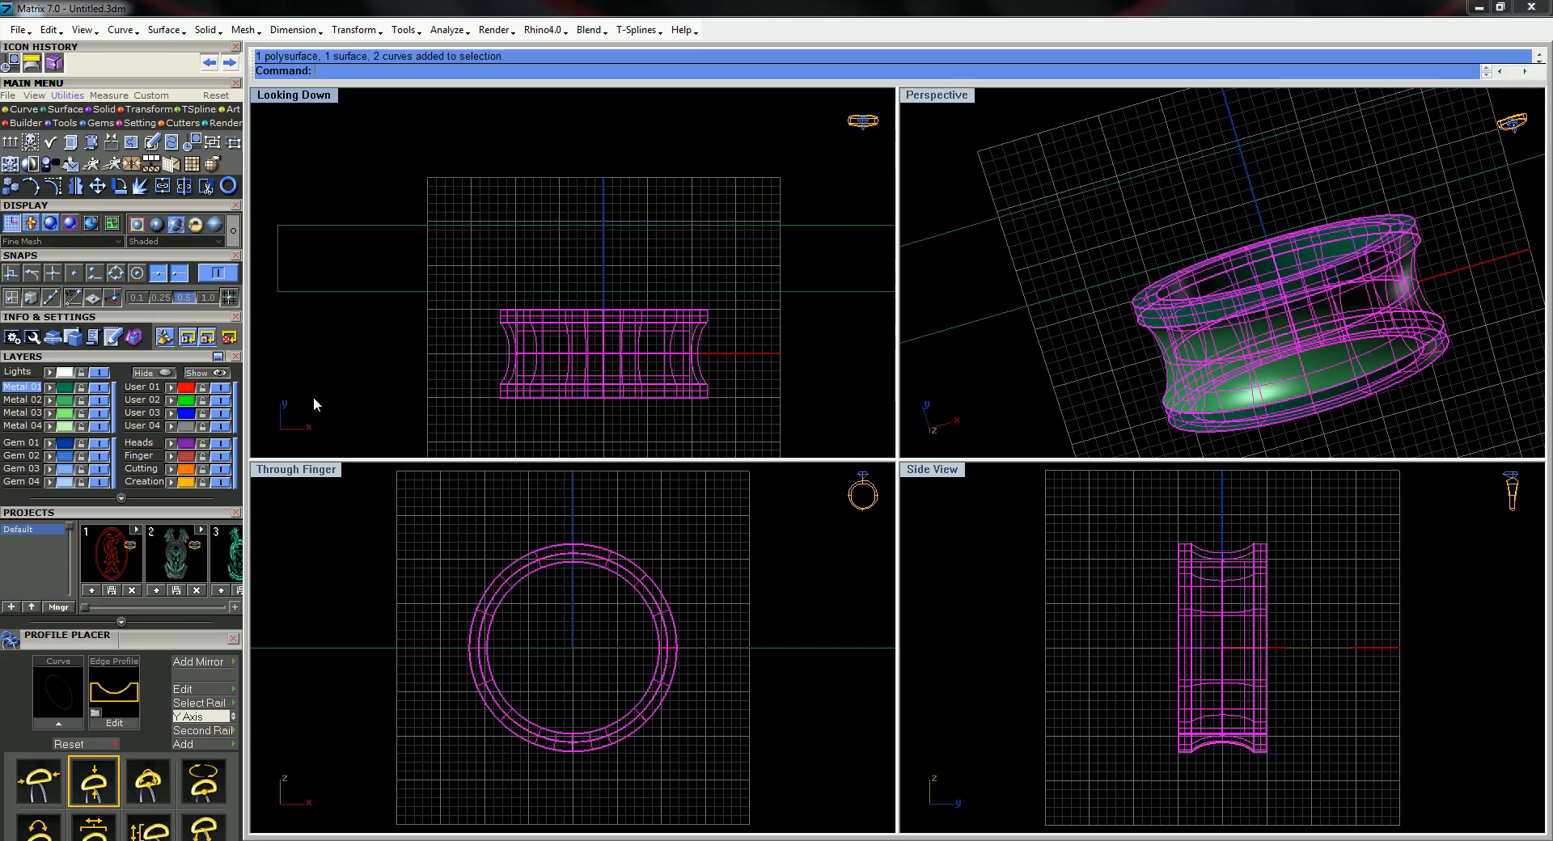
{"action": "left_click", "coordinate": [164, 374]}
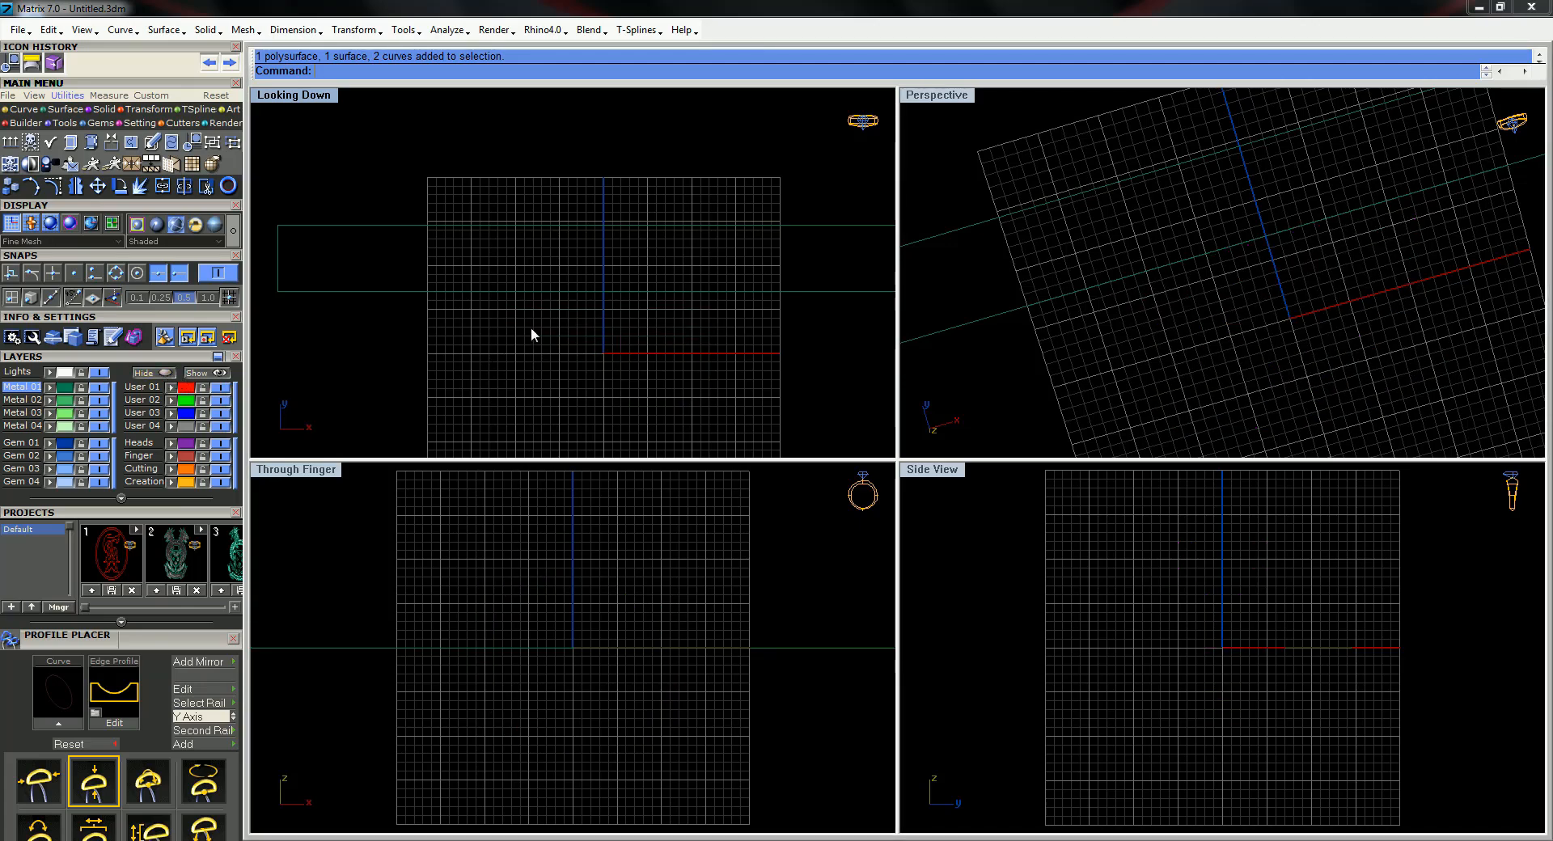
{"action": "scroll", "coordinate": [508, 317], "scroll_direction": "down", "scroll_amount": 2}
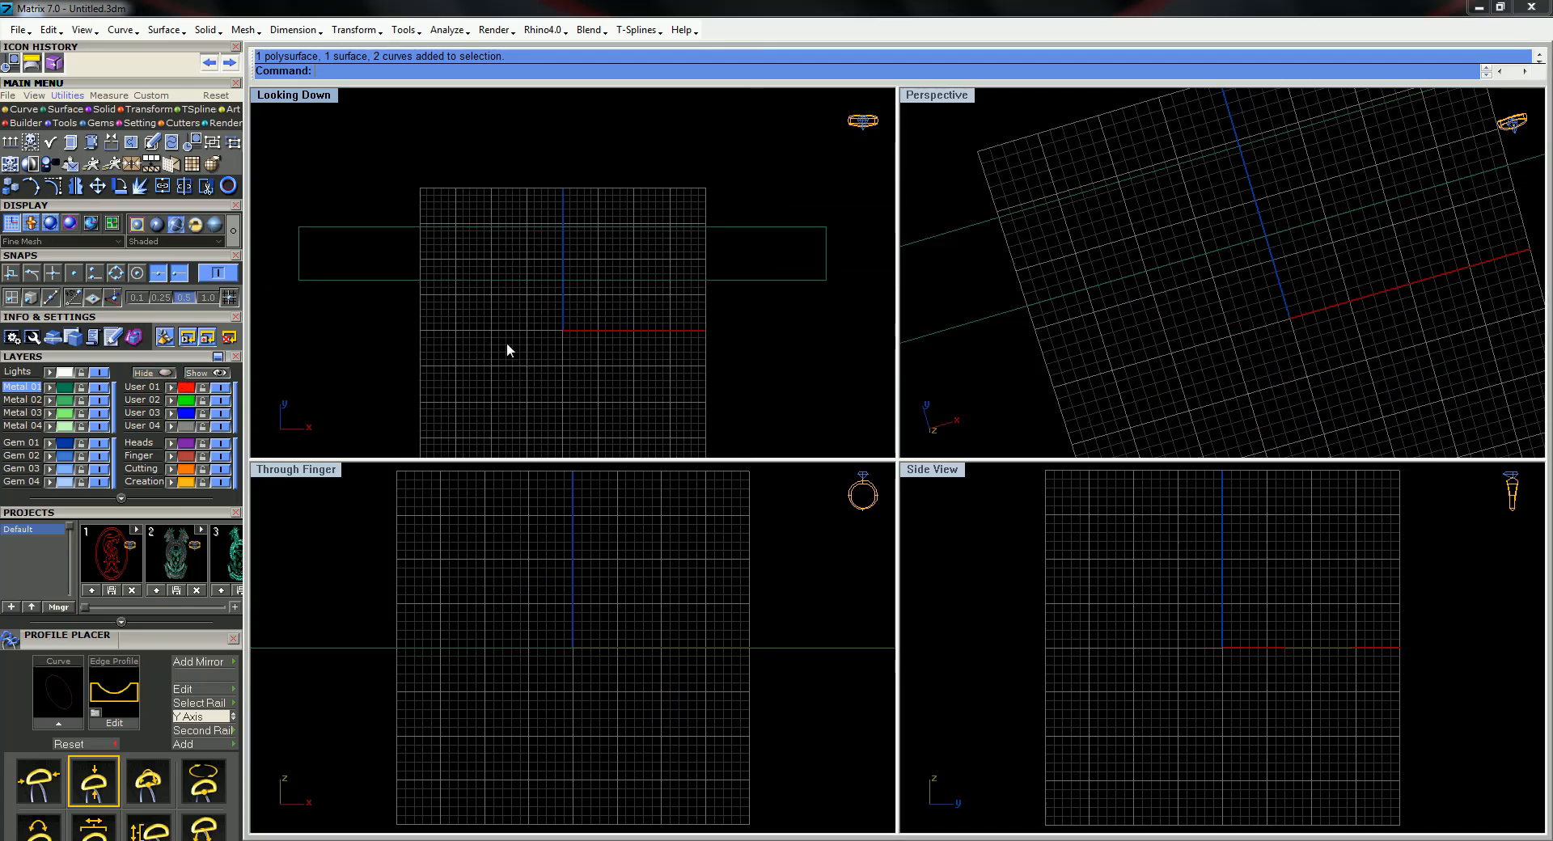
Add the UV rectangle as a Matrix Art curve and update the art surface's resolution to 22
{"action": "right_click_drag", "start_coordinate": [1094, 361], "coordinate": [1106, 235]}
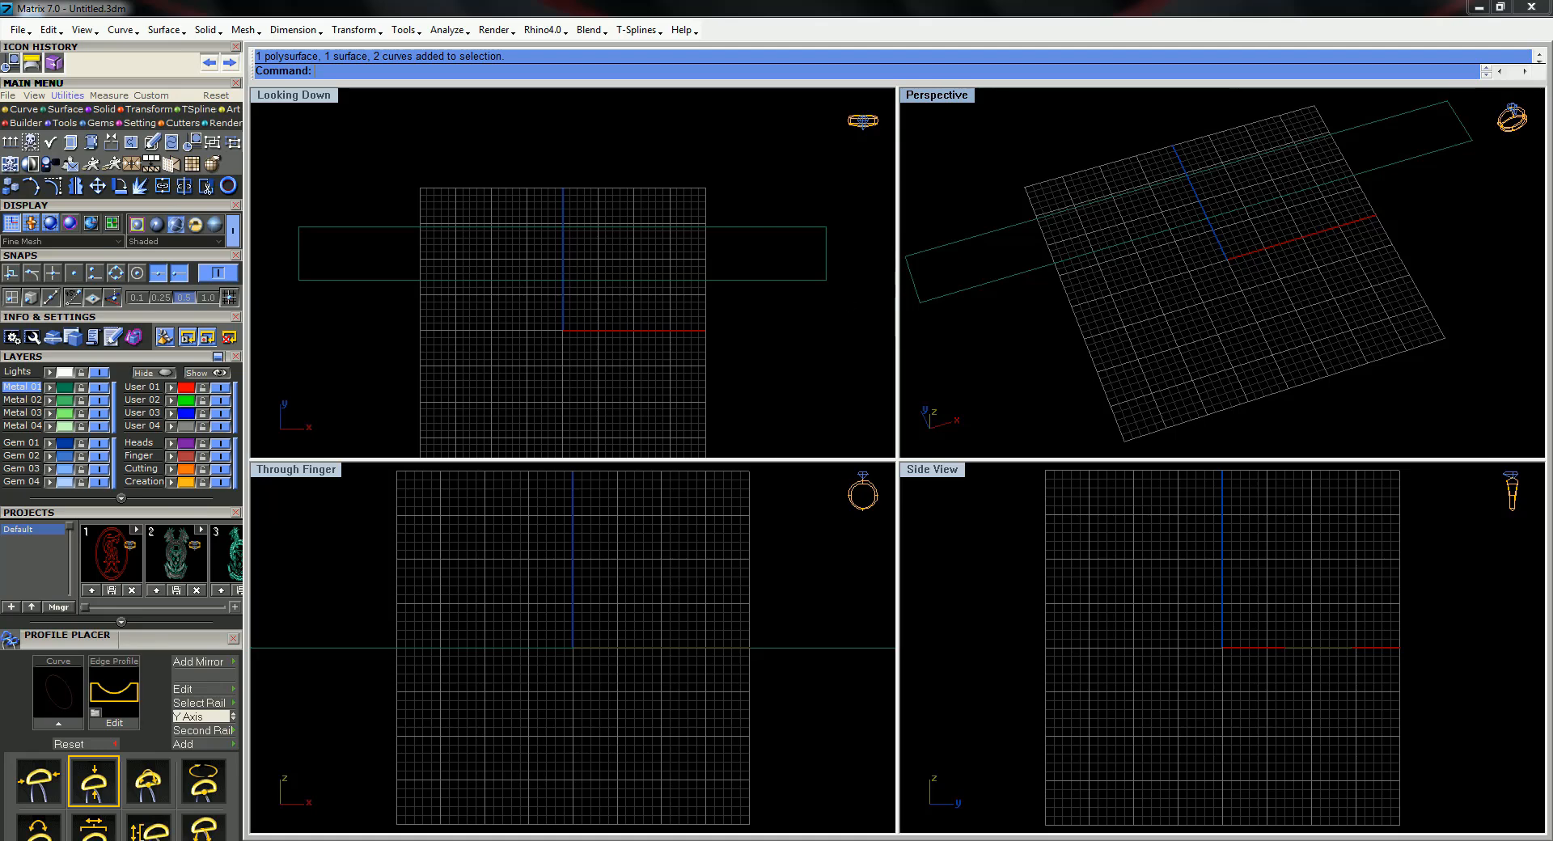
{"action": "left_click", "coordinate": [232, 109]}
{"action": "left_click", "coordinate": [567, 227]}
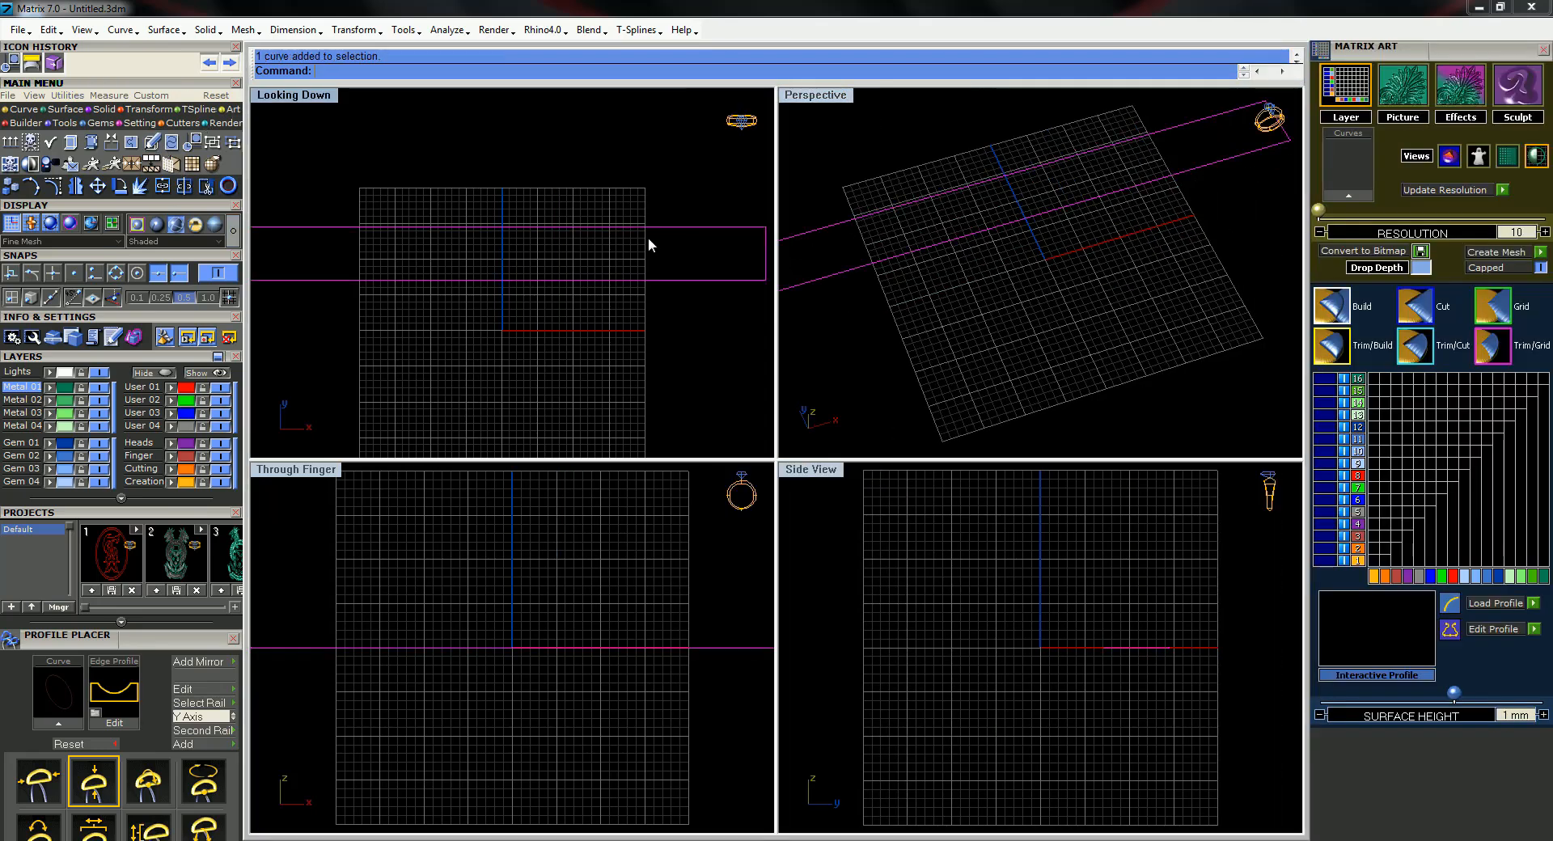
{"action": "left_click", "coordinate": [1360, 198]}
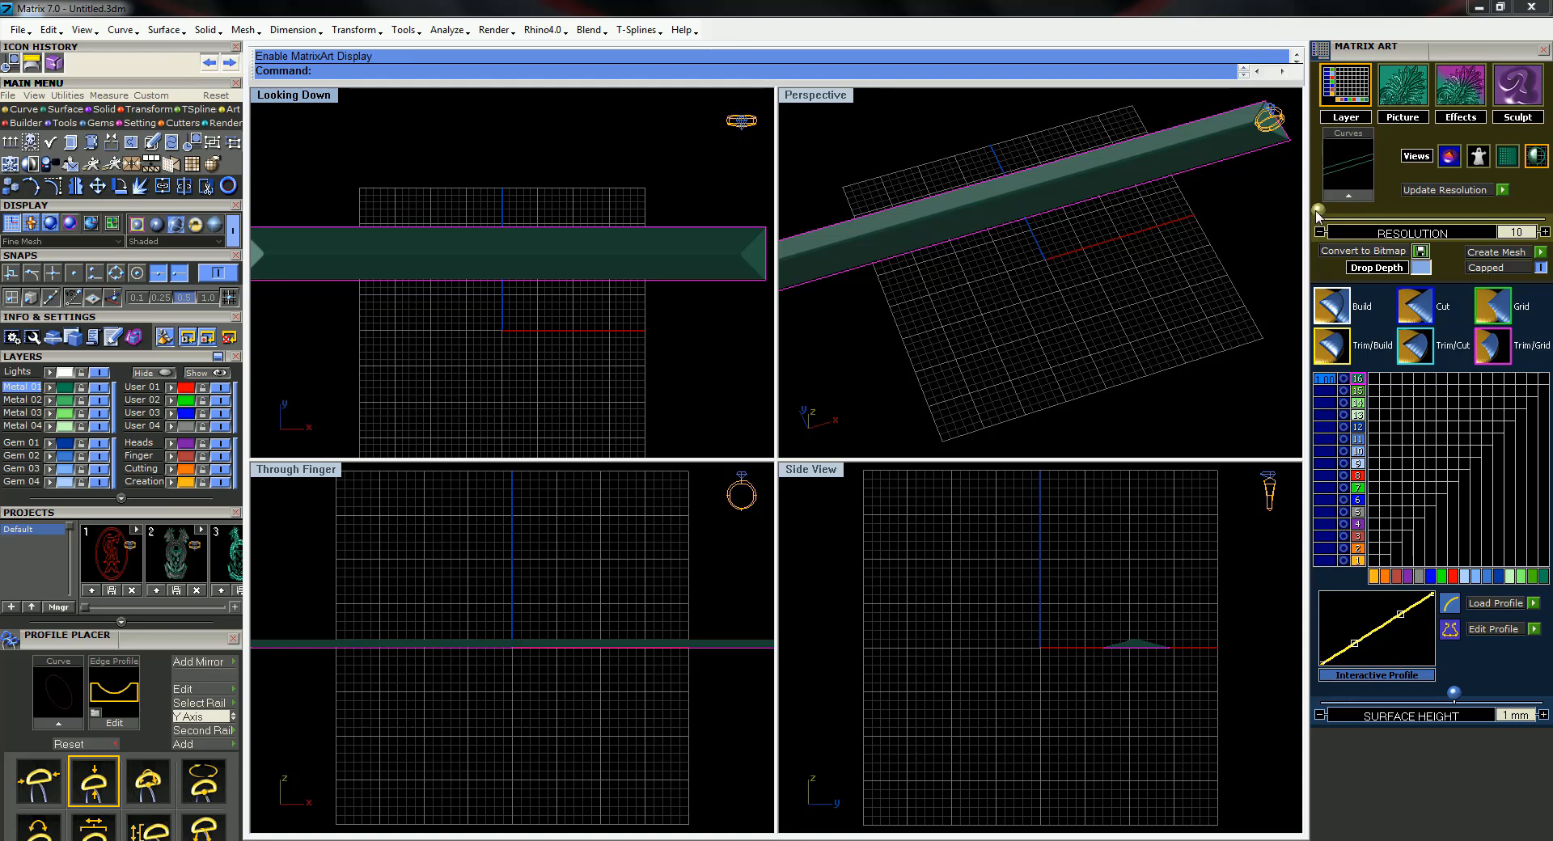
{"action": "left_click_drag", "start_coordinate": [1320, 211], "coordinate": [1454, 210]}
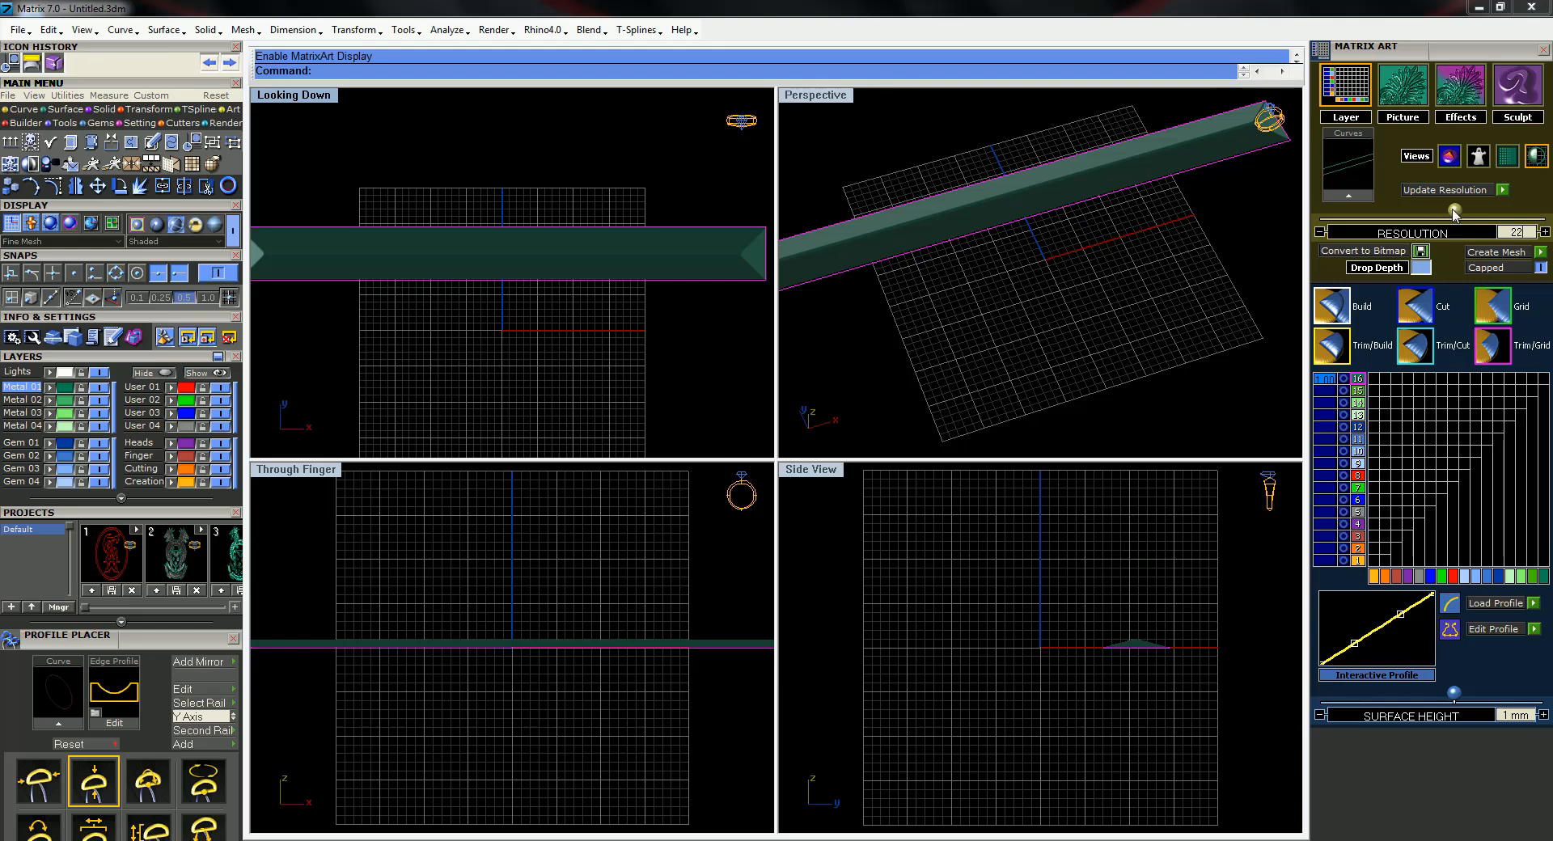
{"action": "left_click", "coordinate": [1503, 191]}
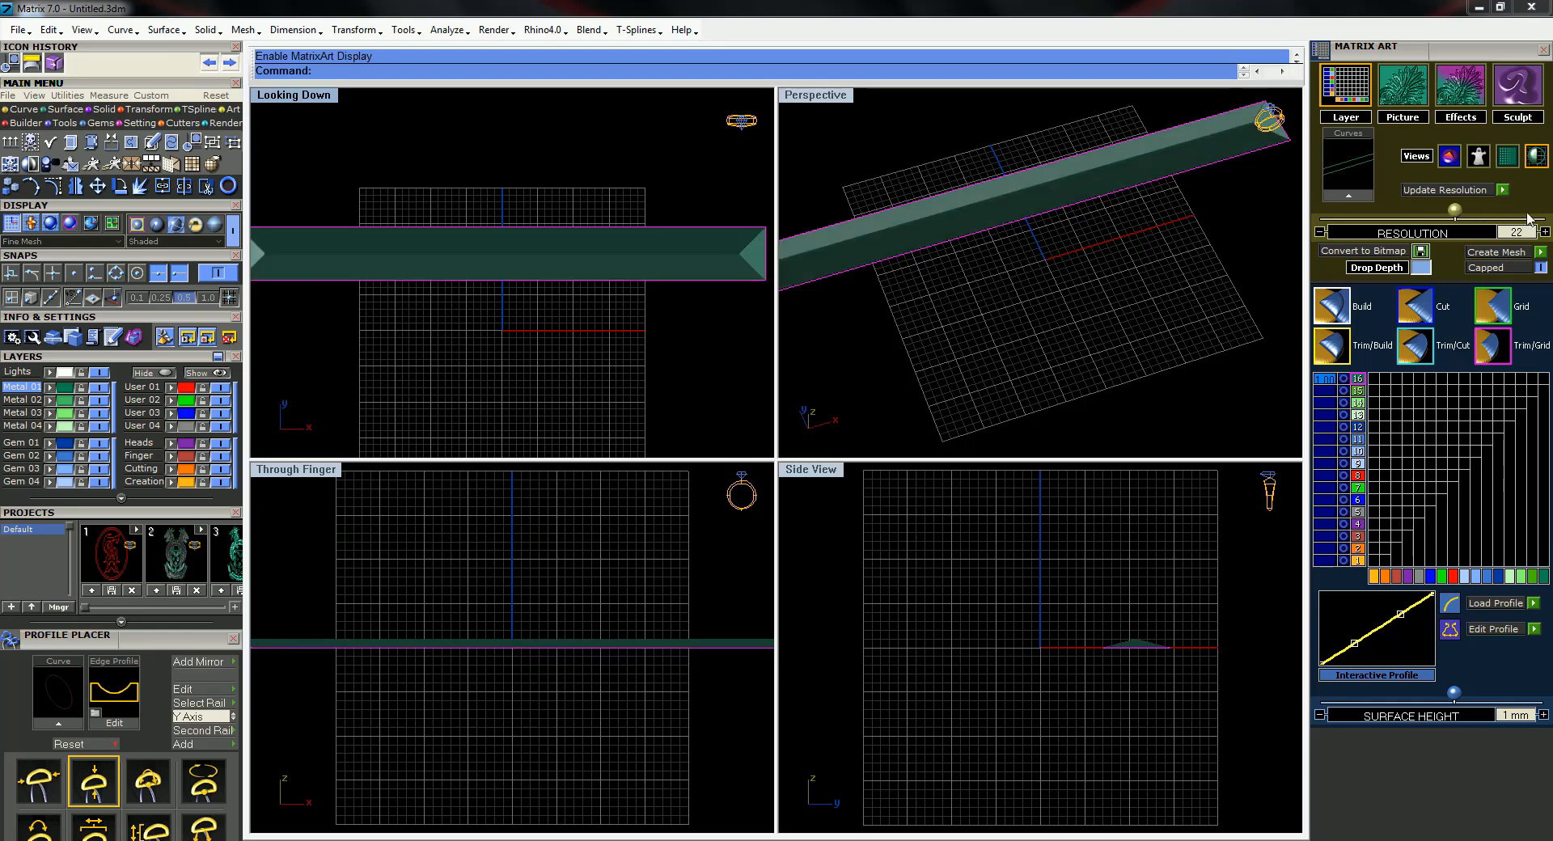
Apply the flat.cpt profile to the Matrix Art strip and set its surface height to 0.5 mm
{"action": "right_click_drag", "start_coordinate": [1100, 391], "coordinate": [1281, 279]}
{"action": "right_click_drag", "start_coordinate": [980, 354], "coordinate": [994, 335]}
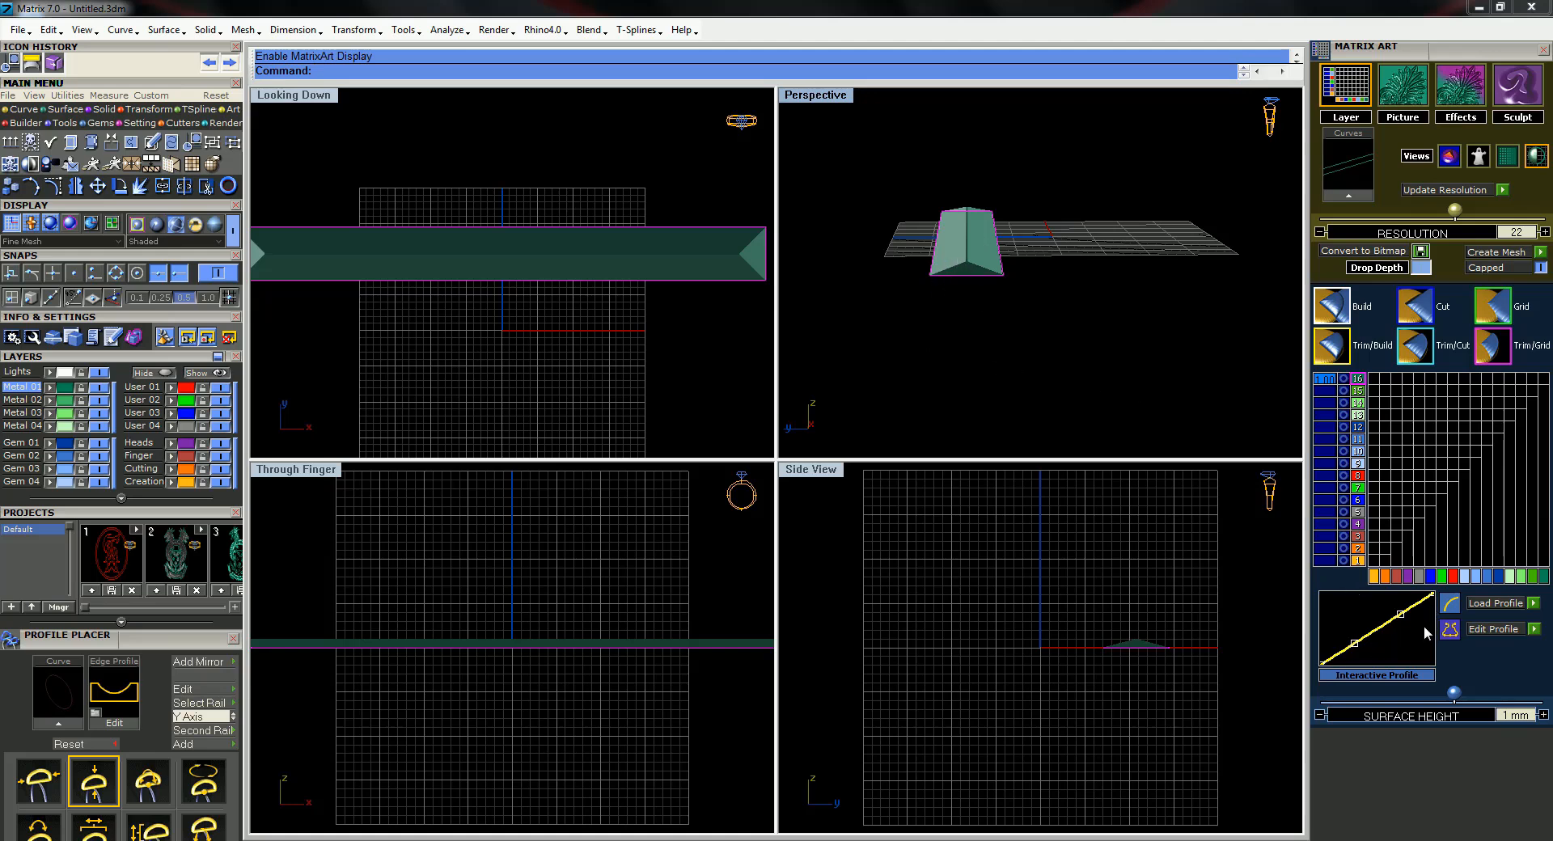
{"action": "left_click", "coordinate": [1534, 605]}
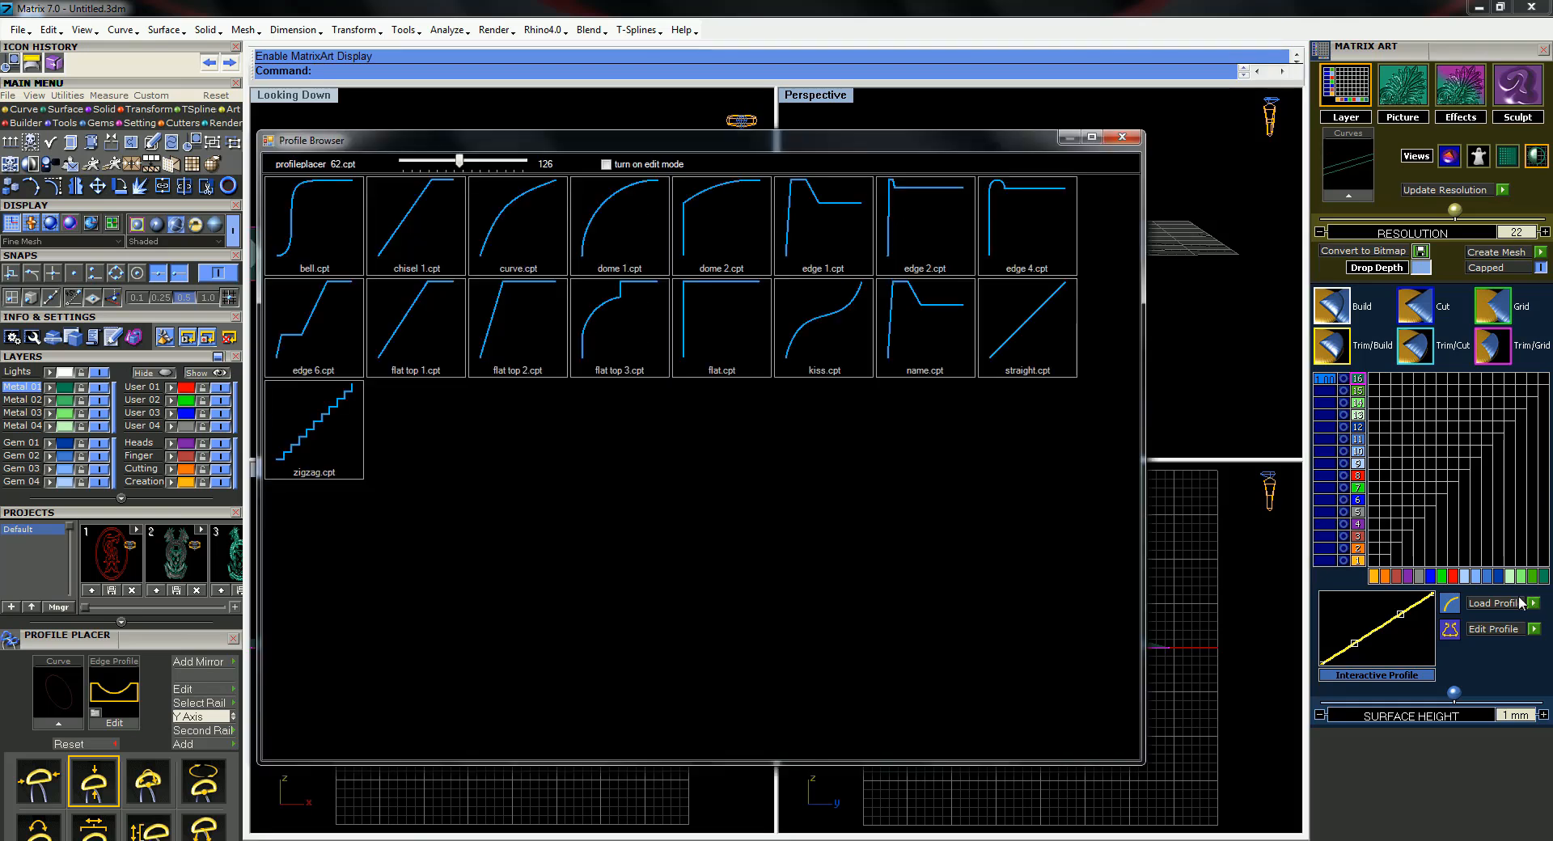
{"action": "double_click", "coordinate": [731, 340]}
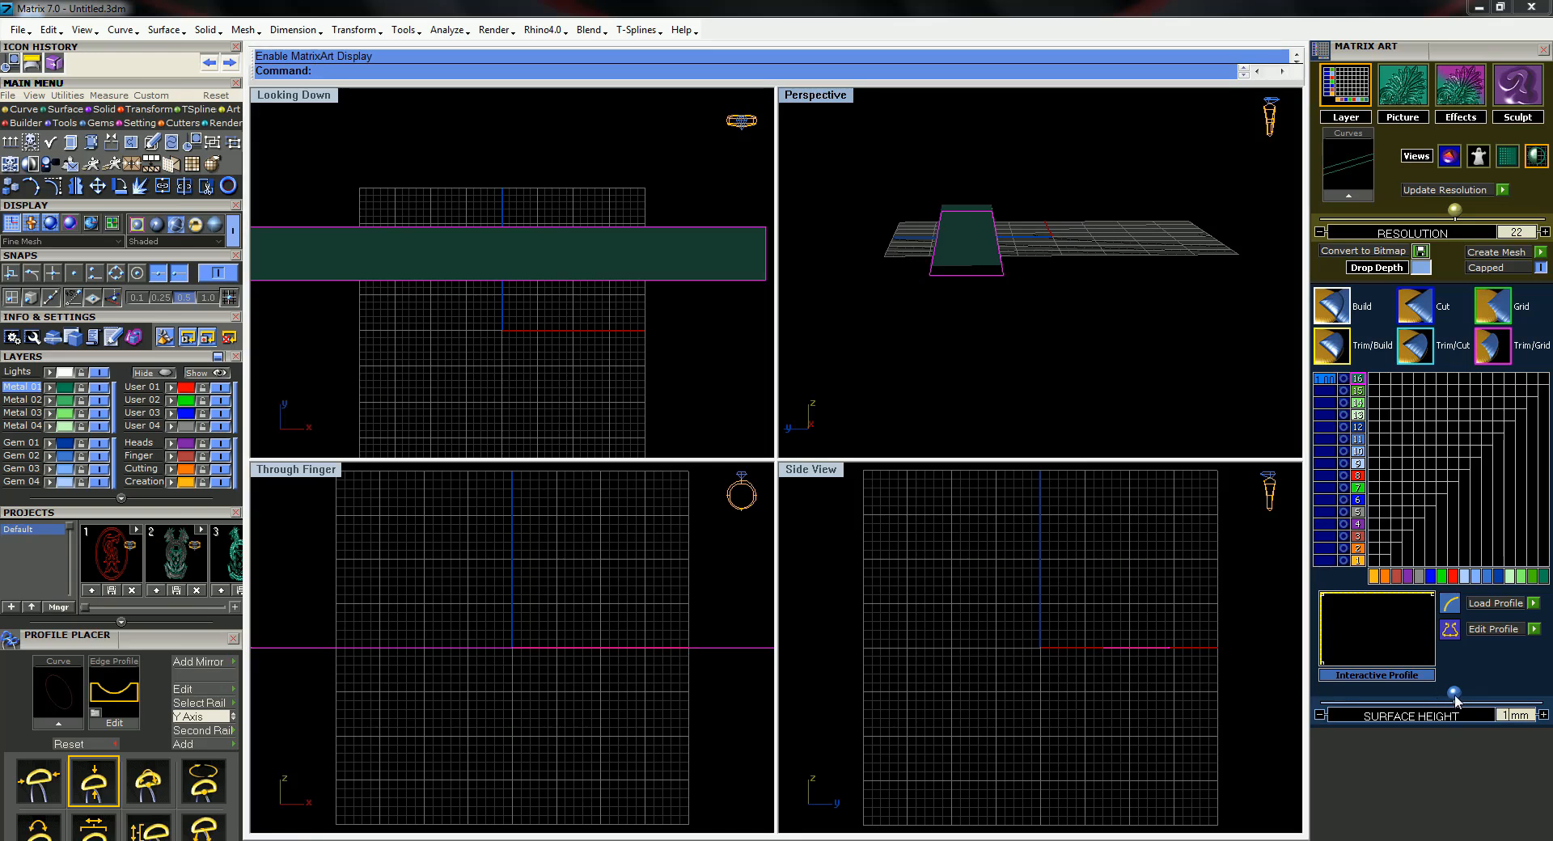
{"action": "left_click_drag", "start_coordinate": [1455, 696], "coordinate": [1447, 697]}
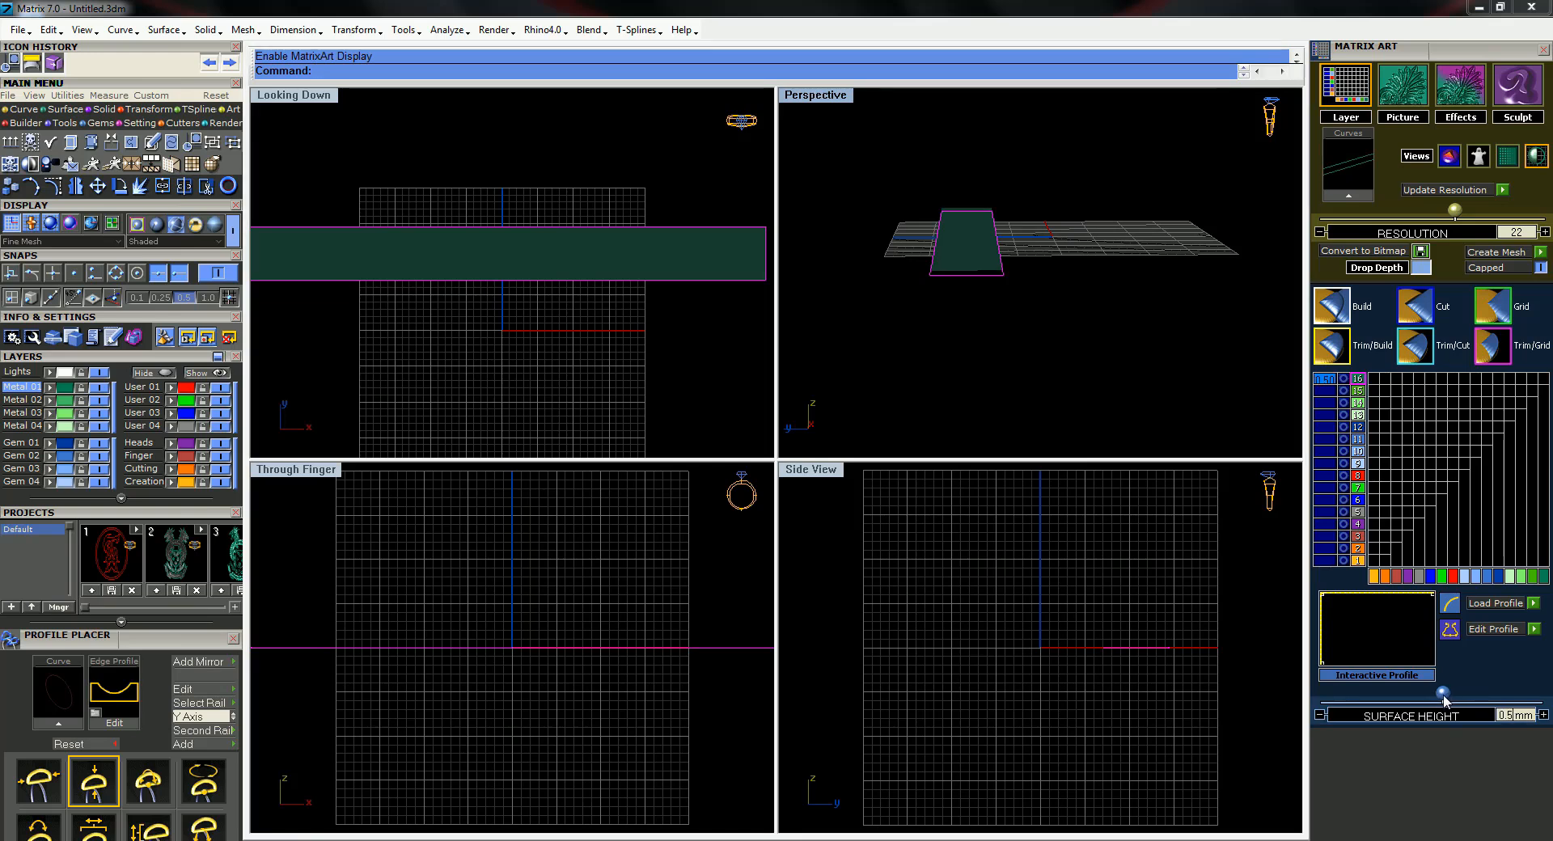
{"action": "right_click_drag", "start_coordinate": [1171, 388], "coordinate": [1109, 178]}
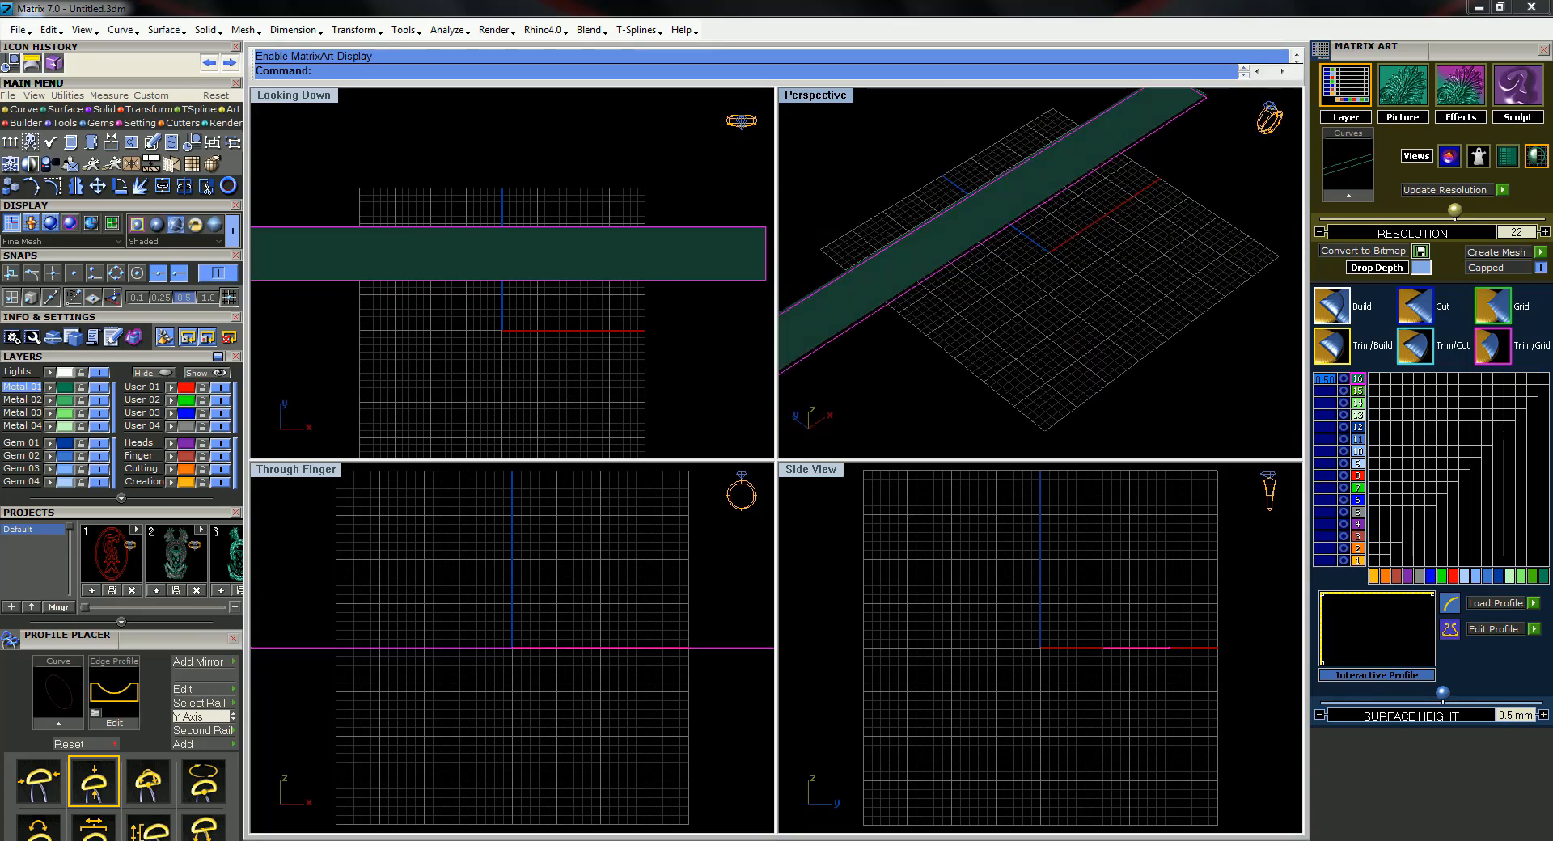
Load the Floor9 stone image from the Desktop as a bitmap on the strip in the maximized perspective view
{"action": "double_click", "coordinate": [815, 95]}
{"action": "right_click_drag", "start_coordinate": [1017, 363], "coordinate": [792, 464]}
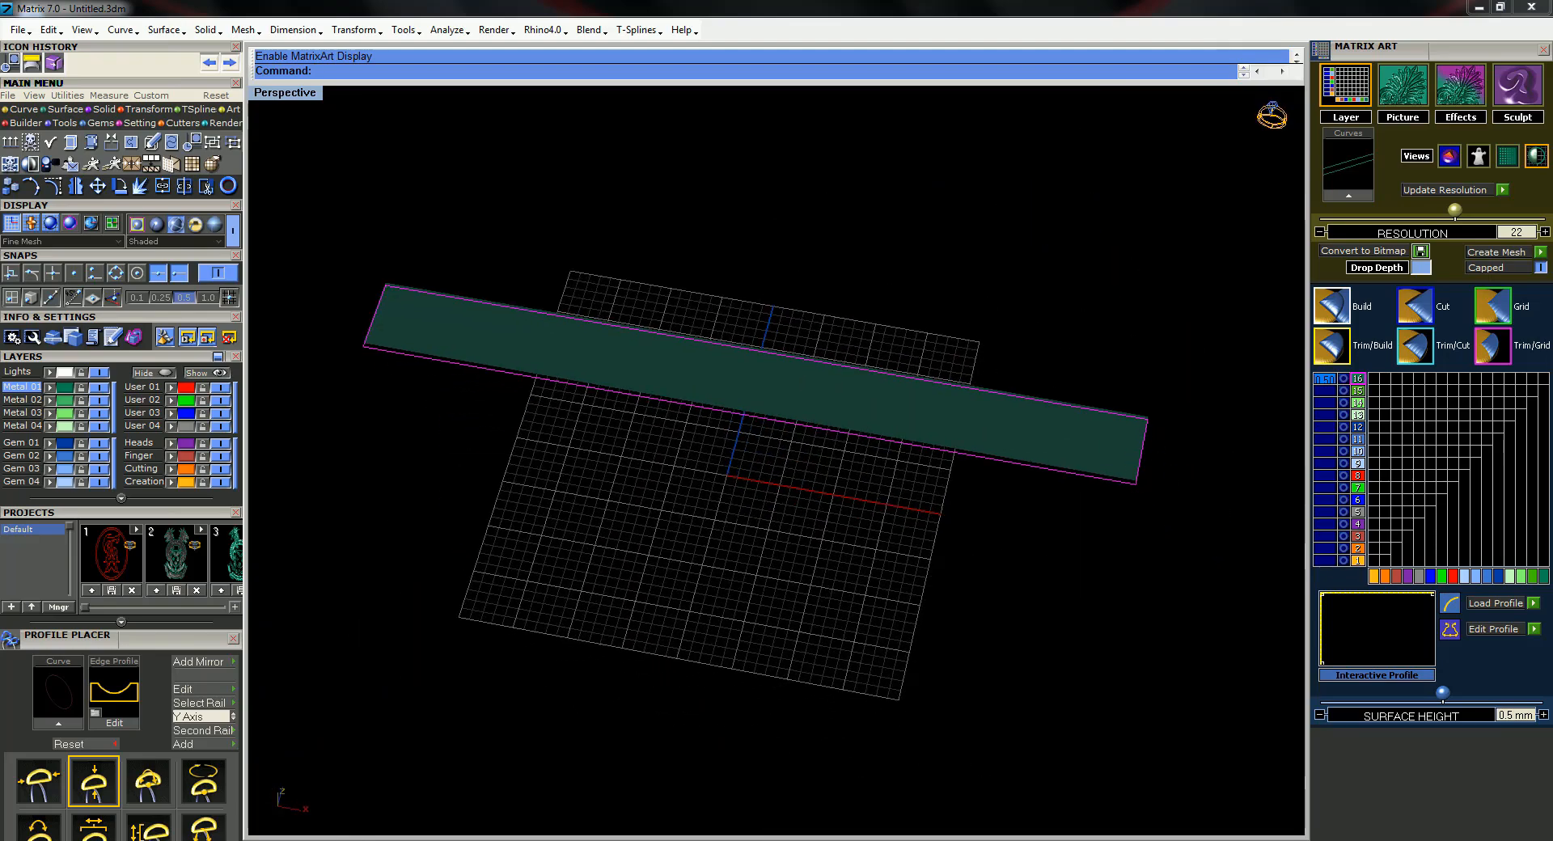
{"action": "left_click", "coordinate": [922, 495]}
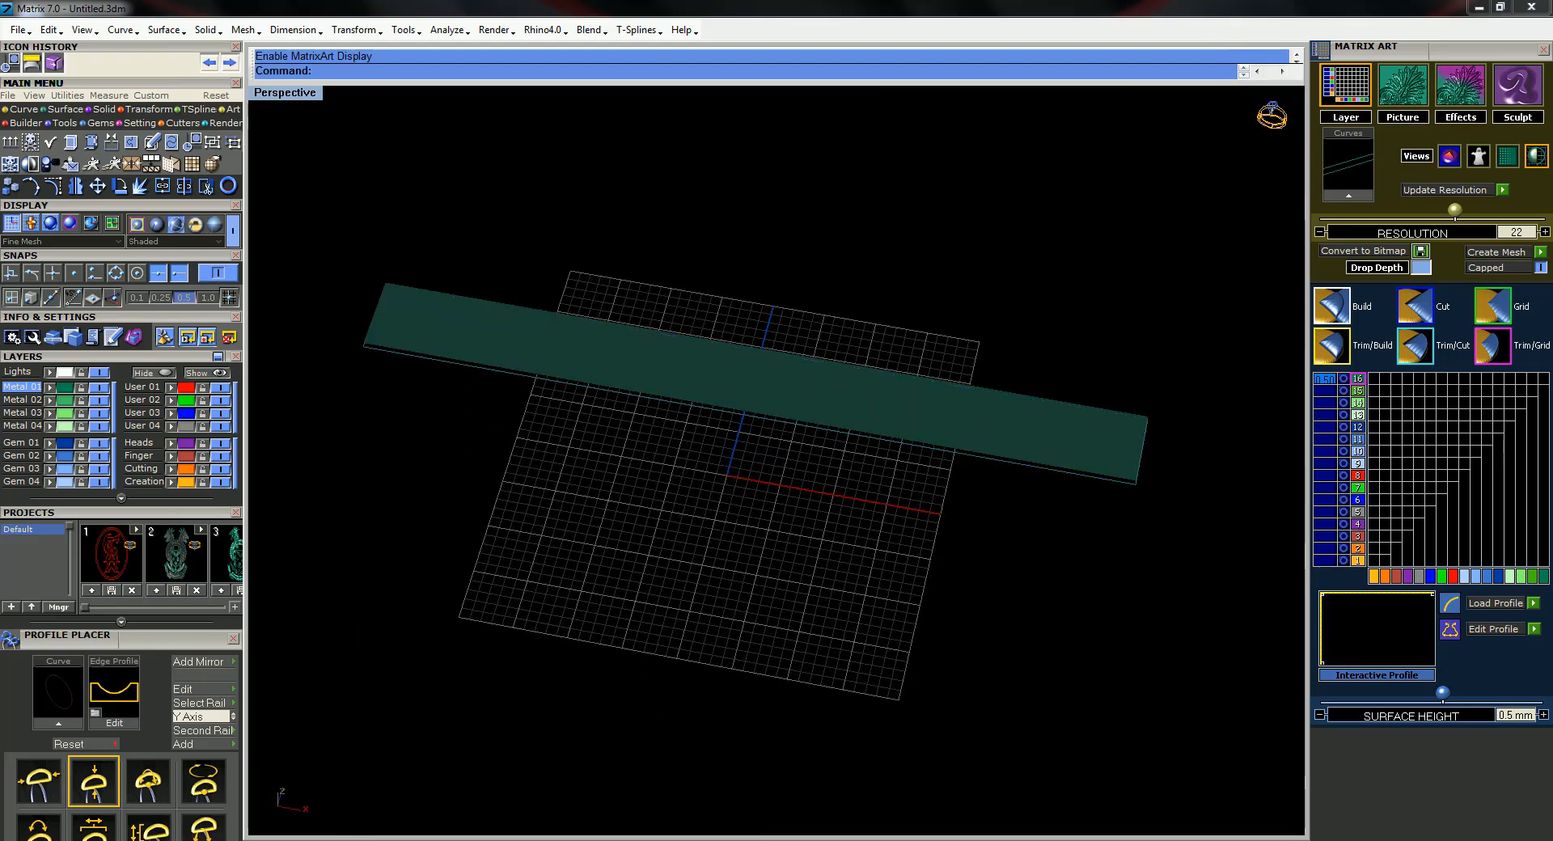
{"action": "left_click", "coordinate": [1401, 89]}
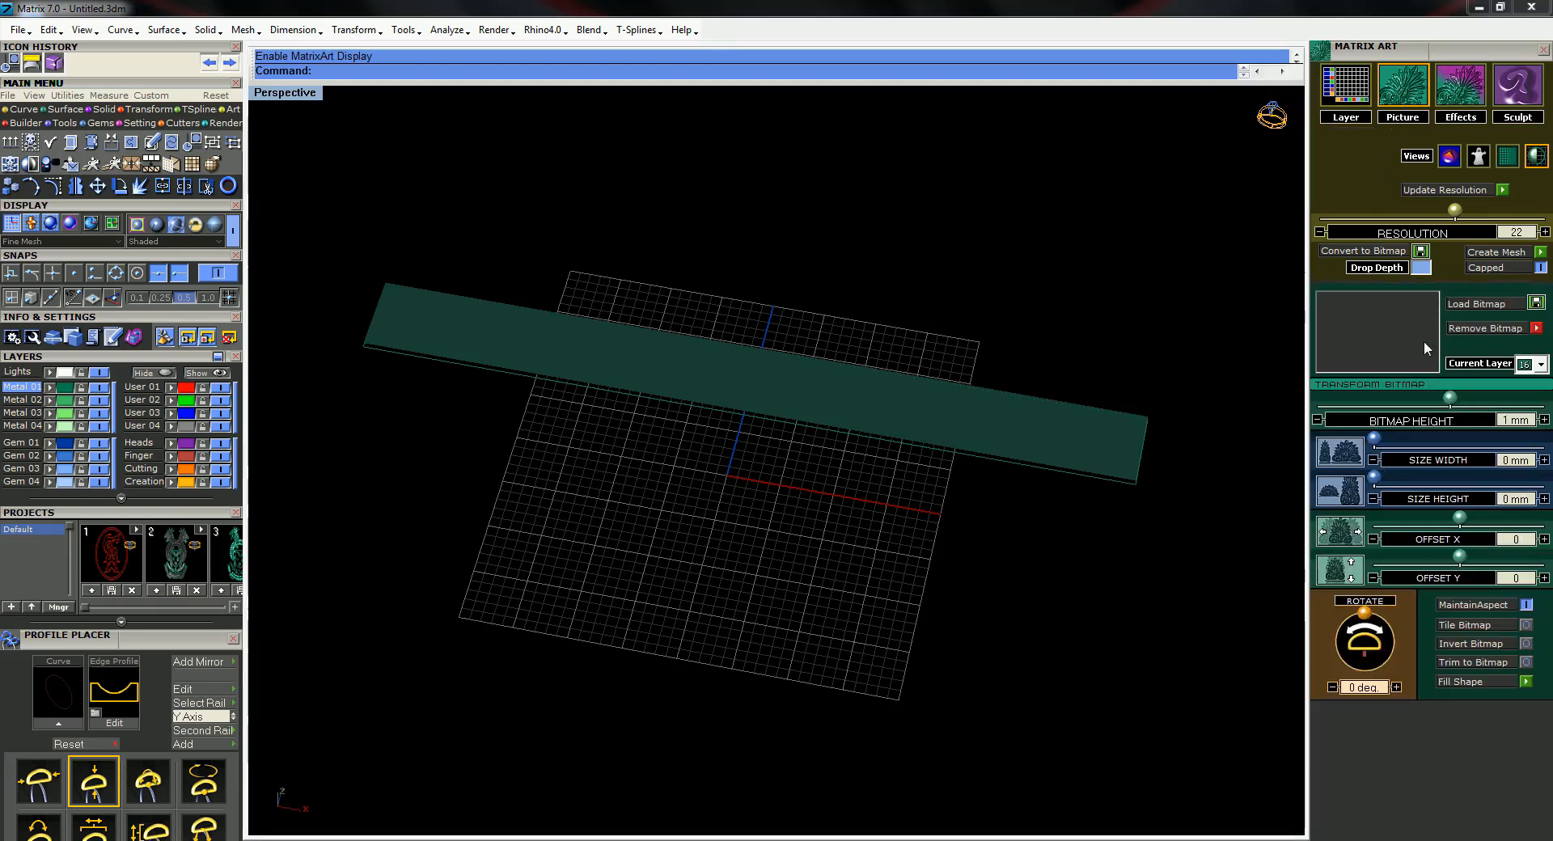
{"action": "left_click", "coordinate": [1537, 303]}
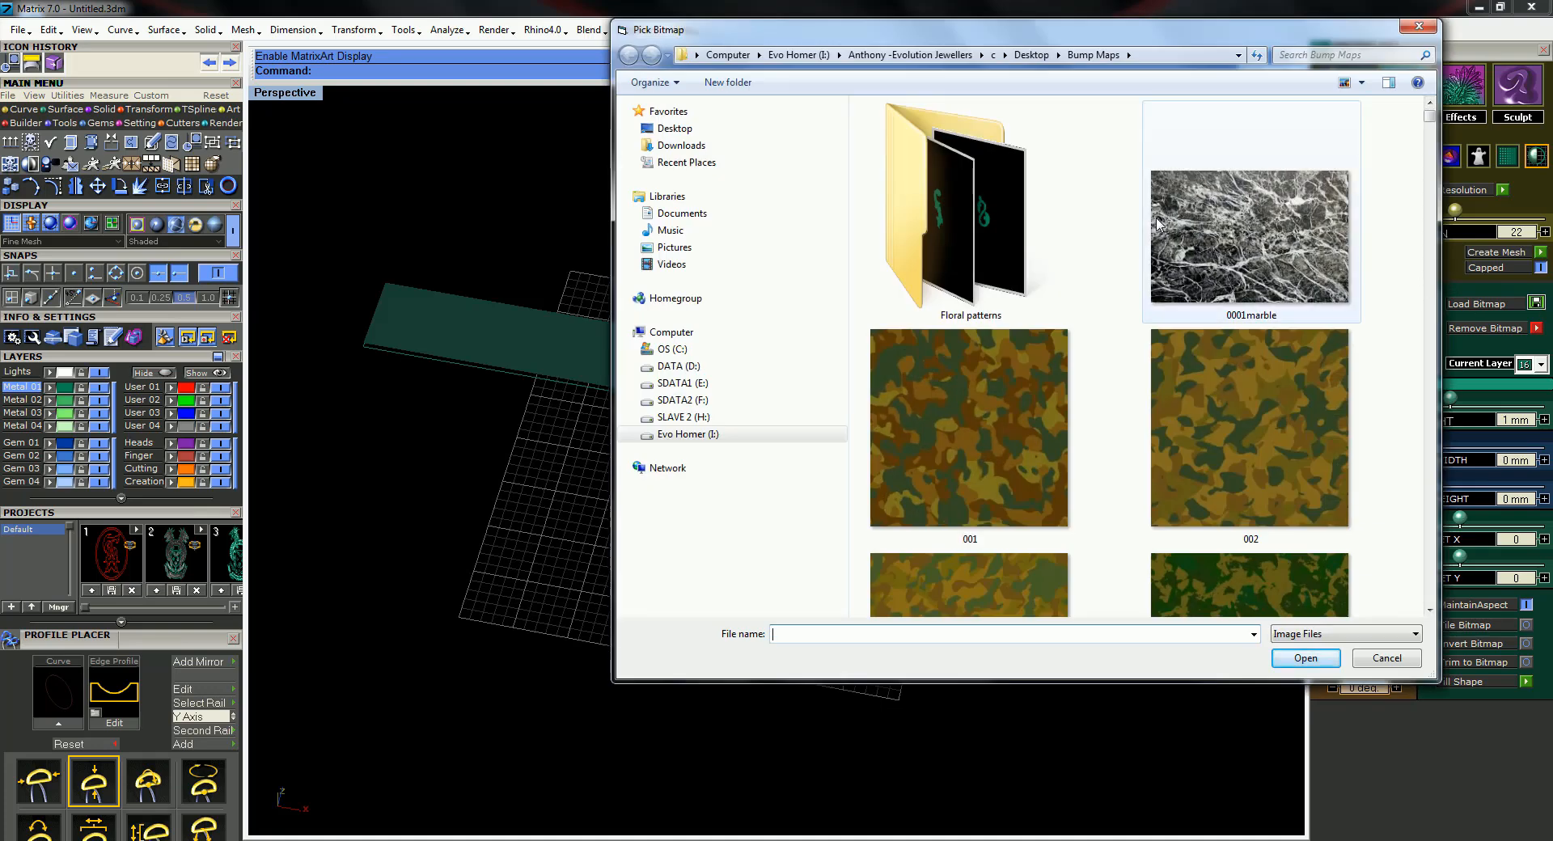
{"action": "left_click", "coordinate": [680, 129]}
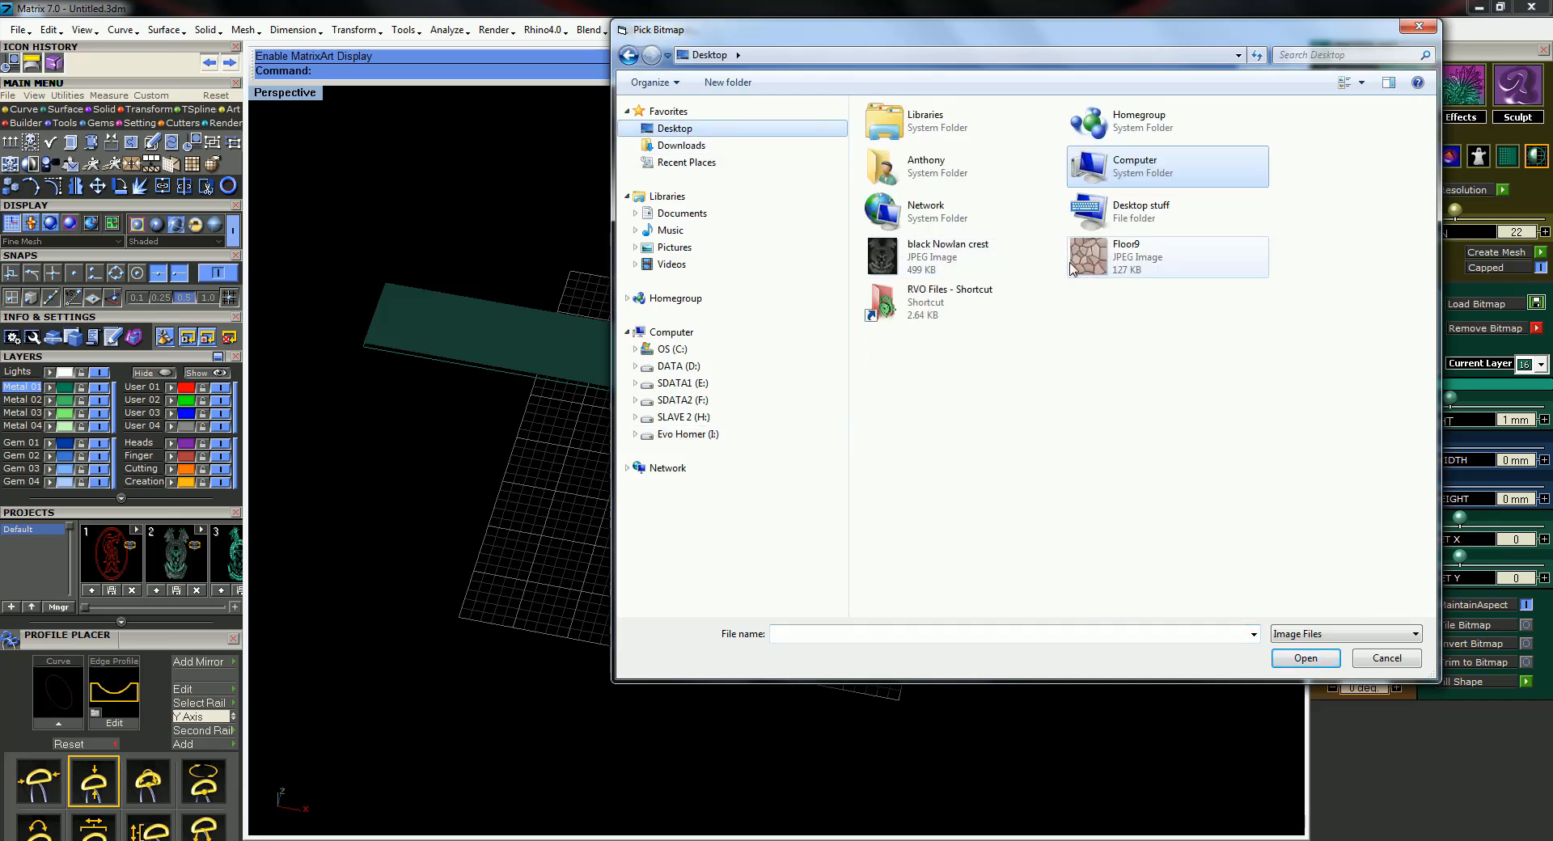
{"action": "double_click", "coordinate": [1080, 266]}
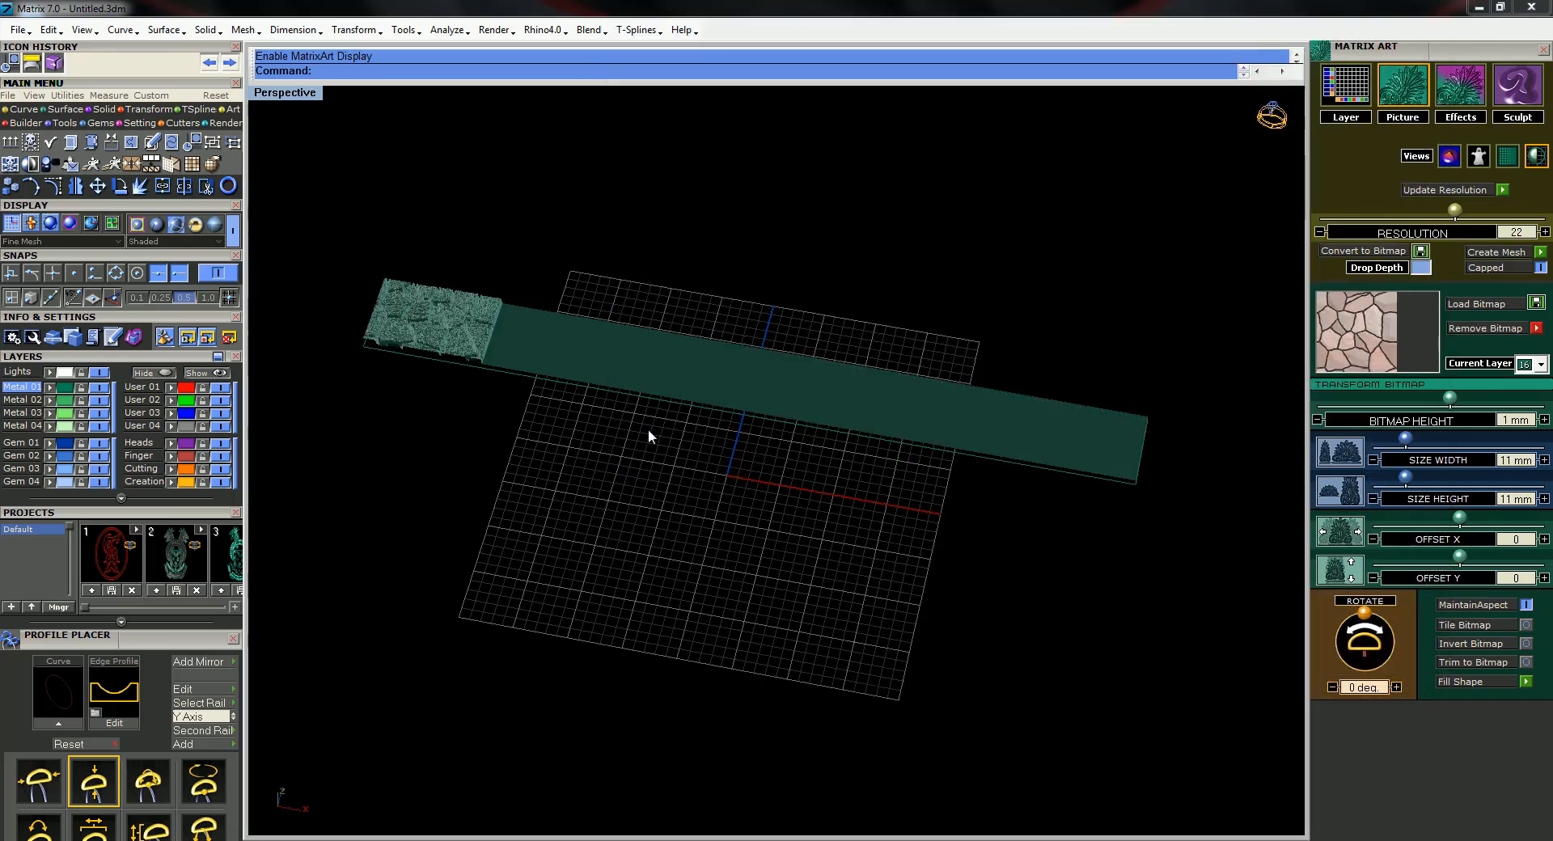
Reduce the stone texture's bitmap height to 0.4 mm
{"action": "right_click_drag", "start_coordinate": [542, 439], "coordinate": [752, 364]}
{"action": "scroll", "coordinate": [580, 469], "scroll_direction": "up", "scroll_amount": 10}
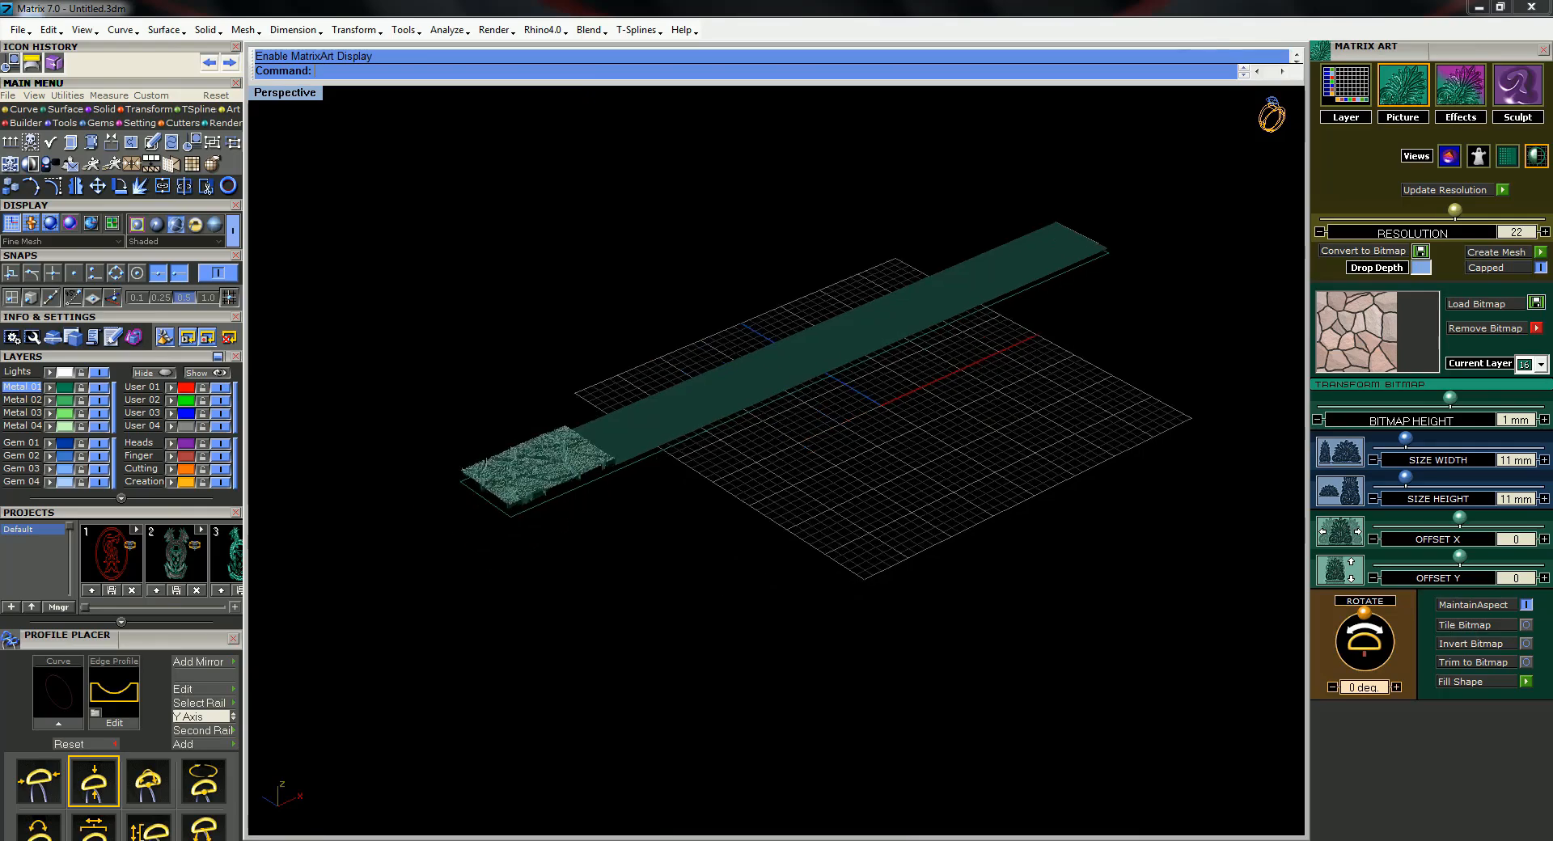
{"action": "right_click_drag", "start_coordinate": [728, 421], "coordinate": [801, 404]}
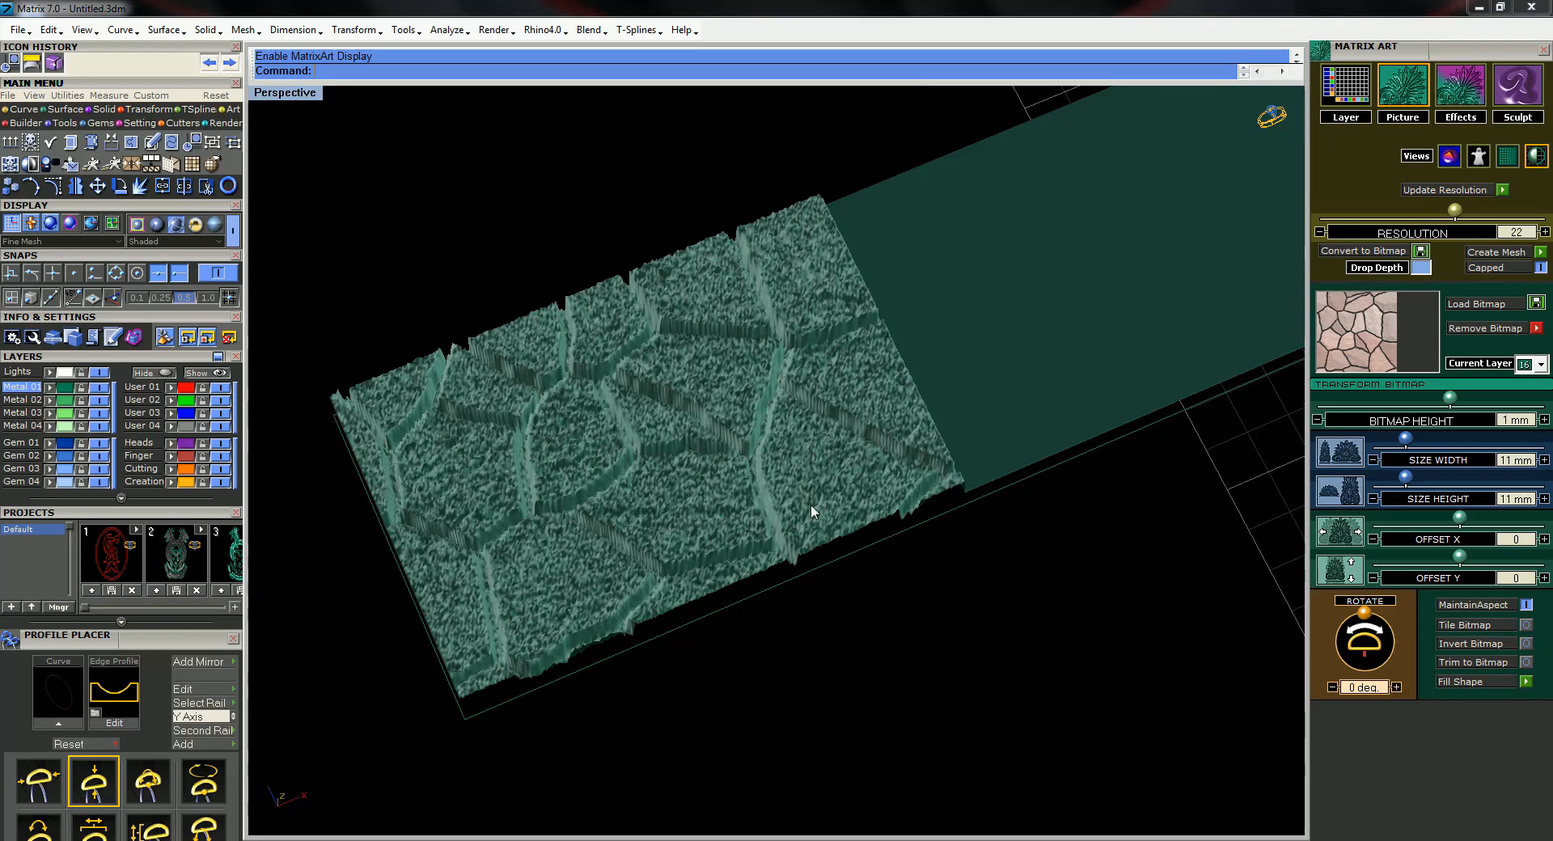
{"action": "scroll", "coordinate": [812, 503], "scroll_direction": "down", "scroll_amount": 3}
{"action": "right_click_drag", "start_coordinate": [813, 503], "coordinate": [948, 542]}
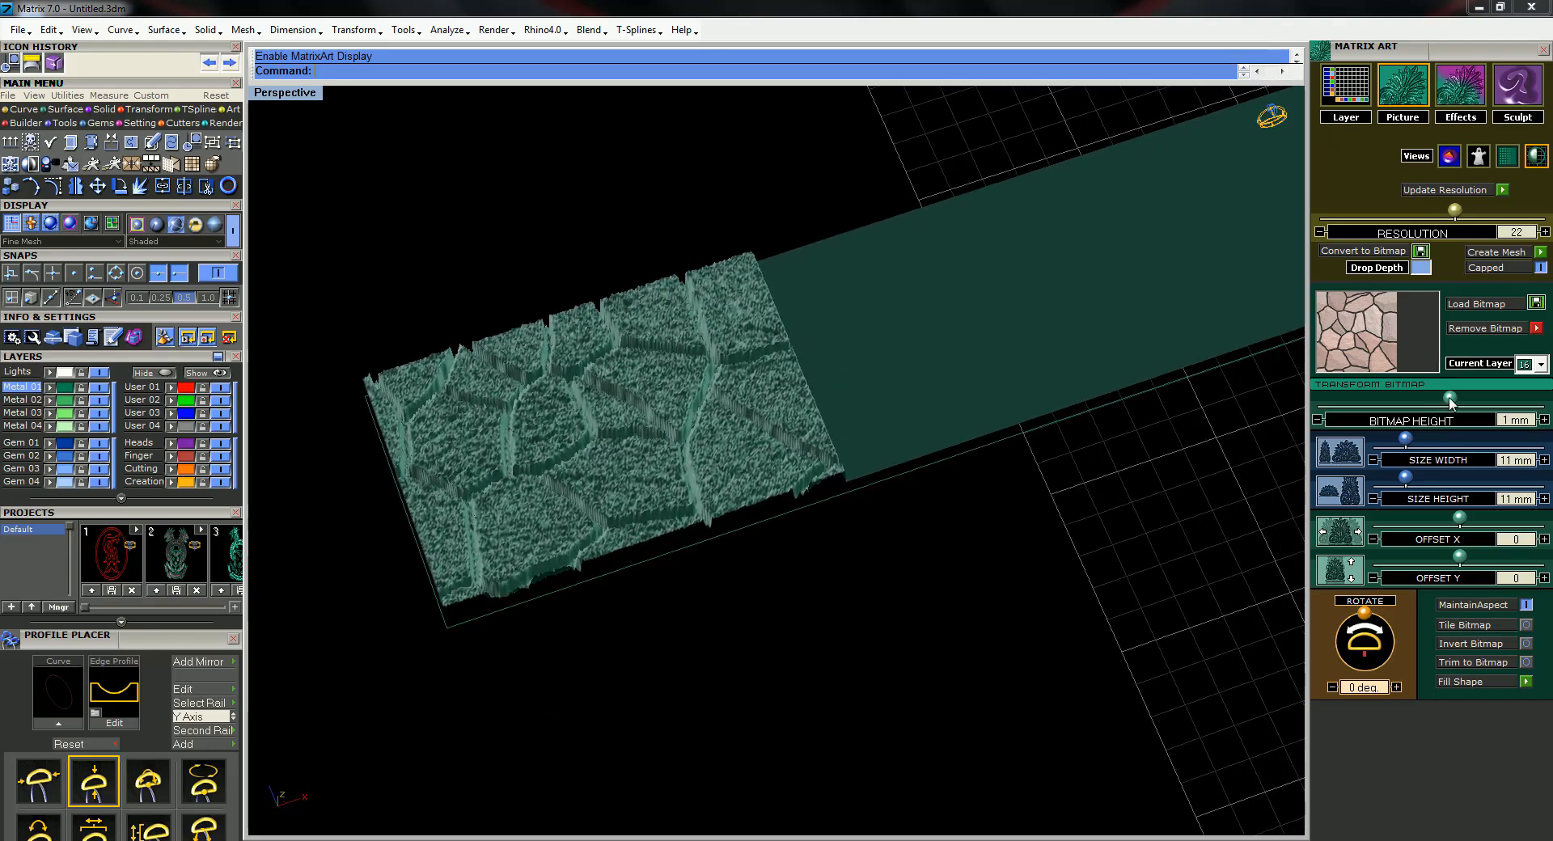
{"action": "mouse_move", "coordinate": [1450, 402]}
{"action": "left_mouse_down"}
{"action": "mouse_move", "coordinate": [1425, 411]}
{"action": "mouse_move", "coordinate": [1440, 405]}
{"action": "left_mouse_up"}
{"action": "right_click_drag", "start_coordinate": [1120, 536], "coordinate": [1080, 728]}
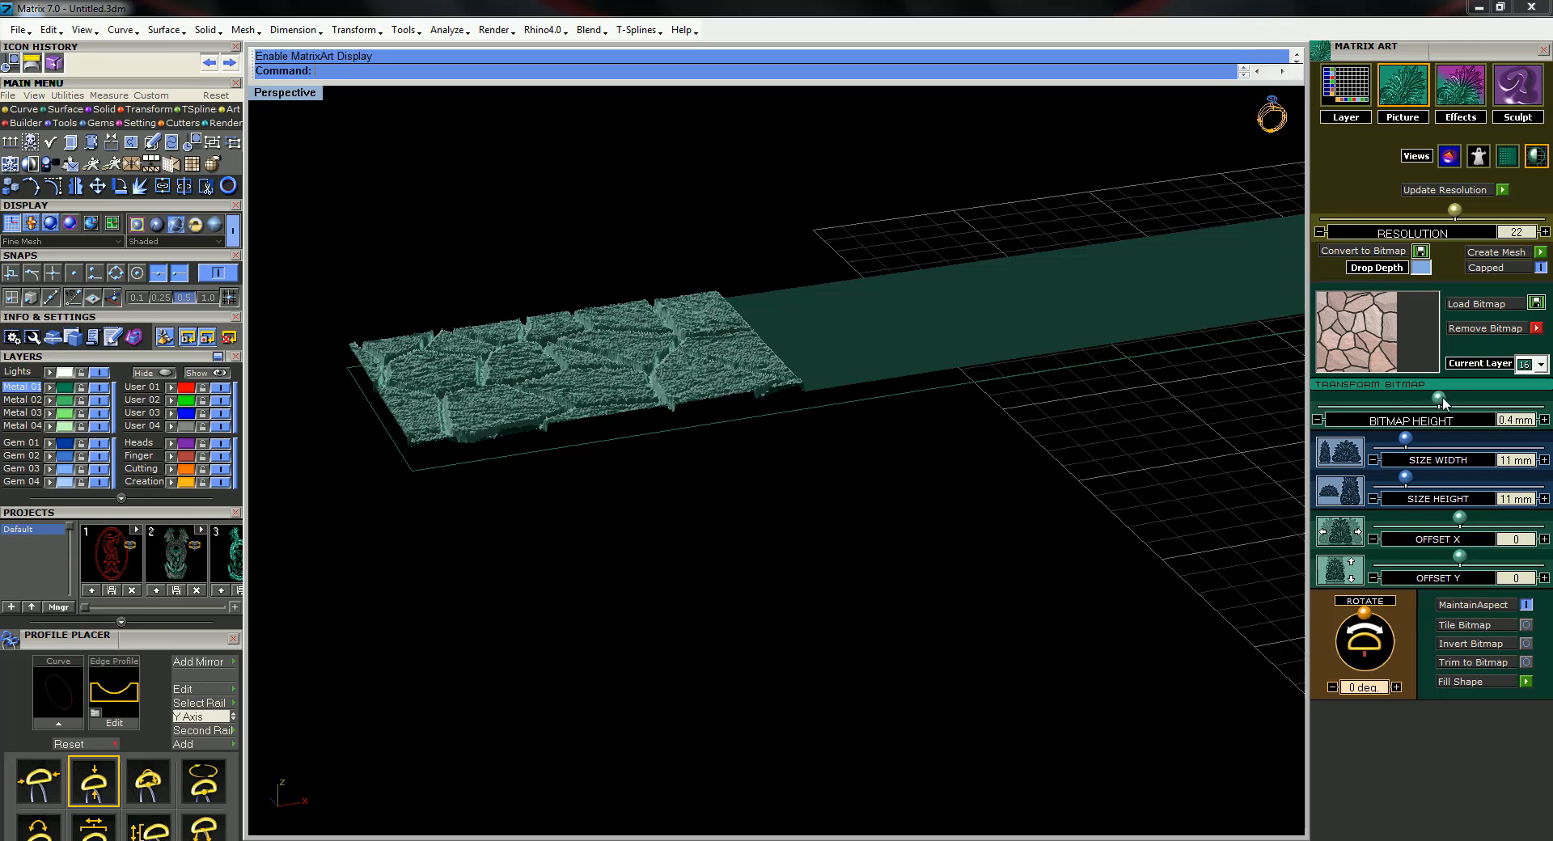
{"action": "mouse_move", "coordinate": [1444, 402]}
{"action": "left_mouse_down"}
{"action": "mouse_move", "coordinate": [1425, 402]}
{"action": "mouse_move", "coordinate": [1441, 402]}
{"action": "left_mouse_up"}
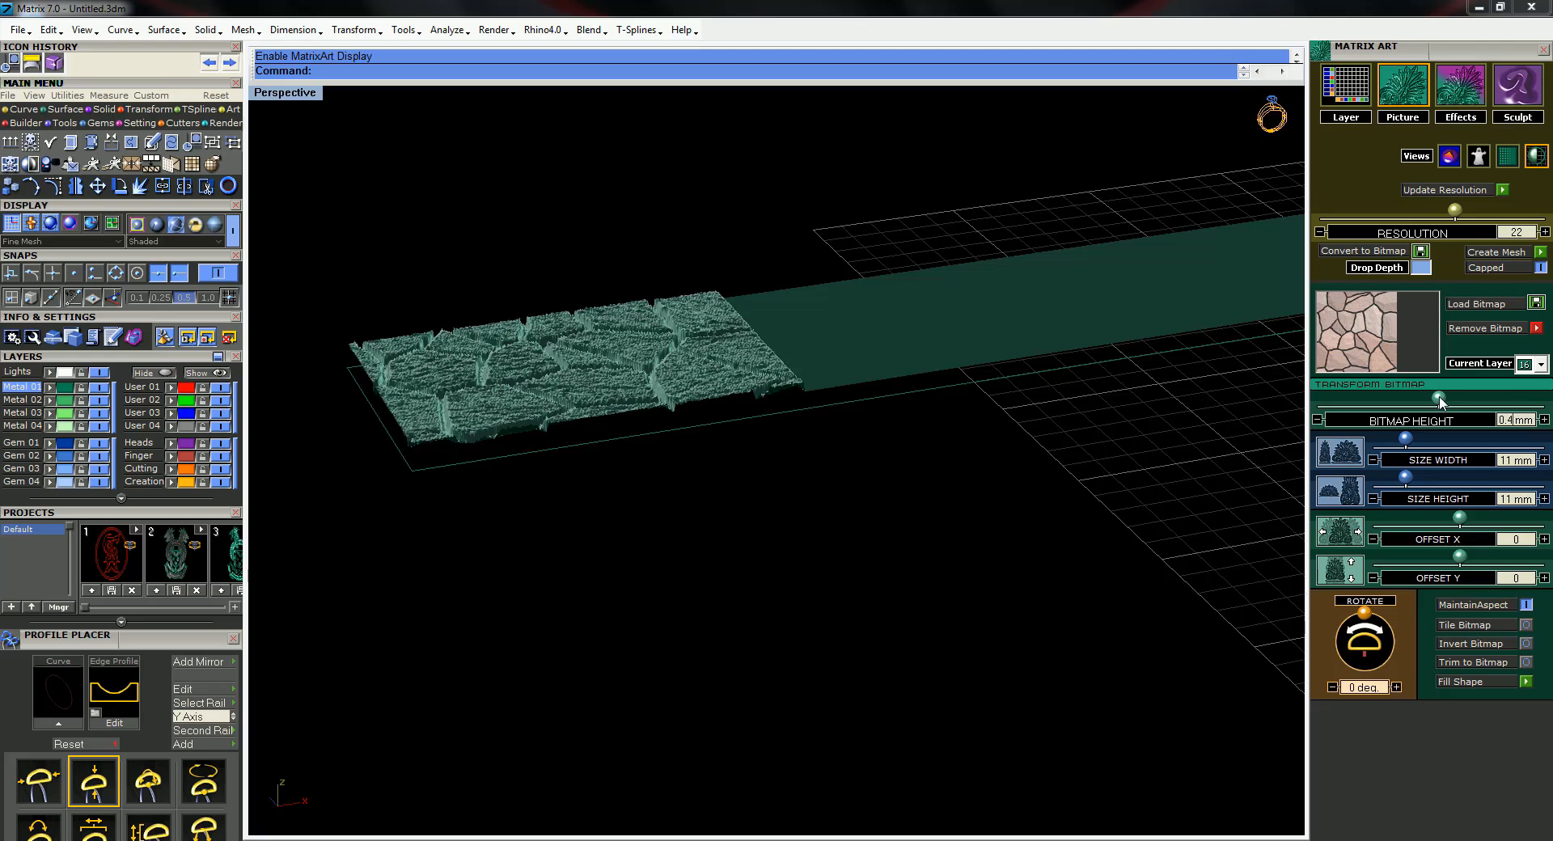
Scale the stone bitmap to 9.06 mm in width and height with its aspect ratio maintained
{"action": "right_click_drag", "start_coordinate": [1179, 426], "coordinate": [1066, 471]}
{"action": "scroll", "coordinate": [1141, 433], "scroll_direction": "down", "scroll_amount": 4}
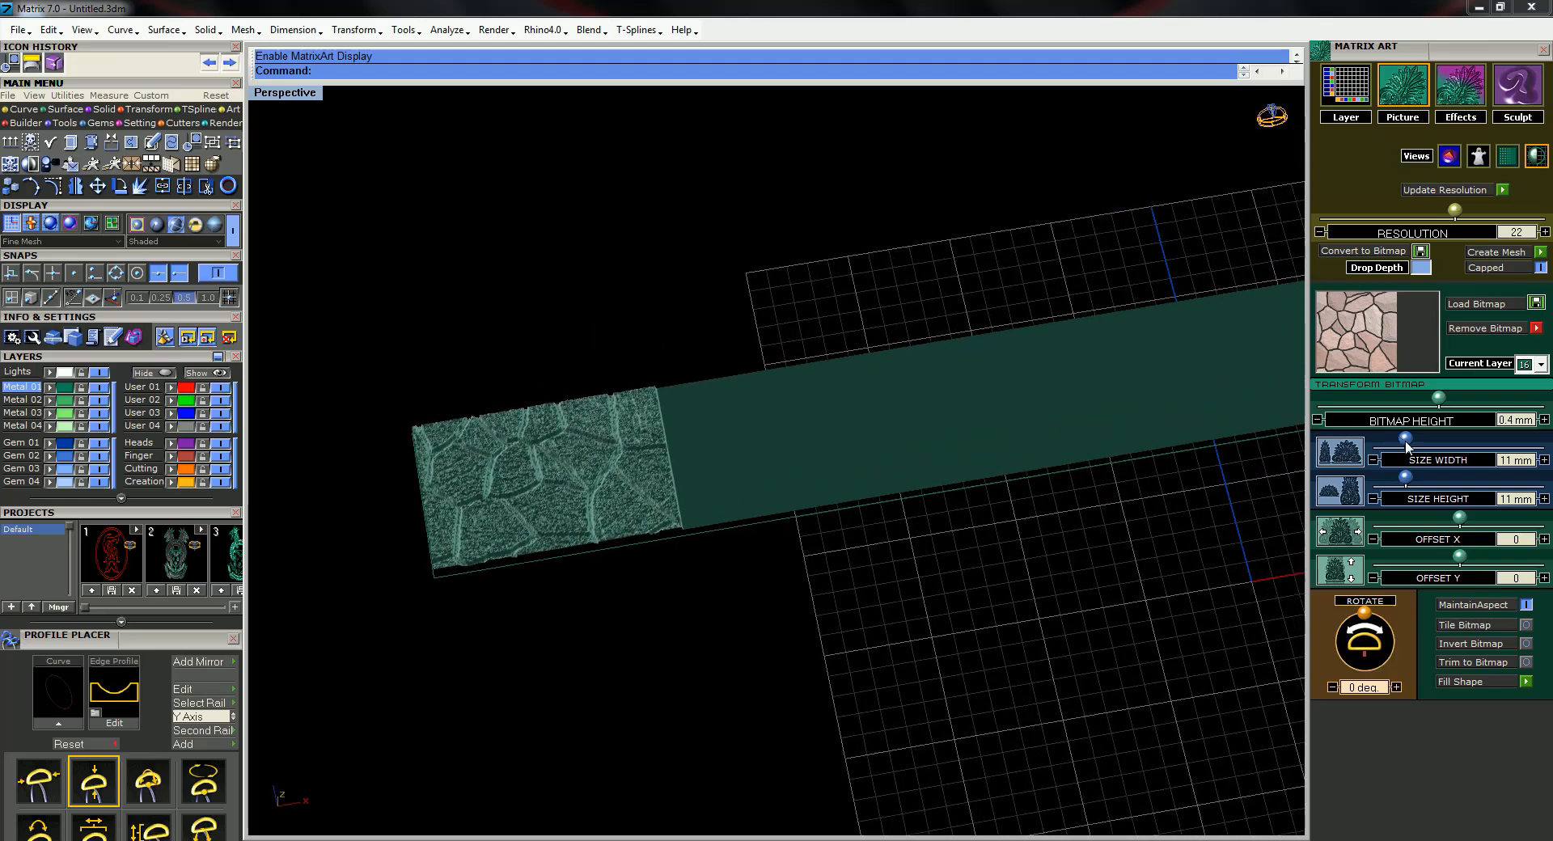
{"action": "mouse_move", "coordinate": [1405, 440]}
{"action": "left_mouse_down"}
{"action": "mouse_move", "coordinate": [1447, 444]}
{"action": "mouse_move", "coordinate": [1401, 443]}
{"action": "left_mouse_up"}
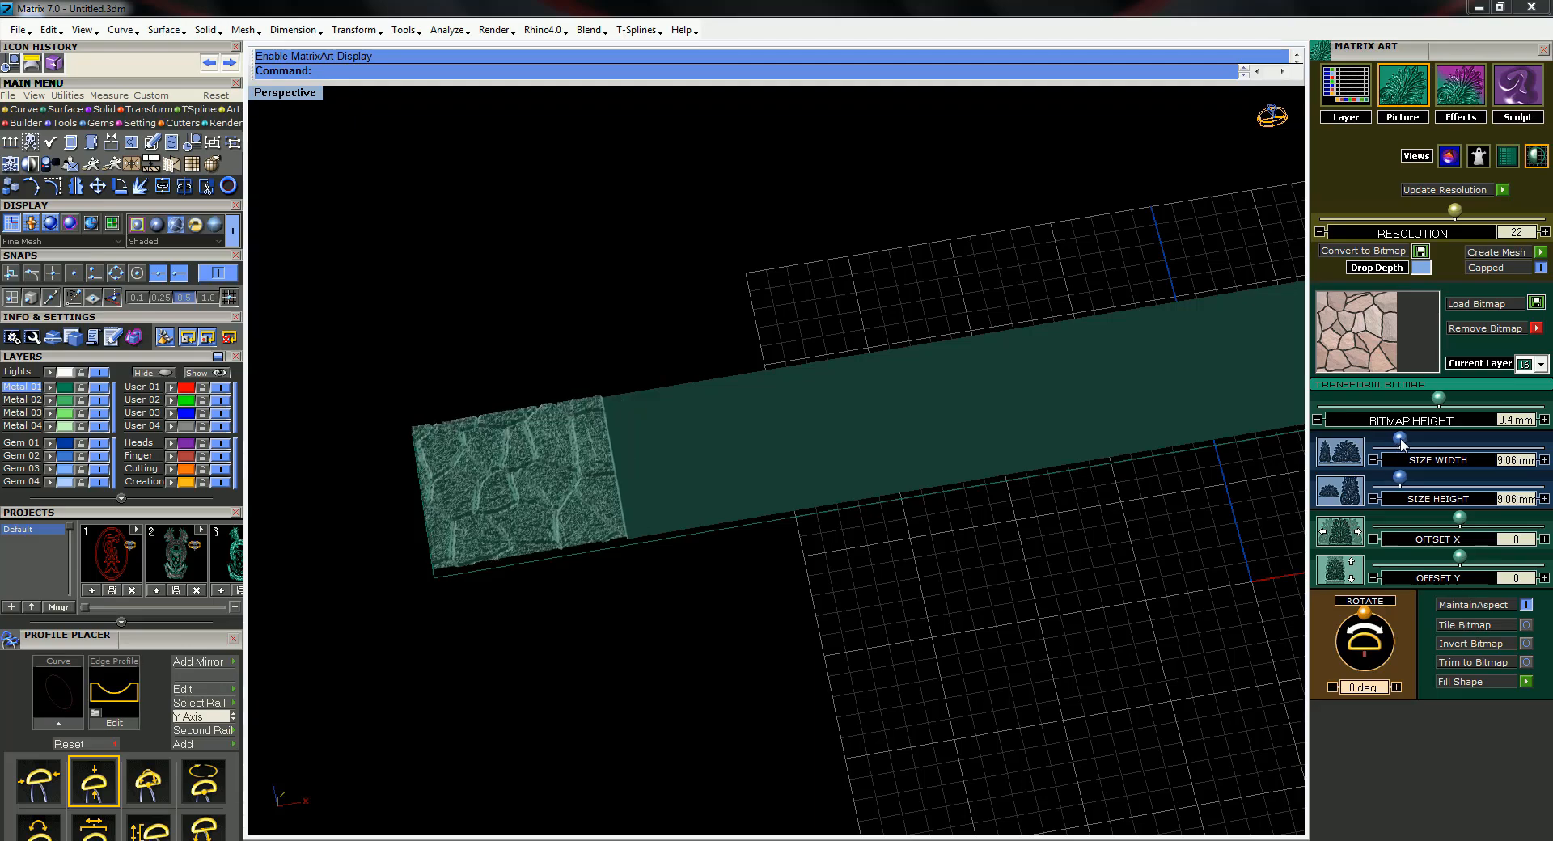
Tile the stone bitmap along the full length of the strip and inspect the relief up close
{"action": "right_click_drag", "start_coordinate": [1265, 543], "coordinate": [988, 510], "text": "shift"}
{"action": "scroll", "coordinate": [1113, 508], "scroll_direction": "down", "scroll_amount": 2}
{"action": "scroll", "coordinate": [780, 472], "scroll_direction": "down", "scroll_amount": 2}
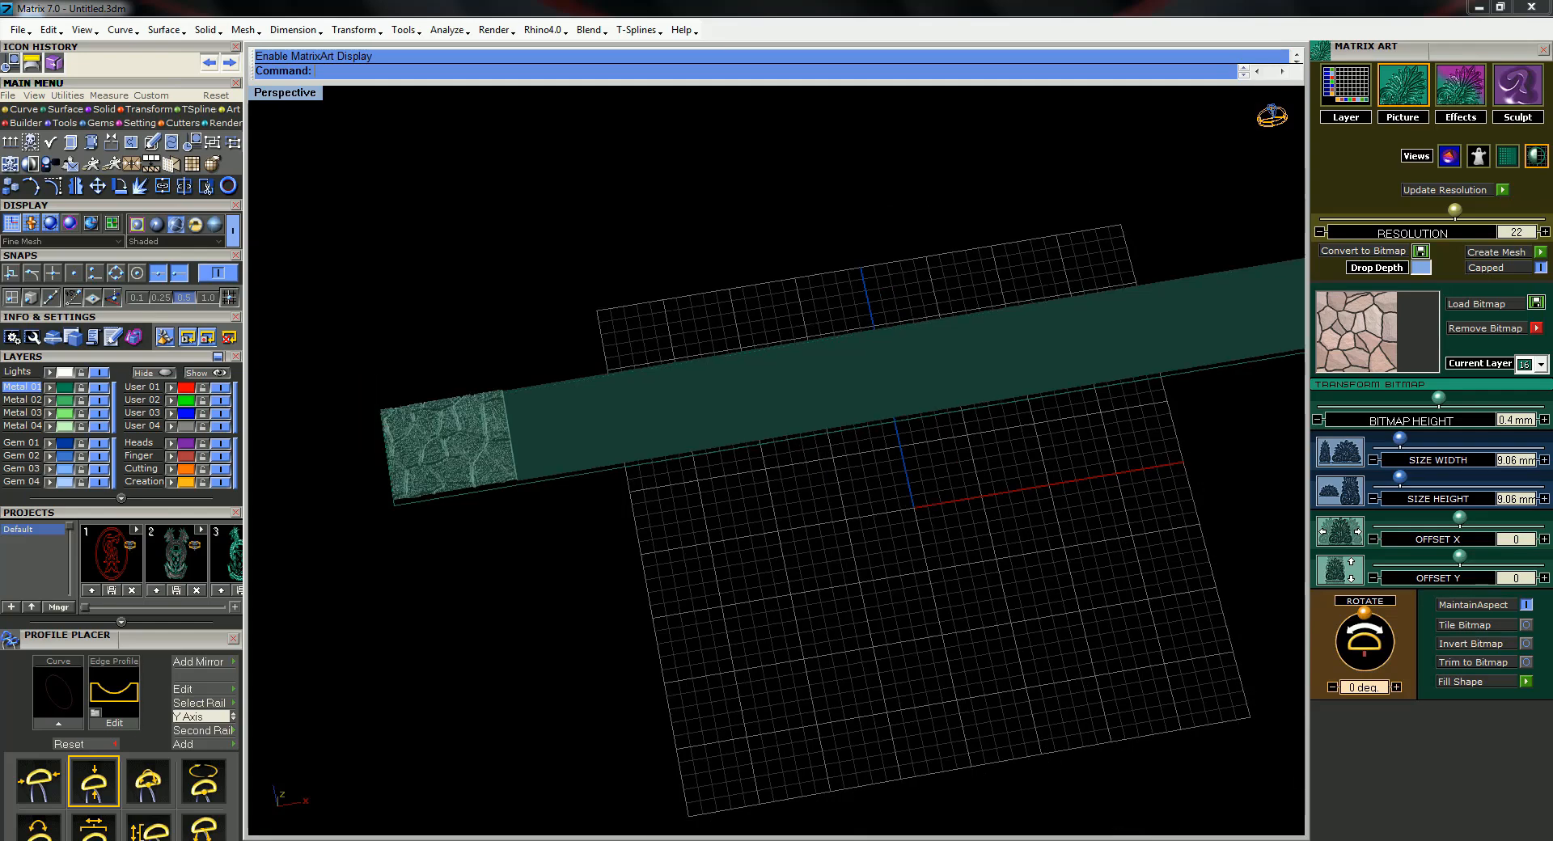
{"action": "right_click_drag", "start_coordinate": [1052, 472], "coordinate": [935, 457], "text": "shift"}
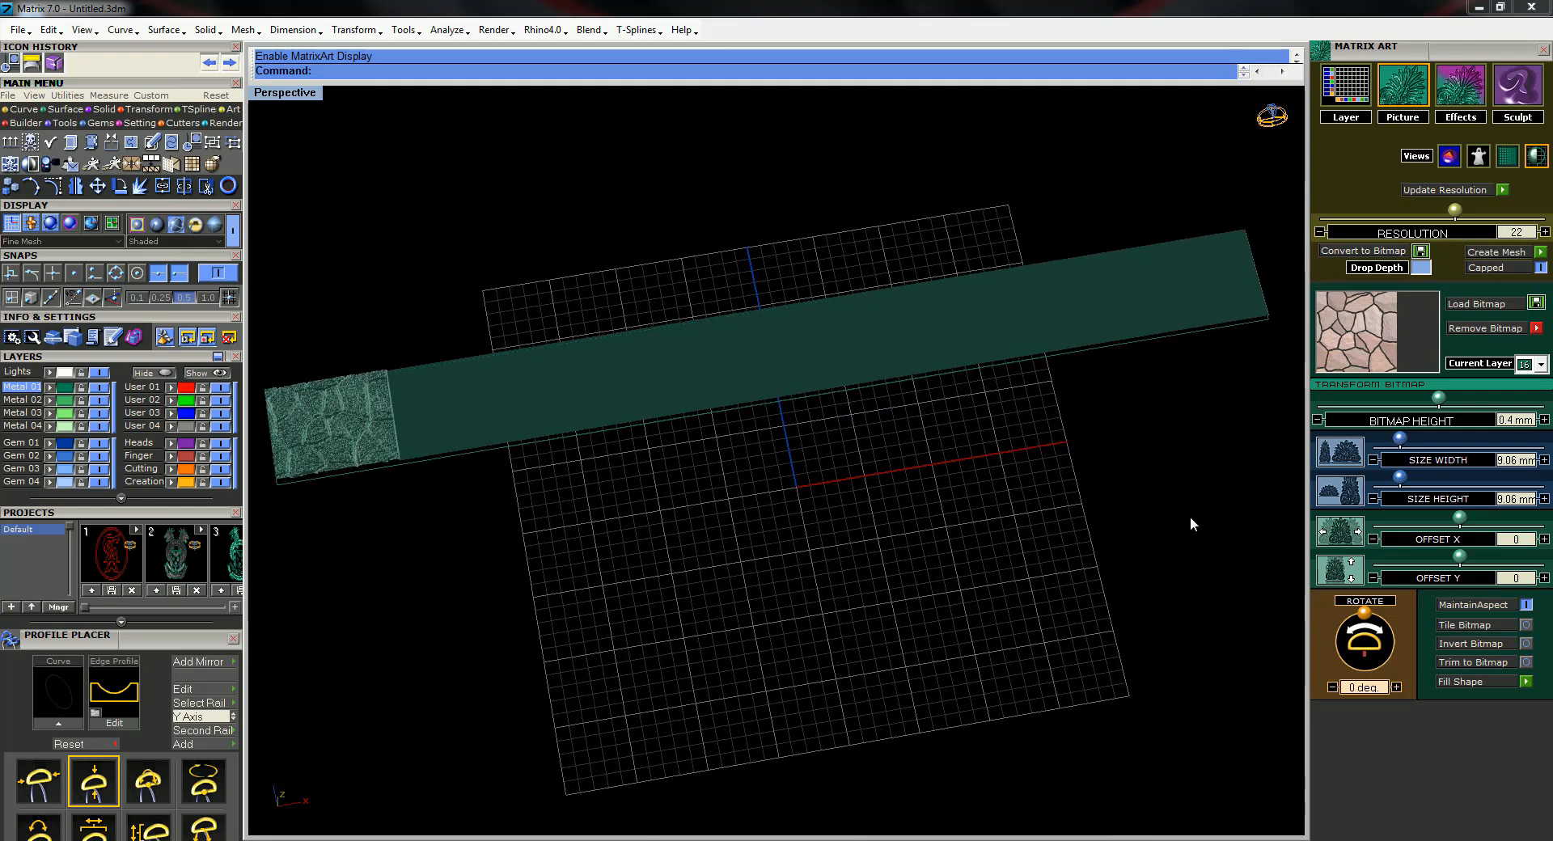
{"action": "left_click", "coordinate": [1526, 626]}
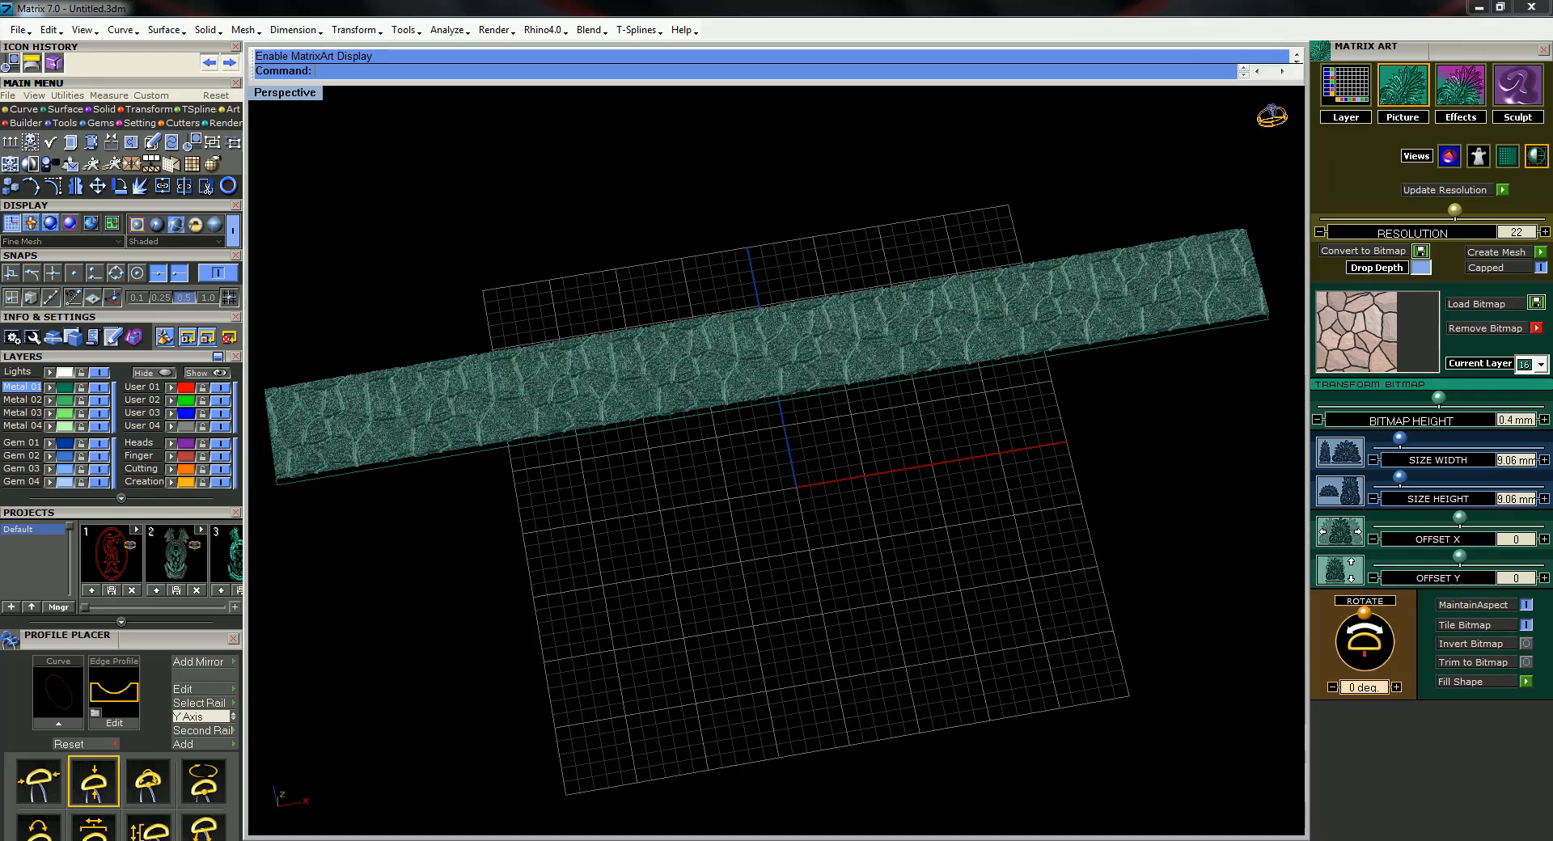
{"action": "right_click_drag", "start_coordinate": [1068, 656], "coordinate": [463, 336]}
{"action": "scroll", "coordinate": [760, 322], "scroll_direction": "up", "scroll_amount": 7}
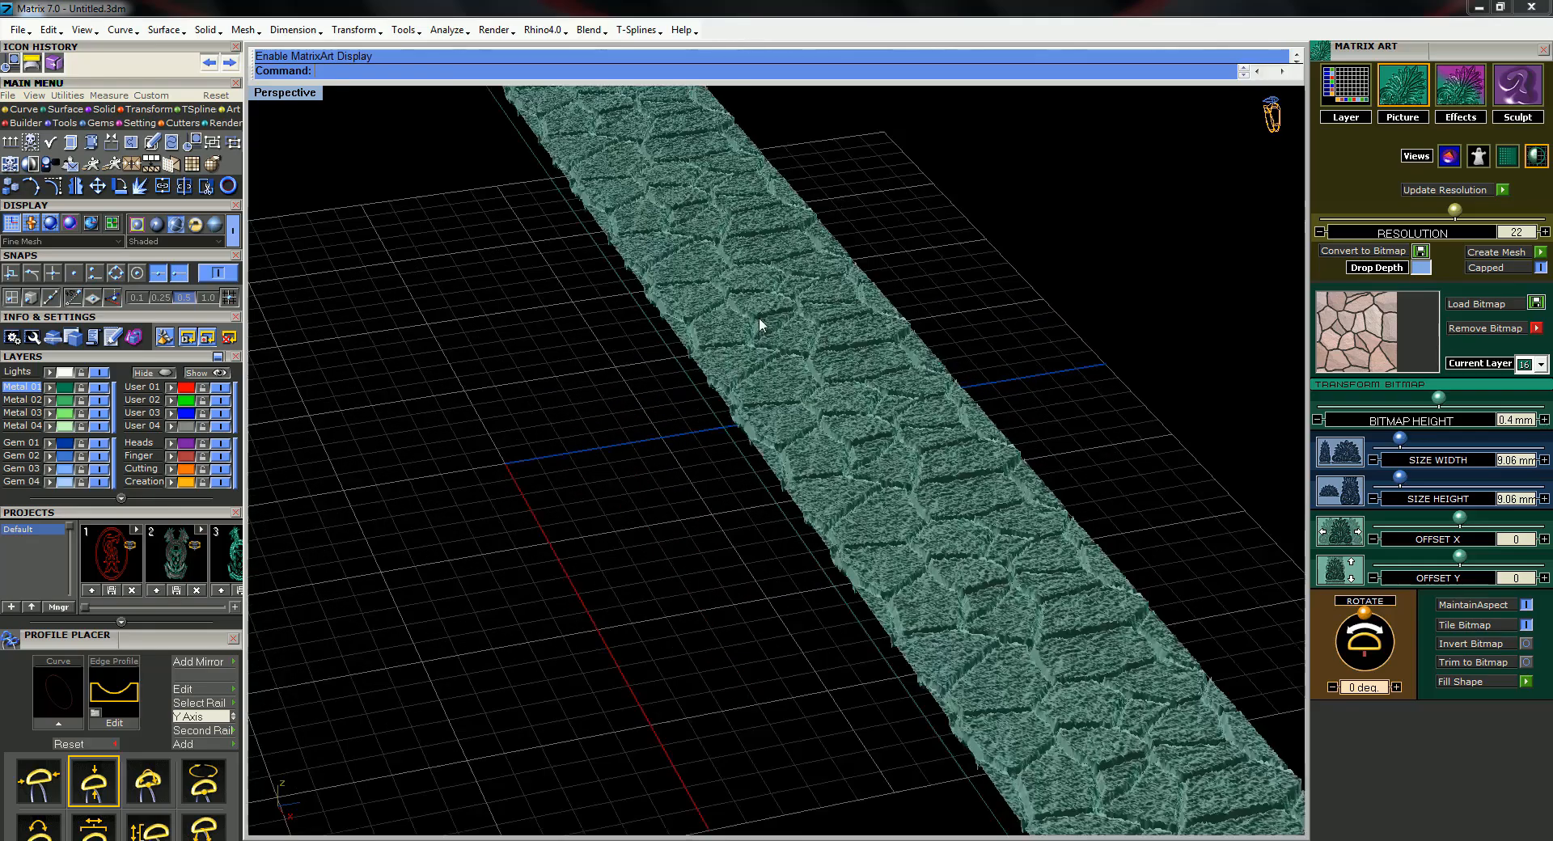
Open the Matrix Art effects for the stone strip and choose the Both Ends contrast adjustment
{"action": "right_click_drag", "start_coordinate": [760, 322], "coordinate": [945, 480]}
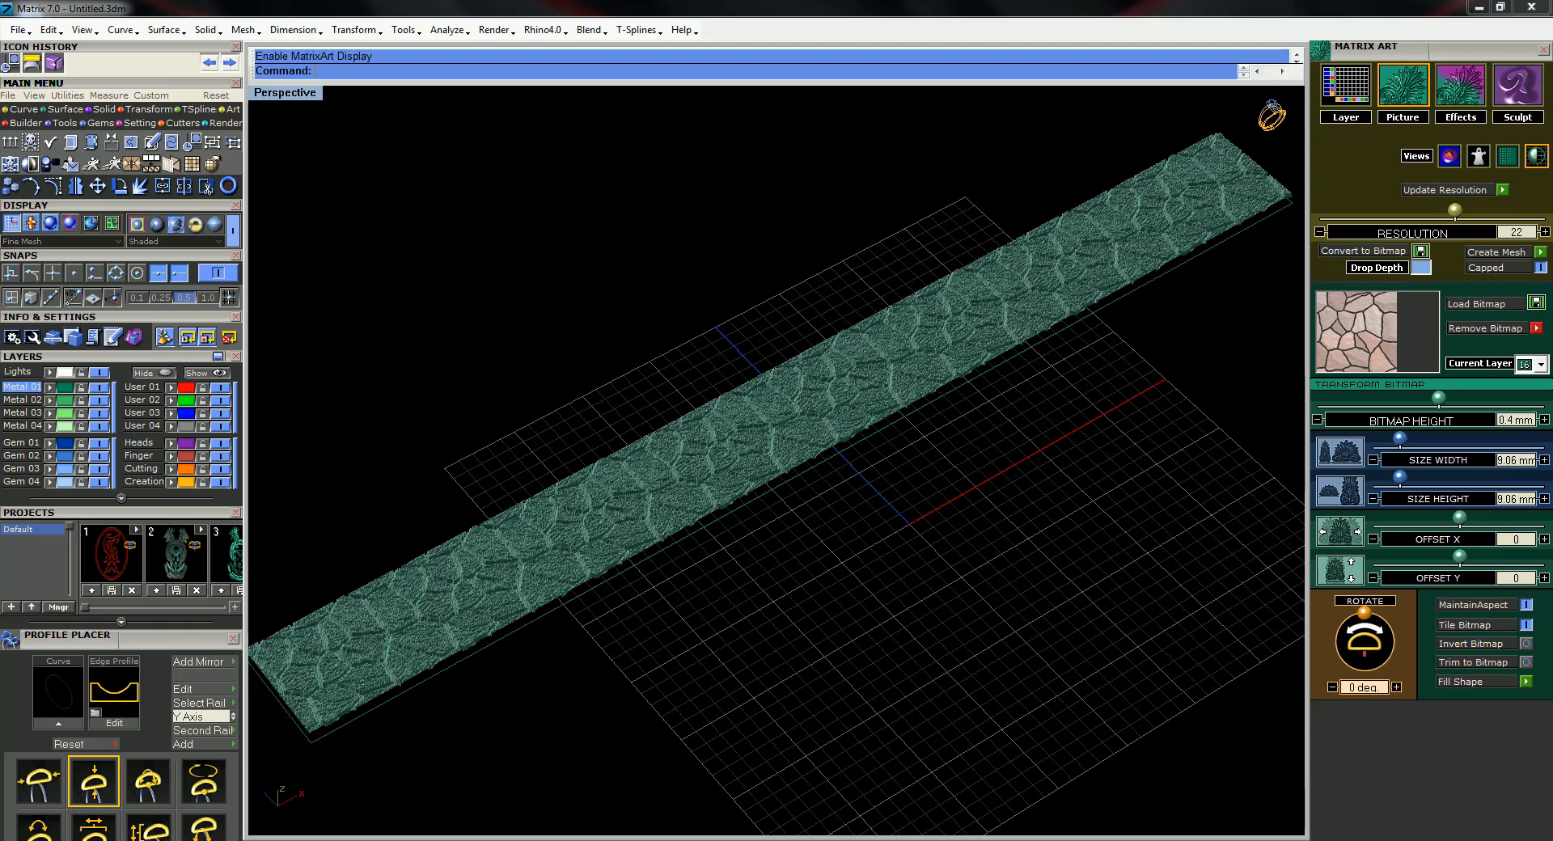
{"action": "left_click", "coordinate": [1461, 95]}
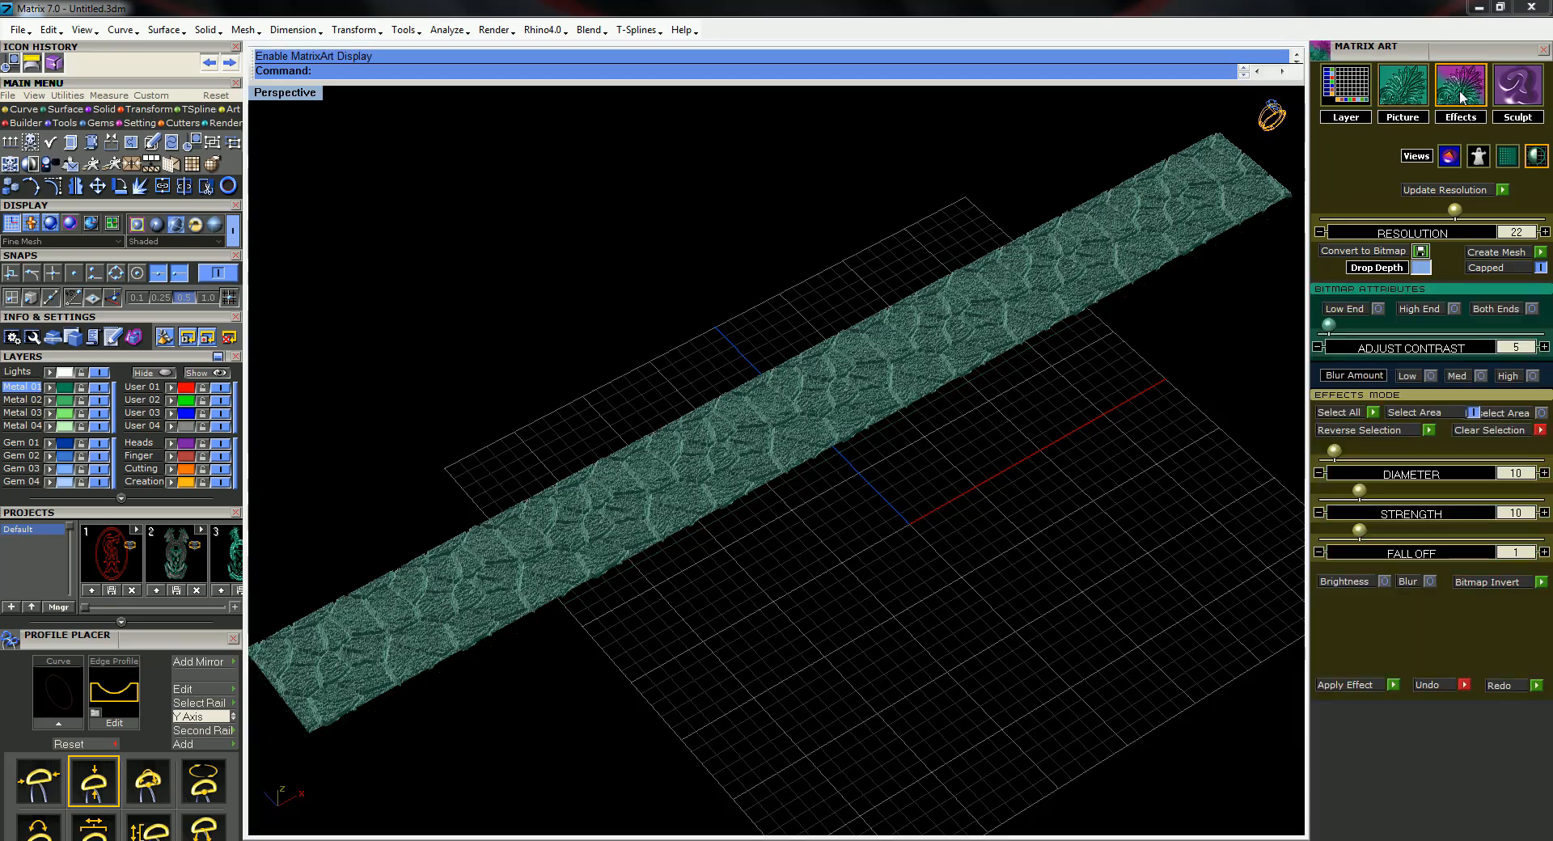
{"action": "right_click_drag", "start_coordinate": [1217, 416], "coordinate": [971, 367]}
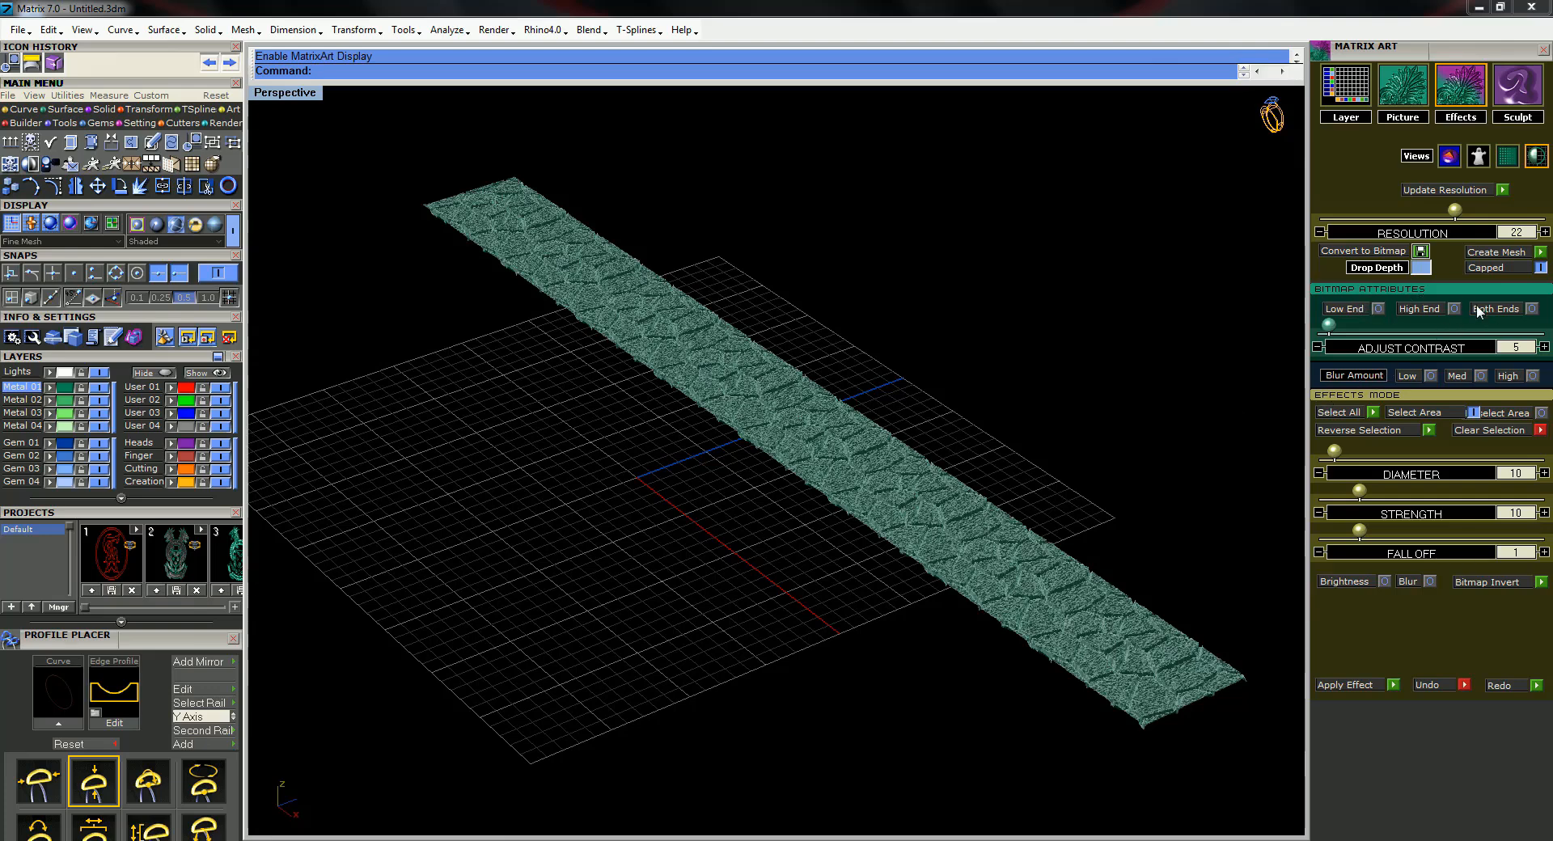
{"action": "left_click", "coordinate": [1532, 309]}
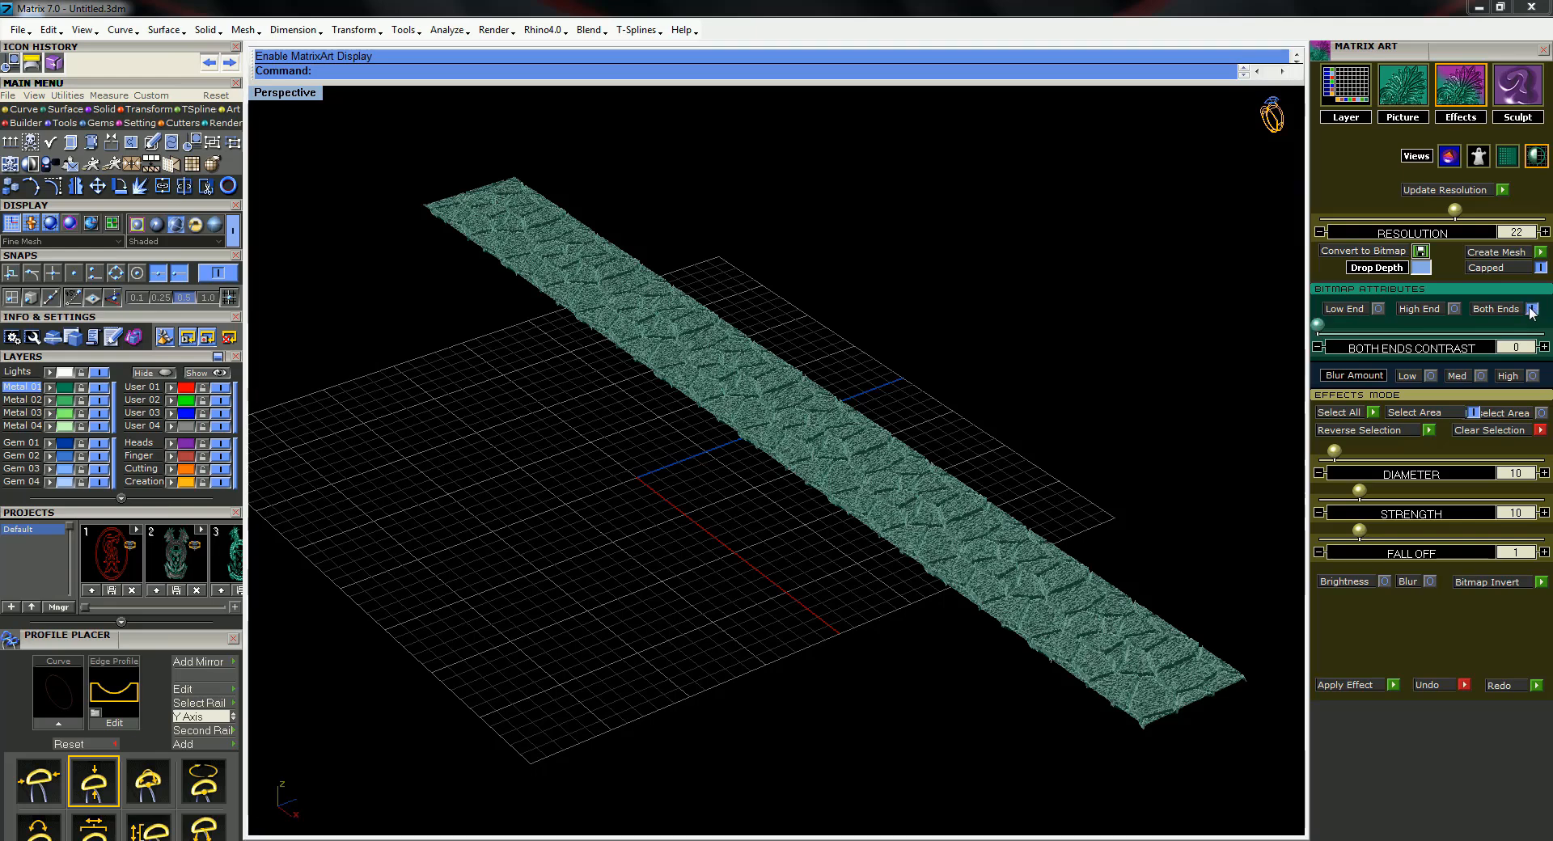
{"action": "left_click", "coordinate": [1454, 308]}
{"action": "left_click", "coordinate": [1376, 308]}
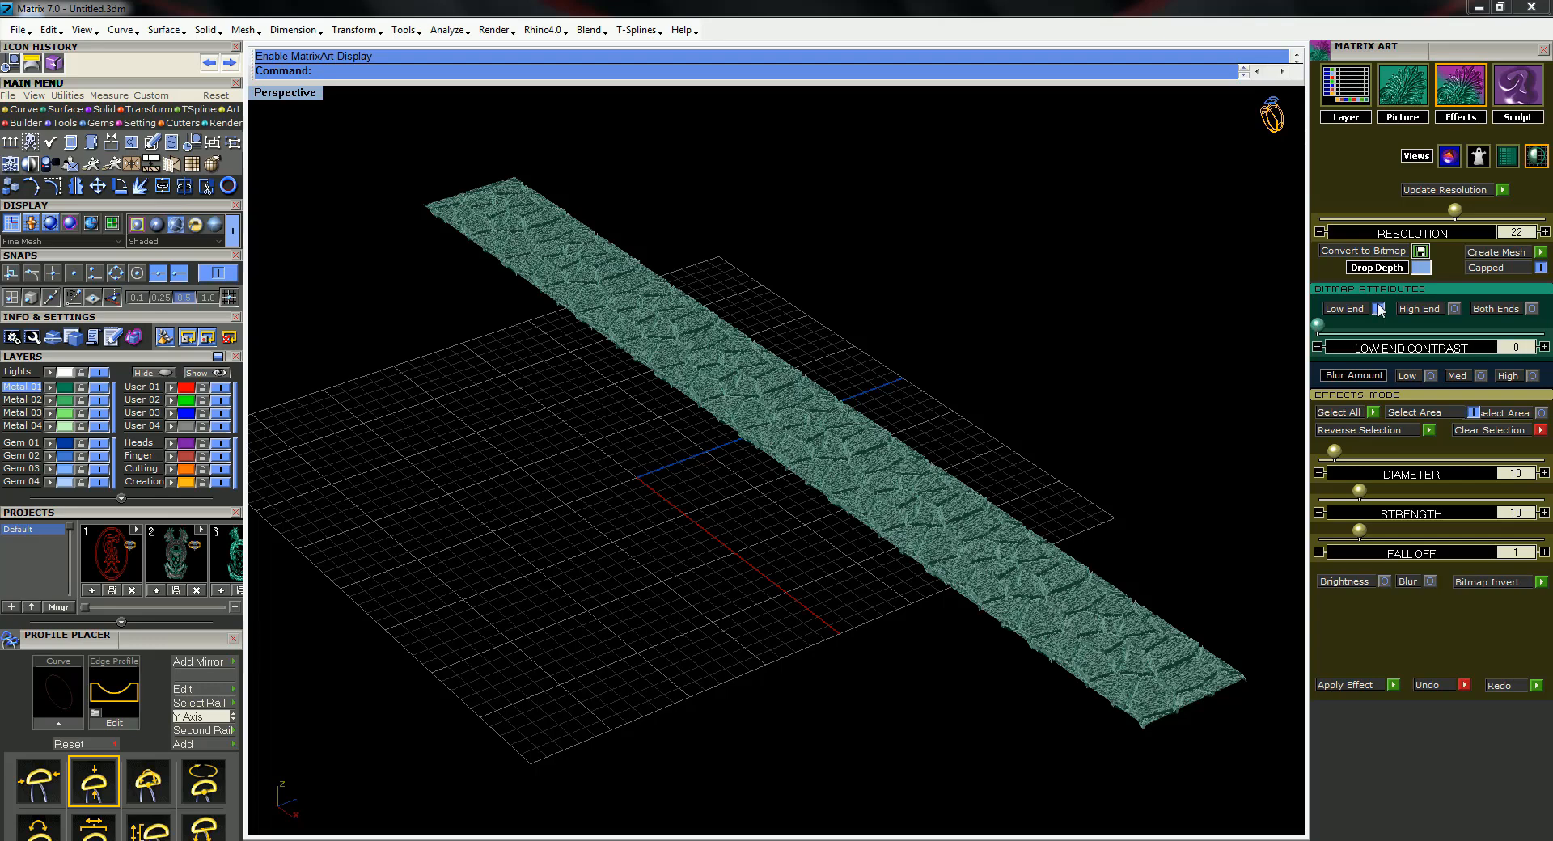
{"action": "left_click", "coordinate": [1533, 309]}
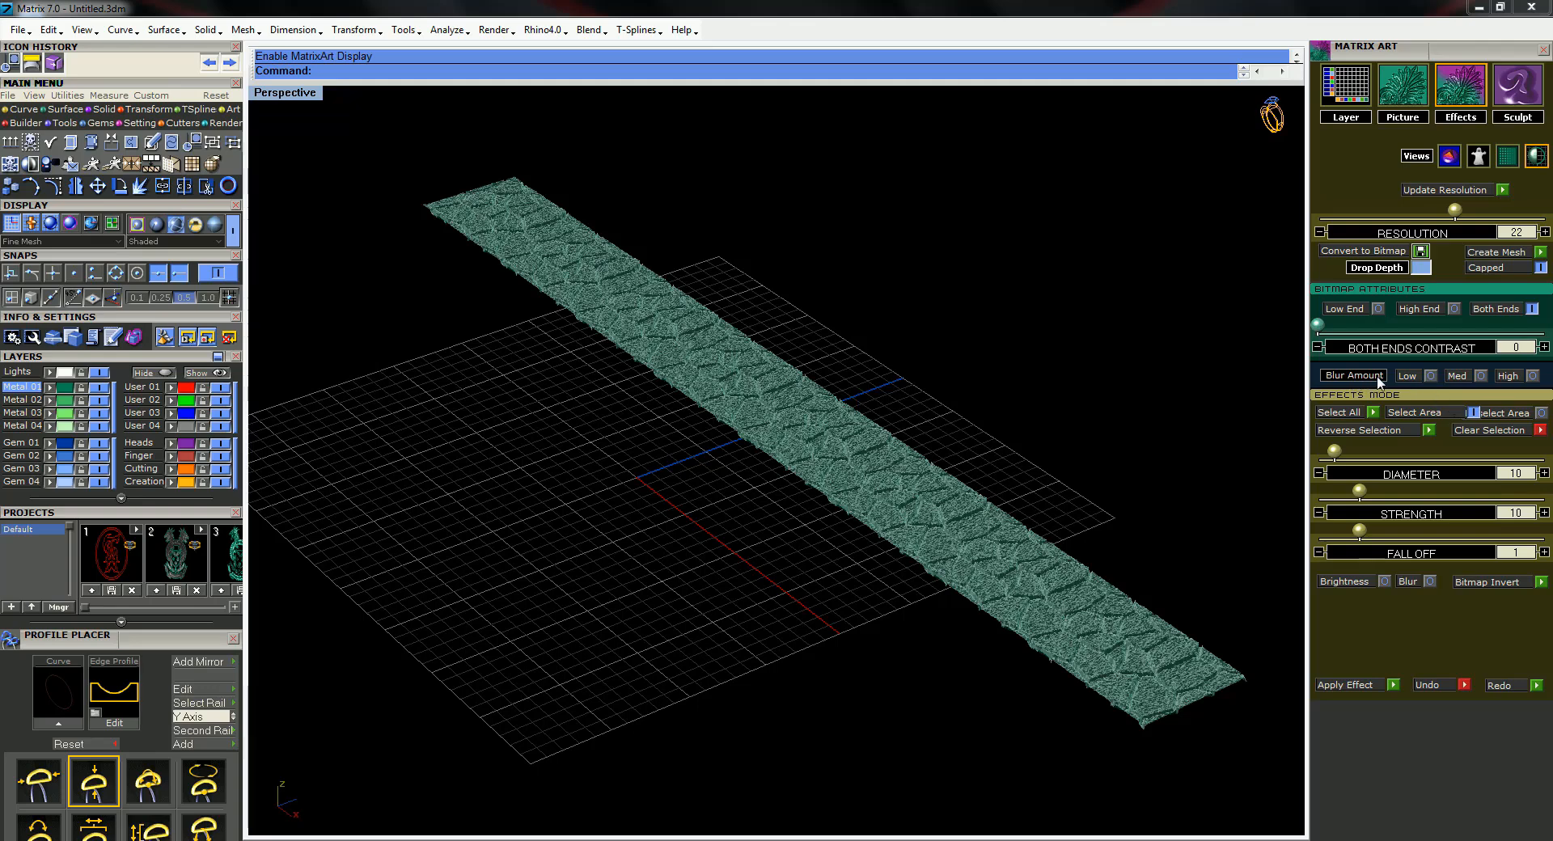
Smooth the stone bitmap with a High blur amount and check the relief up close and along the strip
{"action": "left_click", "coordinate": [1533, 376]}
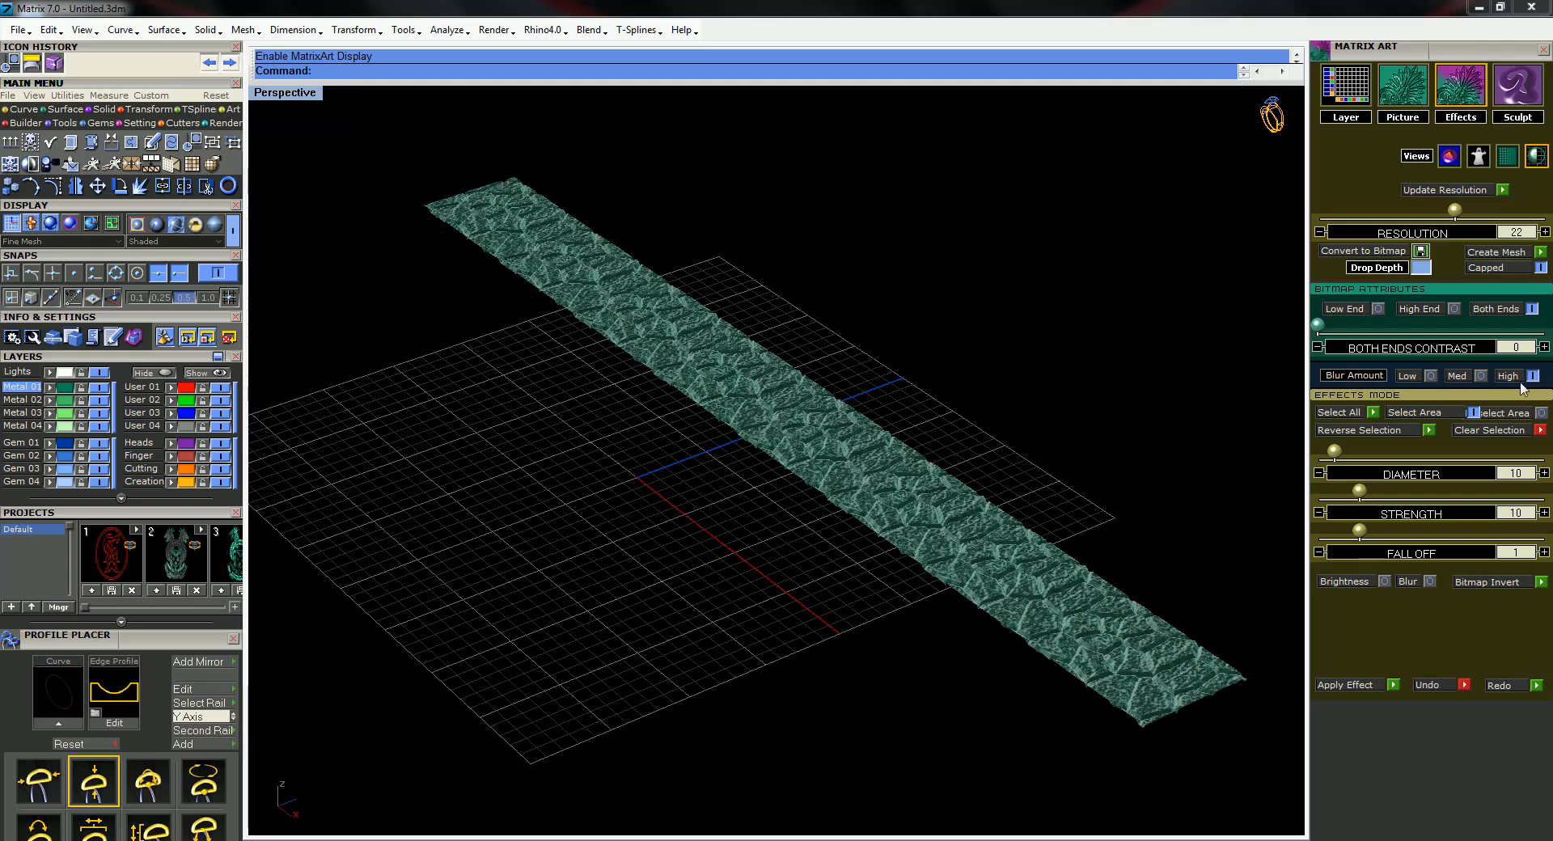
{"action": "scroll", "coordinate": [827, 464], "scroll_direction": "up", "scroll_amount": 2}
{"action": "scroll", "coordinate": [826, 465], "scroll_direction": "up", "scroll_amount": 6}
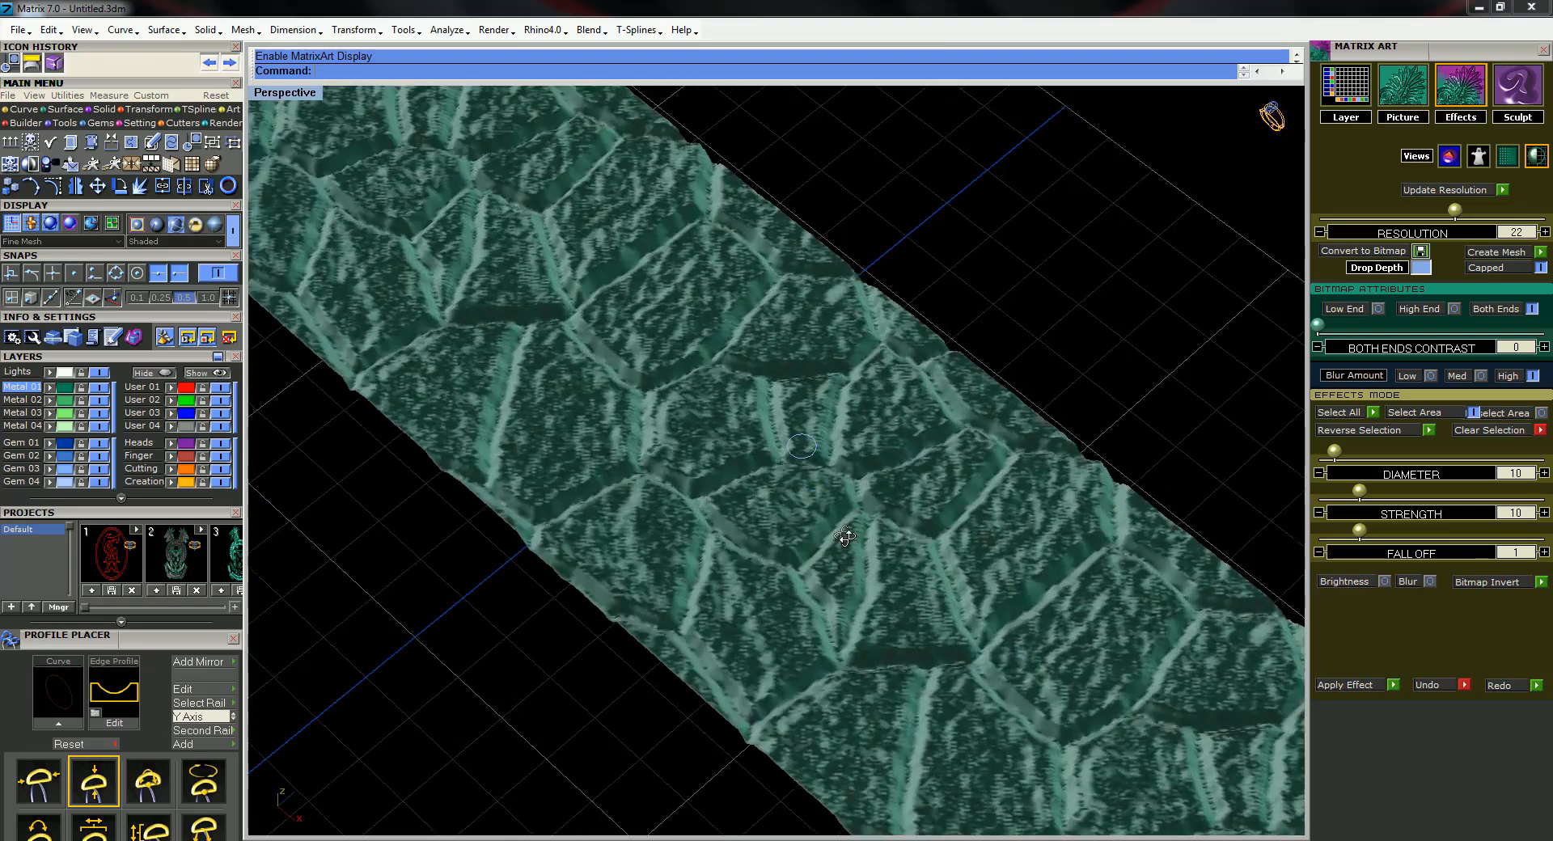
{"action": "right_click_drag", "start_coordinate": [844, 535], "coordinate": [965, 495]}
{"action": "scroll", "coordinate": [1022, 493], "scroll_direction": "down", "scroll_amount": 4}
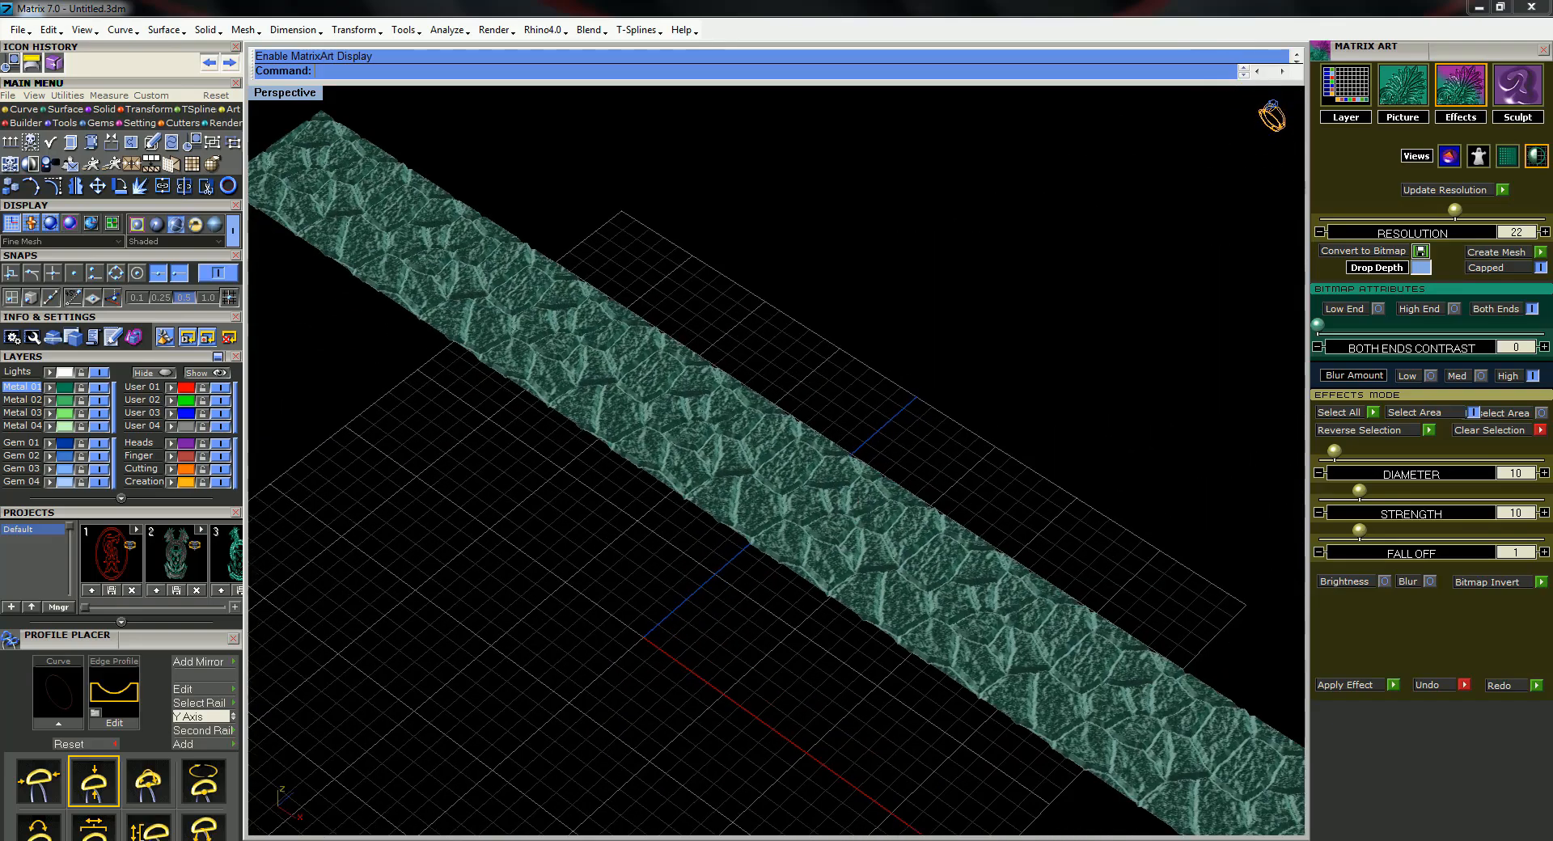
{"action": "right_click_drag", "start_coordinate": [1161, 534], "coordinate": [995, 445], "text": "shift"}
{"action": "scroll", "coordinate": [1033, 426], "scroll_direction": "down", "scroll_amount": 2}
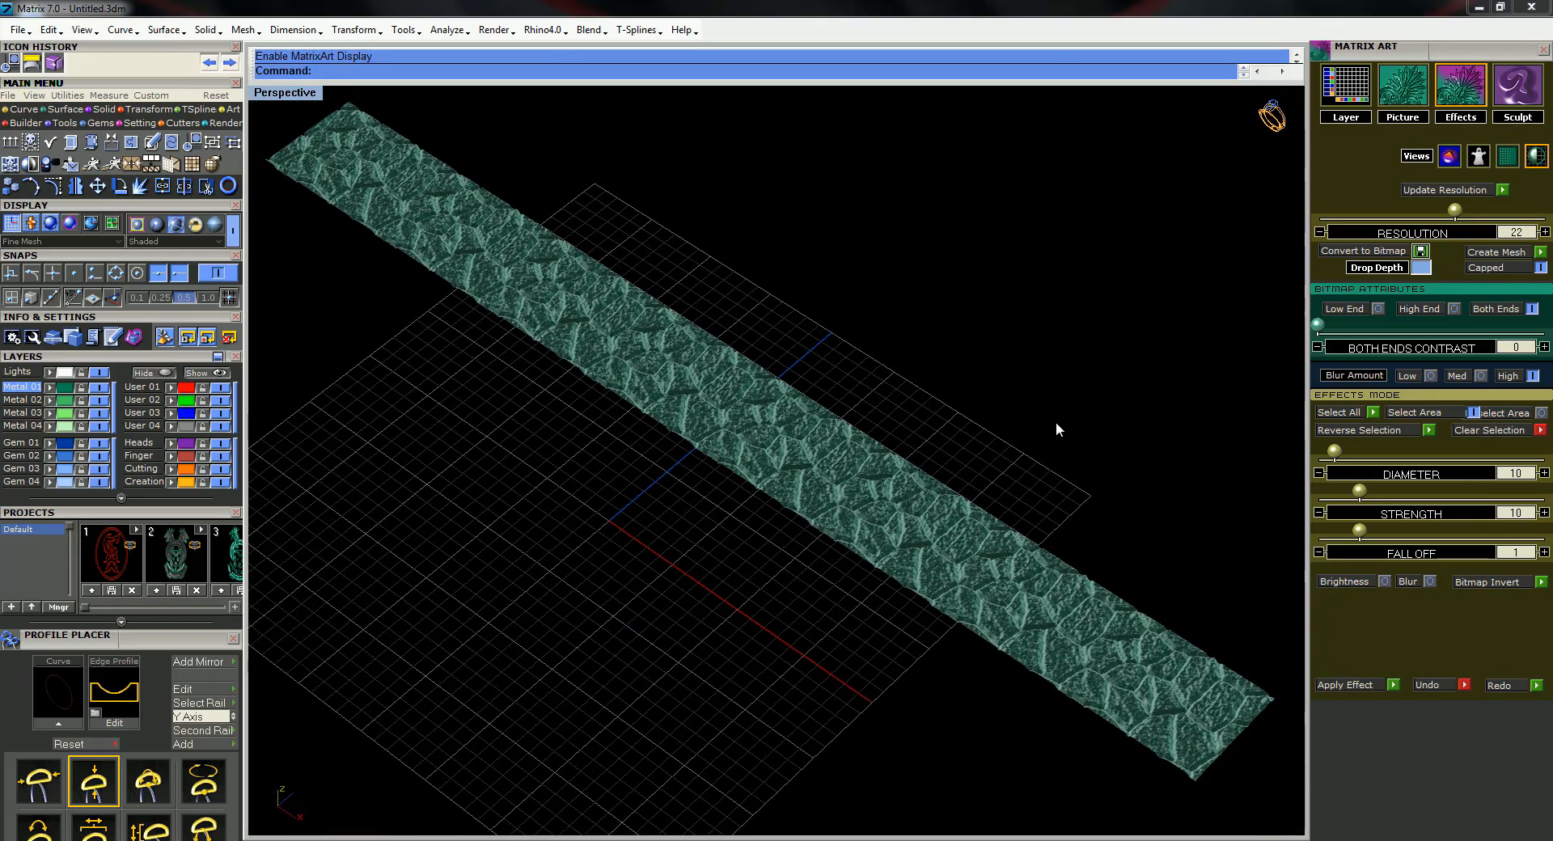
Finish the stone strip as a capped mesh outside Matrix Art and display it with Plastic shading
{"action": "left_click", "coordinate": [1506, 96]}
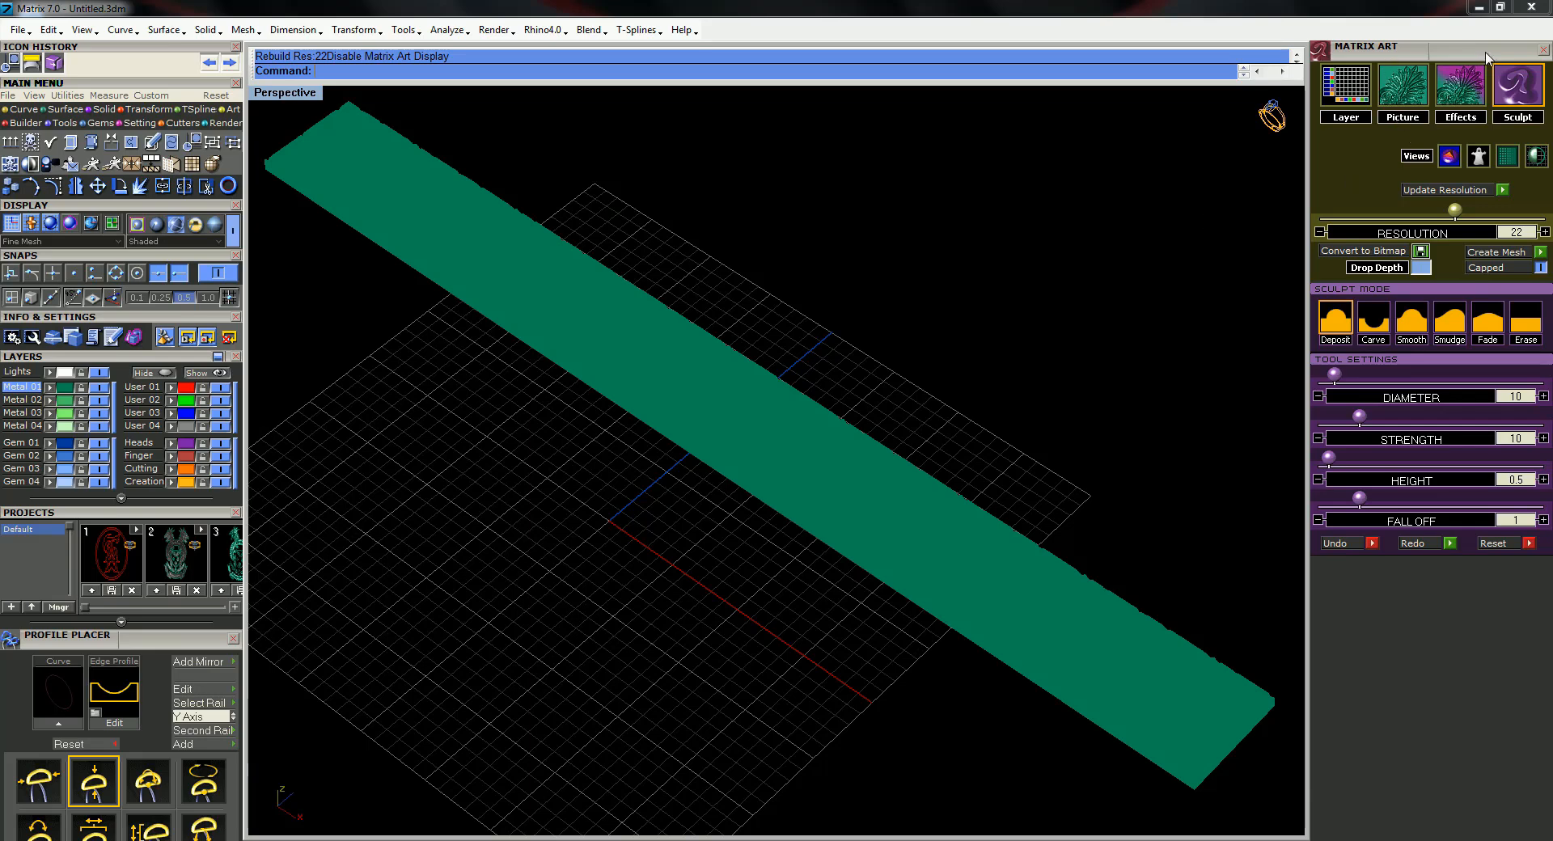
{"action": "left_click", "coordinate": [1544, 50]}
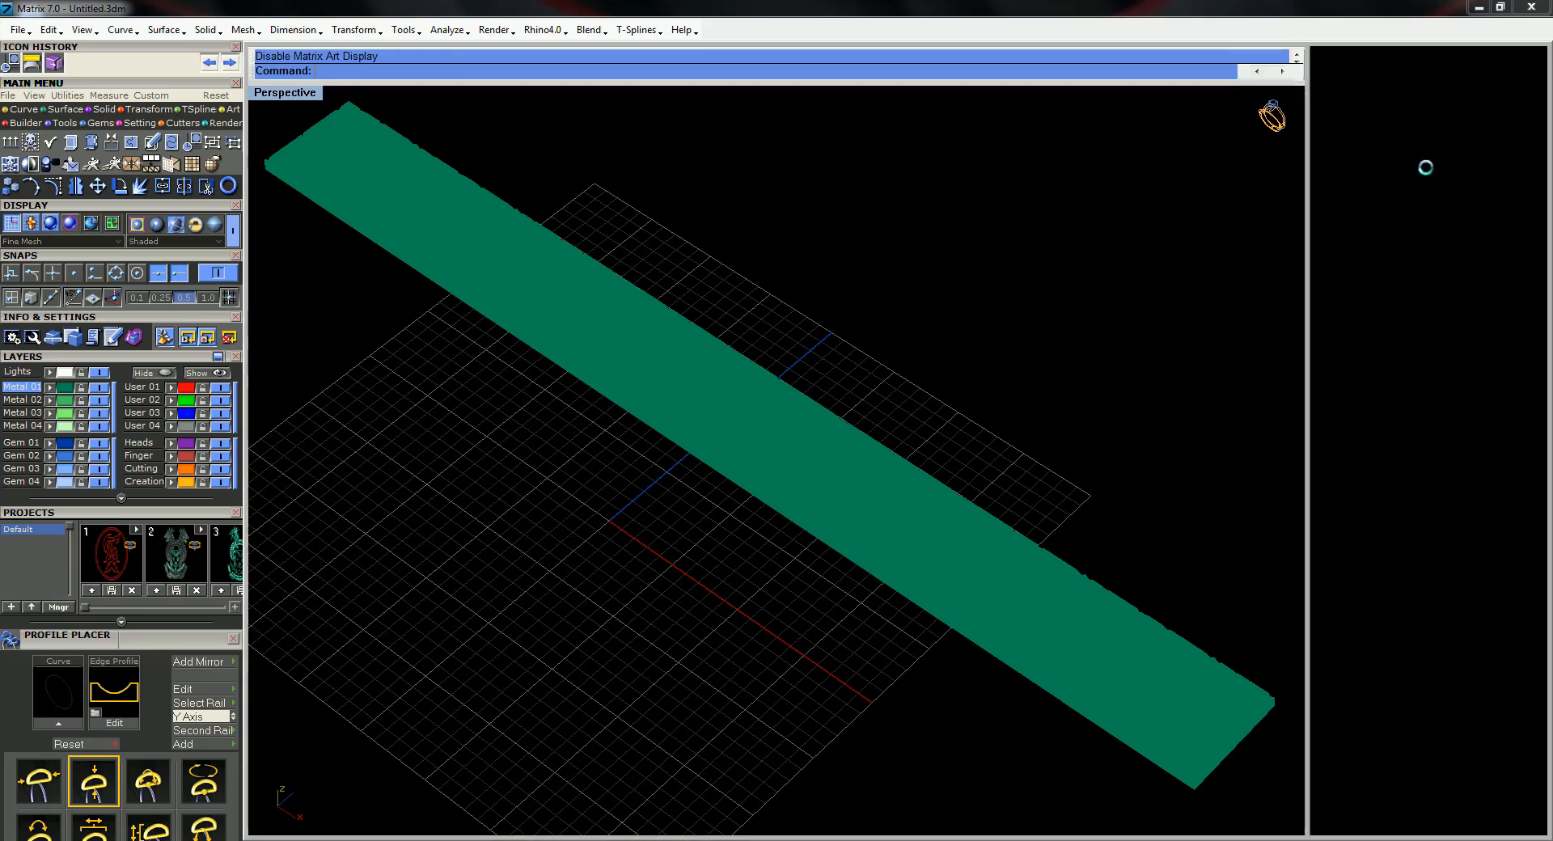
{"action": "left_click", "coordinate": [156, 229]}
{"action": "right_click_drag", "start_coordinate": [537, 399], "coordinate": [485, 558]}
{"action": "right_click_drag", "start_coordinate": [820, 499], "coordinate": [950, 526]}
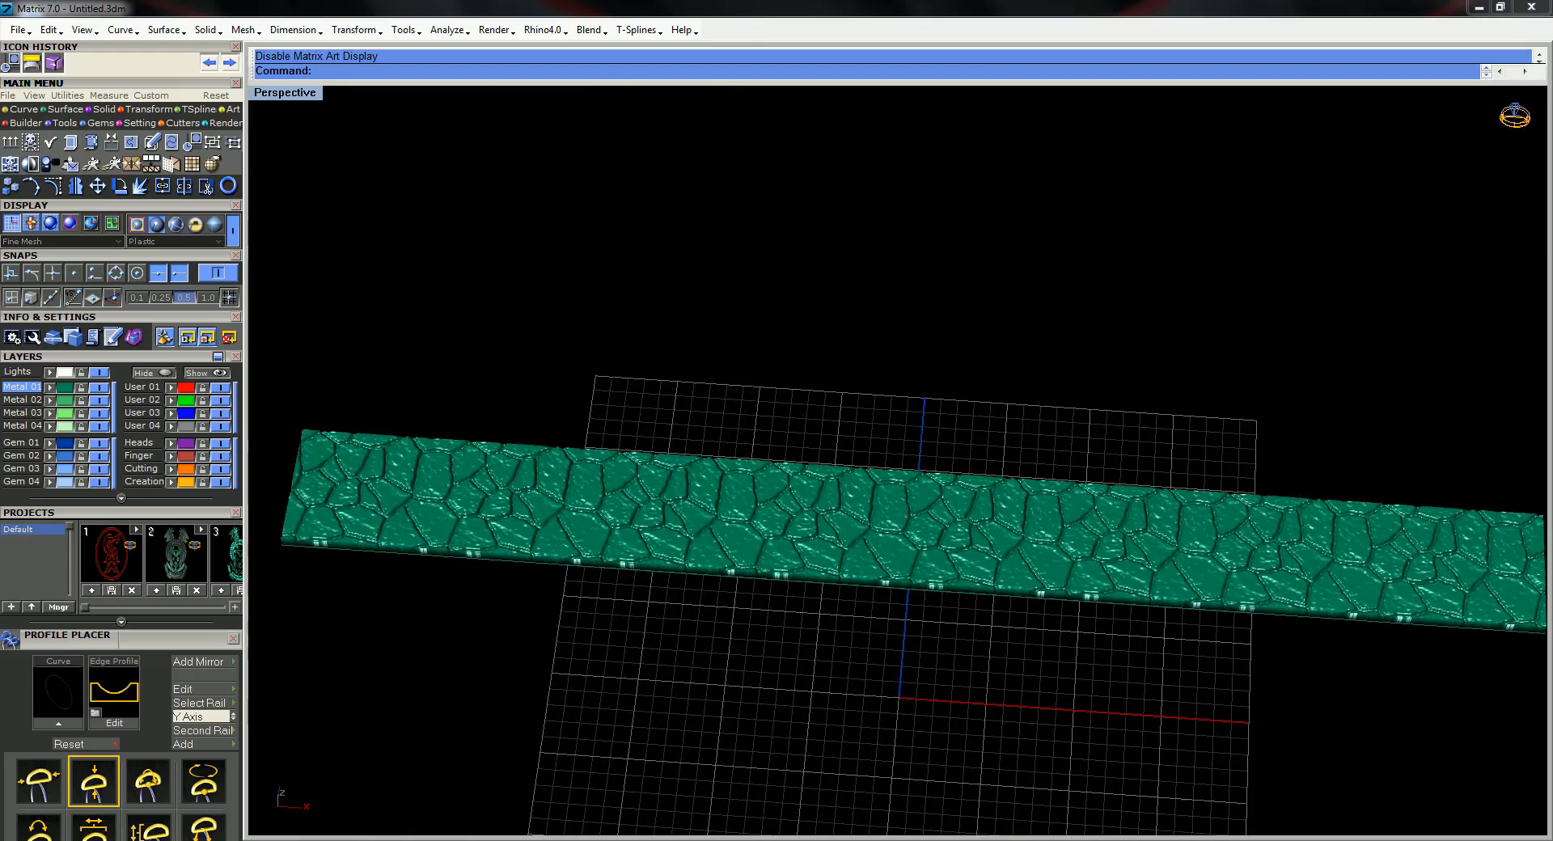
Show all hidden objects to bring the ring band back beside the stone-textured strip
{"action": "left_click", "coordinate": [218, 374]}
{"action": "right_click_drag", "start_coordinate": [1092, 406], "coordinate": [864, 326]}
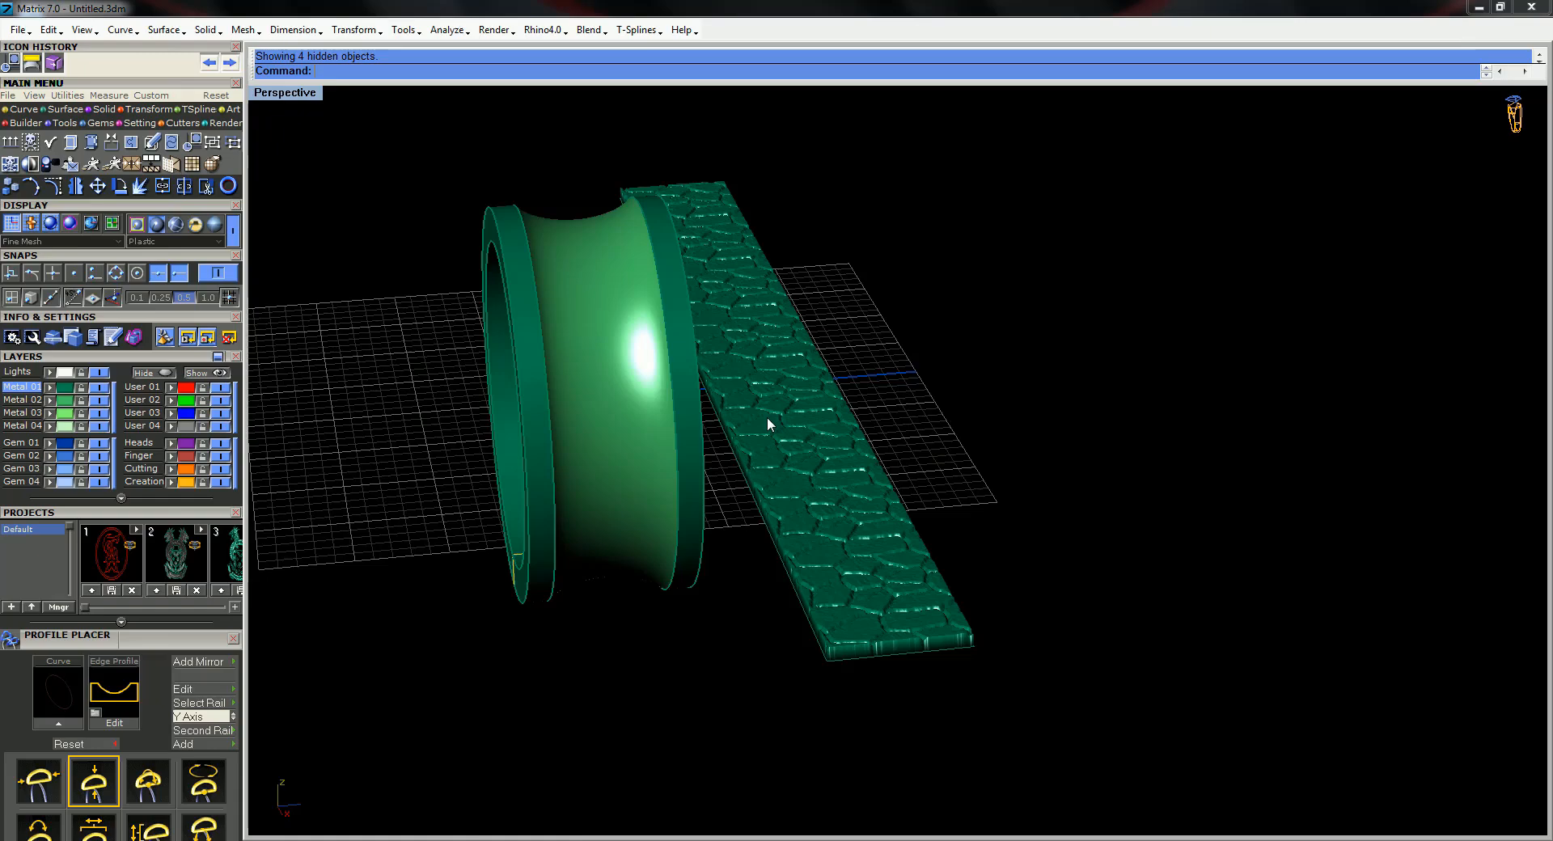
{"action": "right_click_drag", "start_coordinate": [741, 454], "coordinate": [819, 452]}
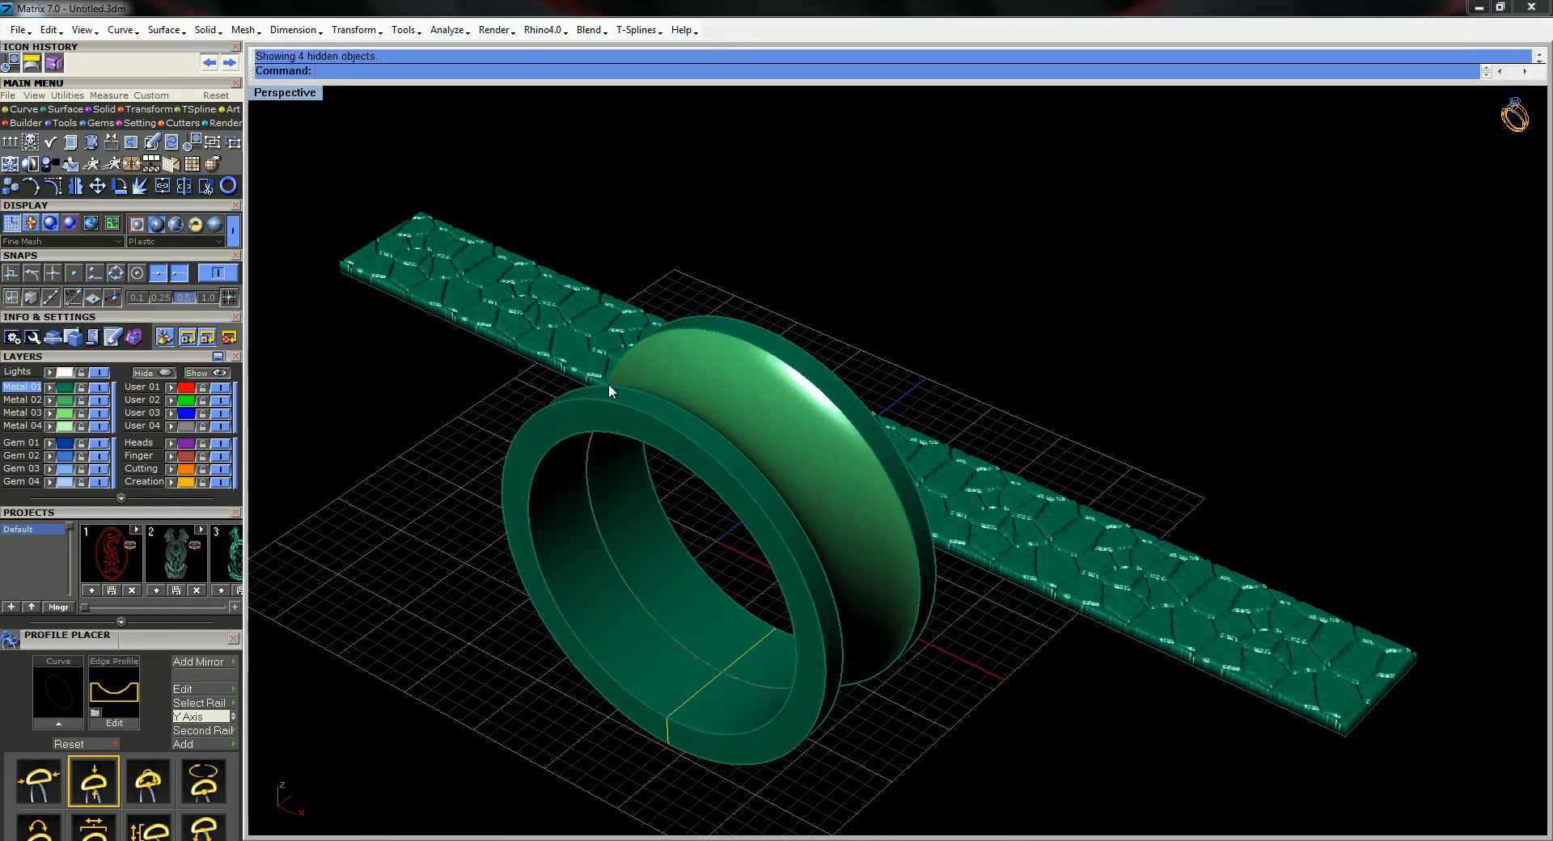
Run Shrink Trimmed Surface on the ring's concave outer surface
{"action": "left_click", "coordinate": [66, 112]}
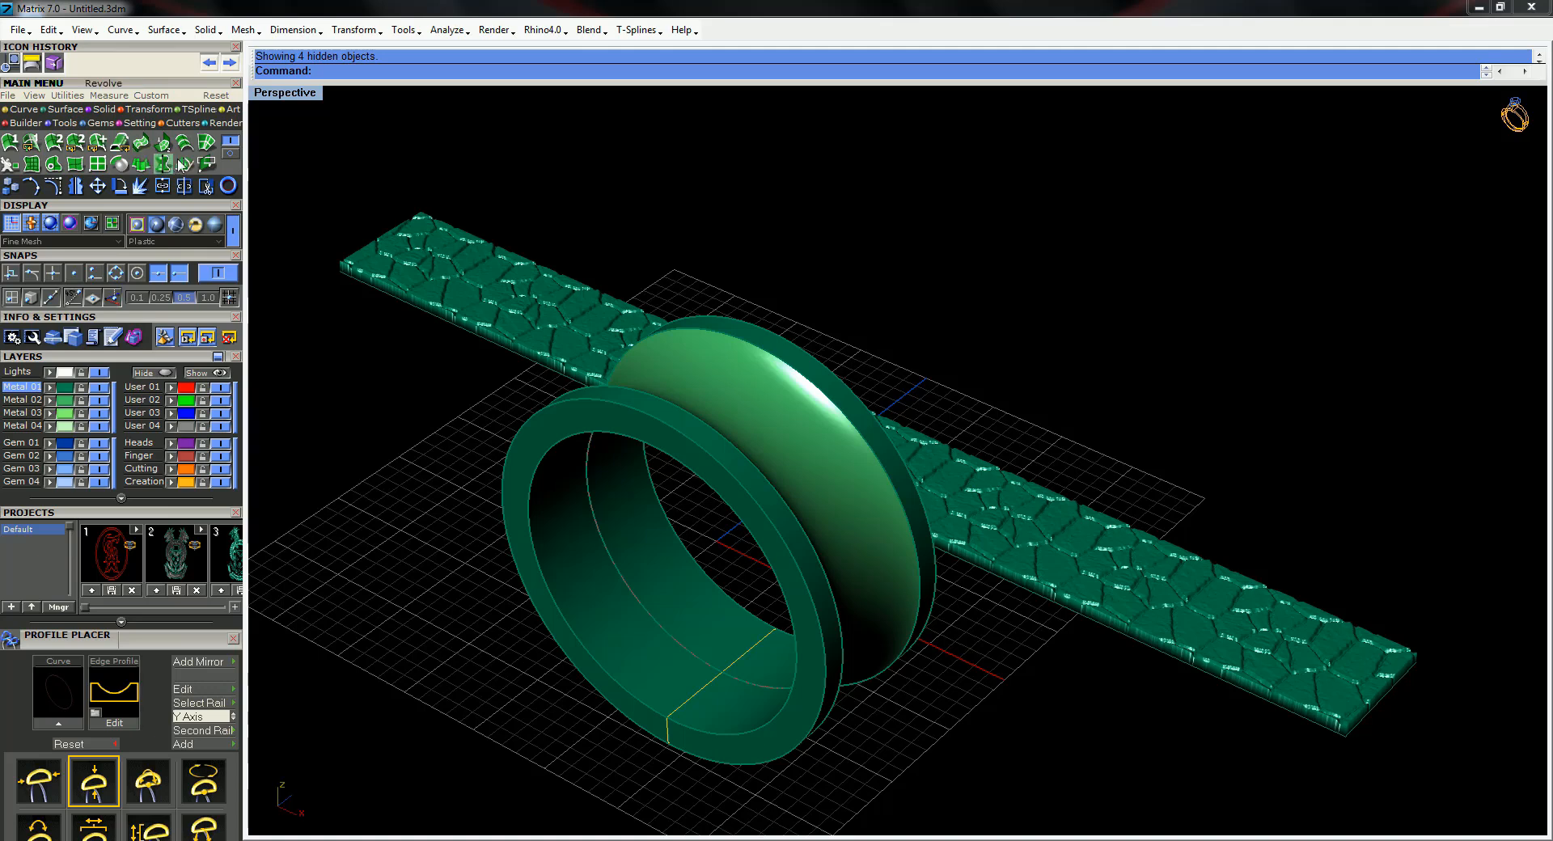
{"action": "left_click", "coordinate": [233, 154]}
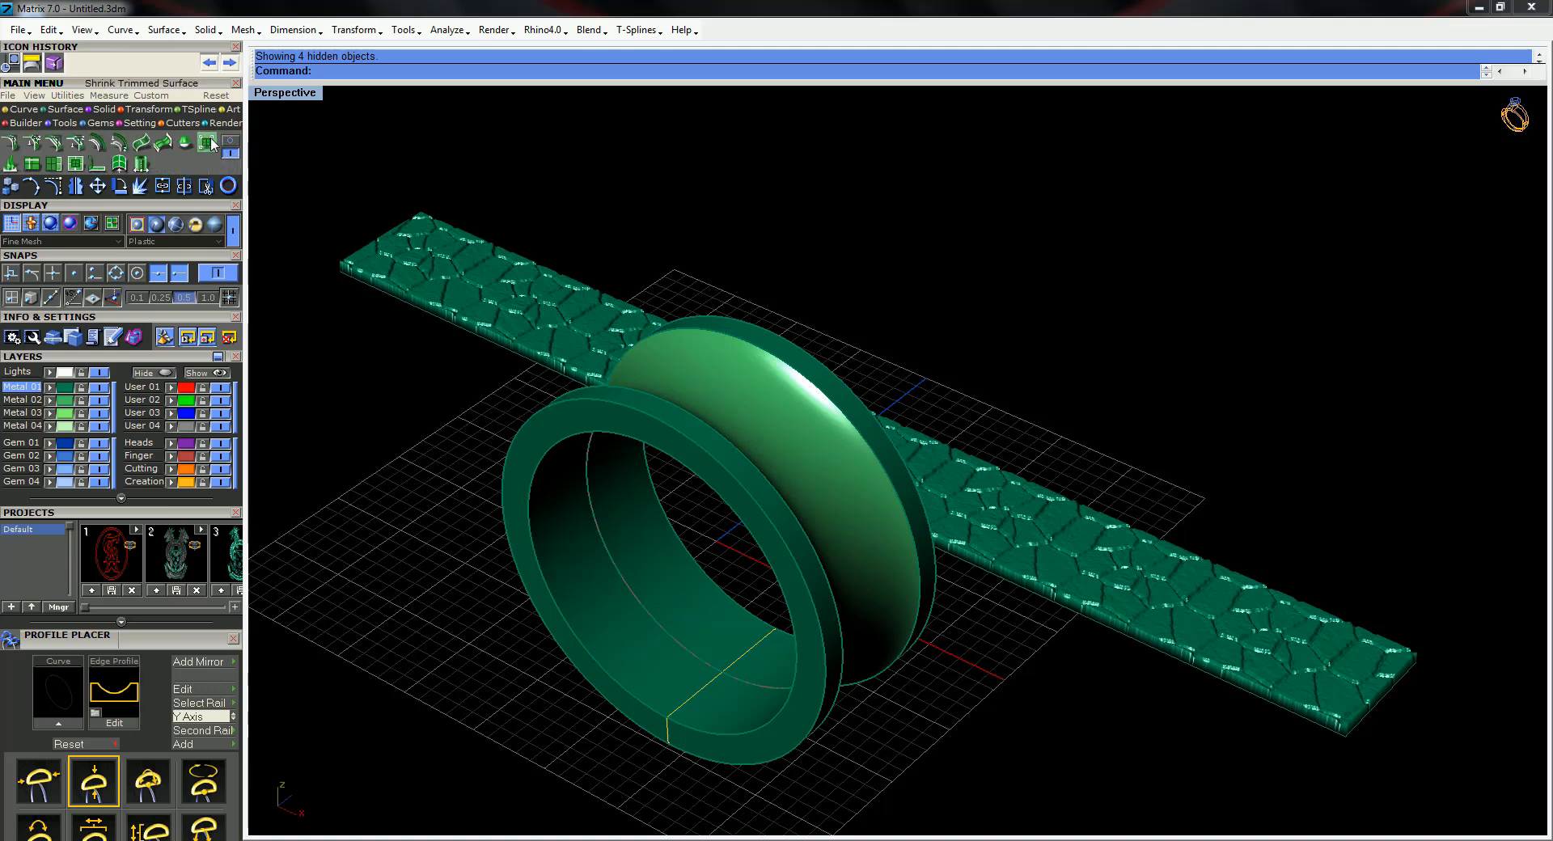
{"action": "left_click", "coordinate": [207, 144]}
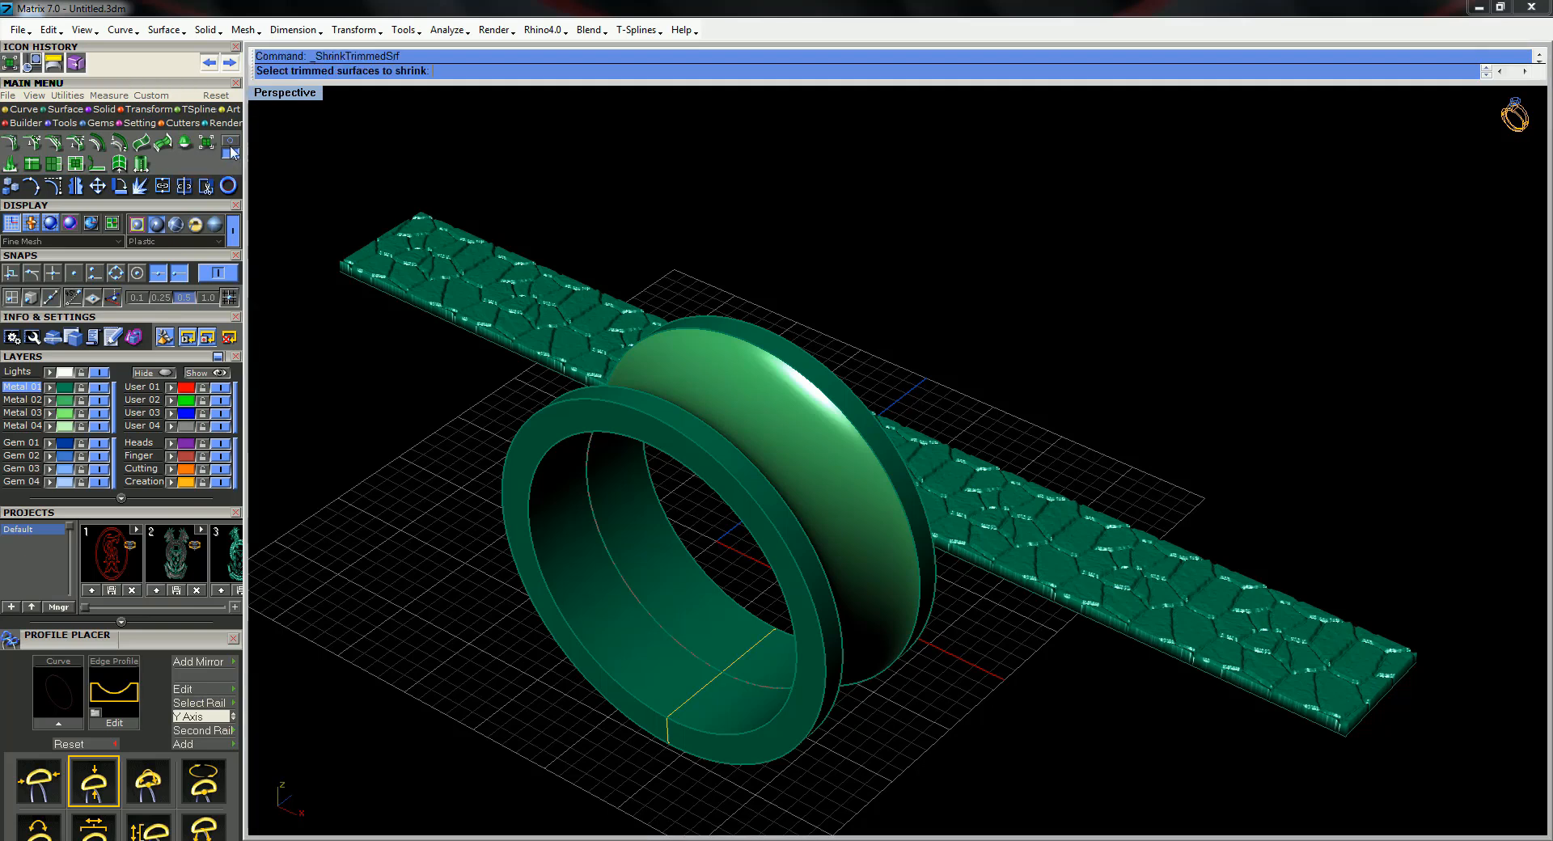
{"action": "right_click_drag", "start_coordinate": [742, 194], "coordinate": [631, 191]}
{"action": "left_click", "coordinate": [565, 288]}
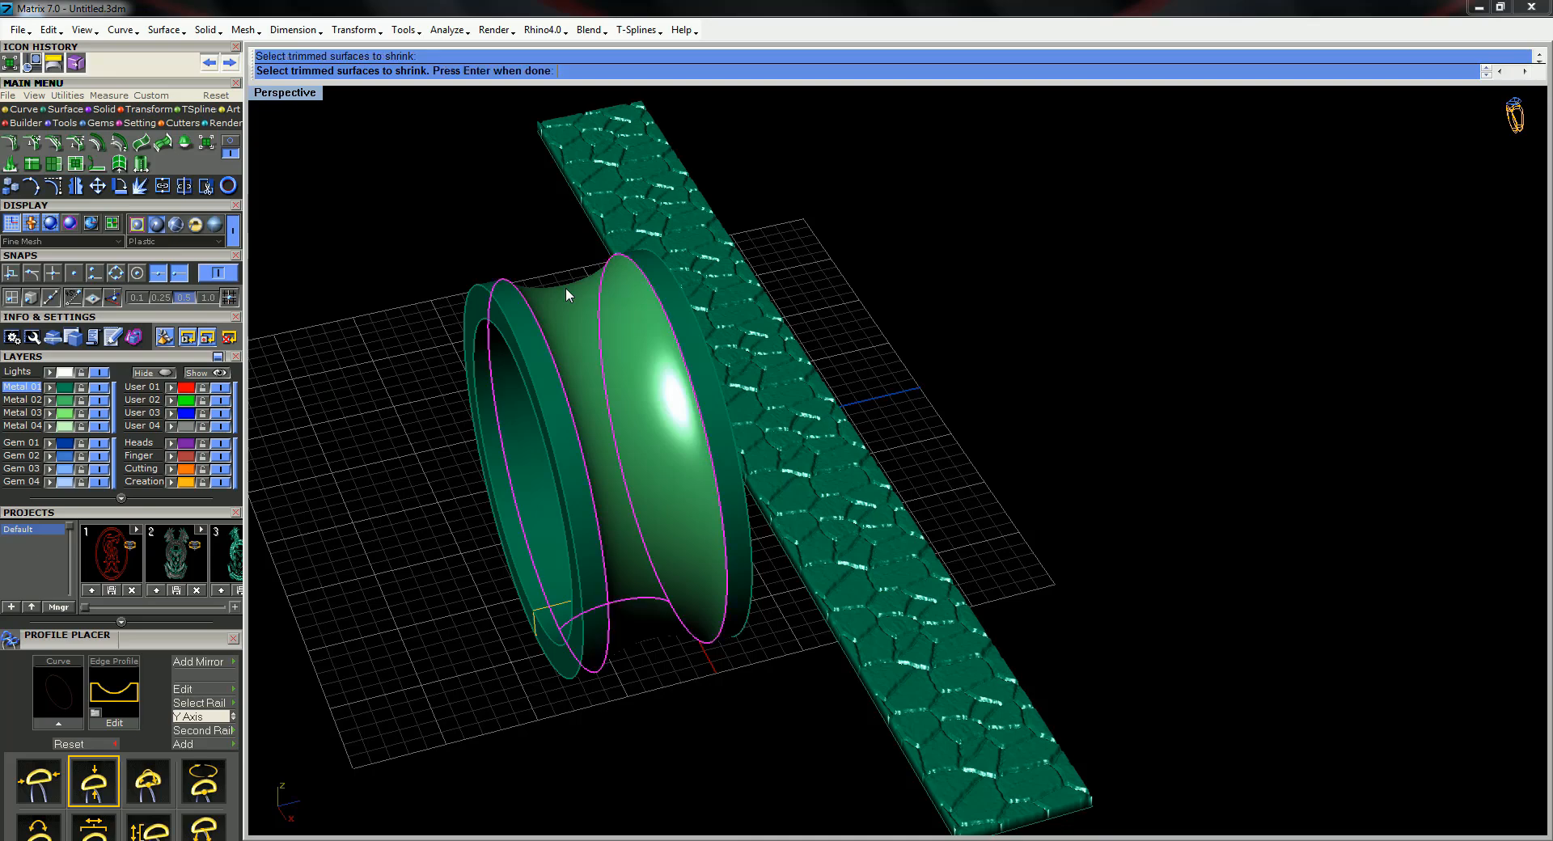
{"action": "key", "text": "Return"}
Examine the stone strip and the concave ring band together, comparing their widths and lengths from above
{"action": "right_click_drag", "start_coordinate": [419, 204], "coordinate": [615, 258]}
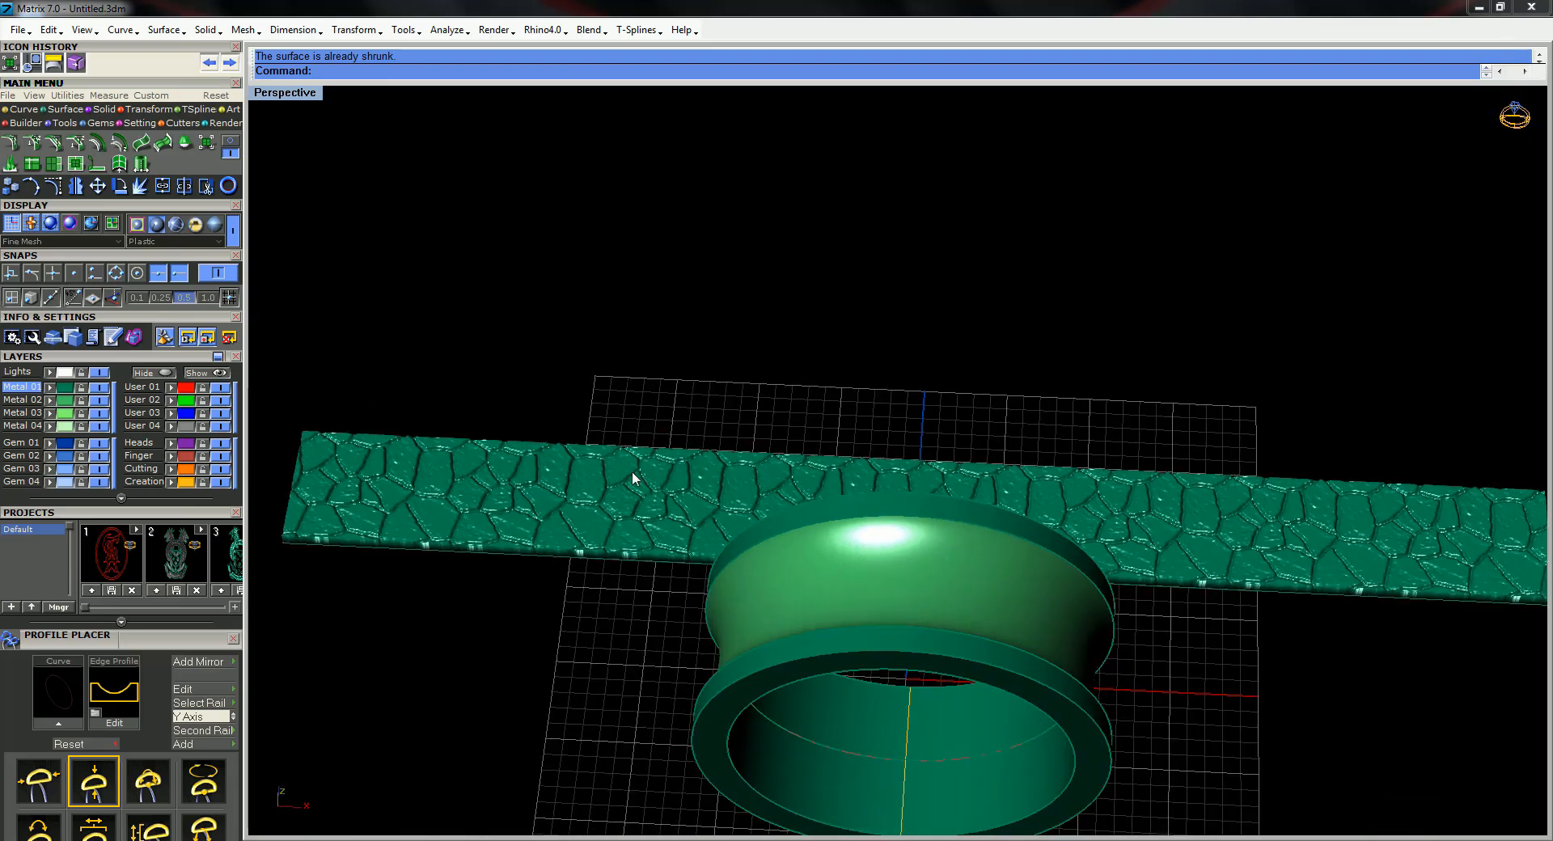
{"action": "right_click_drag", "start_coordinate": [933, 424], "coordinate": [819, 222], "text": "shift"}
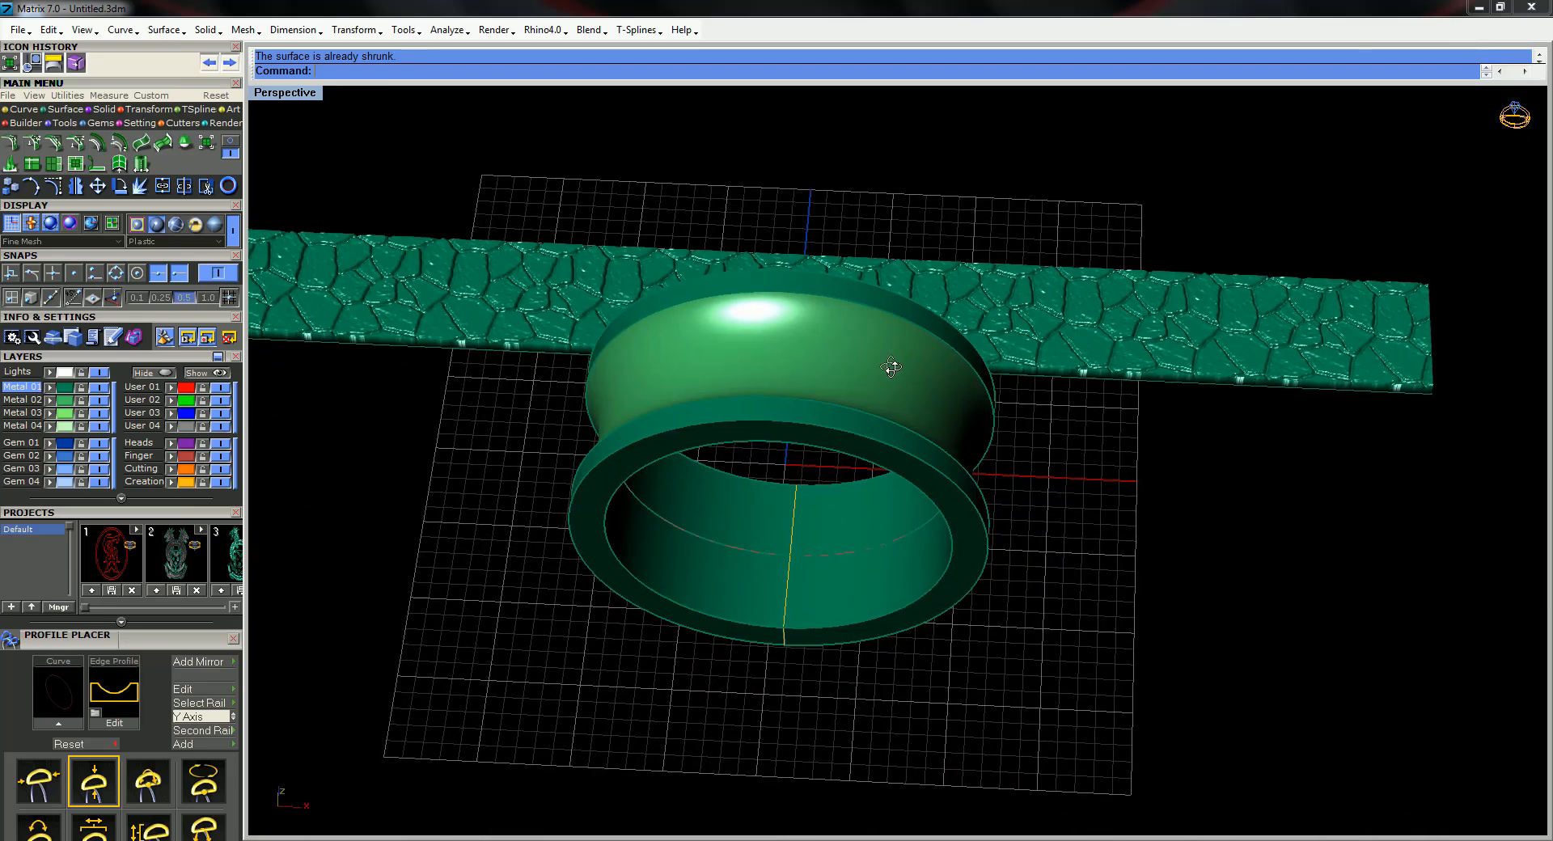
{"action": "right_click_drag", "start_coordinate": [891, 368], "coordinate": [891, 323]}
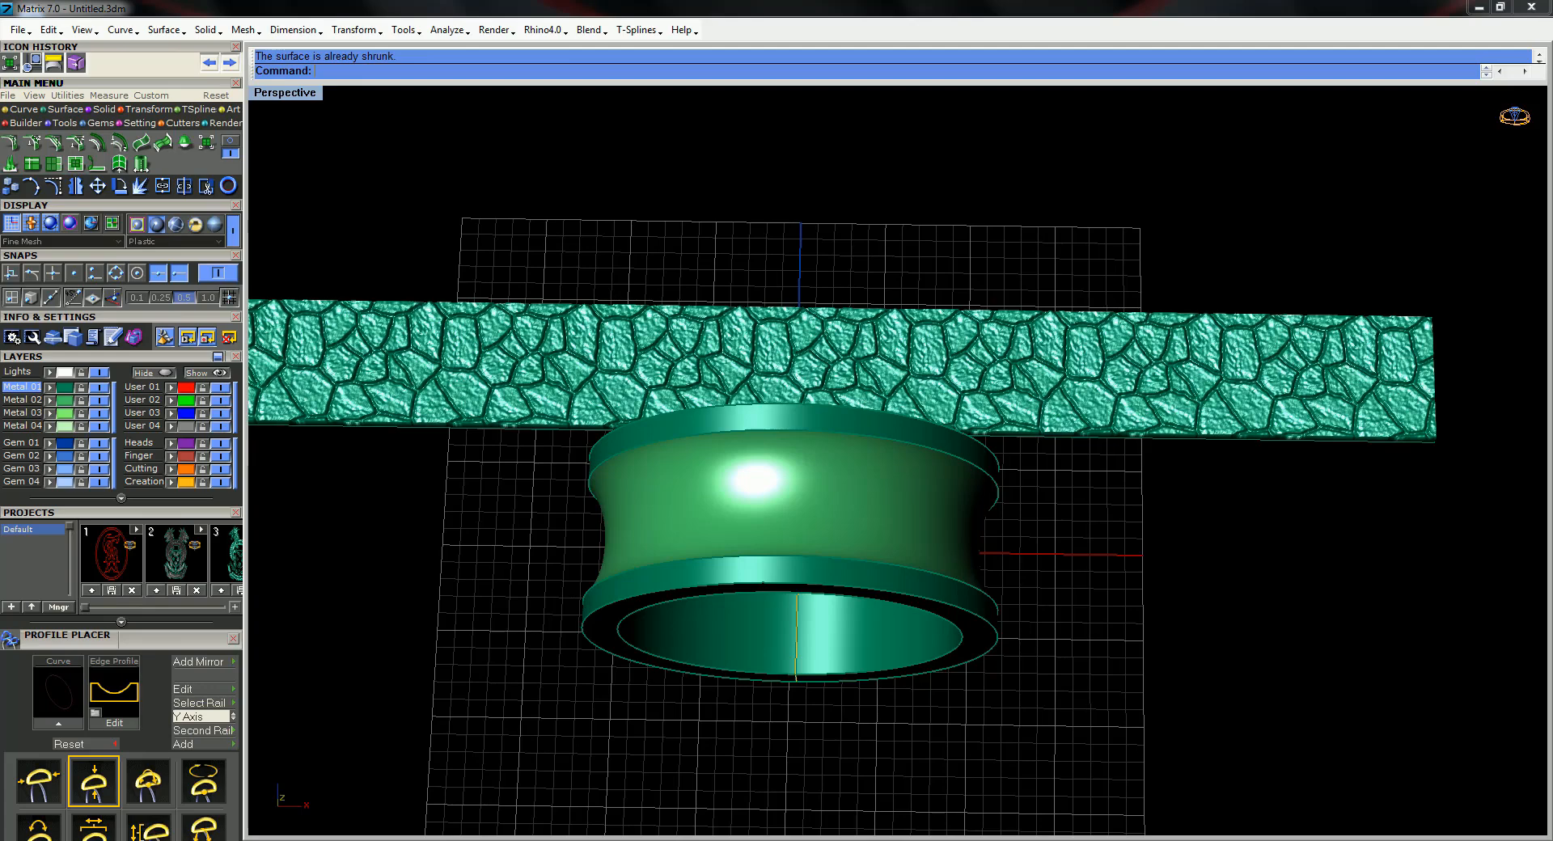
{"action": "right_click_drag", "start_coordinate": [860, 553], "coordinate": [937, 517], "text": "shift"}
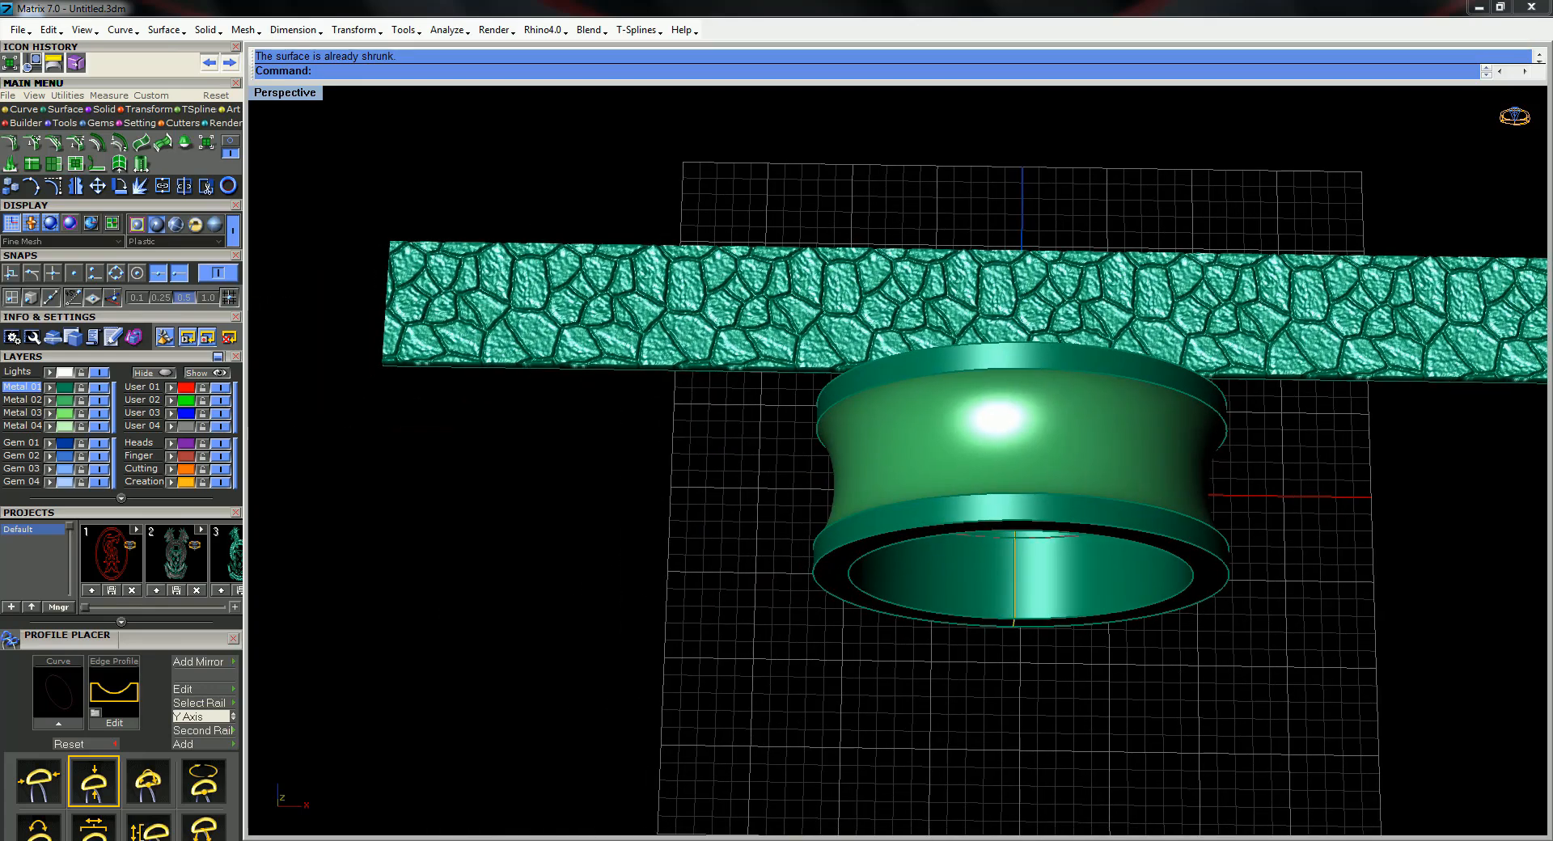
{"action": "right_click_drag", "start_coordinate": [695, 454], "coordinate": [701, 501]}
{"action": "right_click_drag", "start_coordinate": [1006, 417], "coordinate": [1009, 430]}
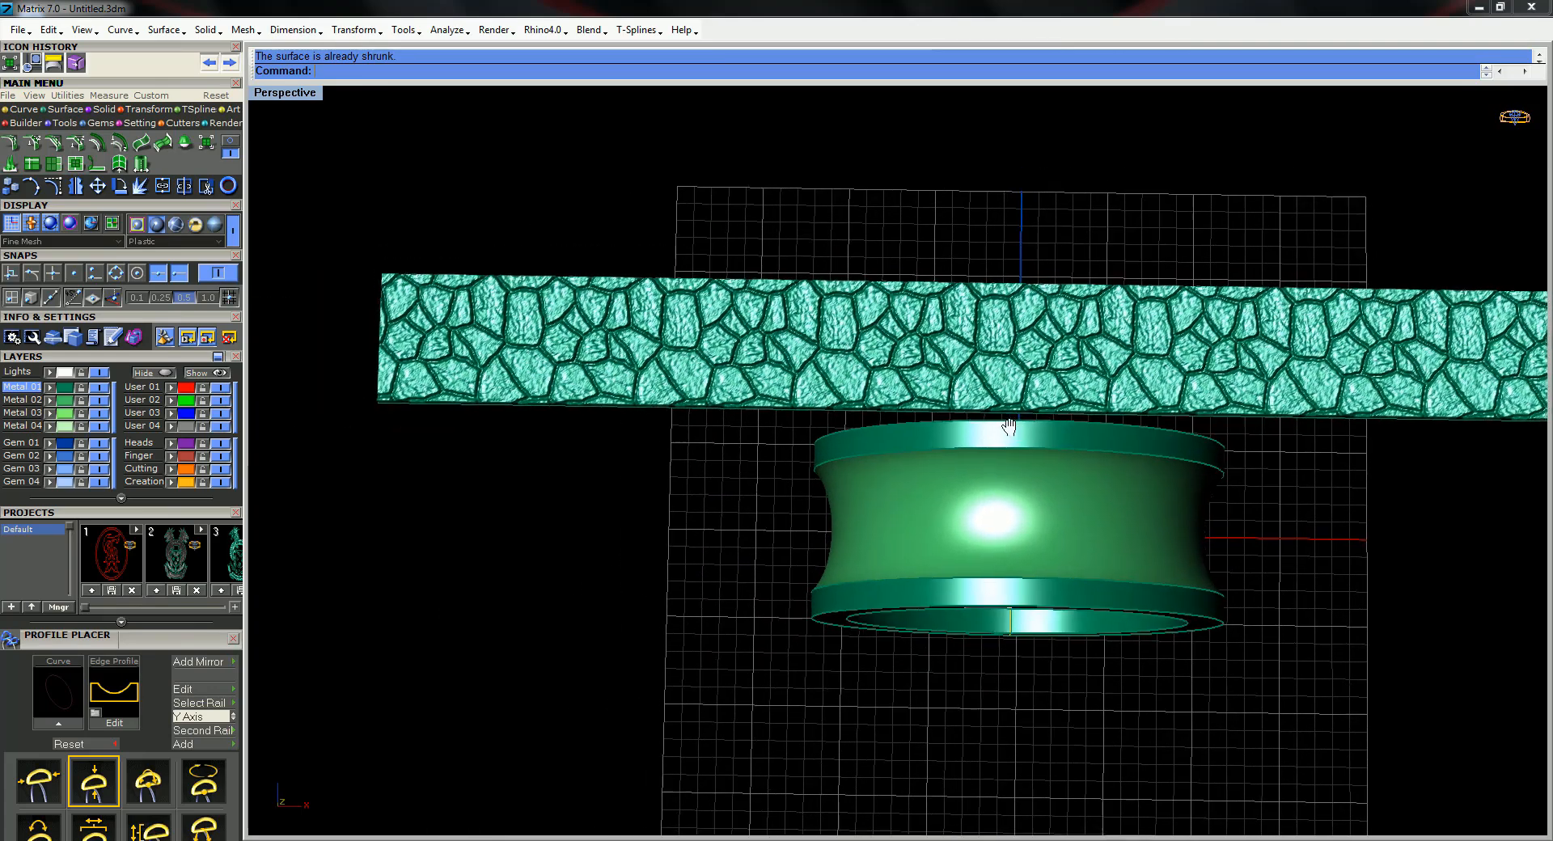
{"action": "right_click_drag", "start_coordinate": [1128, 497], "coordinate": [1006, 414], "text": "shift"}
{"action": "scroll", "coordinate": [1006, 428], "scroll_direction": "down", "scroll_amount": 3}
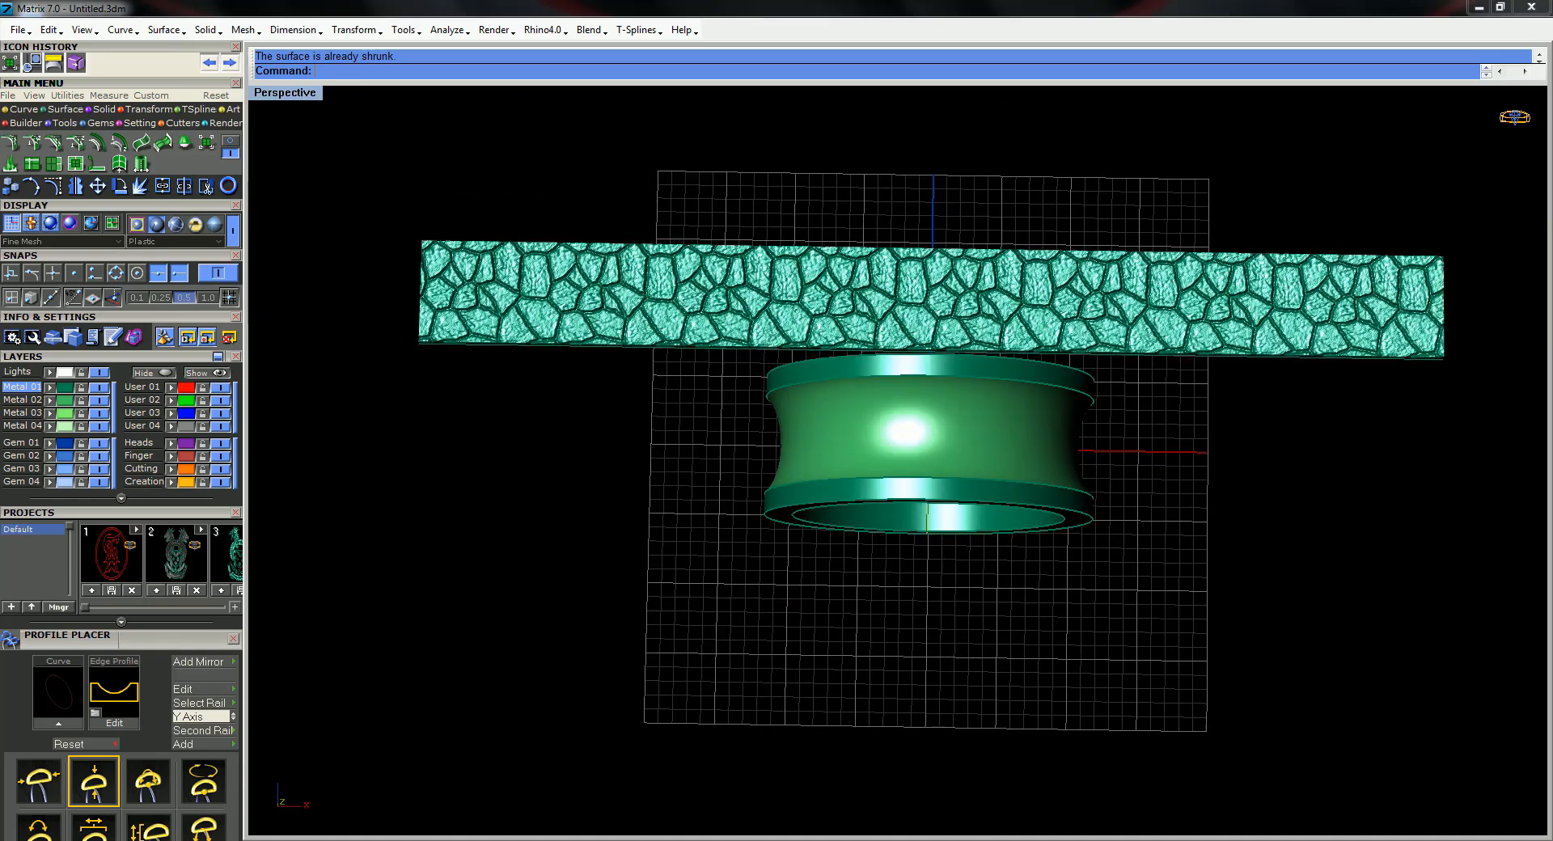
Wrap the stone-textured mesh strip onto the ring's concave outer surface using Apply Mesh UVN with a vertical scale of 1
{"action": "left_click", "coordinate": [67, 95]}
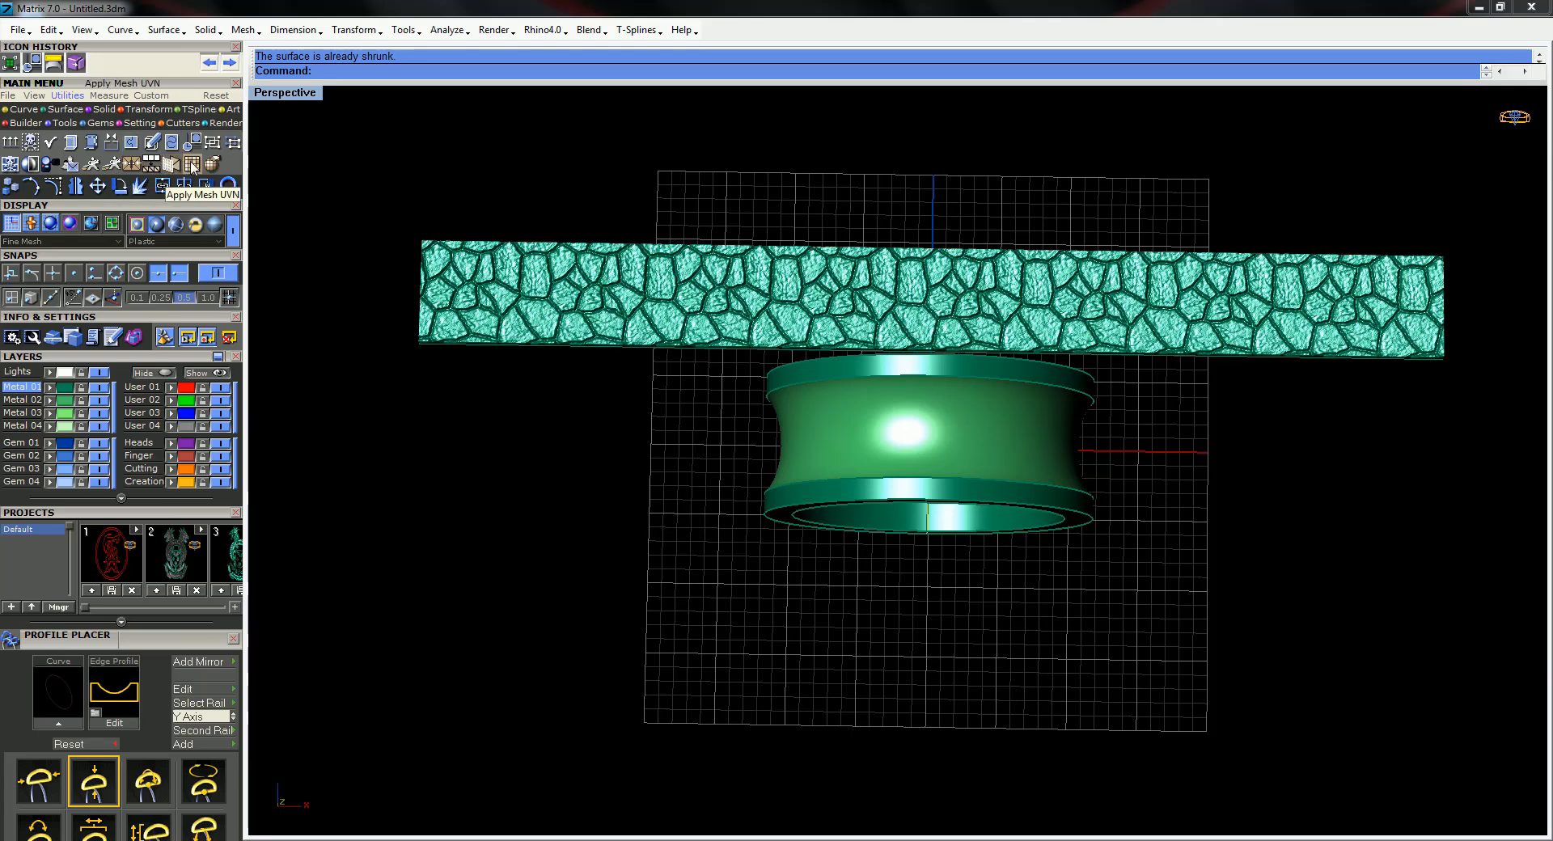
{"action": "left_click", "coordinate": [193, 164]}
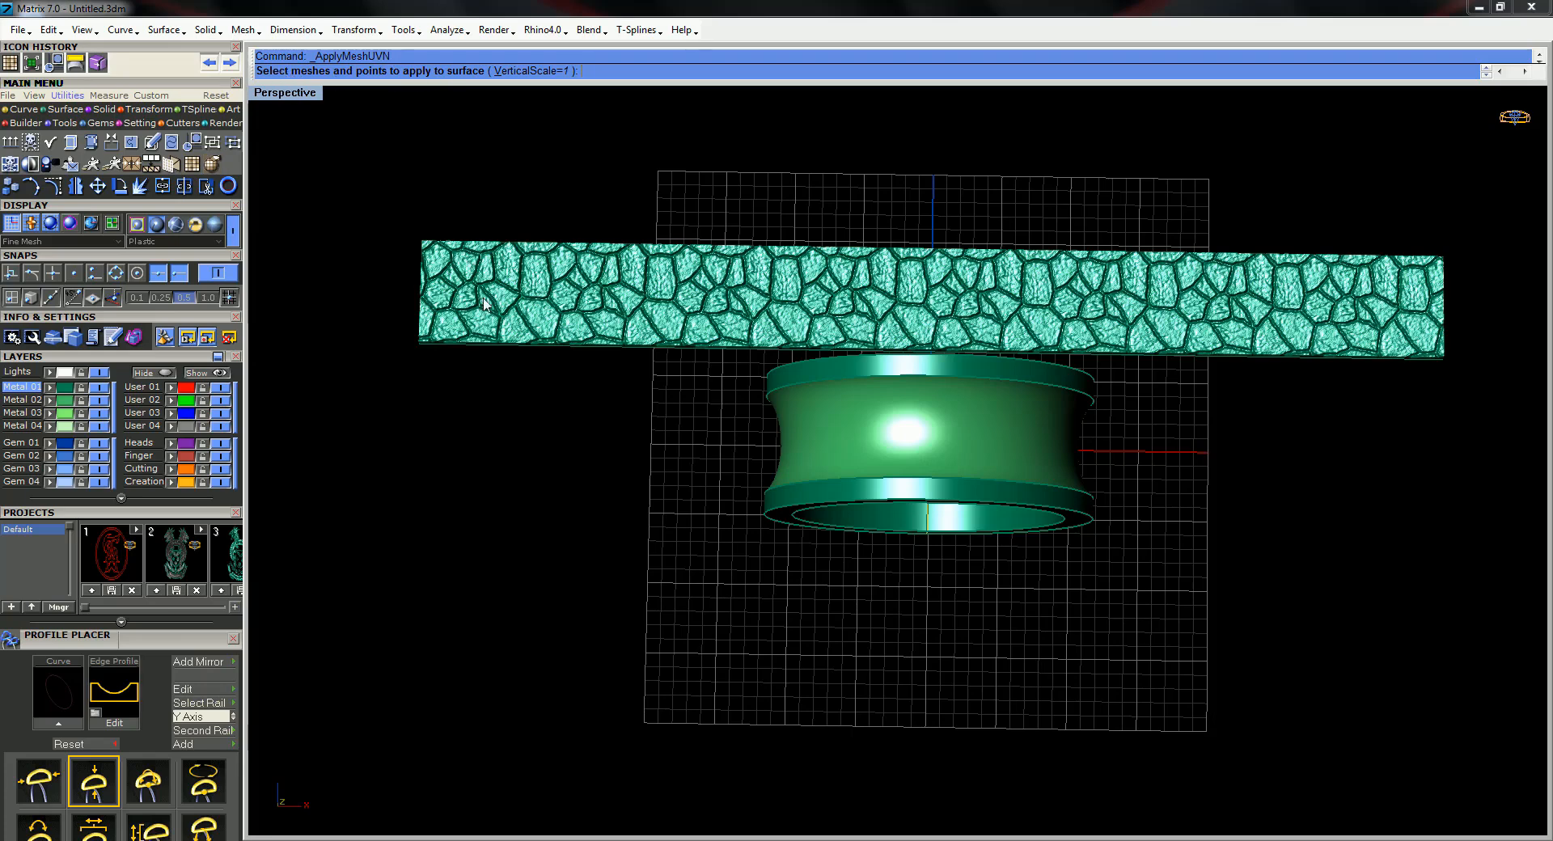
{"action": "left_click", "coordinate": [485, 304]}
{"action": "key", "text": "Return"}
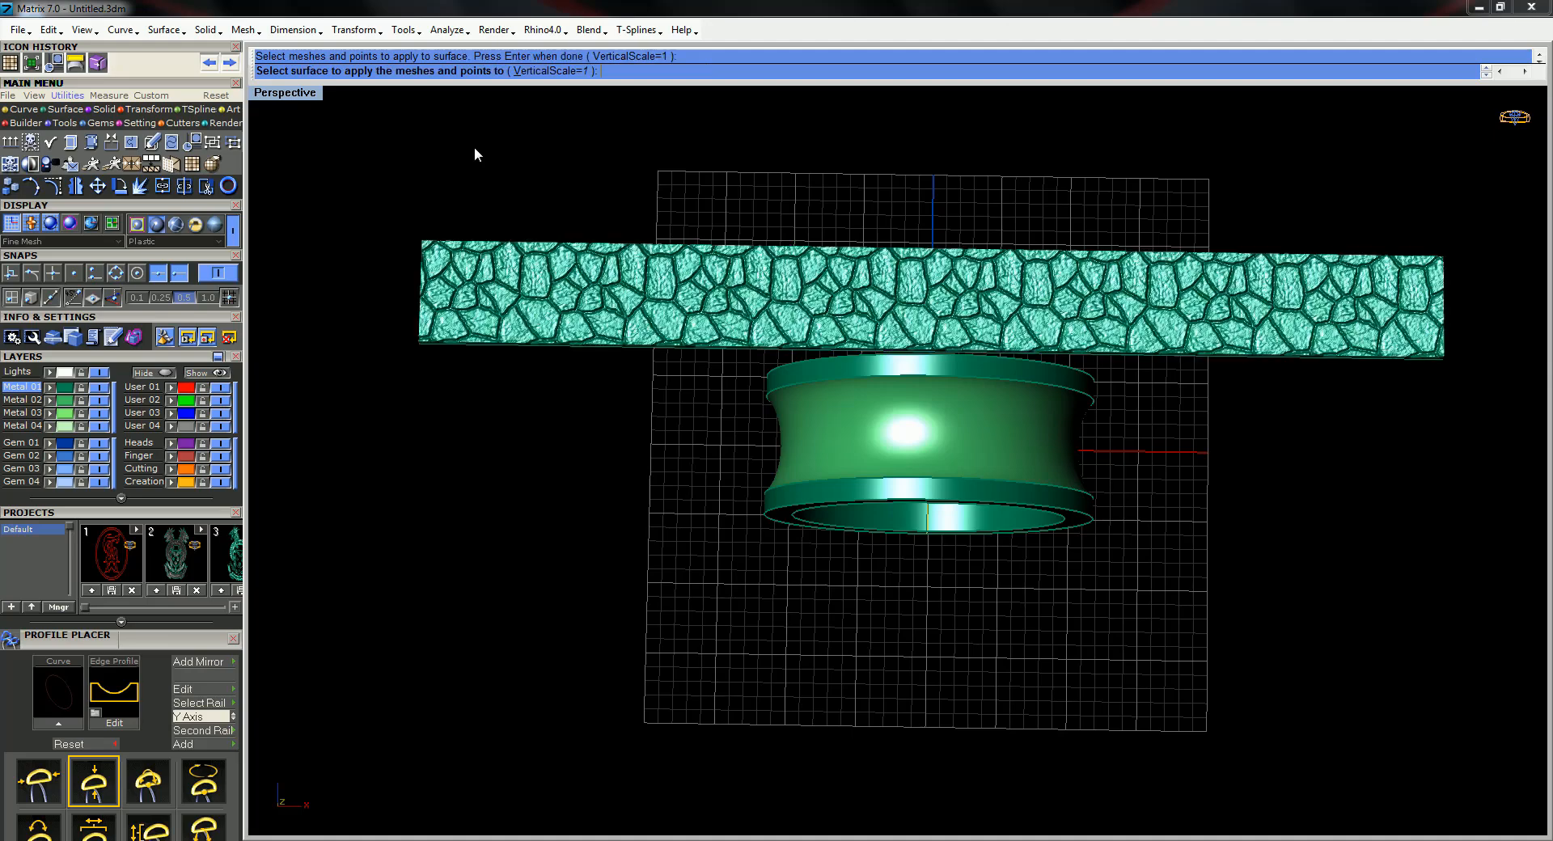
{"action": "right_click_drag", "start_coordinate": [982, 336], "coordinate": [740, 198]}
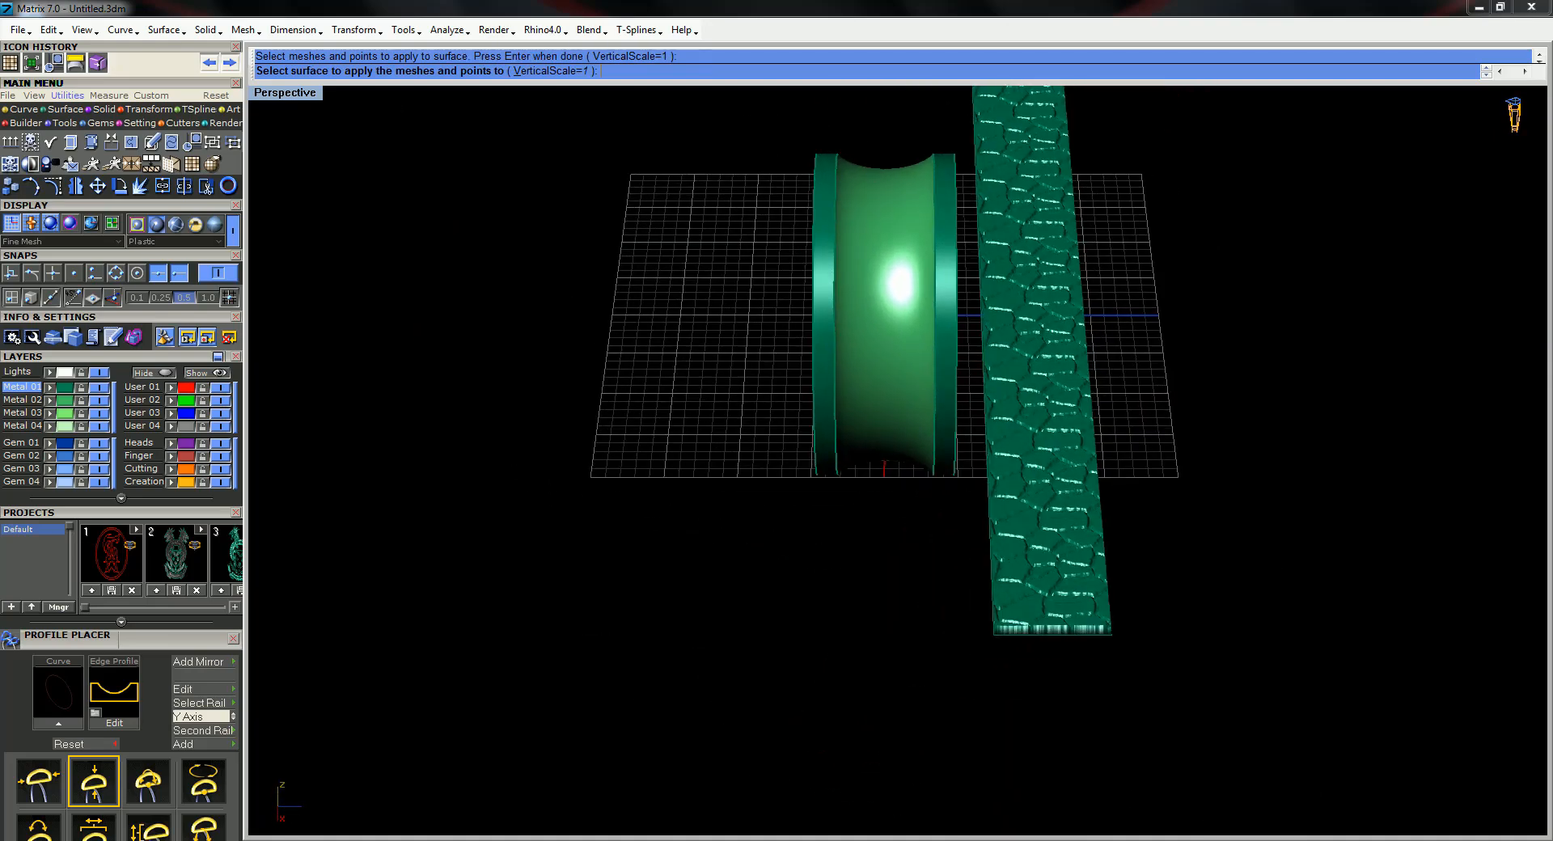
{"action": "left_click", "coordinate": [879, 170]}
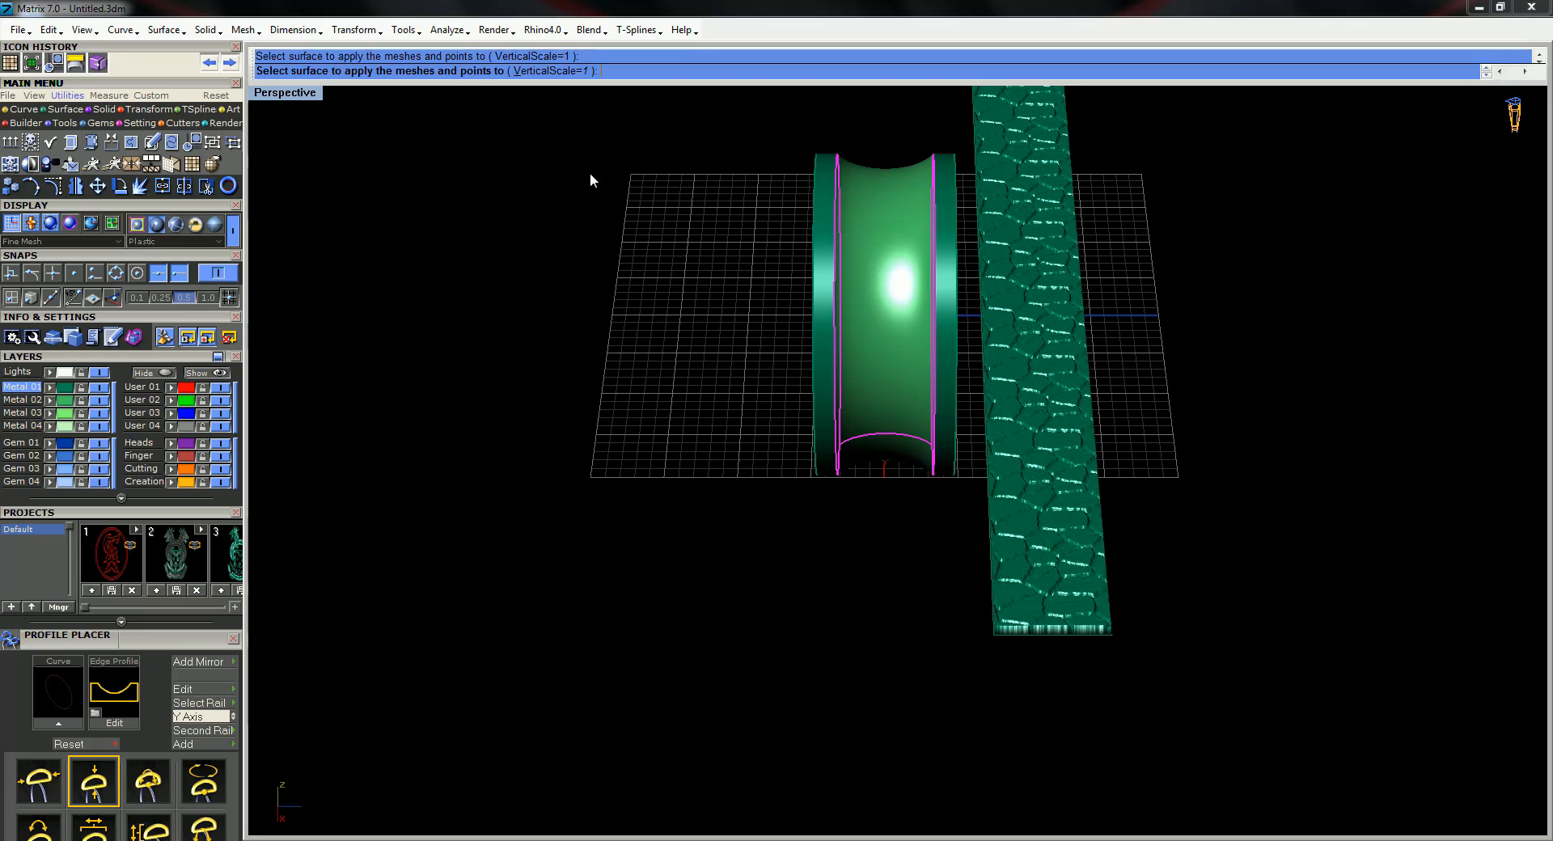
Examine the stone texture wrapped around the ring's concave band from several angles and up close
{"action": "right_click_drag", "start_coordinate": [580, 189], "coordinate": [995, 210]}
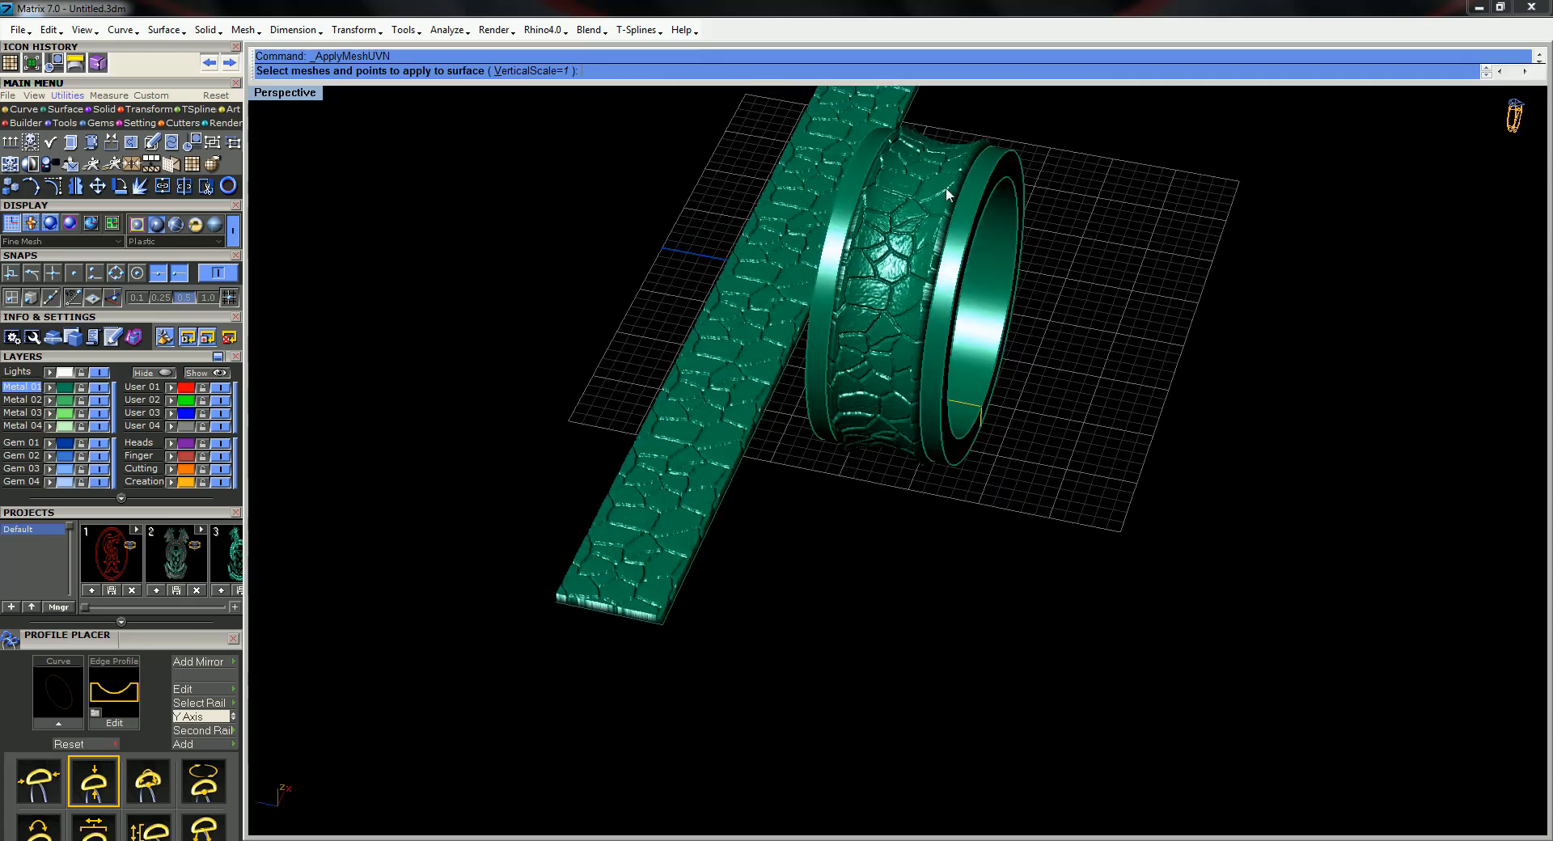
{"action": "scroll", "coordinate": [946, 191], "scroll_direction": "up", "scroll_amount": 6}
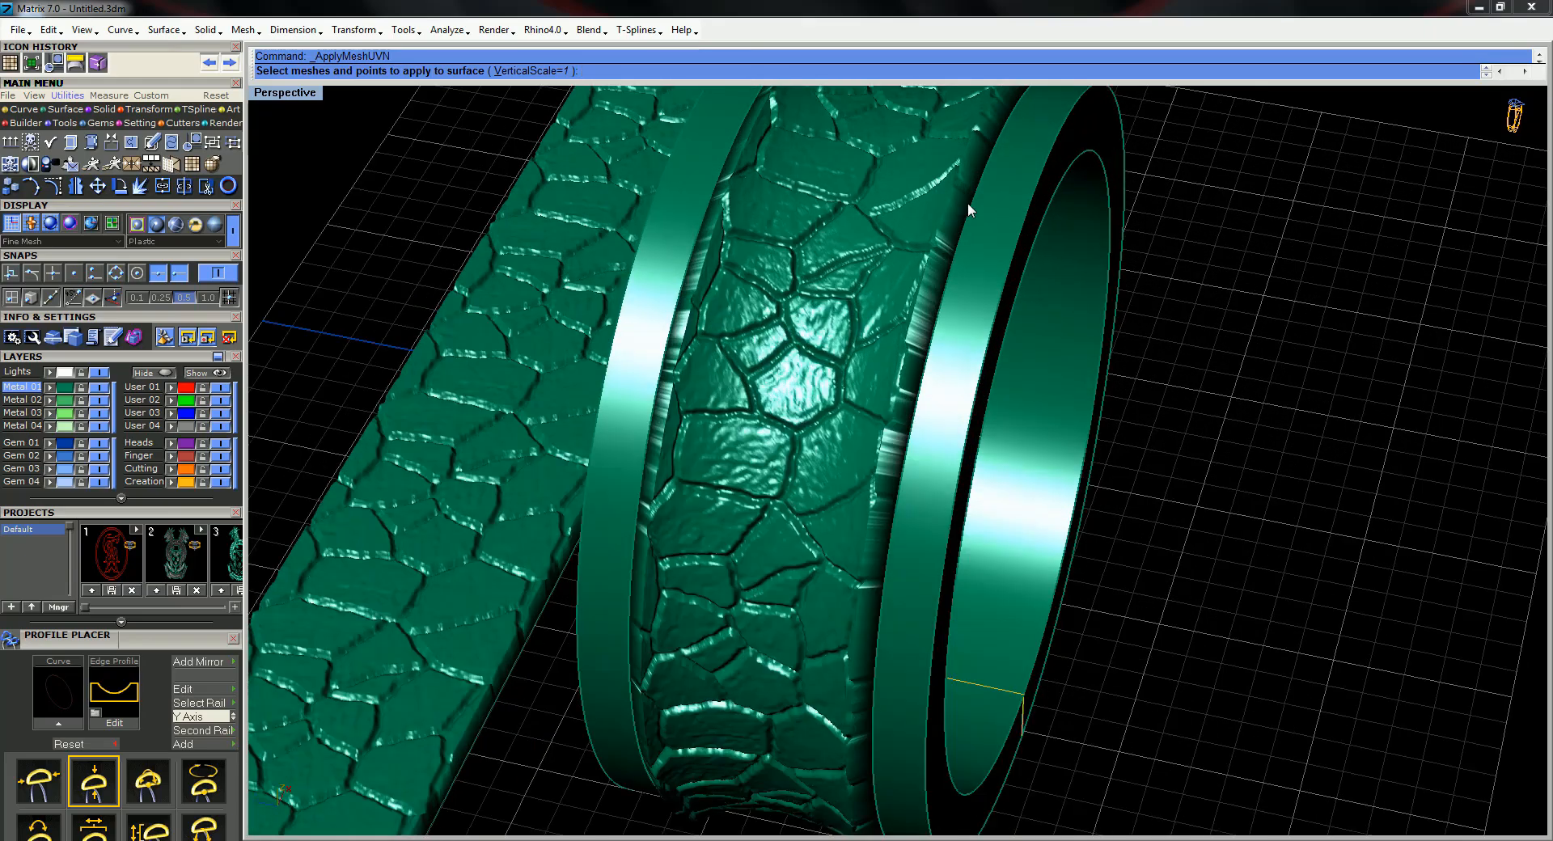
{"action": "right_click_drag", "start_coordinate": [948, 213], "coordinate": [1023, 279]}
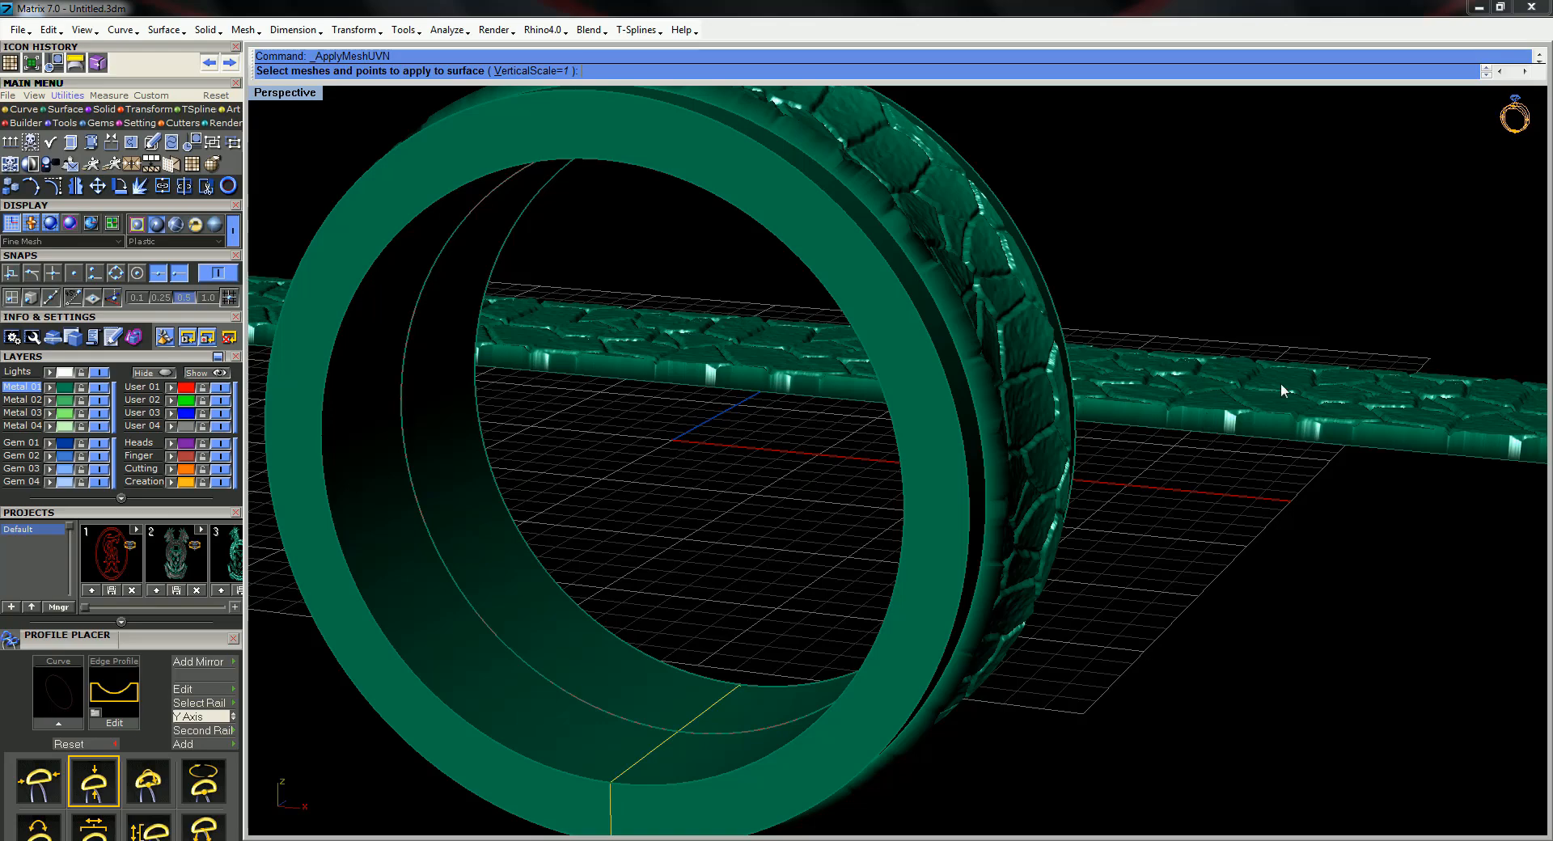
{"action": "right_click_drag", "start_coordinate": [1282, 391], "coordinate": [874, 322]}
{"action": "mouse_move", "coordinate": [883, 388]}
{"action": "right_mouse_down"}
{"action": "mouse_move", "coordinate": [877, 291]}
{"action": "mouse_move", "coordinate": [882, 323]}
{"action": "mouse_move", "coordinate": [970, 368]}
{"action": "mouse_move", "coordinate": [1147, 313]}
{"action": "mouse_move", "coordinate": [1133, 346]}
{"action": "mouse_move", "coordinate": [902, 380]}
{"action": "mouse_move", "coordinate": [922, 313]}
{"action": "right_mouse_up"}
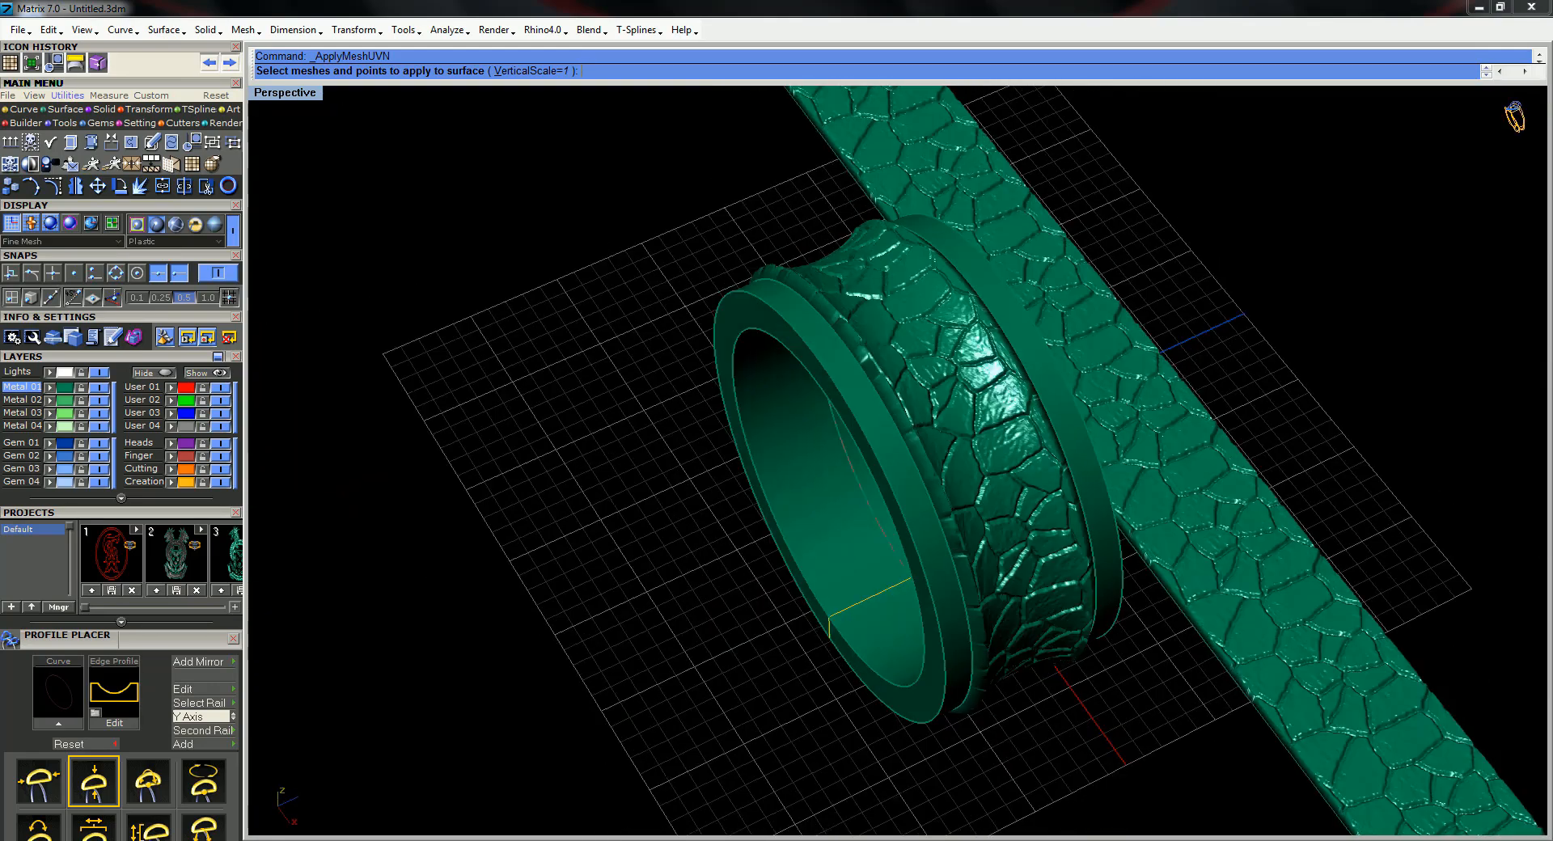
Cancel the repeated Apply Mesh UVN command and delete the wrapped stone mesh from the ring's concave surface
{"action": "left_click", "coordinate": [814, 263]}
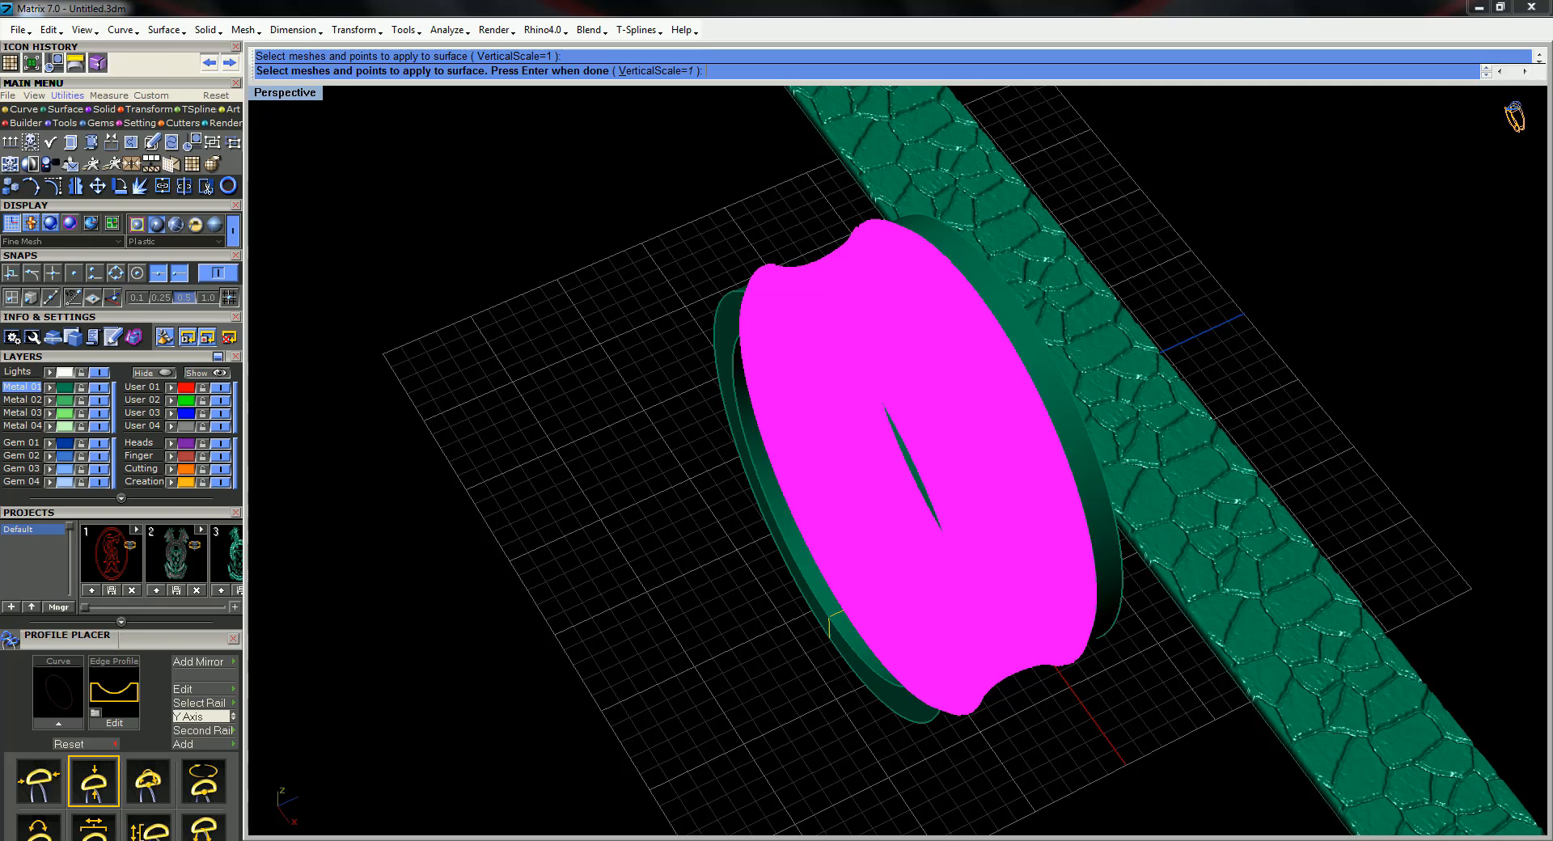
{"action": "key", "text": "Return"}
{"action": "key", "text": "Escape"}
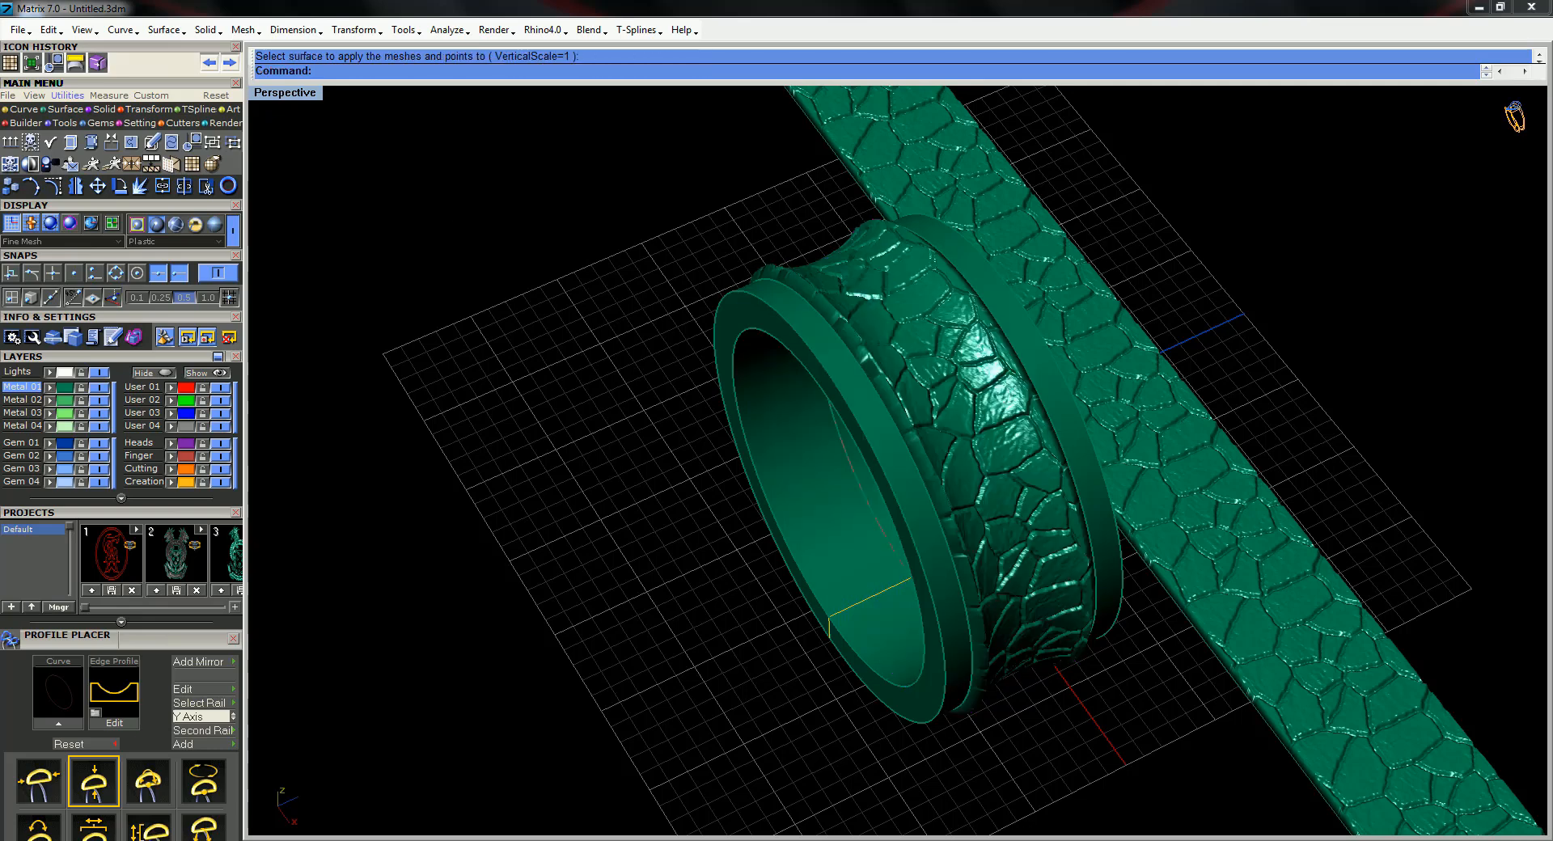
{"action": "left_click", "coordinate": [813, 260]}
{"action": "key", "text": "Delete"}
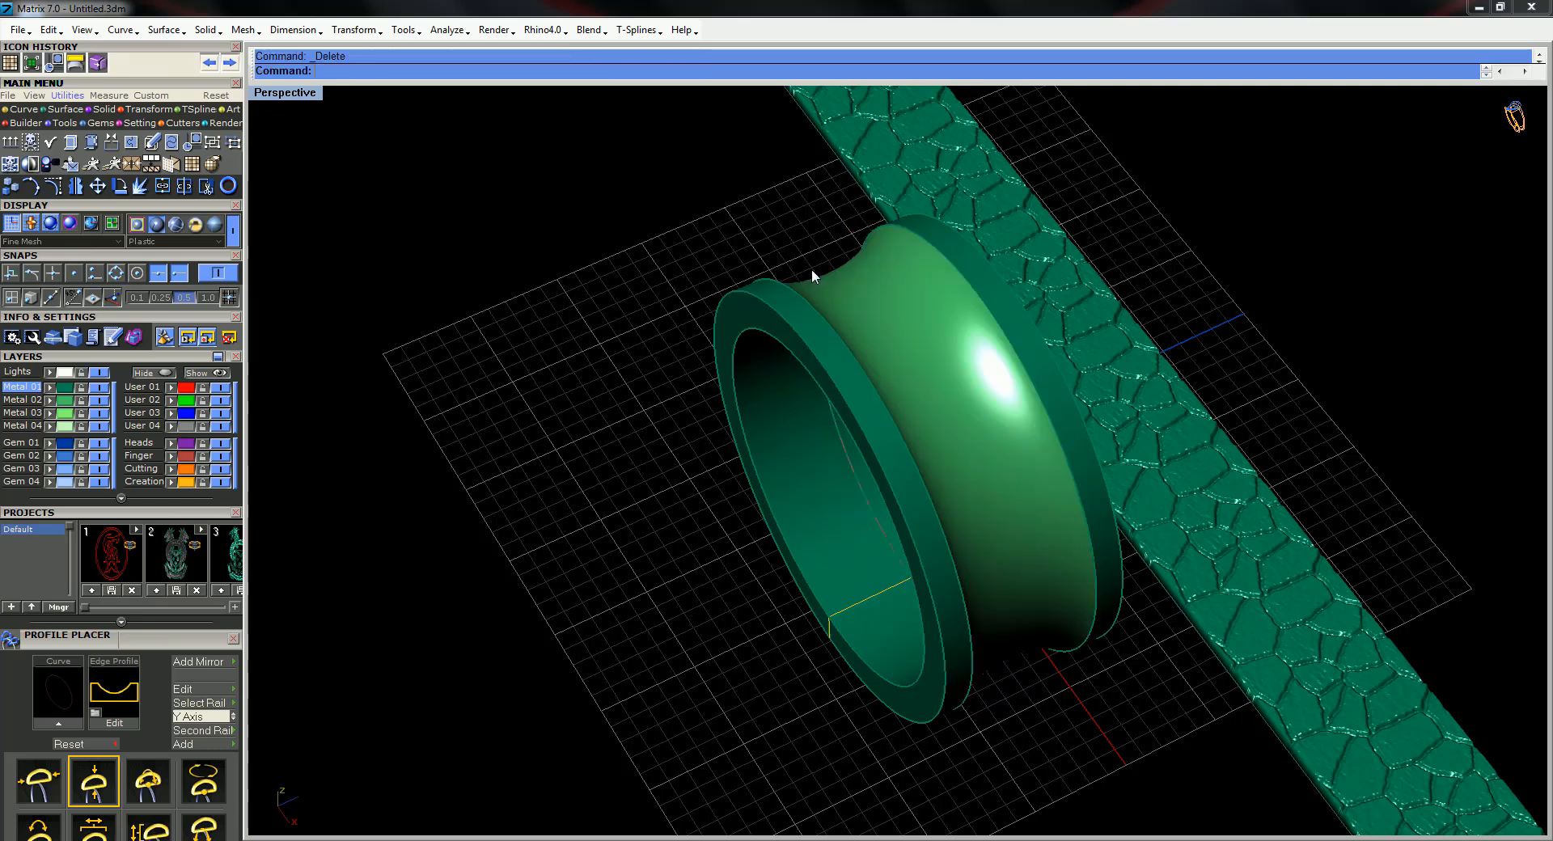
Hide the flat stone-textured strip and delete the rectangular outline curve beside the ring
{"action": "right_click_drag", "start_coordinate": [707, 266], "coordinate": [768, 284]}
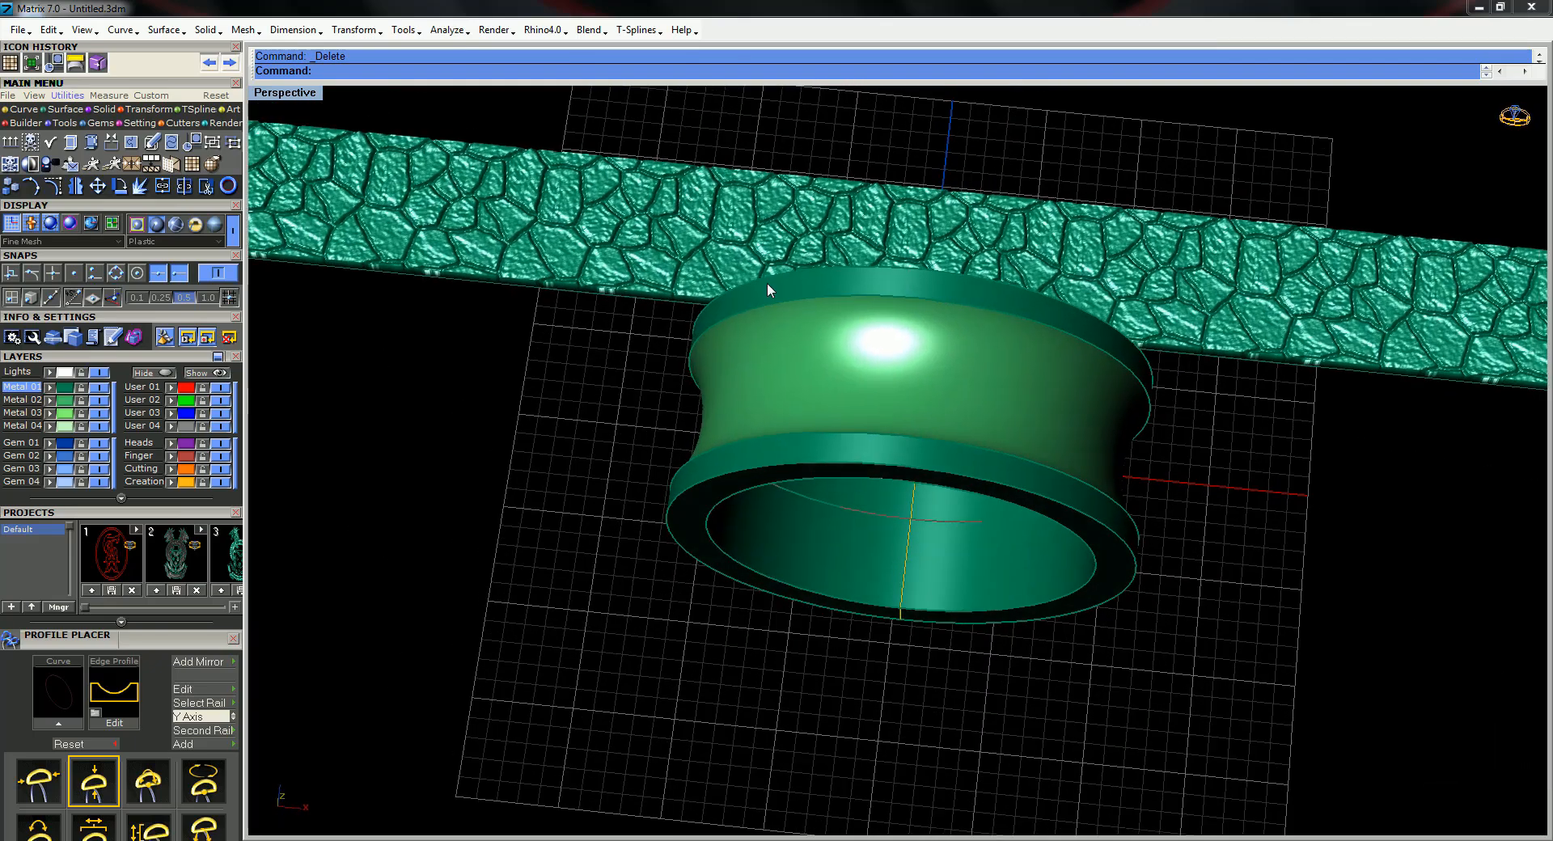
{"action": "left_click", "coordinate": [610, 241]}
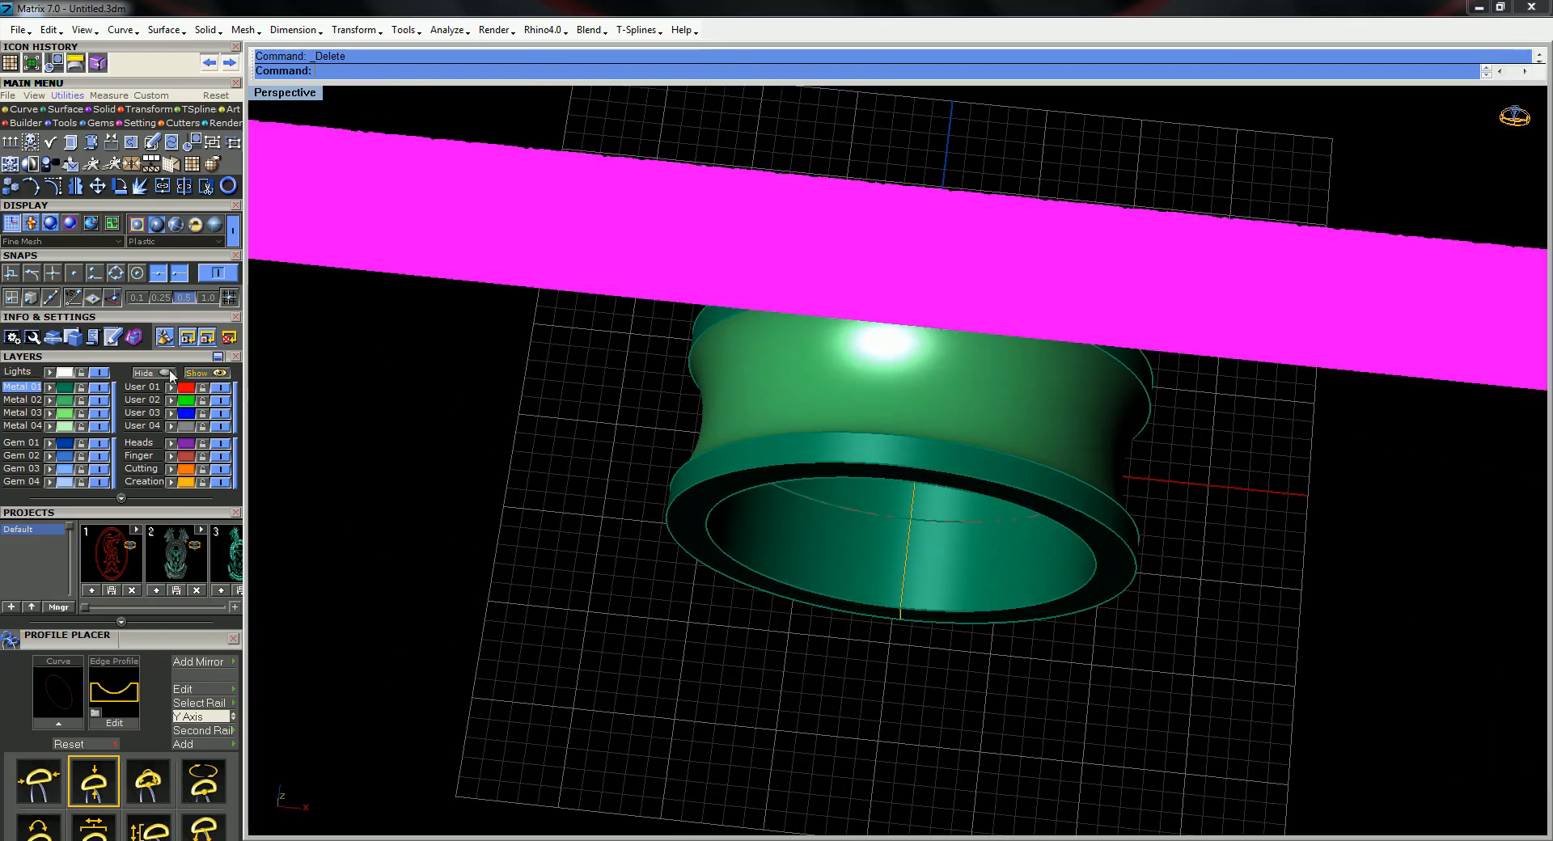
{"action": "key", "text": "Delete"}
{"action": "right_click_drag", "start_coordinate": [563, 386], "coordinate": [558, 447]}
{"action": "scroll", "coordinate": [575, 437], "scroll_direction": "down", "scroll_amount": 3}
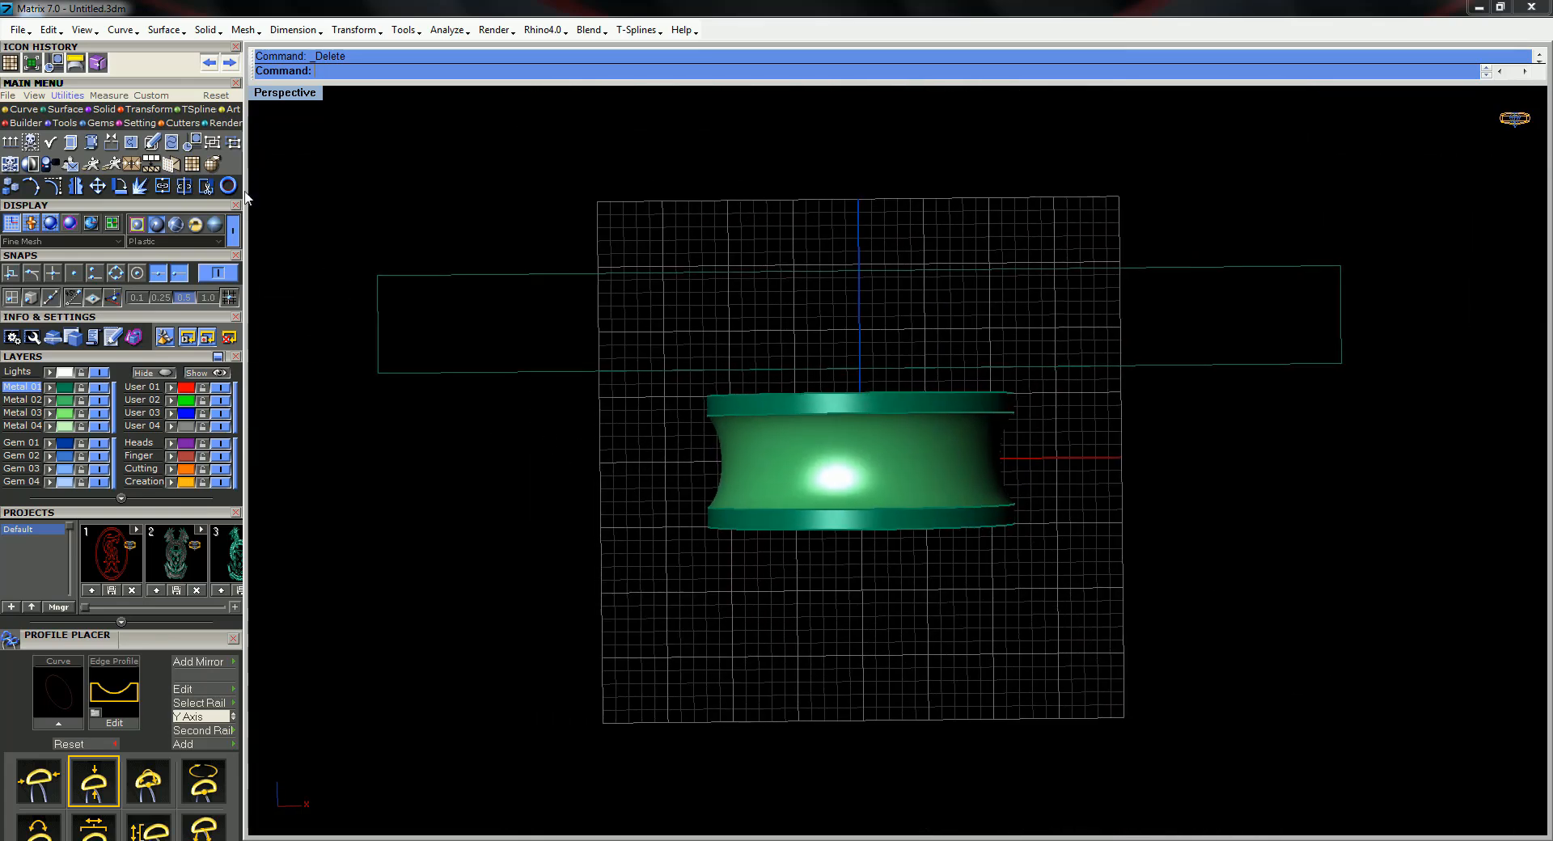
{"action": "left_click", "coordinate": [154, 109]}
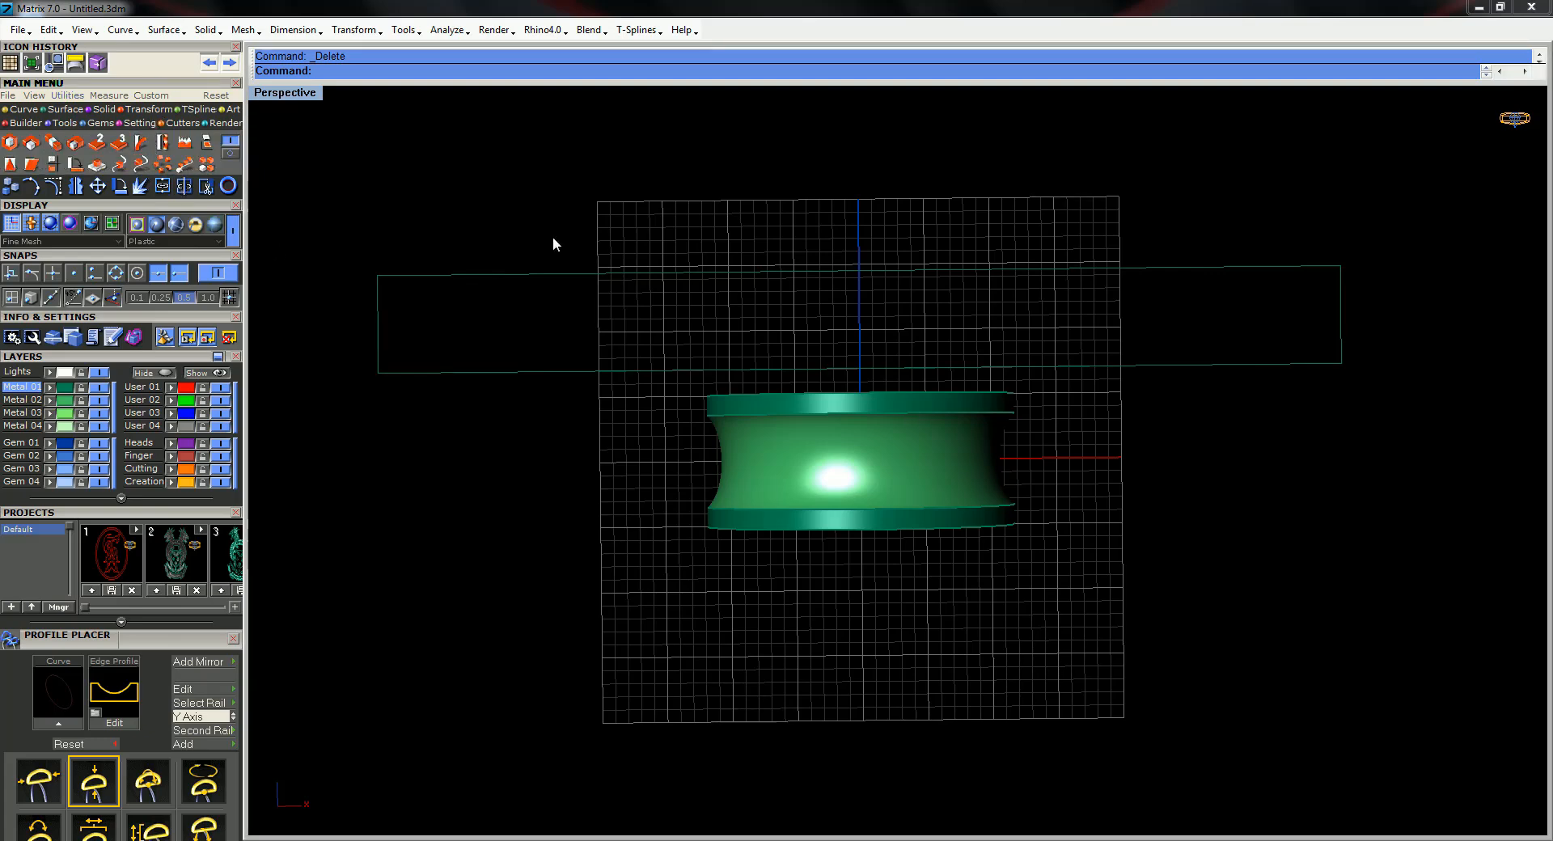
{"action": "left_click_drag", "start_coordinate": [498, 237], "coordinate": [343, 440]}
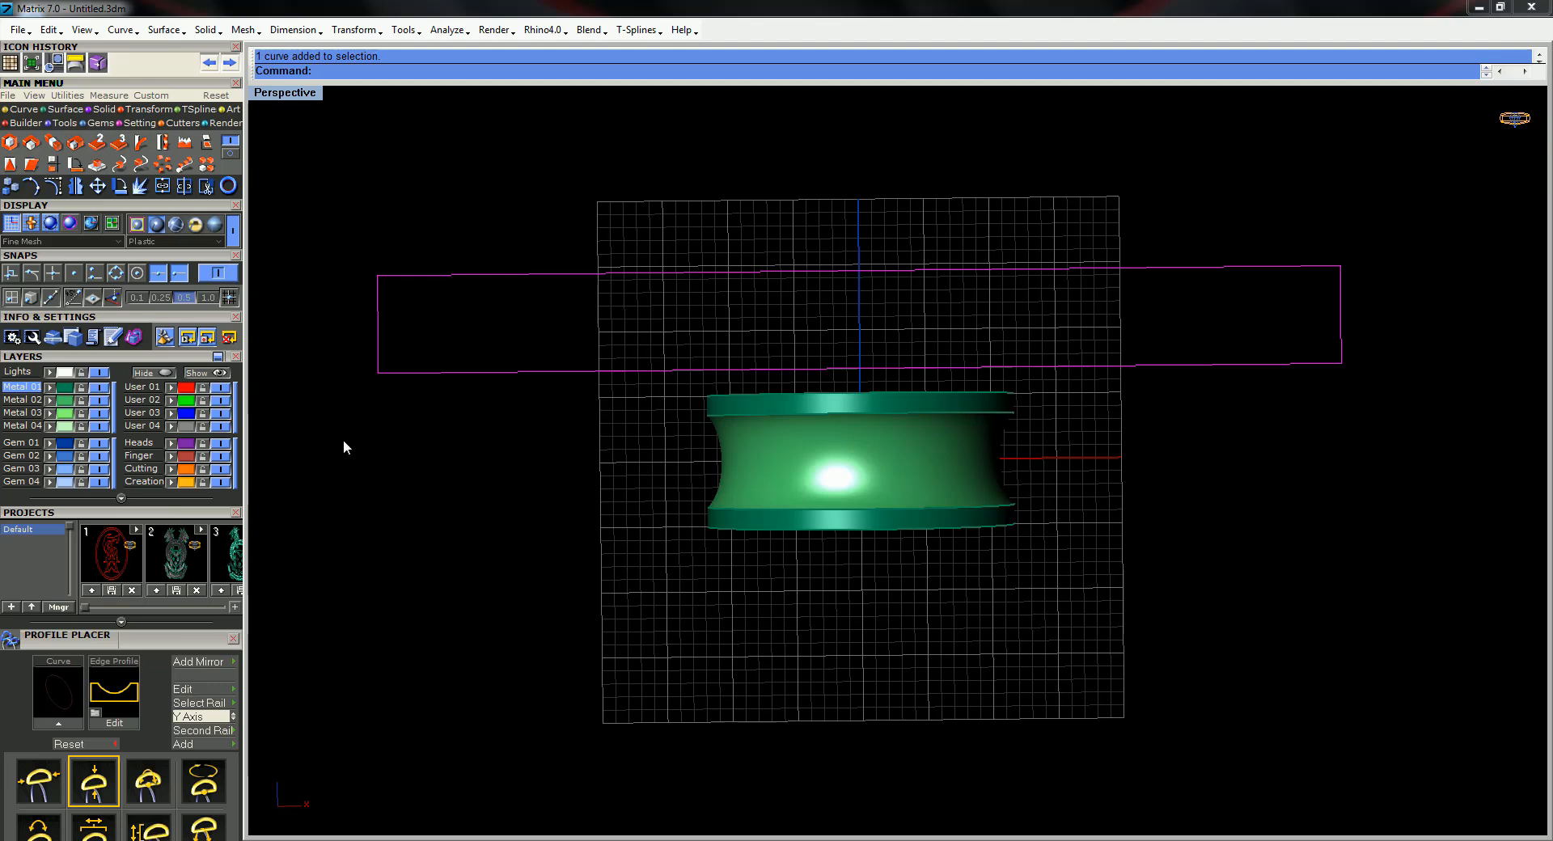
{"action": "key", "text": "Delete"}
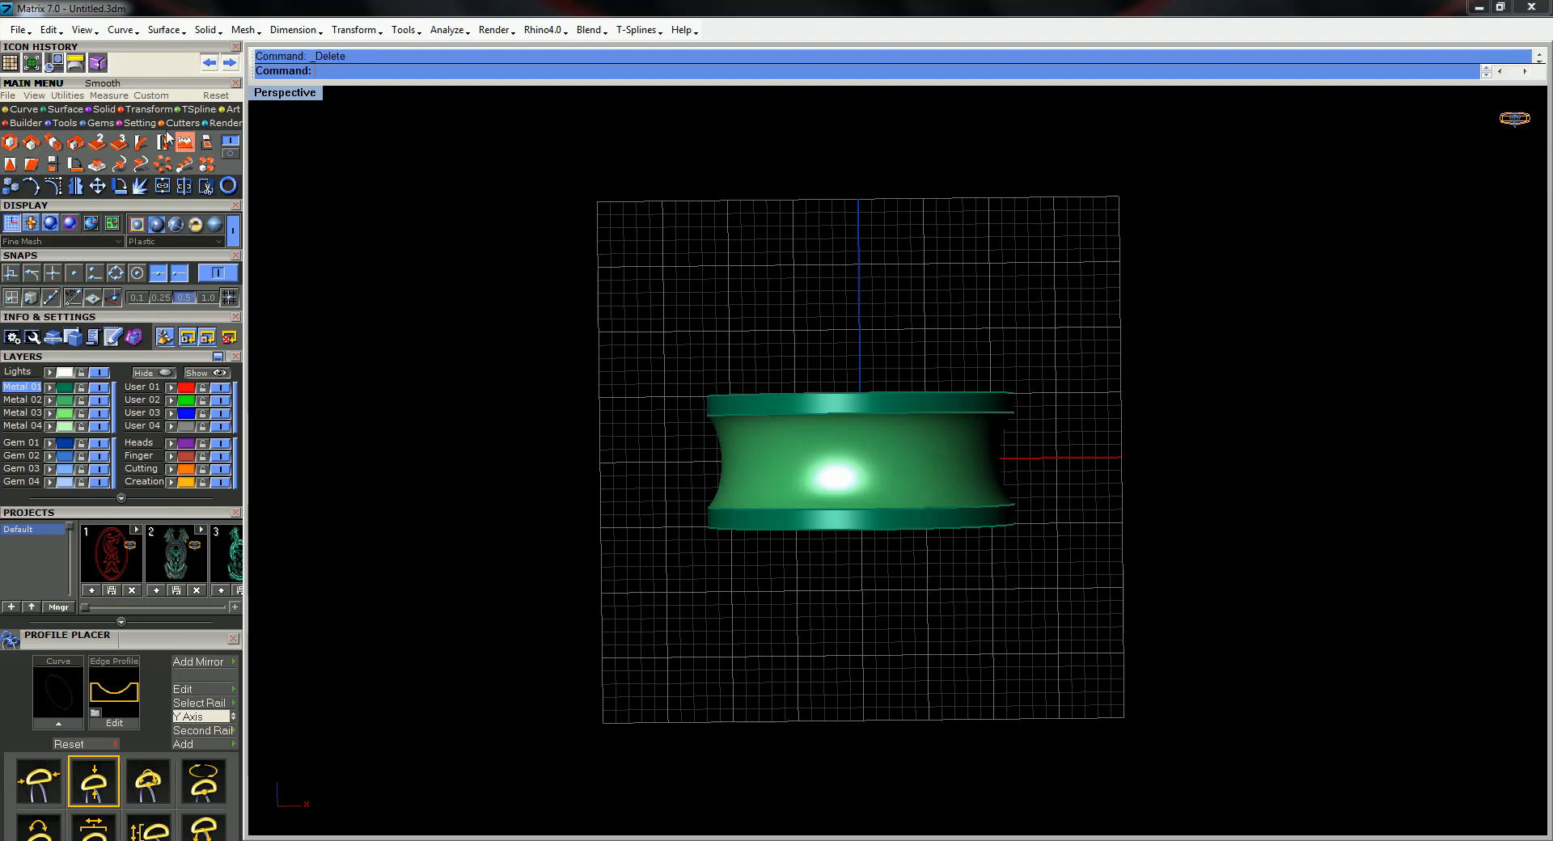
Build a flat base surface from the ring's concave outer surface with Smart Flow Auto Base
{"action": "left_click", "coordinate": [231, 155]}
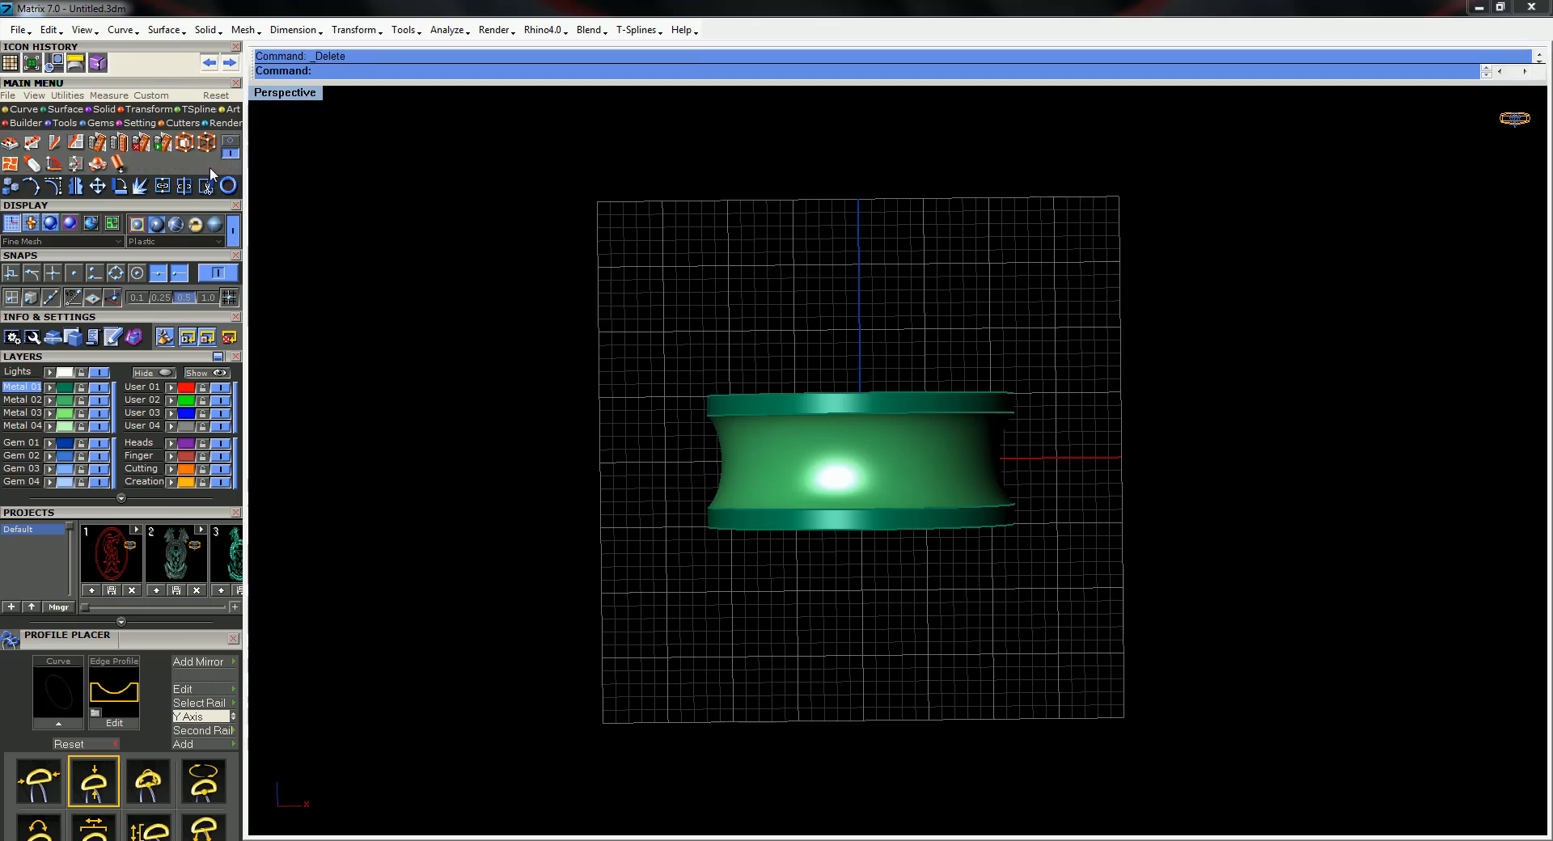
{"action": "left_click", "coordinate": [161, 145]}
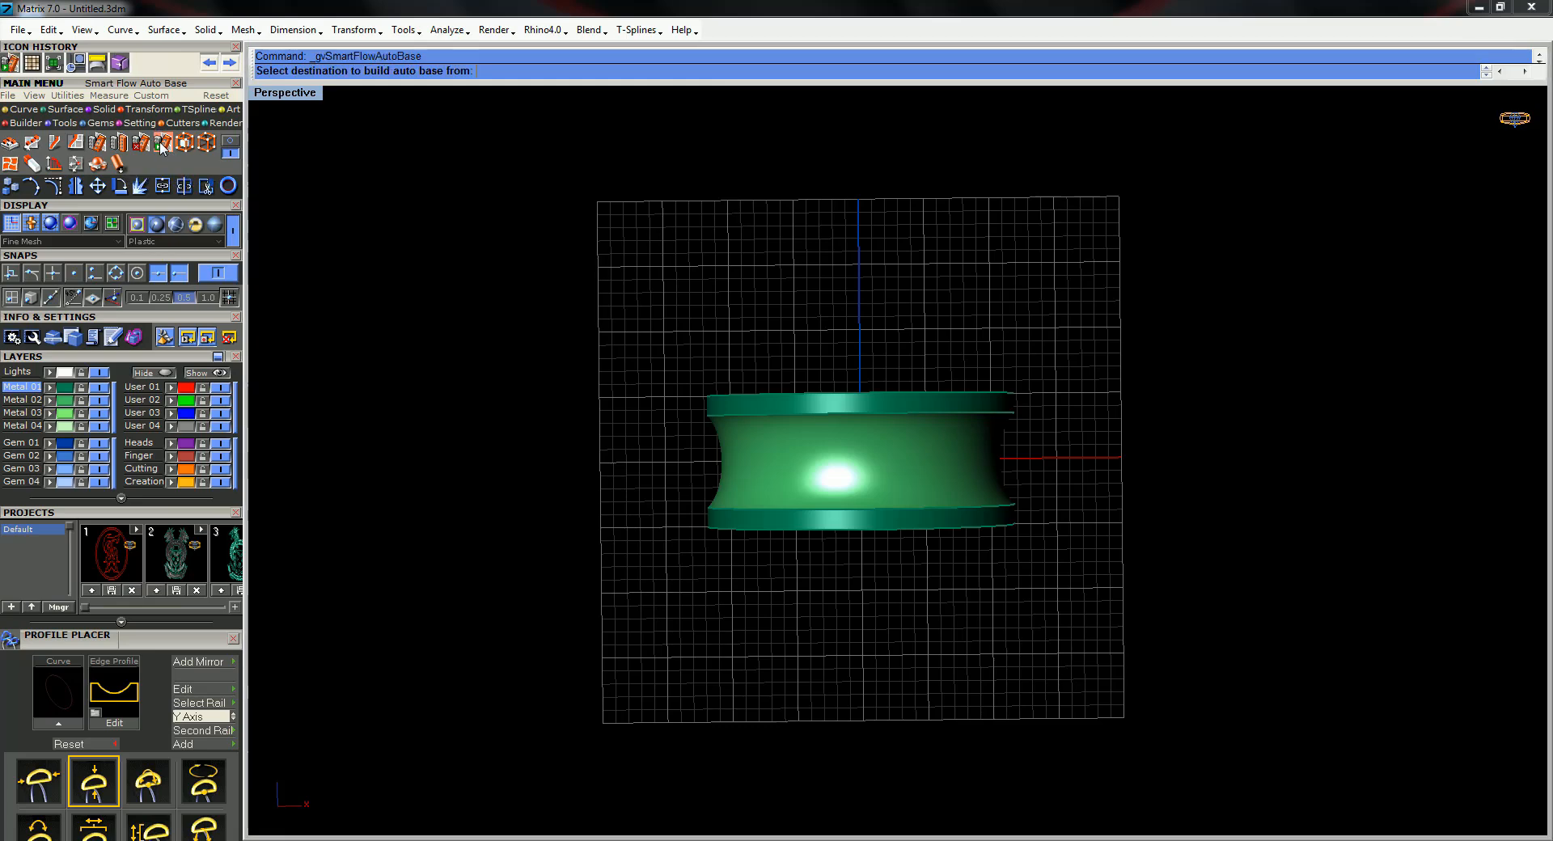
{"action": "right_click_drag", "start_coordinate": [742, 405], "coordinate": [510, 291]}
{"action": "left_click", "coordinate": [851, 313]}
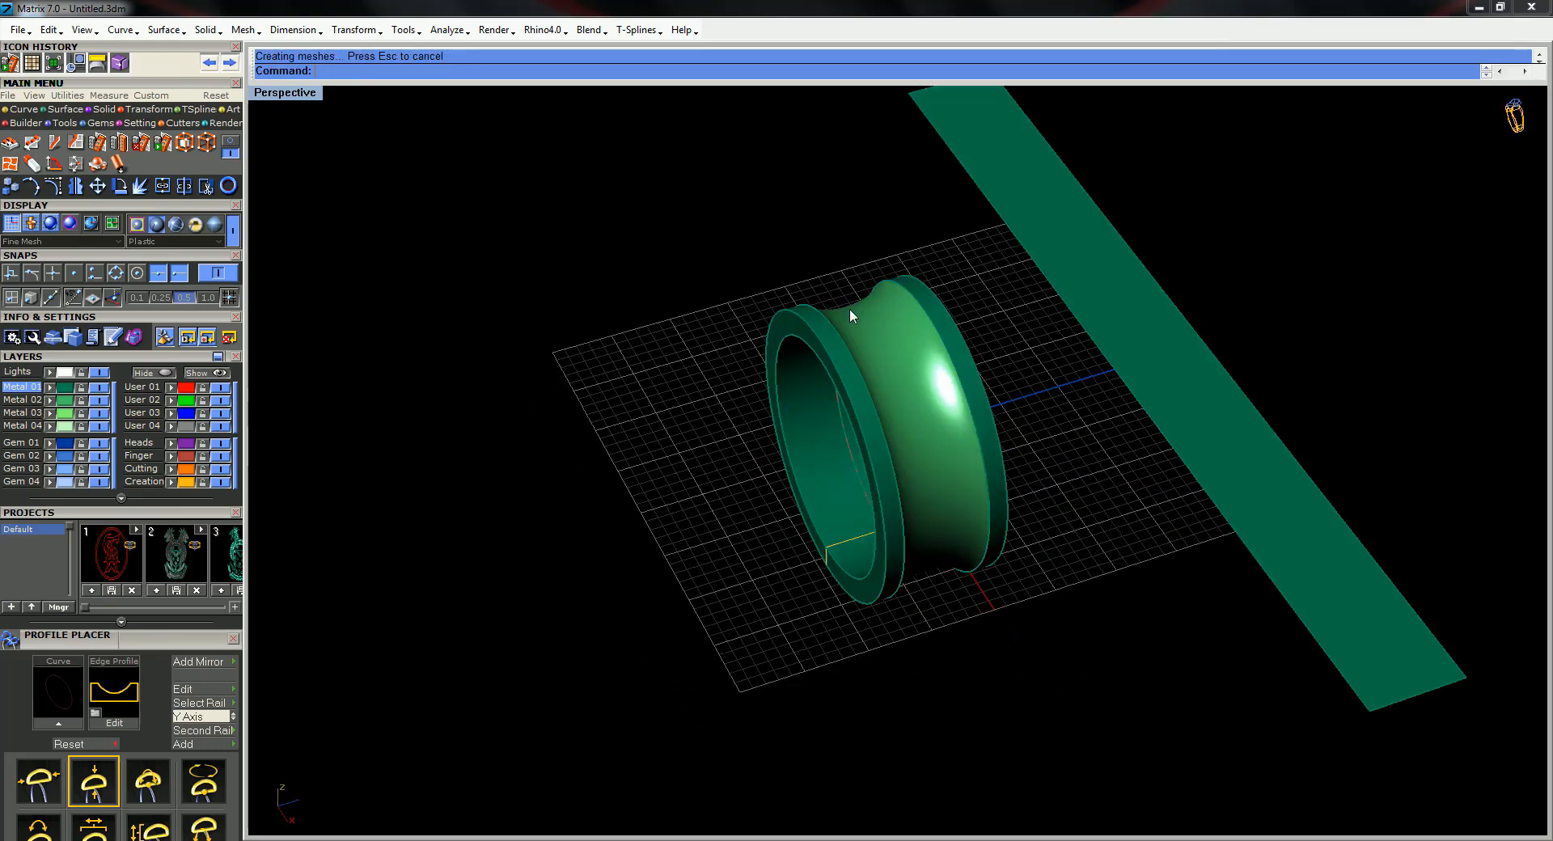
{"action": "right_click_drag", "start_coordinate": [765, 270], "coordinate": [935, 391]}
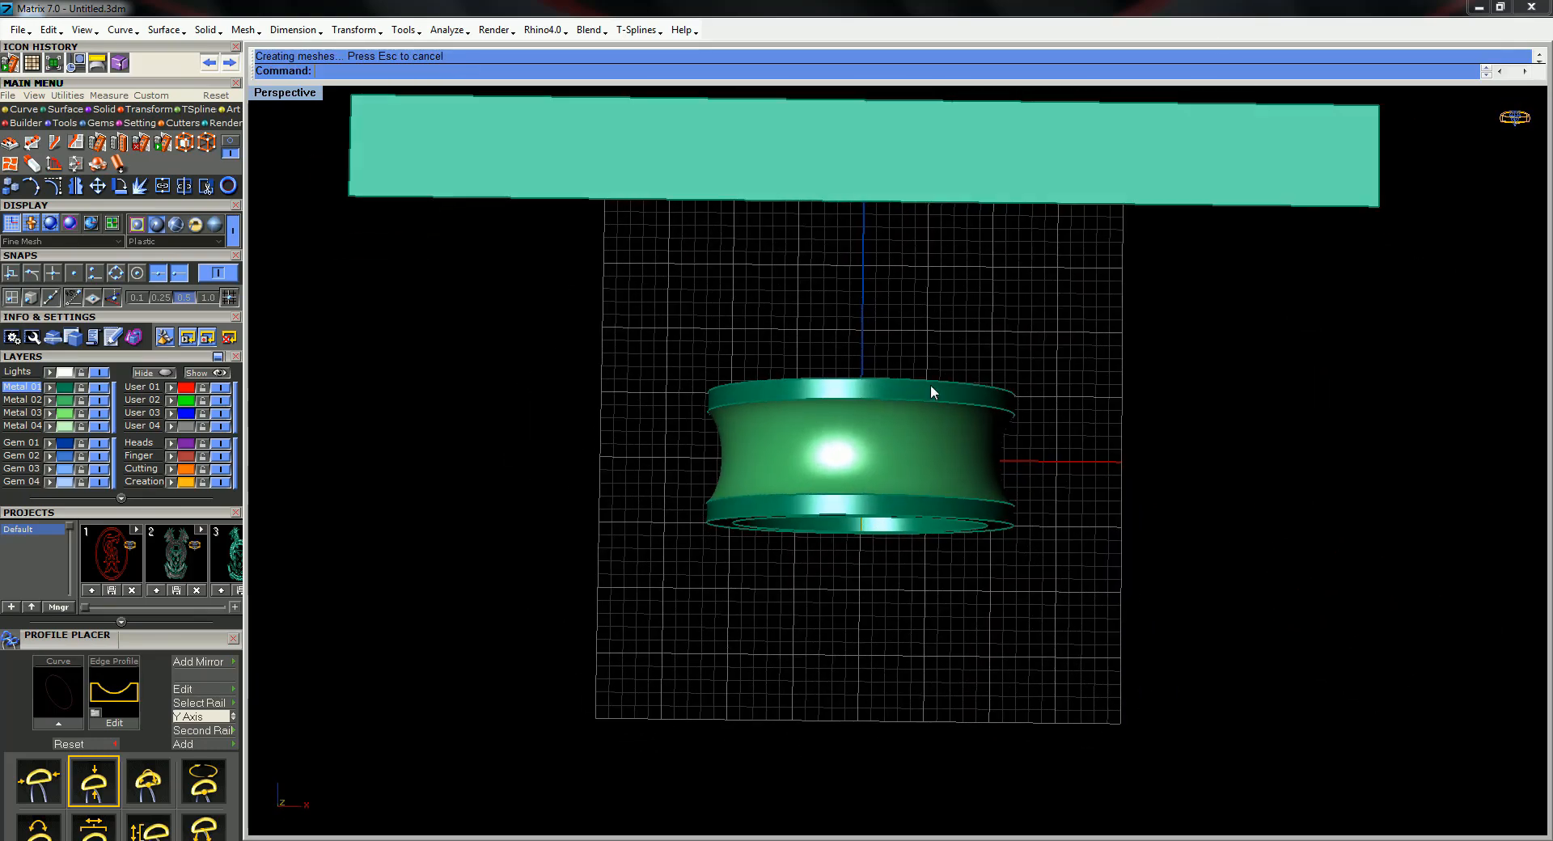
Show the hidden stone-textured strip between the base surface and the ring
{"action": "right_click_drag", "start_coordinate": [833, 310], "coordinate": [925, 457], "text": "shift"}
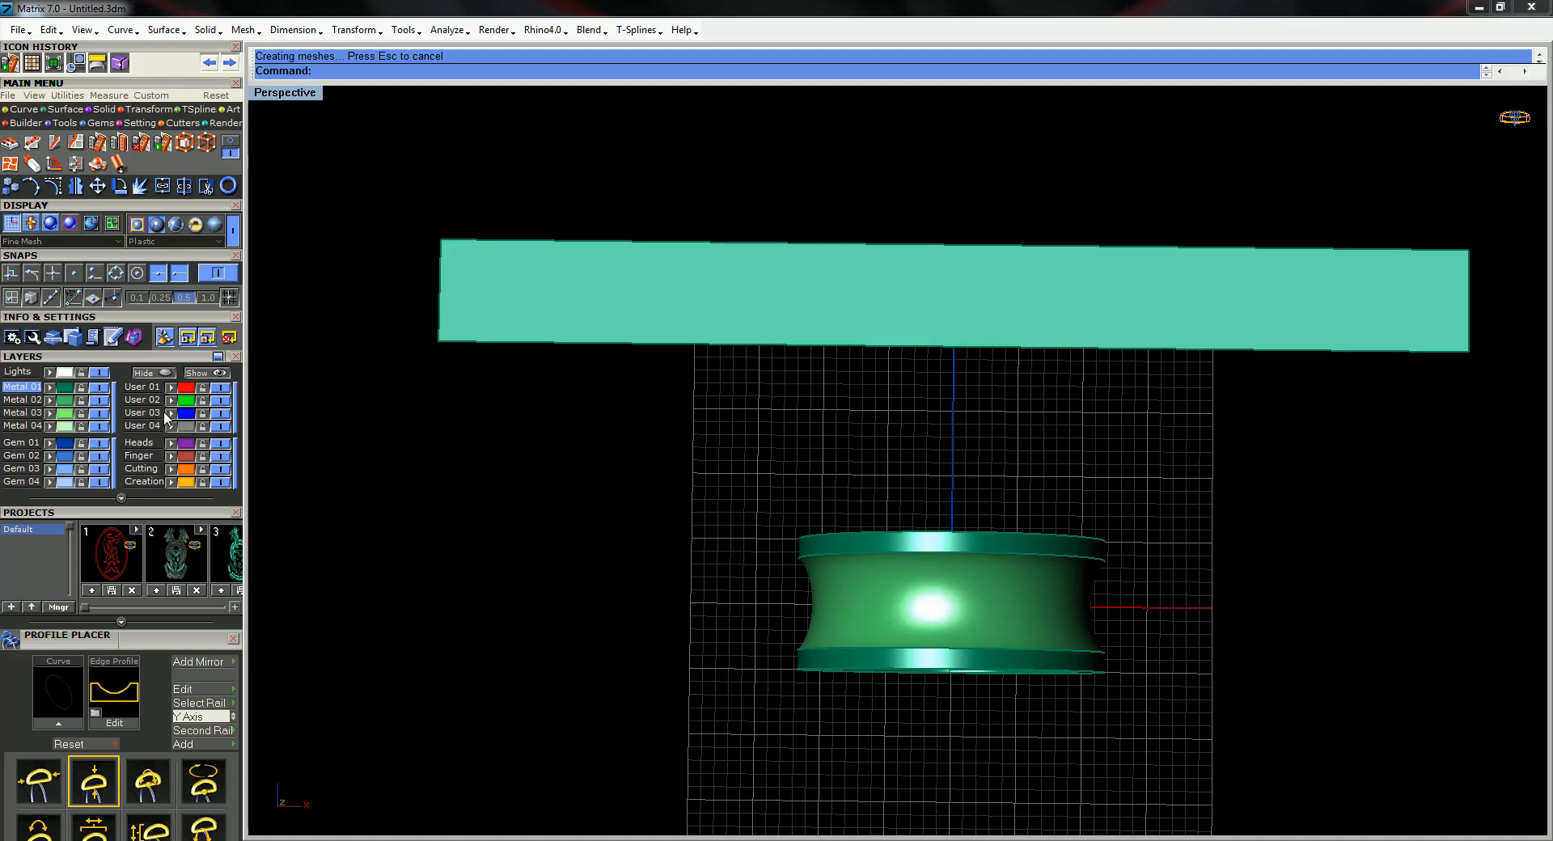
{"action": "left_click", "coordinate": [221, 373]}
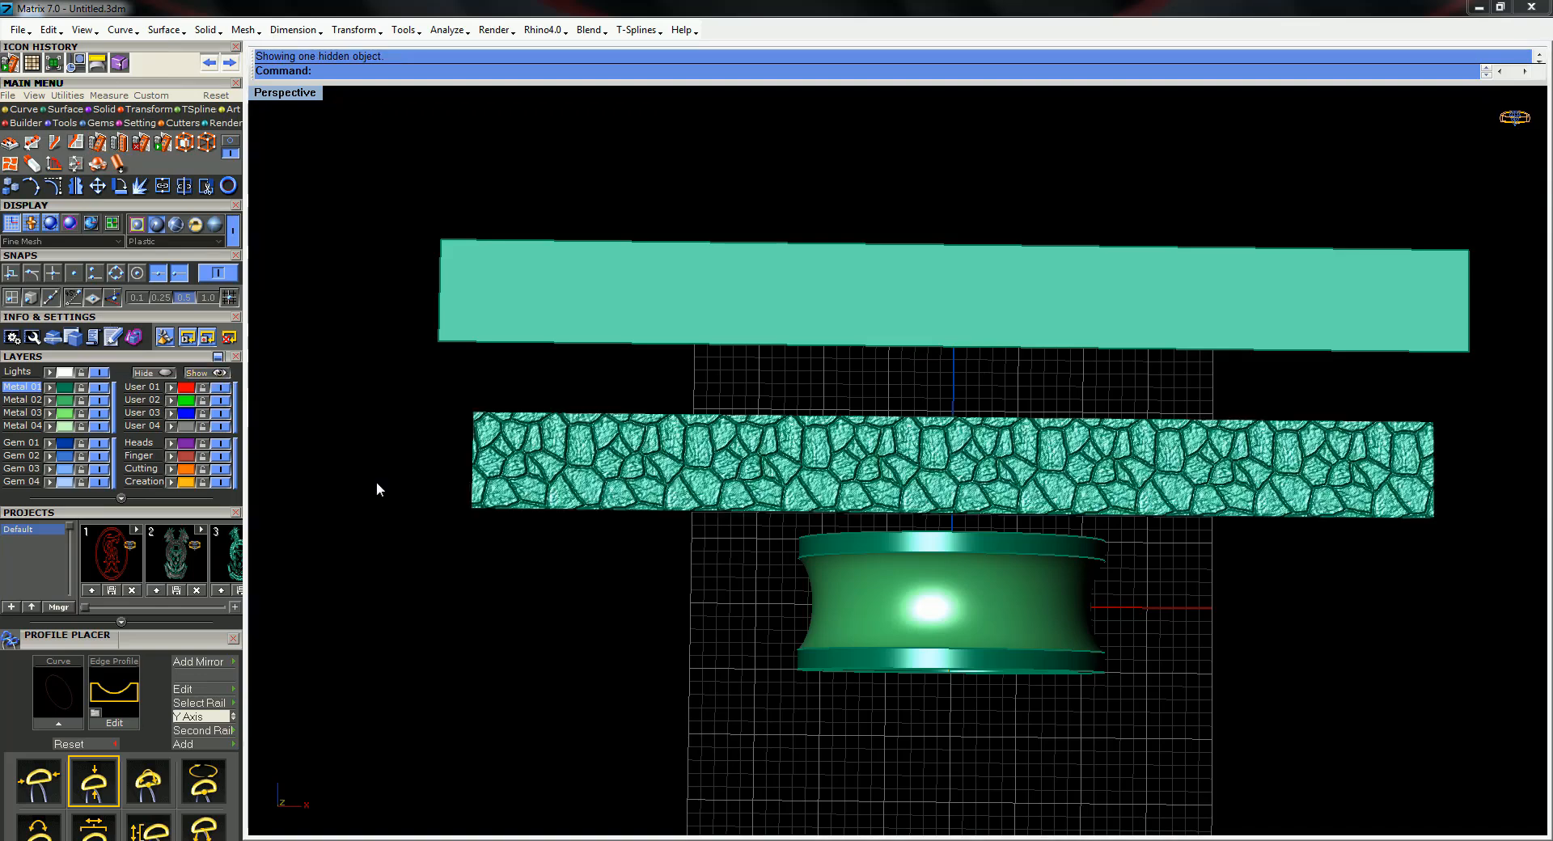
{"action": "right_click_drag", "start_coordinate": [651, 422], "coordinate": [570, 421]}
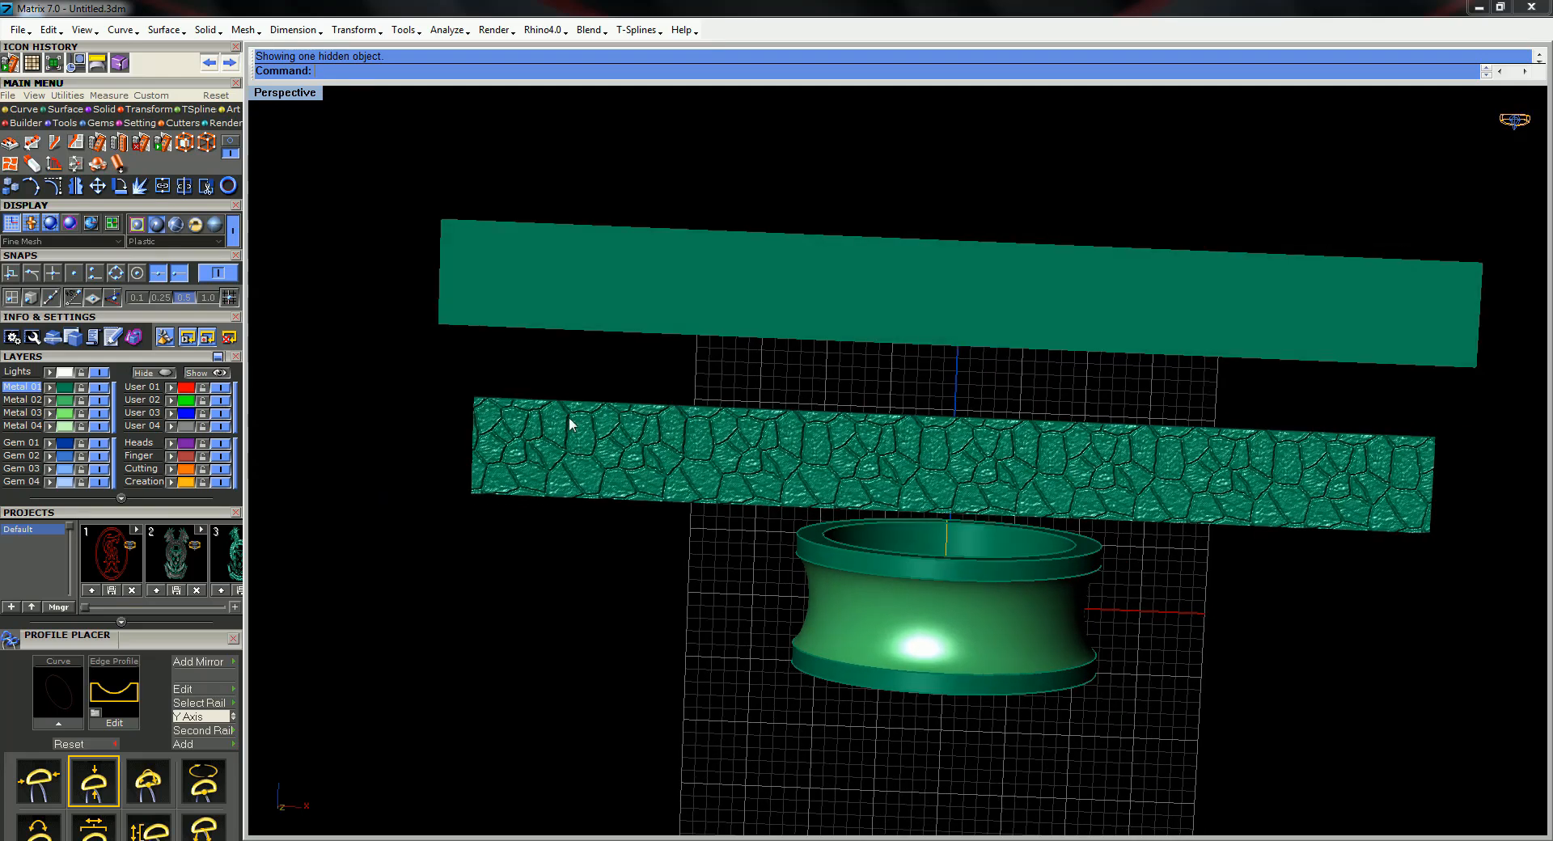
Set up Smart Flow with the flat rectangle as base surface and the ring's concave outer surface as destination
{"action": "left_click", "coordinate": [100, 144]}
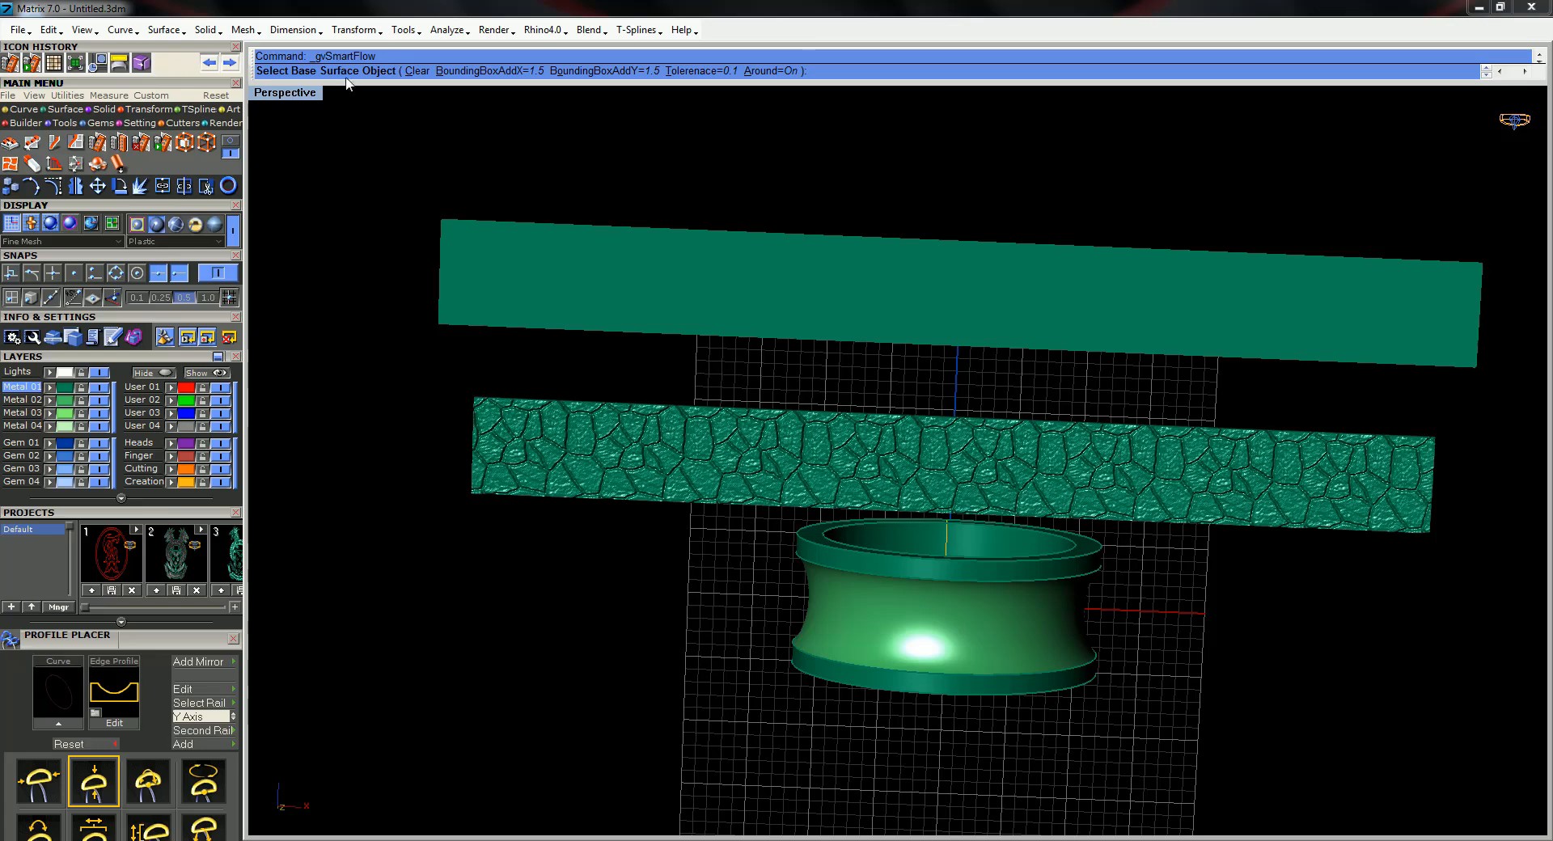
{"action": "left_click", "coordinate": [629, 292]}
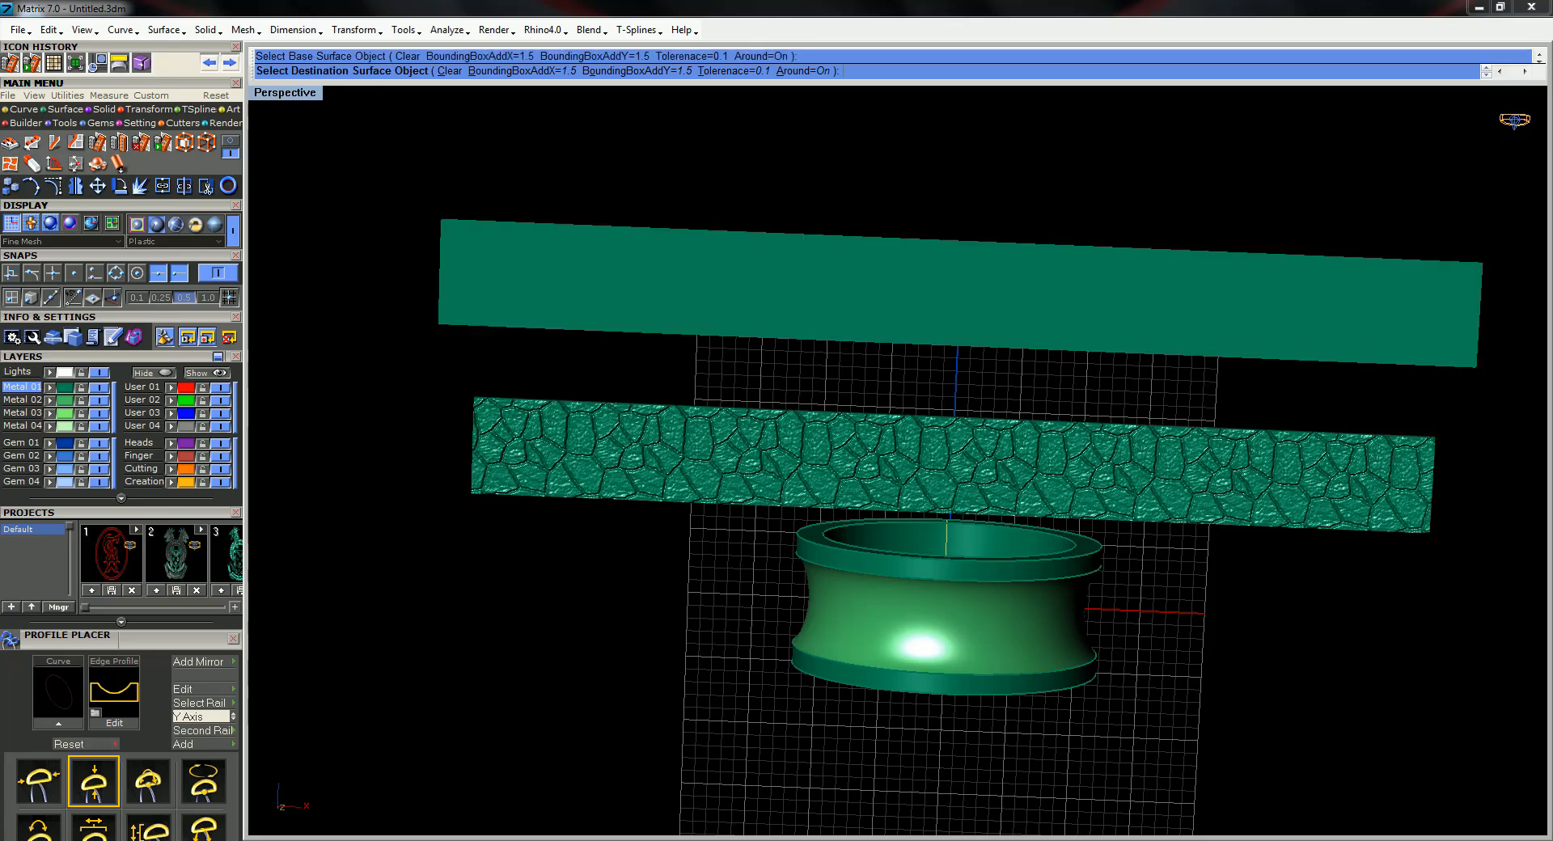
{"action": "right_click_drag", "start_coordinate": [954, 613], "coordinate": [851, 393]}
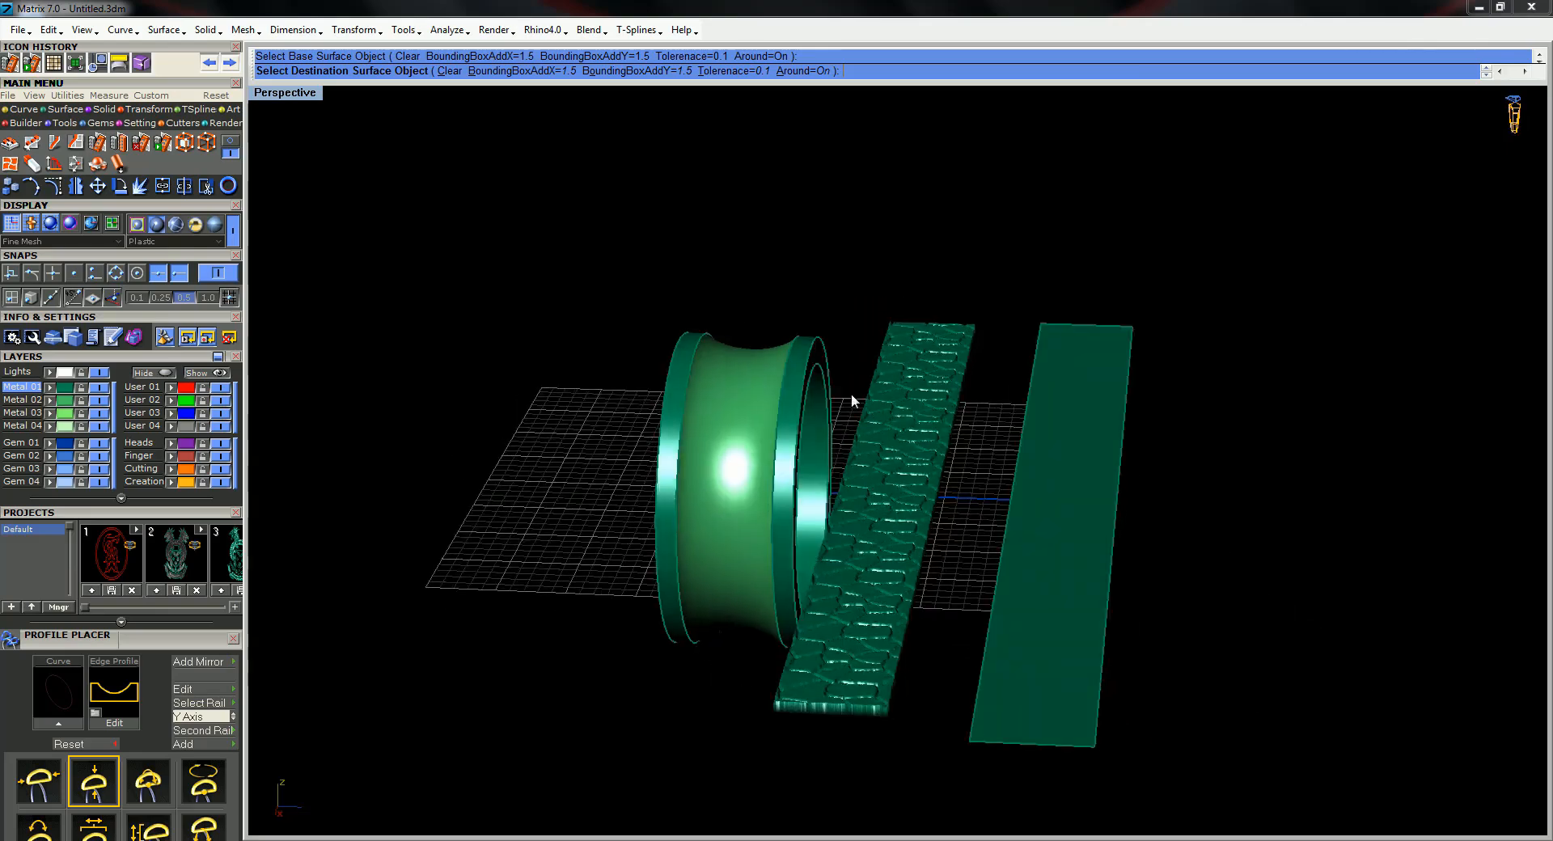
{"action": "left_click", "coordinate": [754, 351]}
{"action": "right_click_drag", "start_coordinate": [754, 352], "coordinate": [774, 469]}
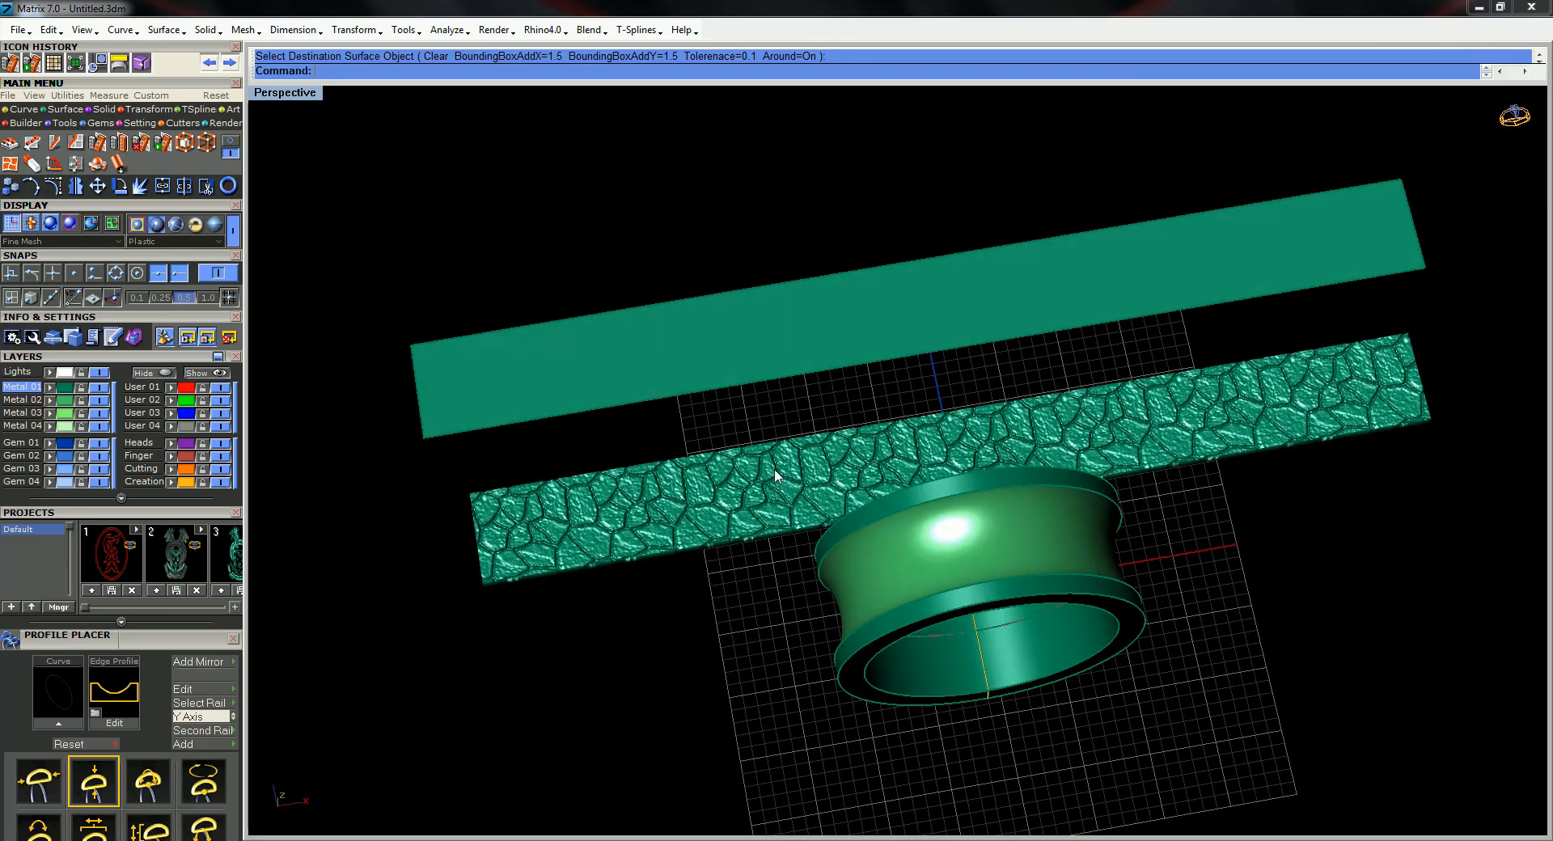
Move the stone-textured strip onto the flat base surface in the Looking Down view, centred within its length
{"action": "double_click", "coordinate": [301, 95]}
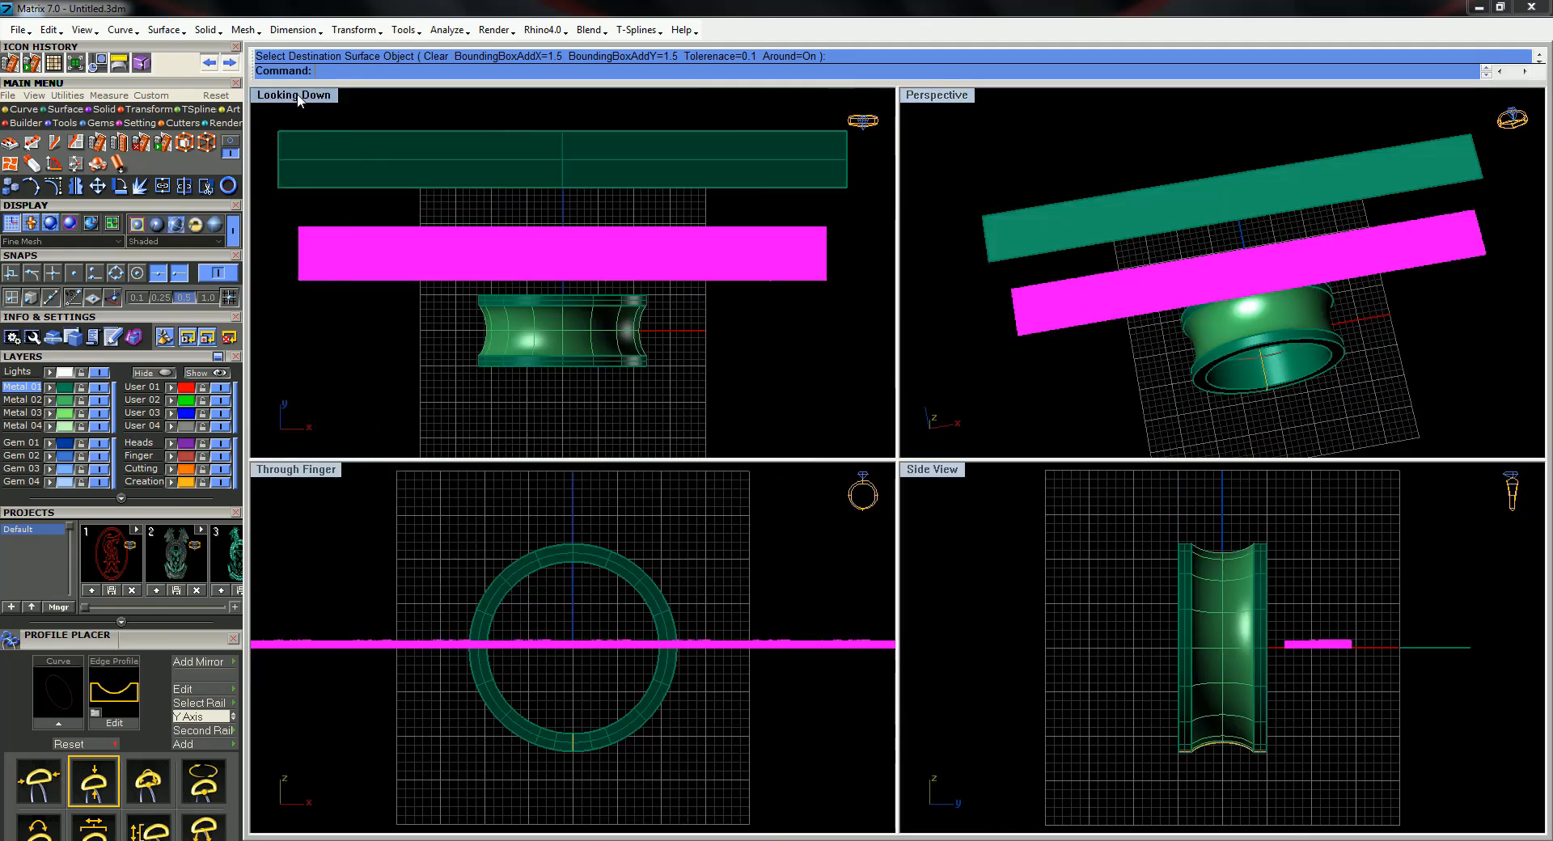
{"action": "double_click", "coordinate": [297, 95]}
{"action": "left_click_drag", "start_coordinate": [884, 444], "coordinate": [880, 254]}
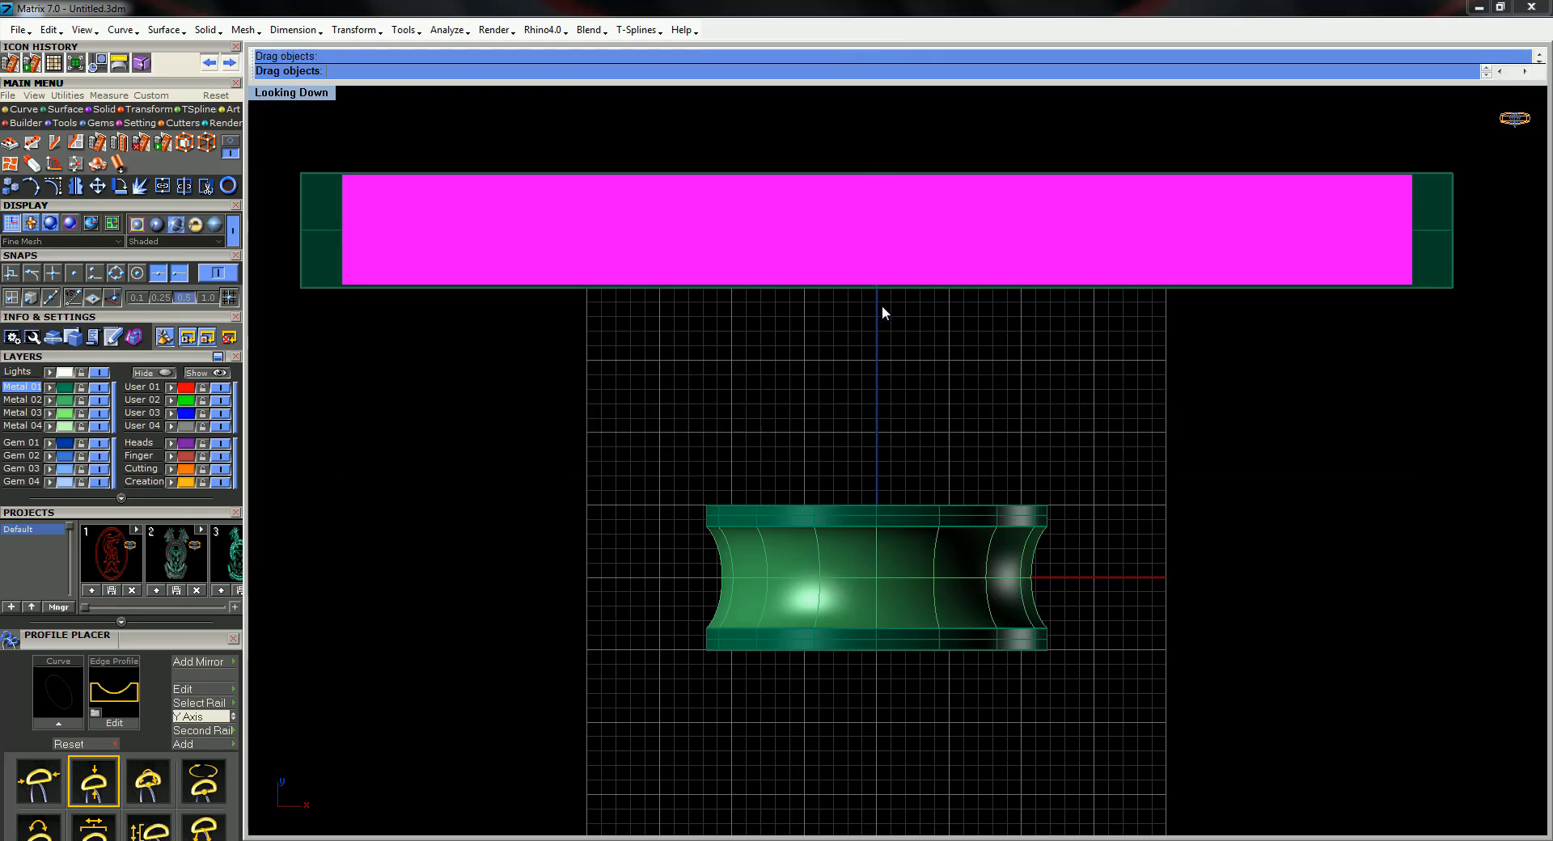
{"action": "double_click", "coordinate": [320, 94]}
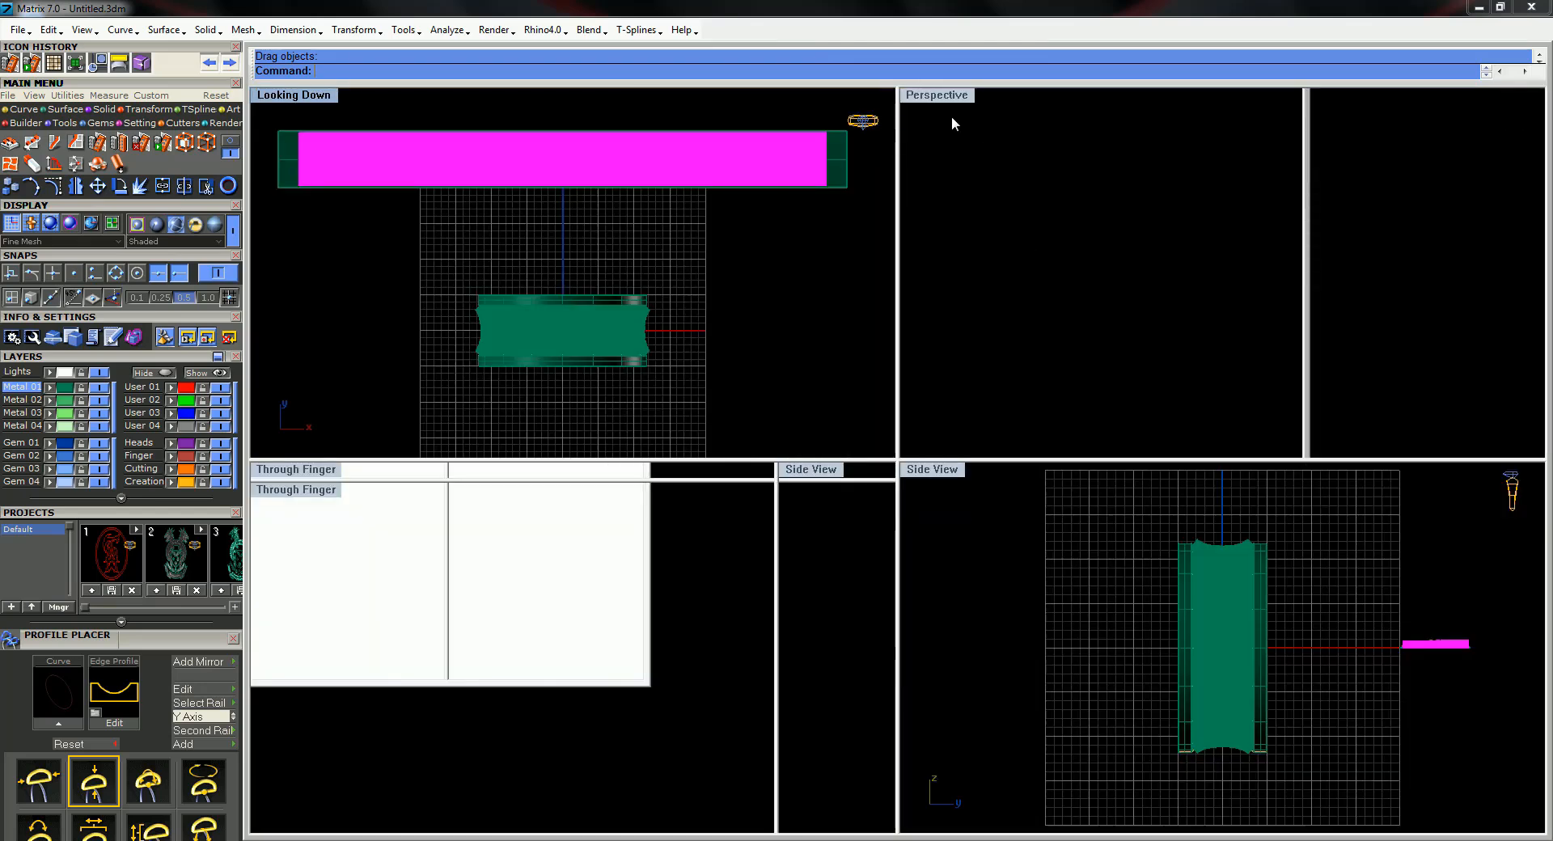
{"action": "double_click", "coordinate": [937, 96]}
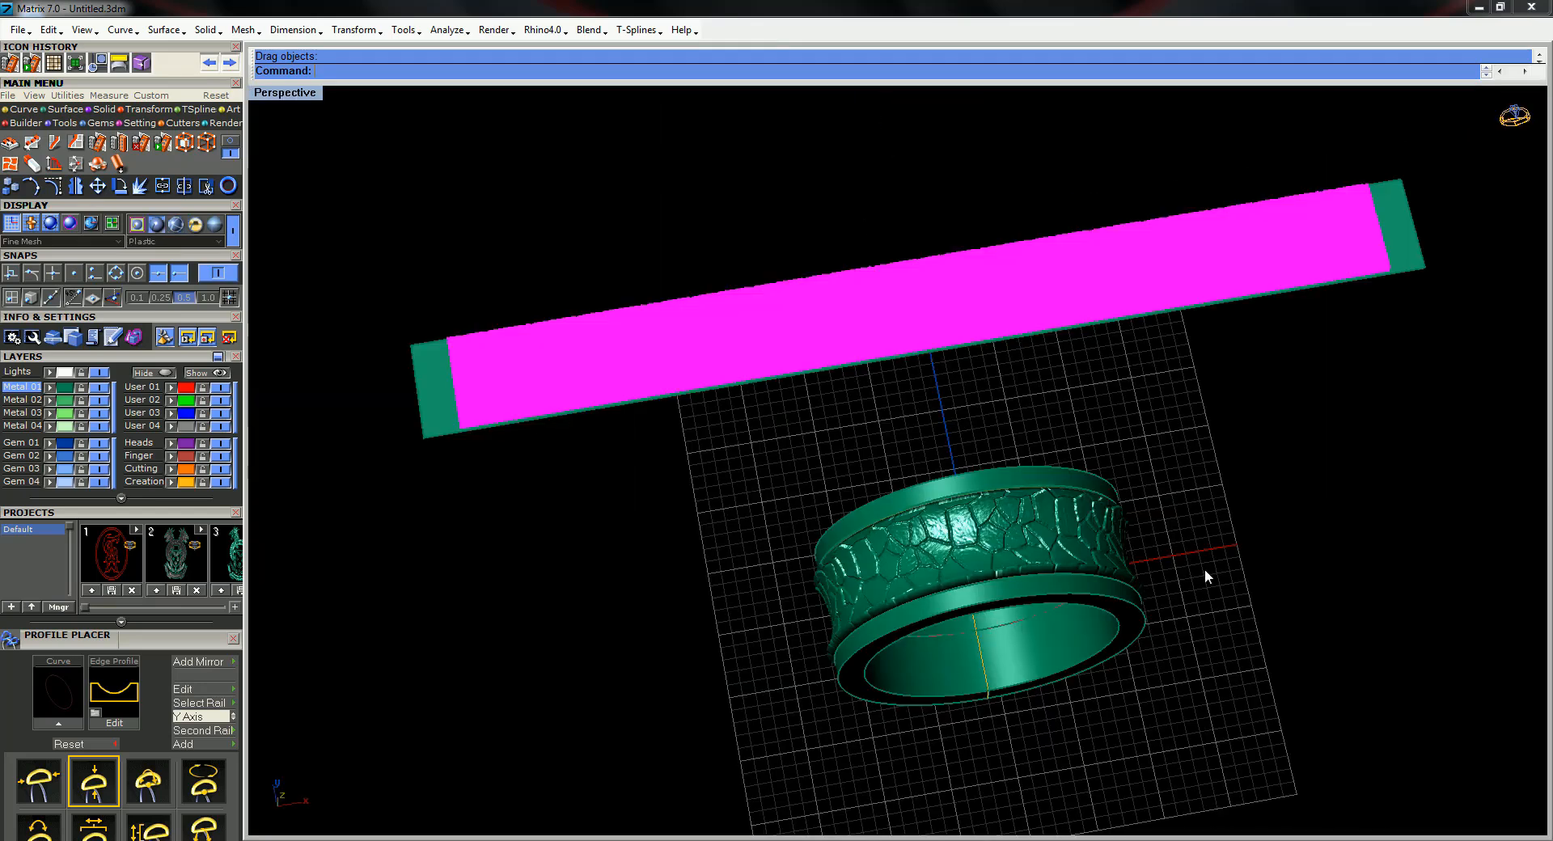
{"action": "right_click_drag", "start_coordinate": [967, 361], "coordinate": [679, 371]}
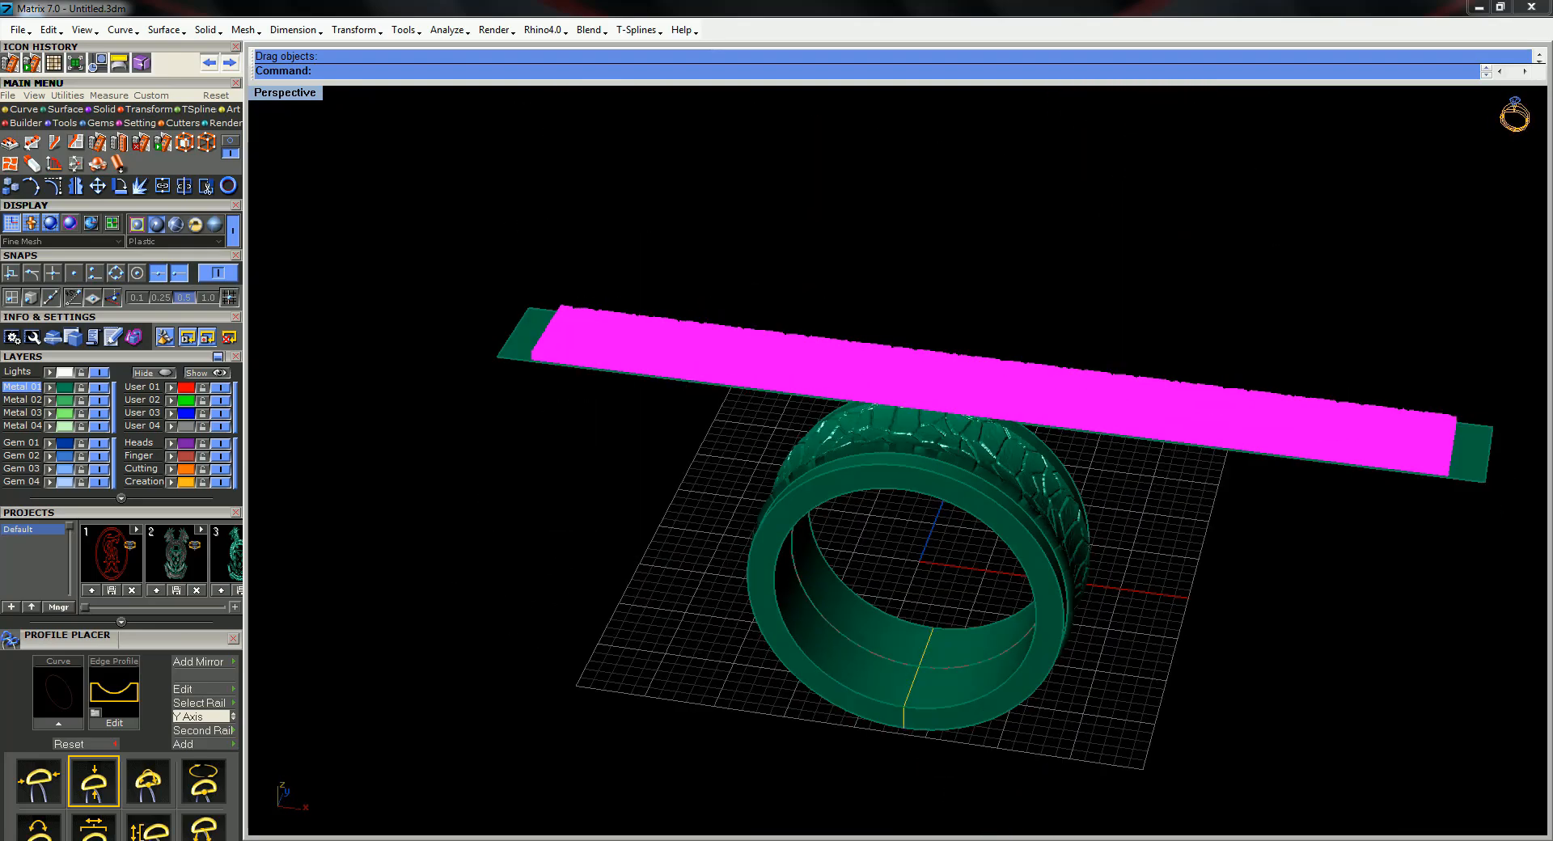
Lower the stone-textured strip in the Side View so that its thickness is centred on the base surface
{"action": "double_click", "coordinate": [294, 95]}
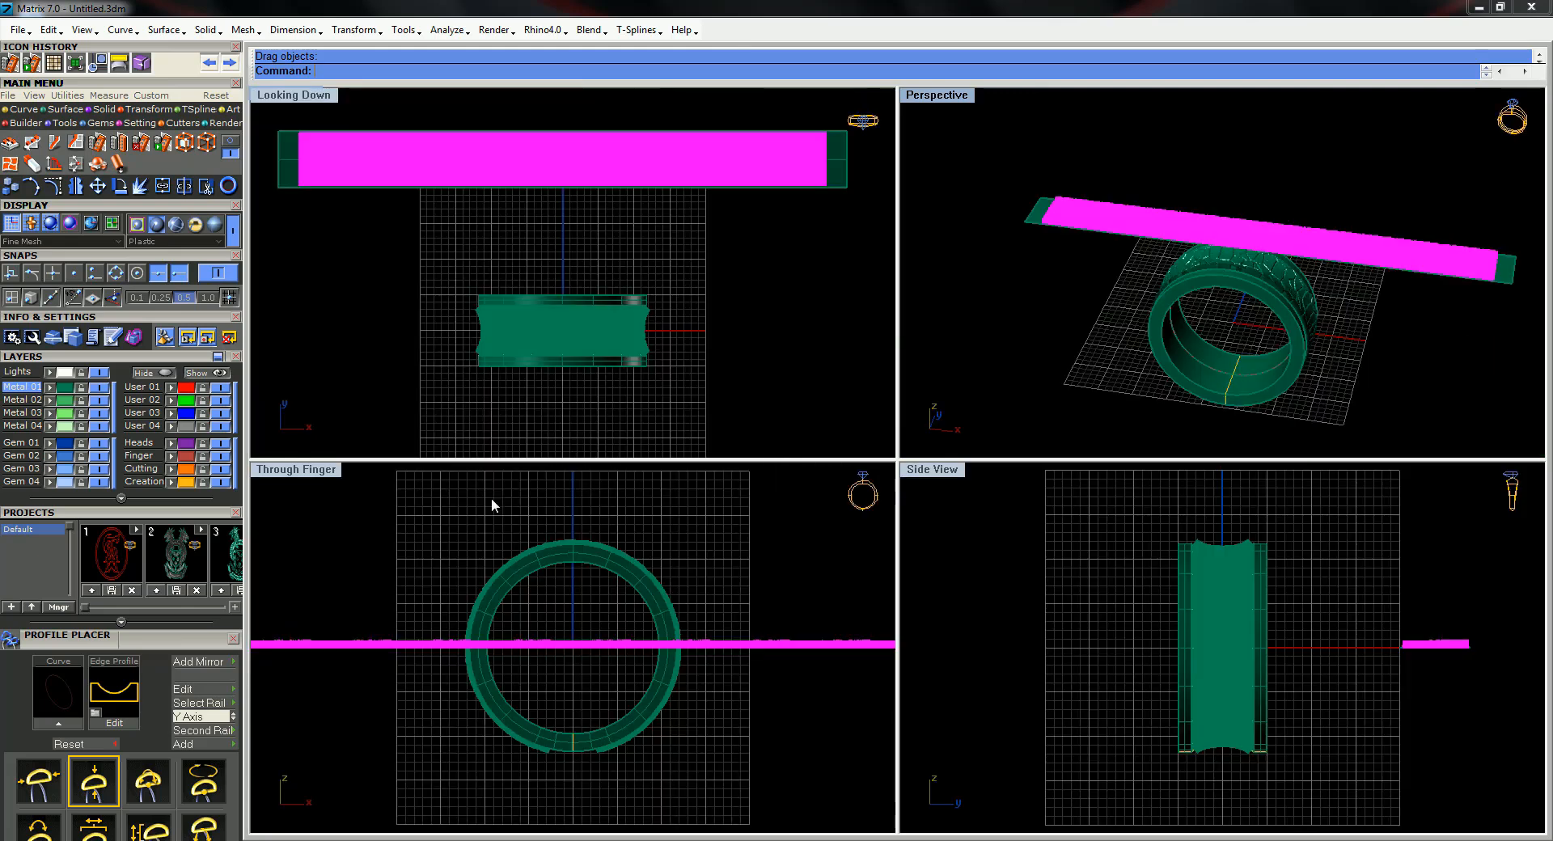
{"action": "double_click", "coordinate": [938, 470]}
{"action": "scroll", "coordinate": [1318, 453], "scroll_direction": "up", "scroll_amount": 5}
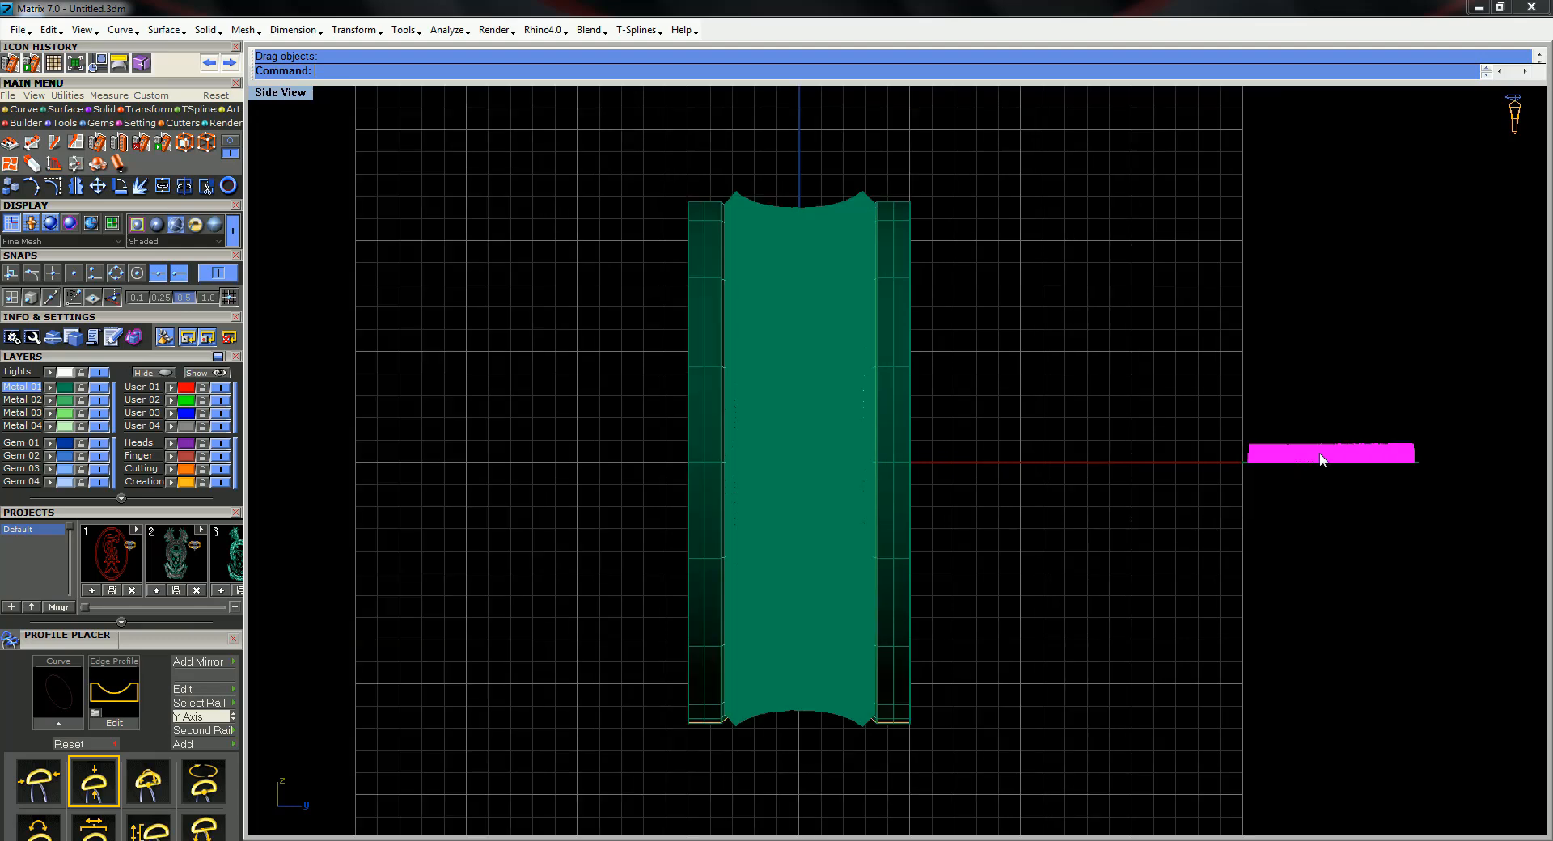
{"action": "scroll", "coordinate": [1319, 453], "scroll_direction": "up", "scroll_amount": 3}
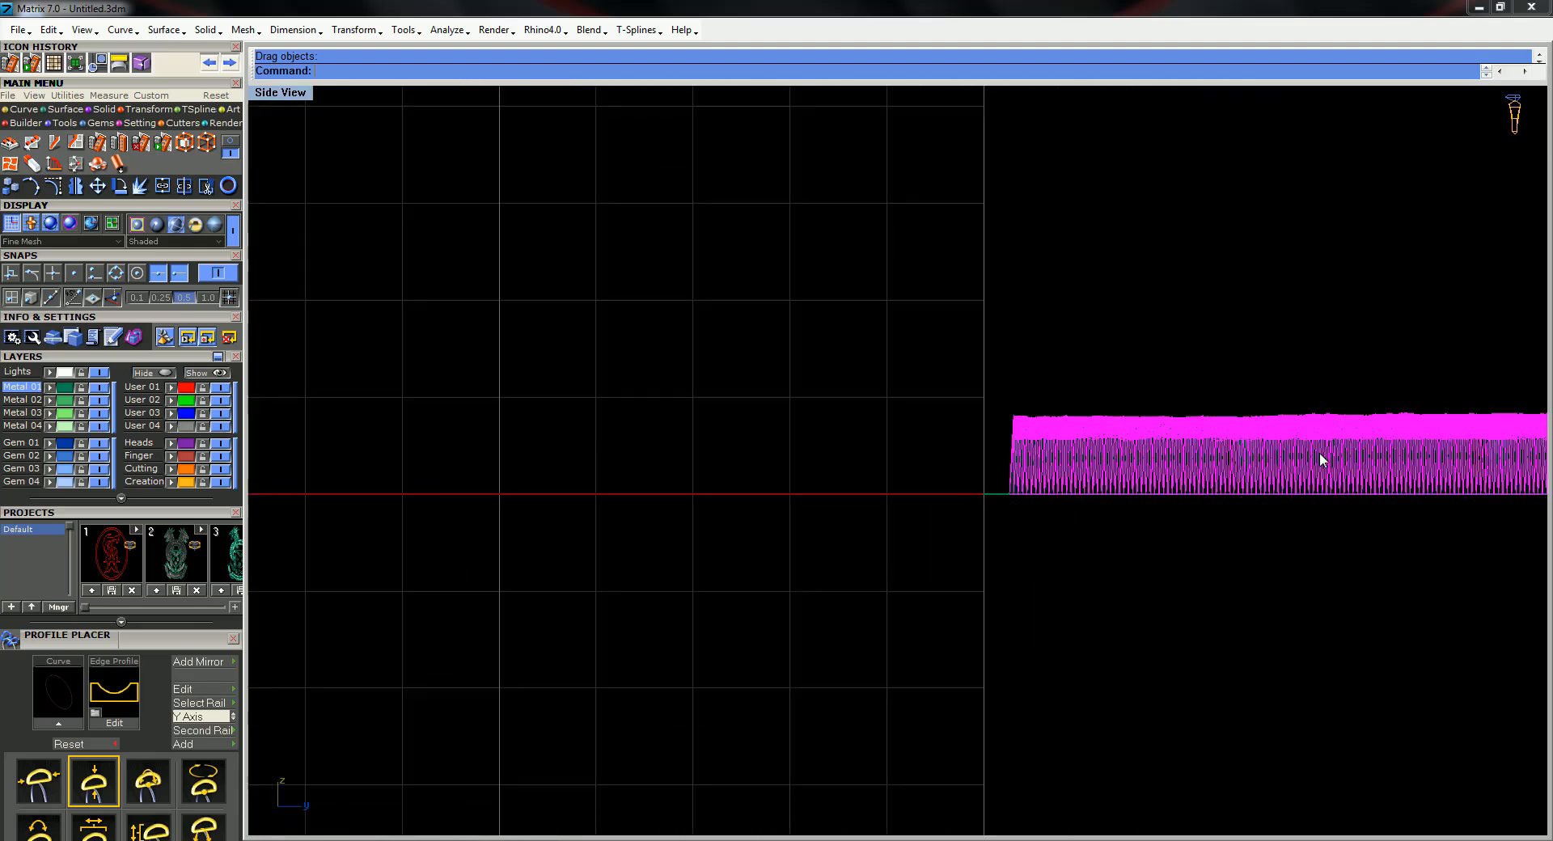
{"action": "left_click_drag", "start_coordinate": [1249, 440], "coordinate": [1238, 479]}
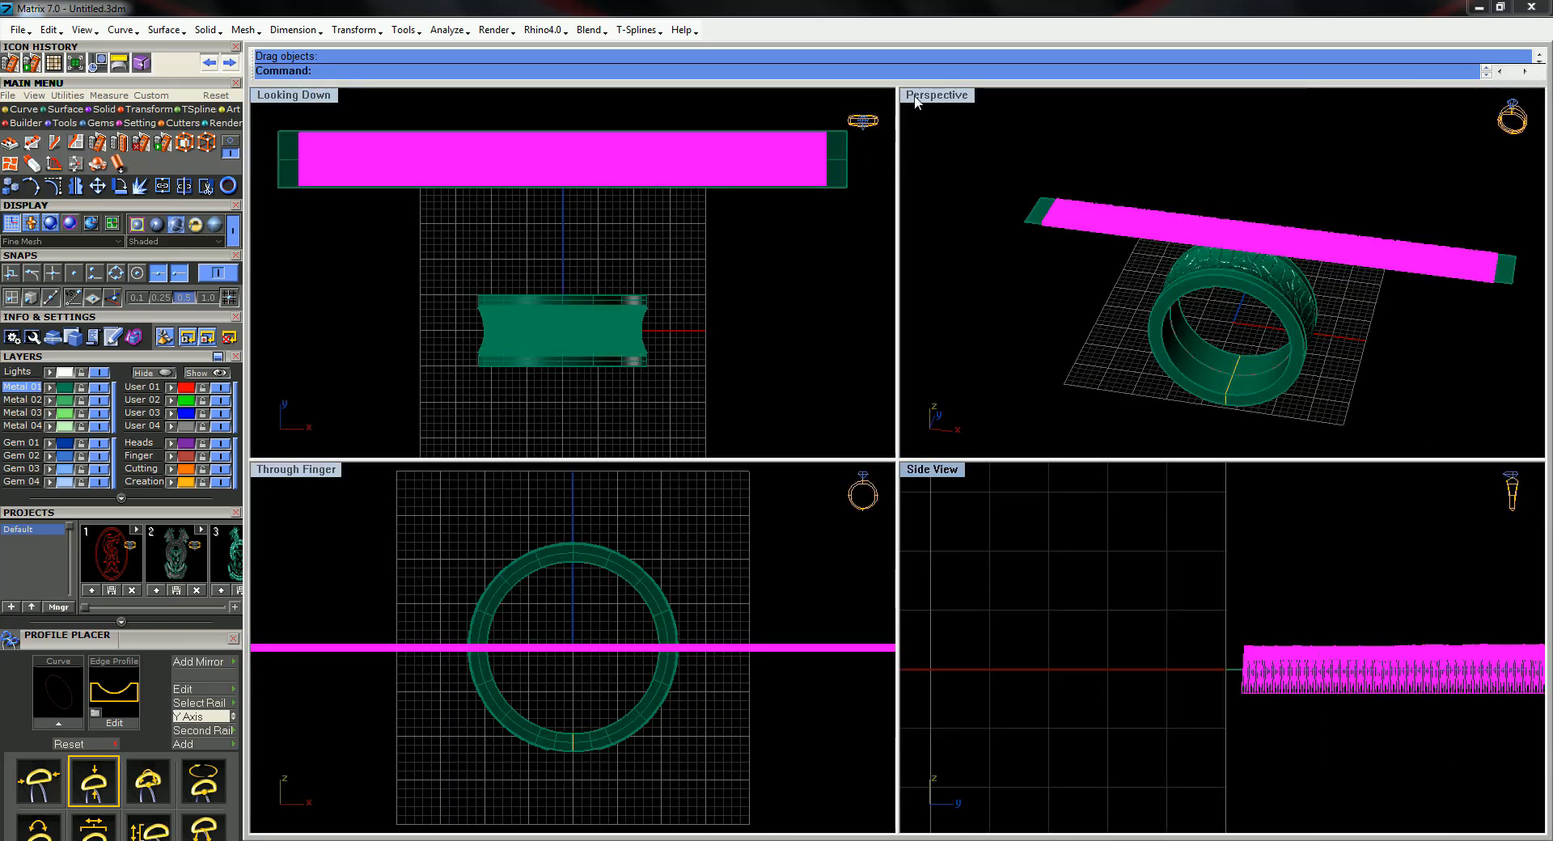
{"action": "double_click", "coordinate": [916, 99]}
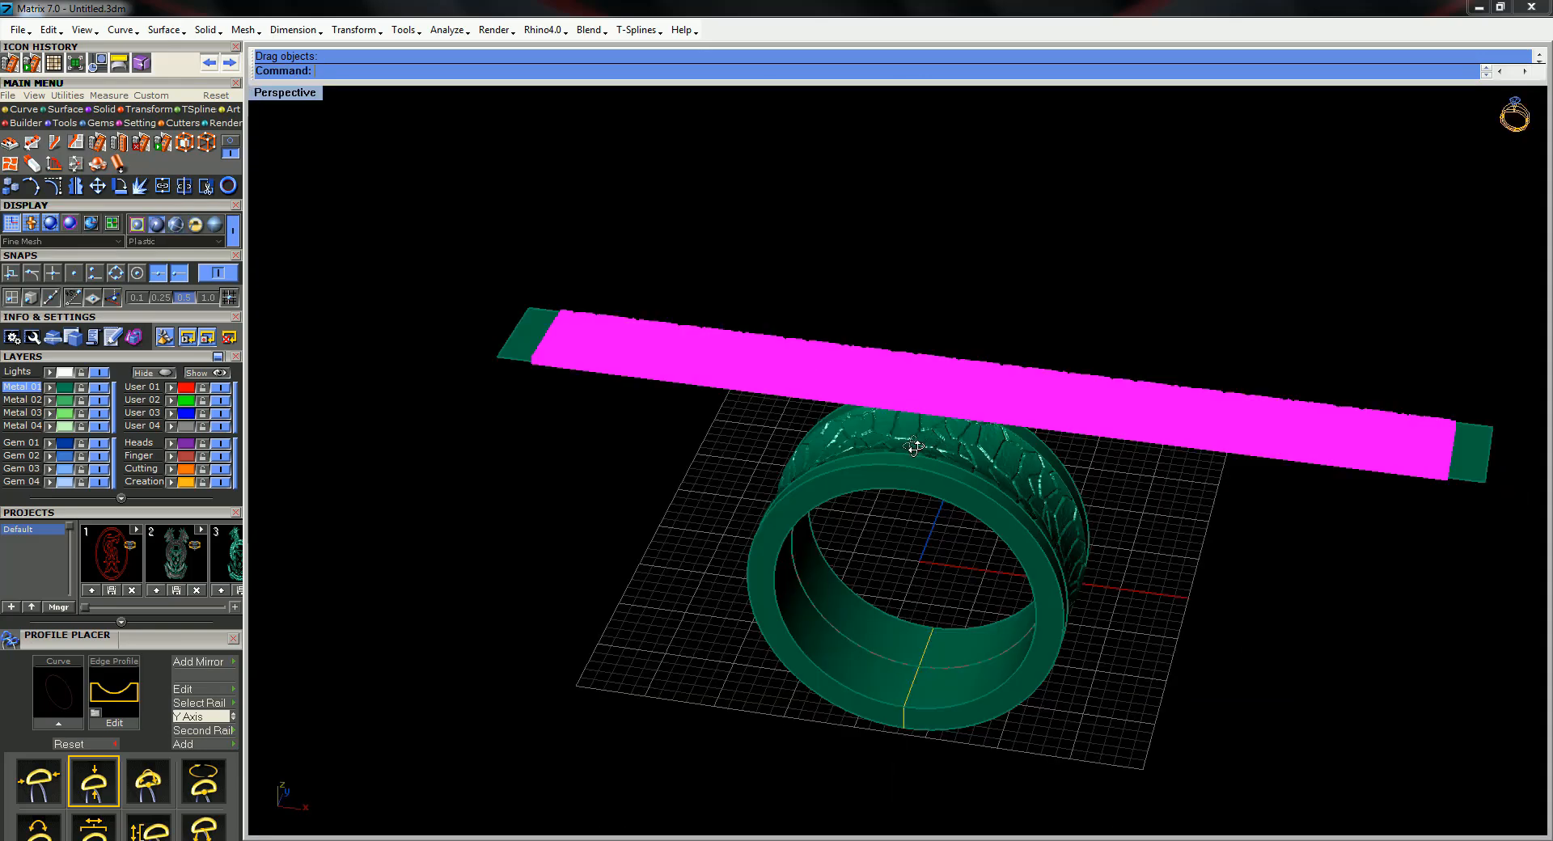
{"action": "right_click_drag", "start_coordinate": [913, 444], "coordinate": [743, 390]}
{"action": "scroll", "coordinate": [743, 390], "scroll_direction": "up", "scroll_amount": 5}
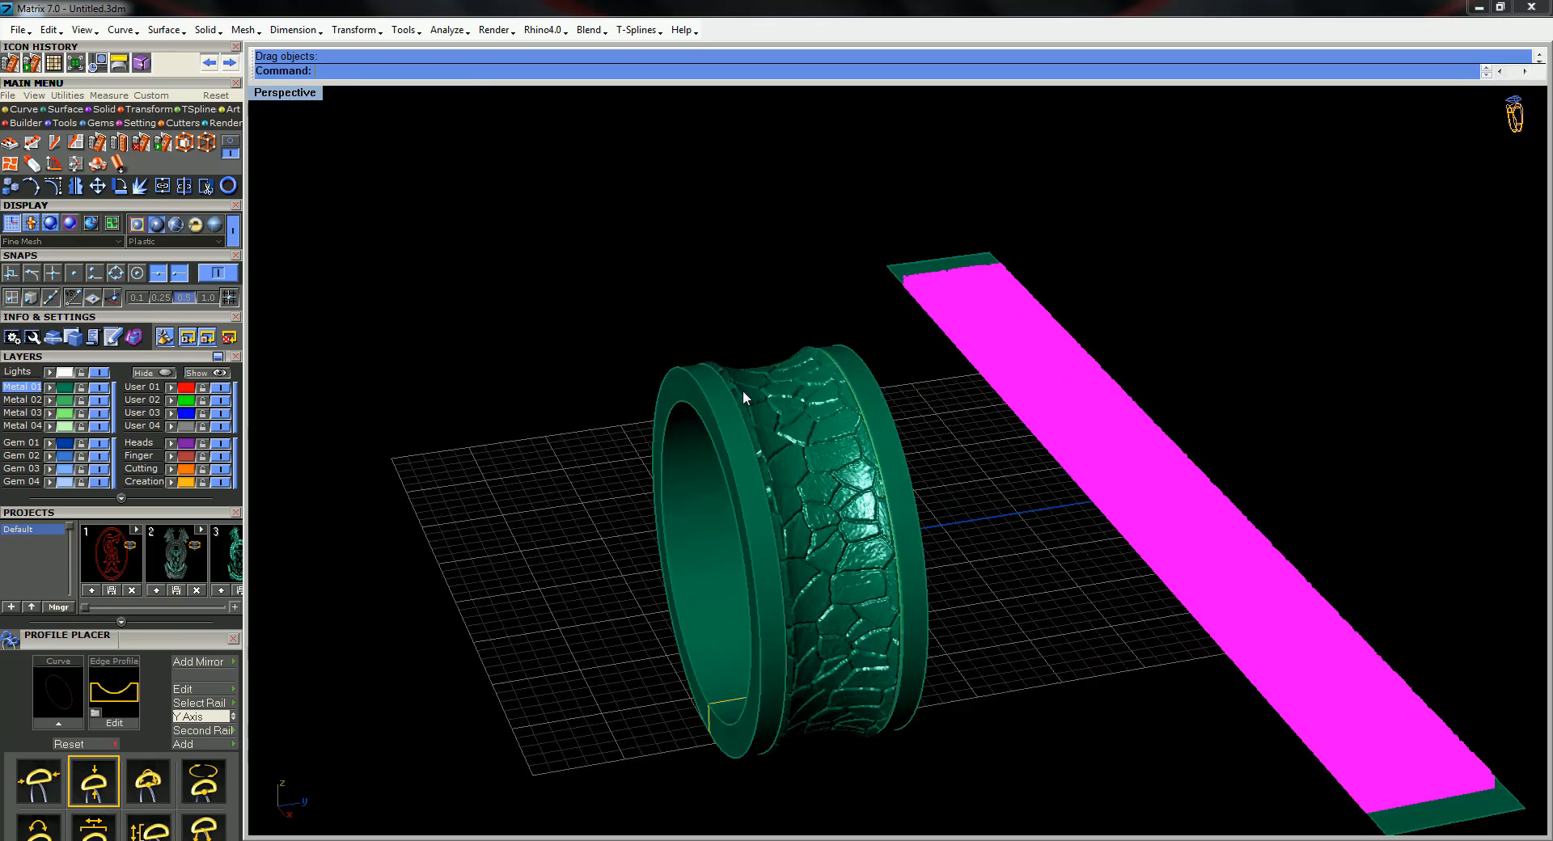
Scale the stone-textured strip in one direction in the Looking Down view, from its lengthwise centre, until its ends match the base surface's ends
{"action": "scroll", "coordinate": [742, 390], "scroll_direction": "up", "scroll_amount": 2}
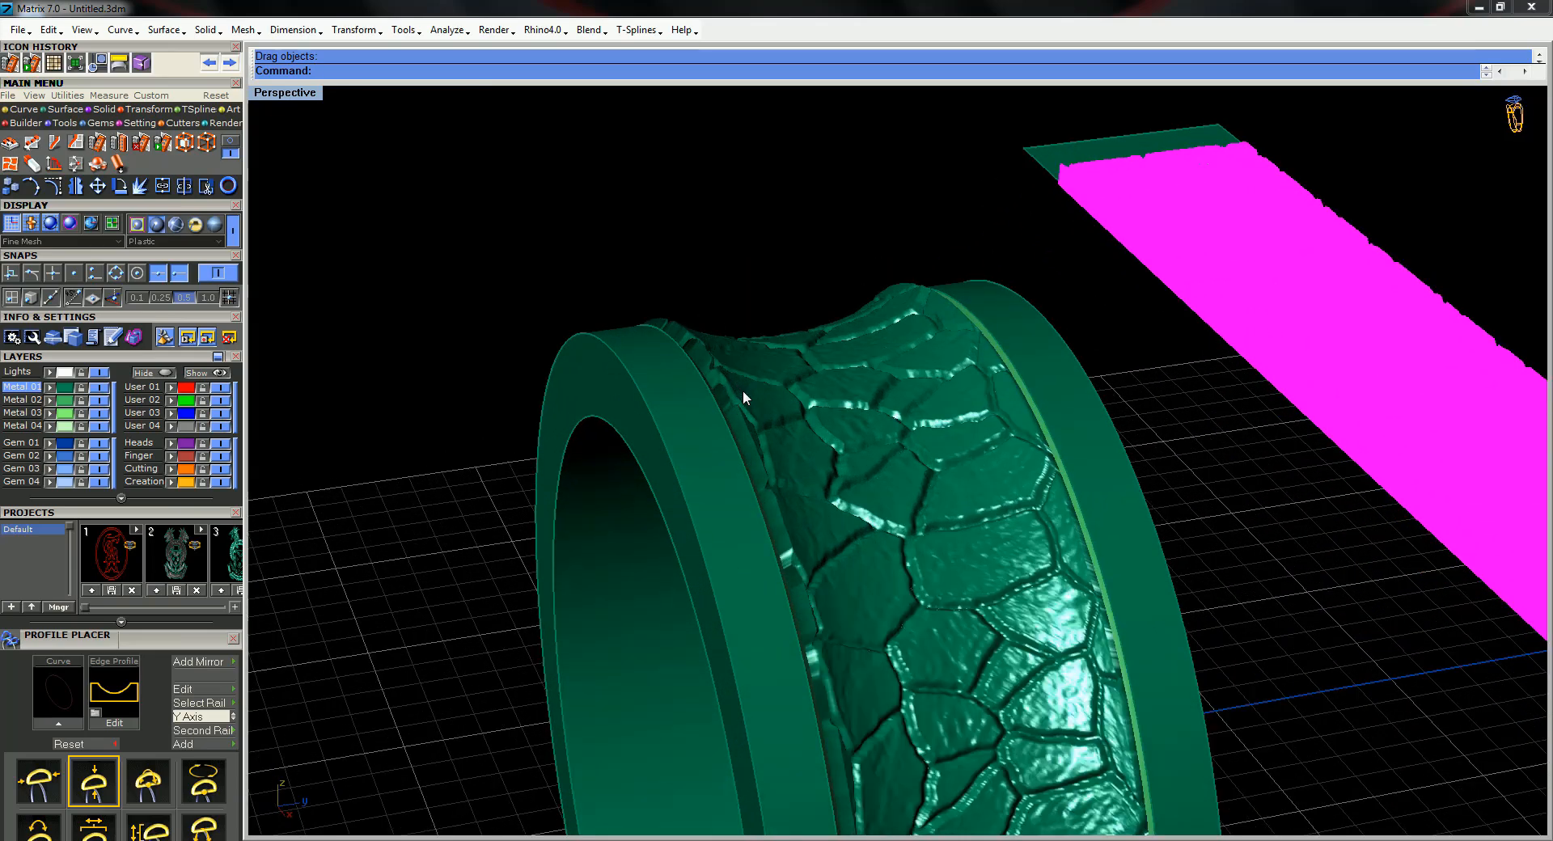
{"action": "scroll", "coordinate": [742, 390], "scroll_direction": "down", "scroll_amount": 2}
{"action": "scroll", "coordinate": [742, 390], "scroll_direction": "down", "scroll_amount": 2}
{"action": "right_click_drag", "start_coordinate": [788, 350], "coordinate": [836, 378]}
{"action": "right_click_drag", "start_coordinate": [852, 281], "coordinate": [841, 380]}
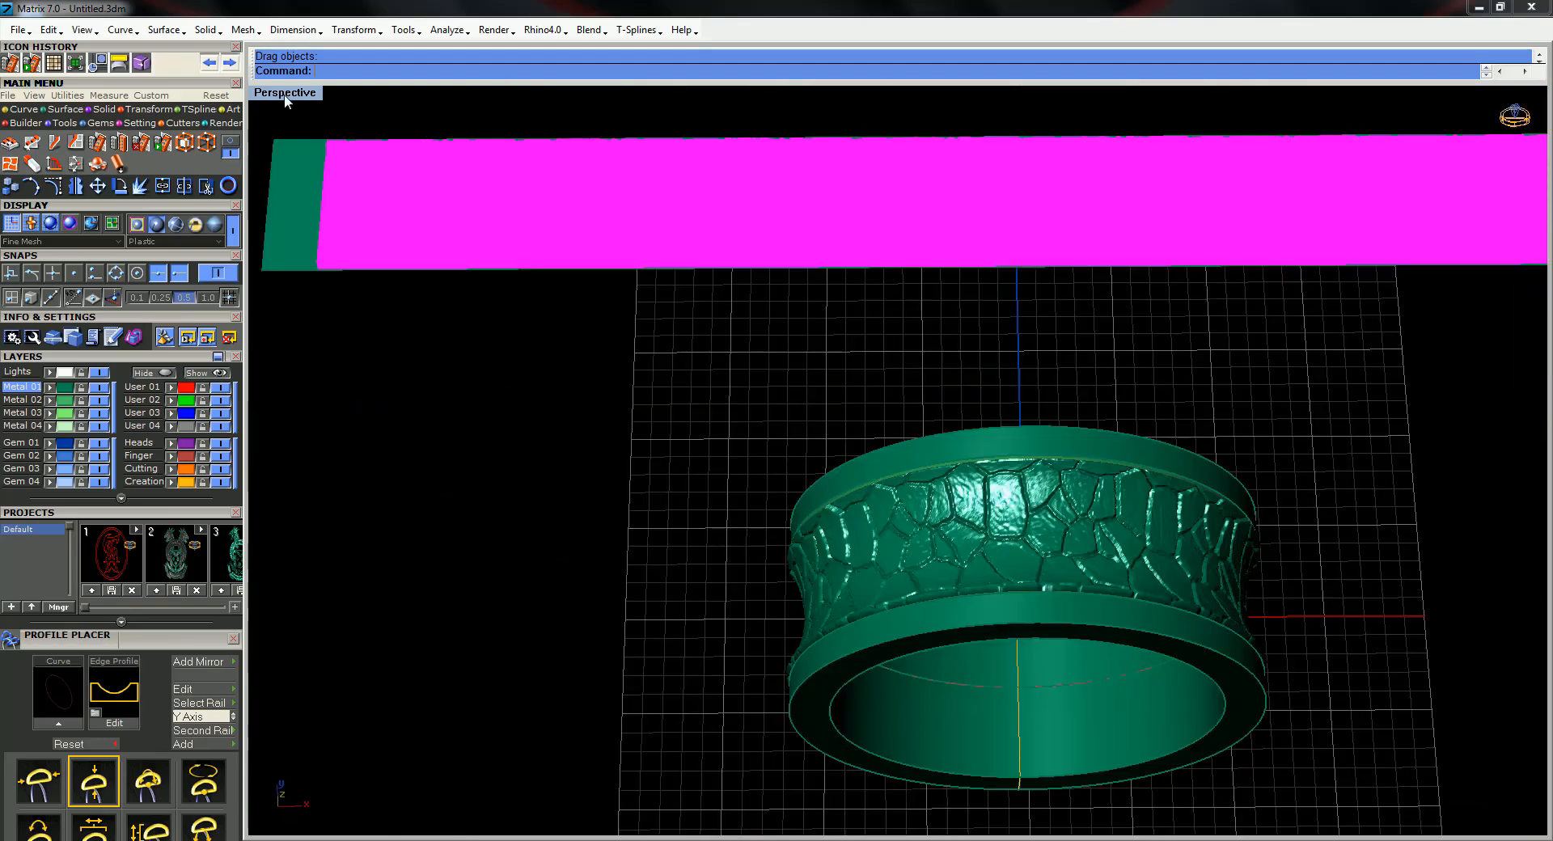
{"action": "double_click", "coordinate": [285, 95]}
{"action": "double_click", "coordinate": [303, 96]}
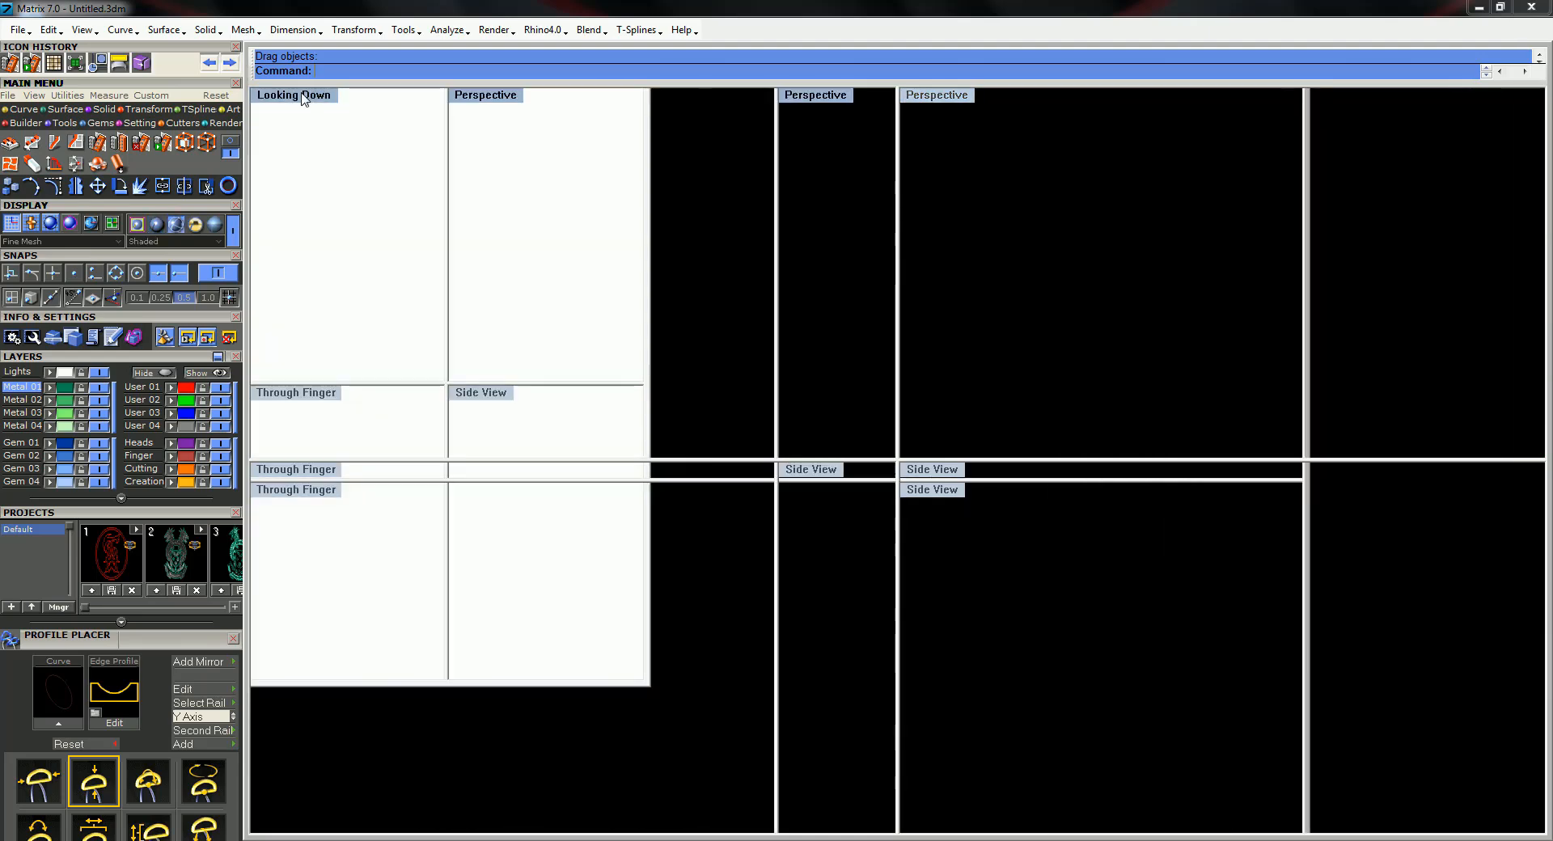
{"action": "right_click_drag", "start_coordinate": [778, 425], "coordinate": [783, 428]}
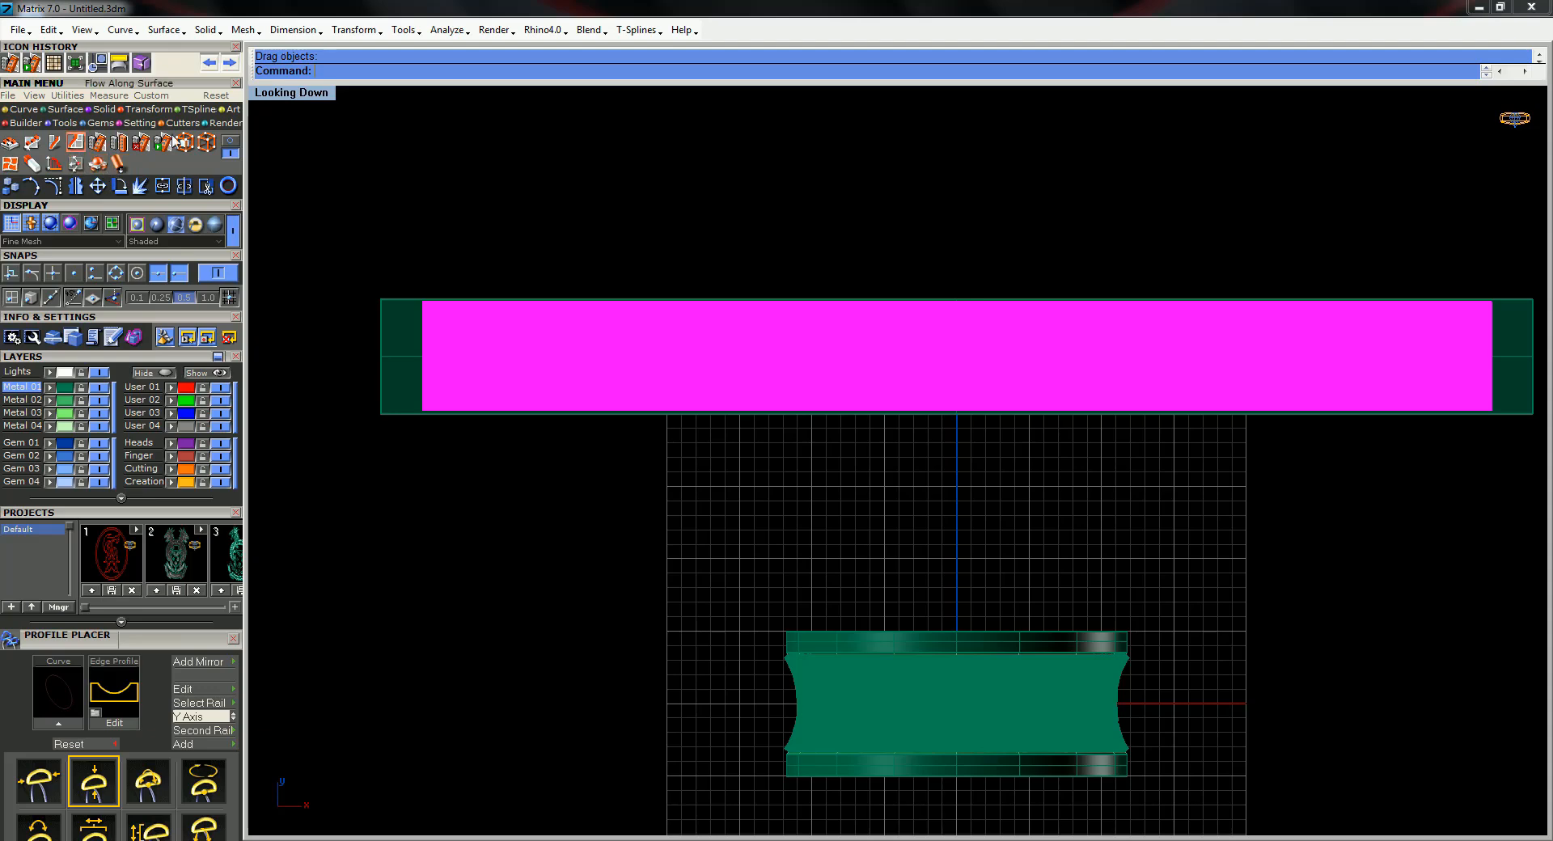
{"action": "left_click", "coordinate": [231, 141]}
{"action": "left_click", "coordinate": [53, 144]}
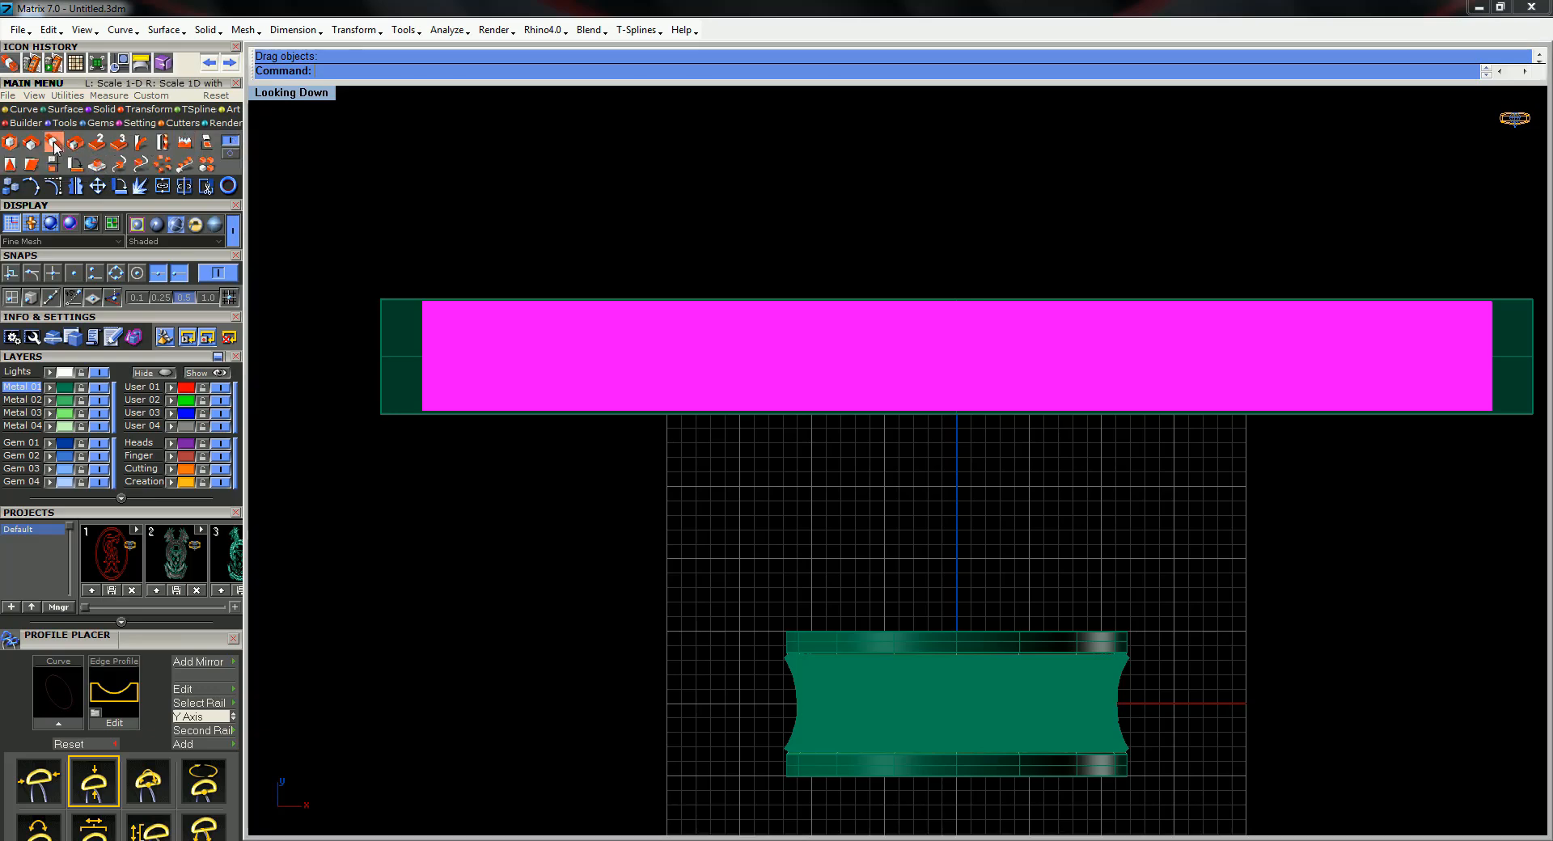
{"action": "left_click", "coordinate": [957, 414]}
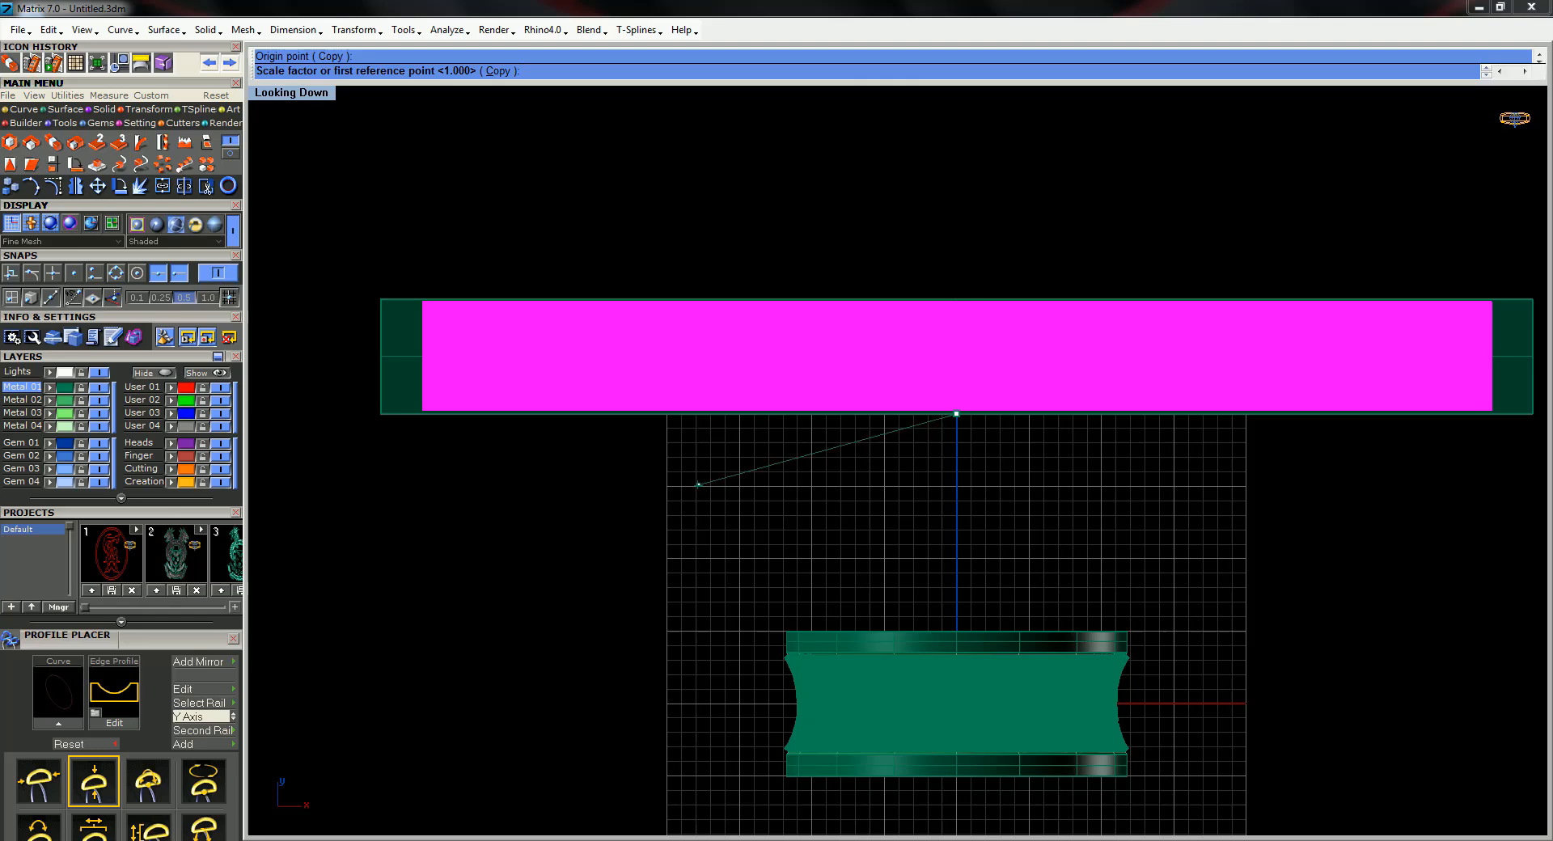
{"action": "left_click", "coordinate": [421, 414]}
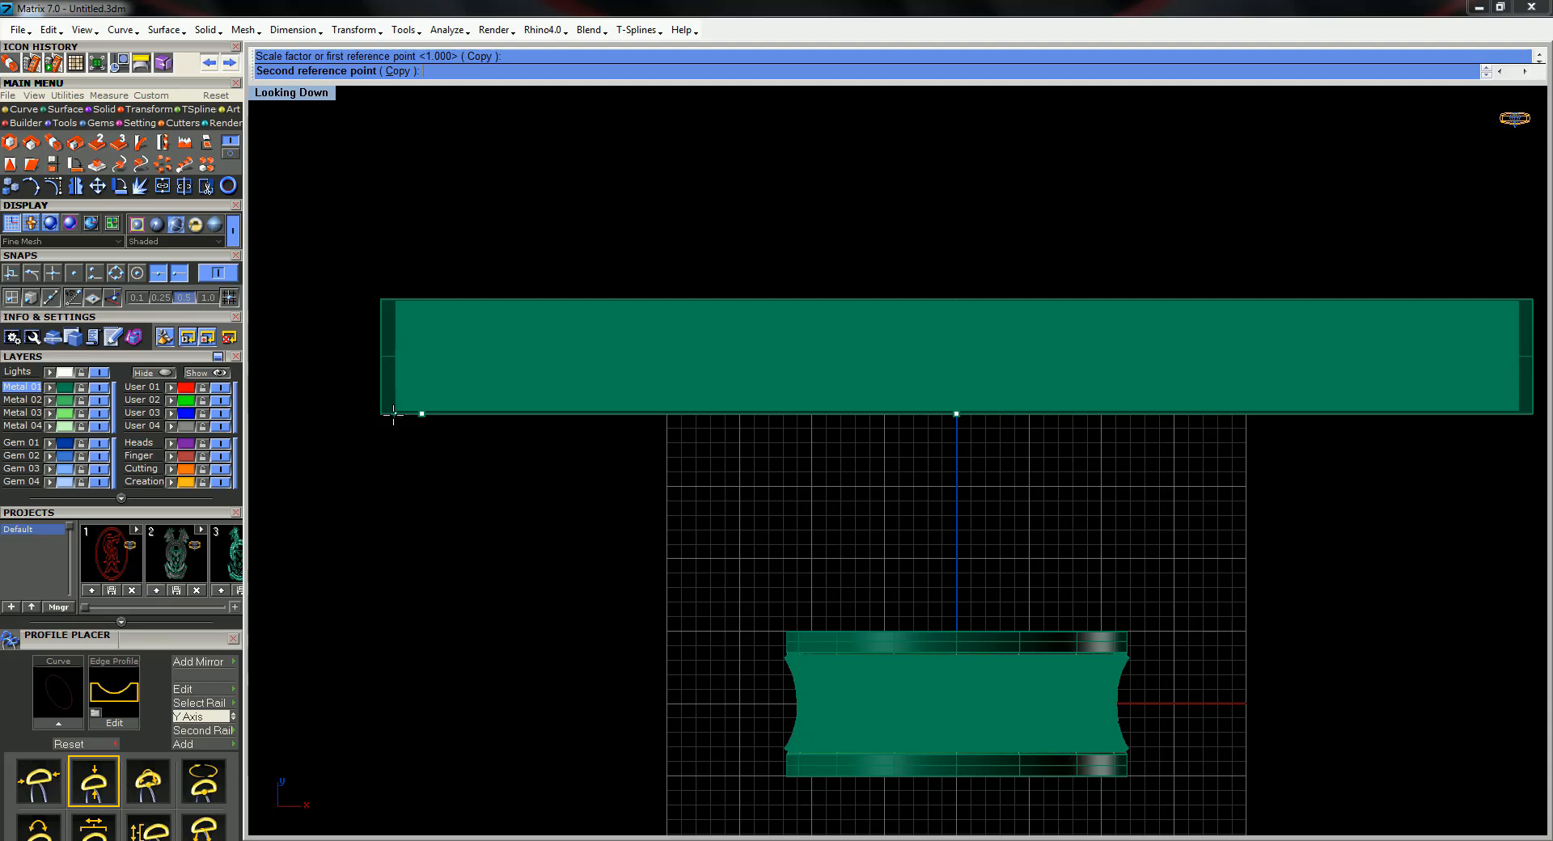
{"action": "left_click", "coordinate": [390, 413]}
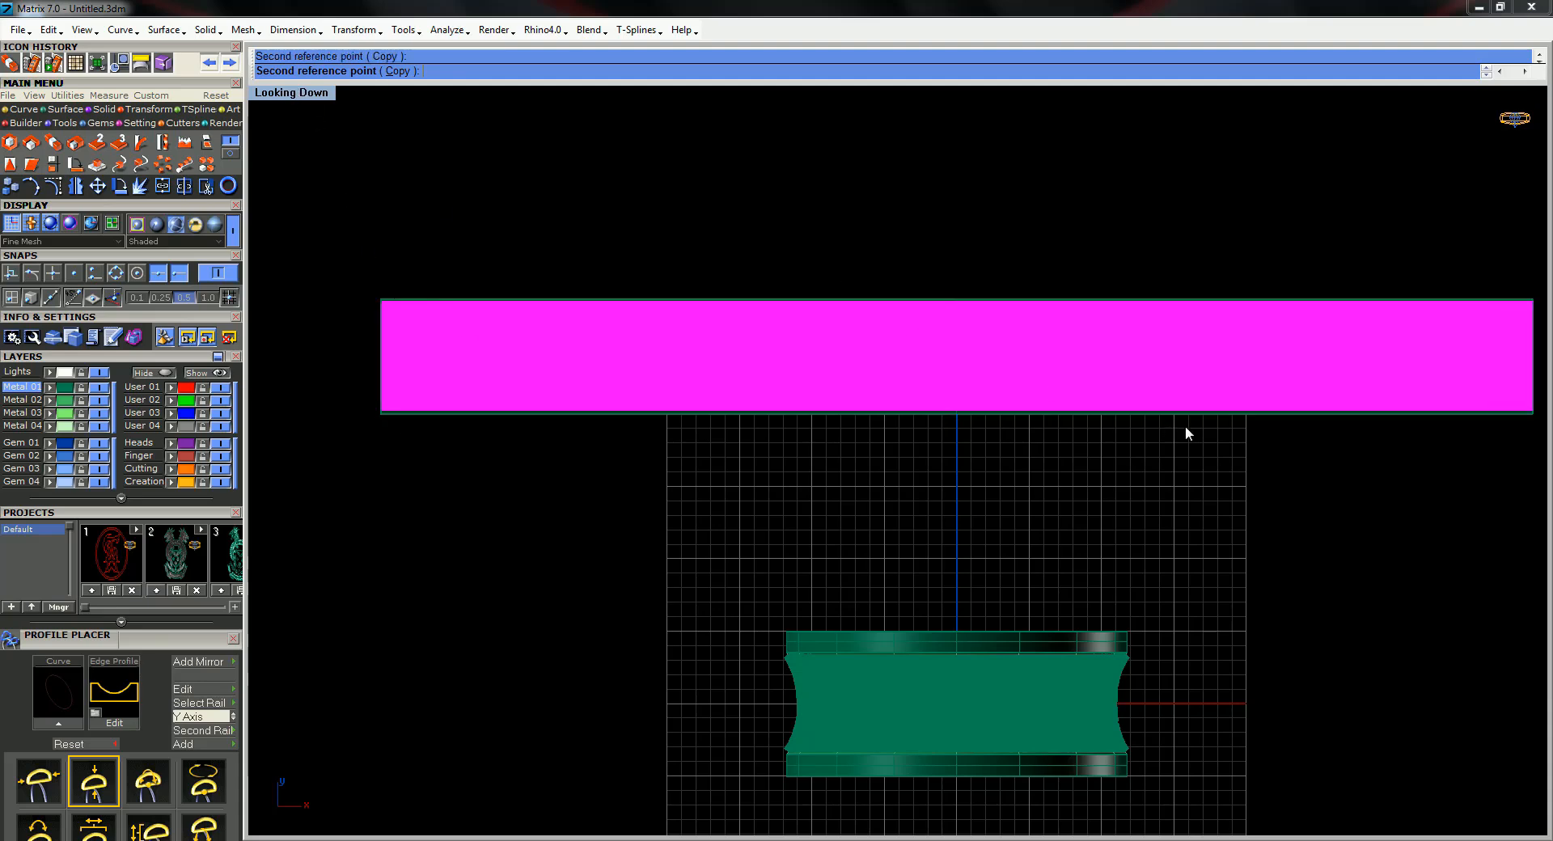
Examine the stone texture around the ring from several angles in the Perspective view, checking the underside where the strip's ends meet
{"action": "key", "text": "ctrl+m"}
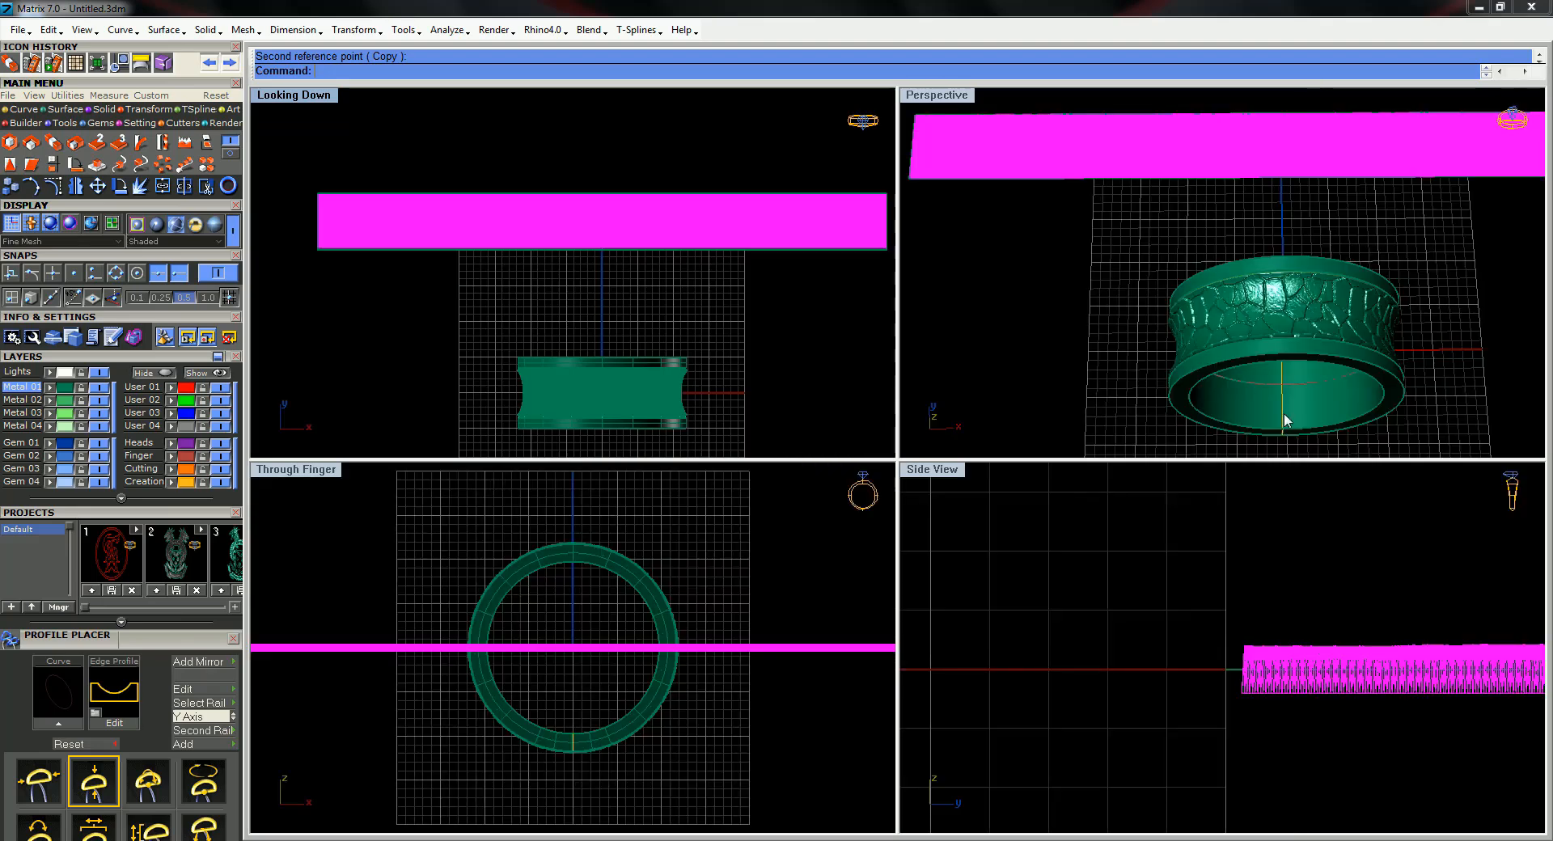
{"action": "right_click_drag", "start_coordinate": [1285, 420], "coordinate": [1266, 289]}
{"action": "scroll", "coordinate": [1179, 357], "scroll_direction": "up", "scroll_amount": 3}
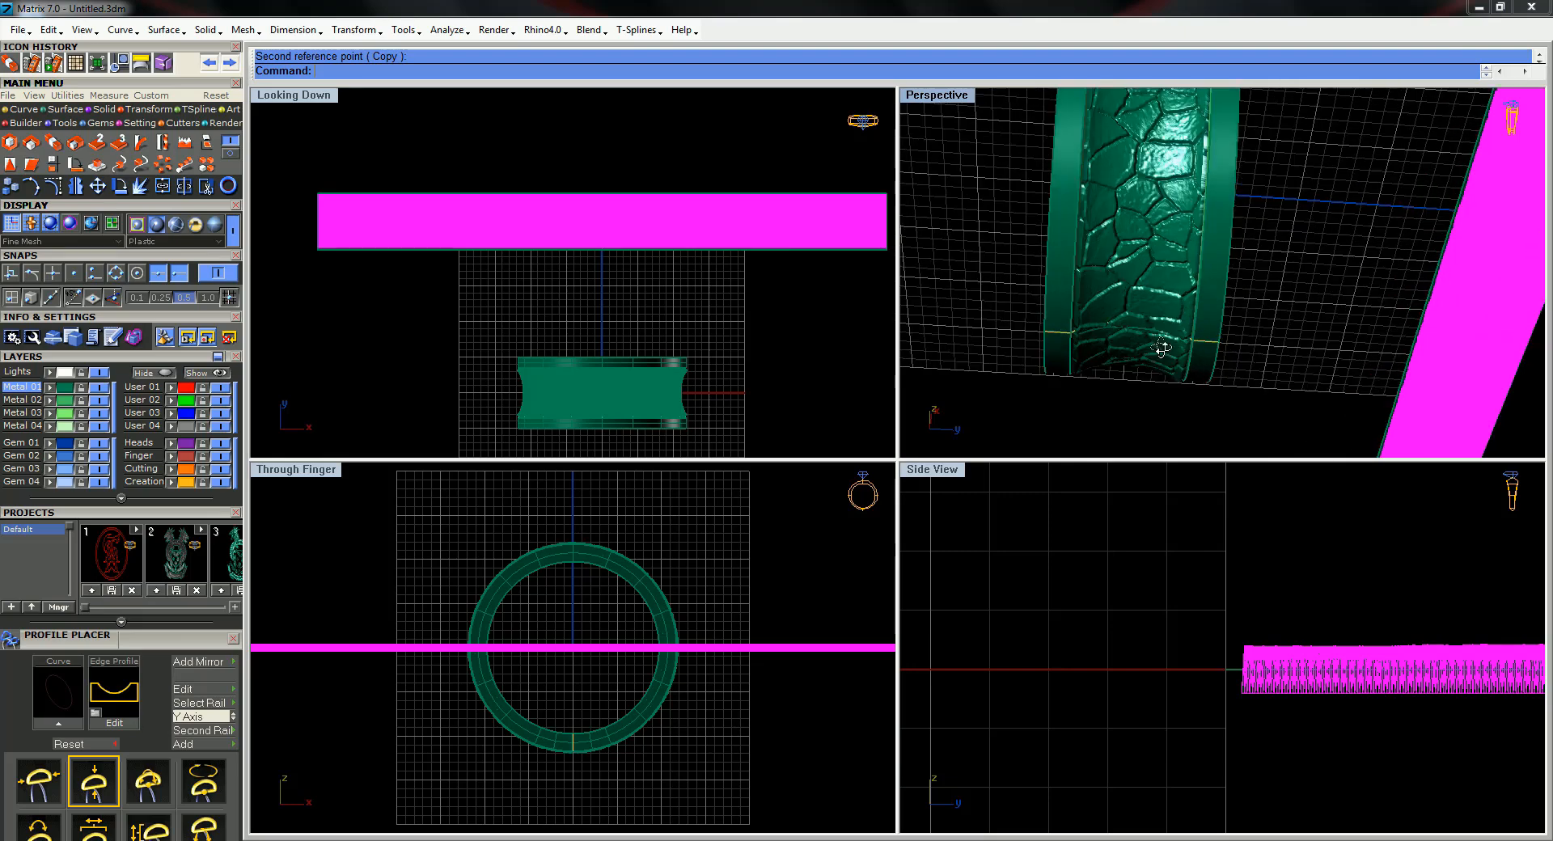
{"action": "right_click_drag", "start_coordinate": [1165, 348], "coordinate": [1191, 389]}
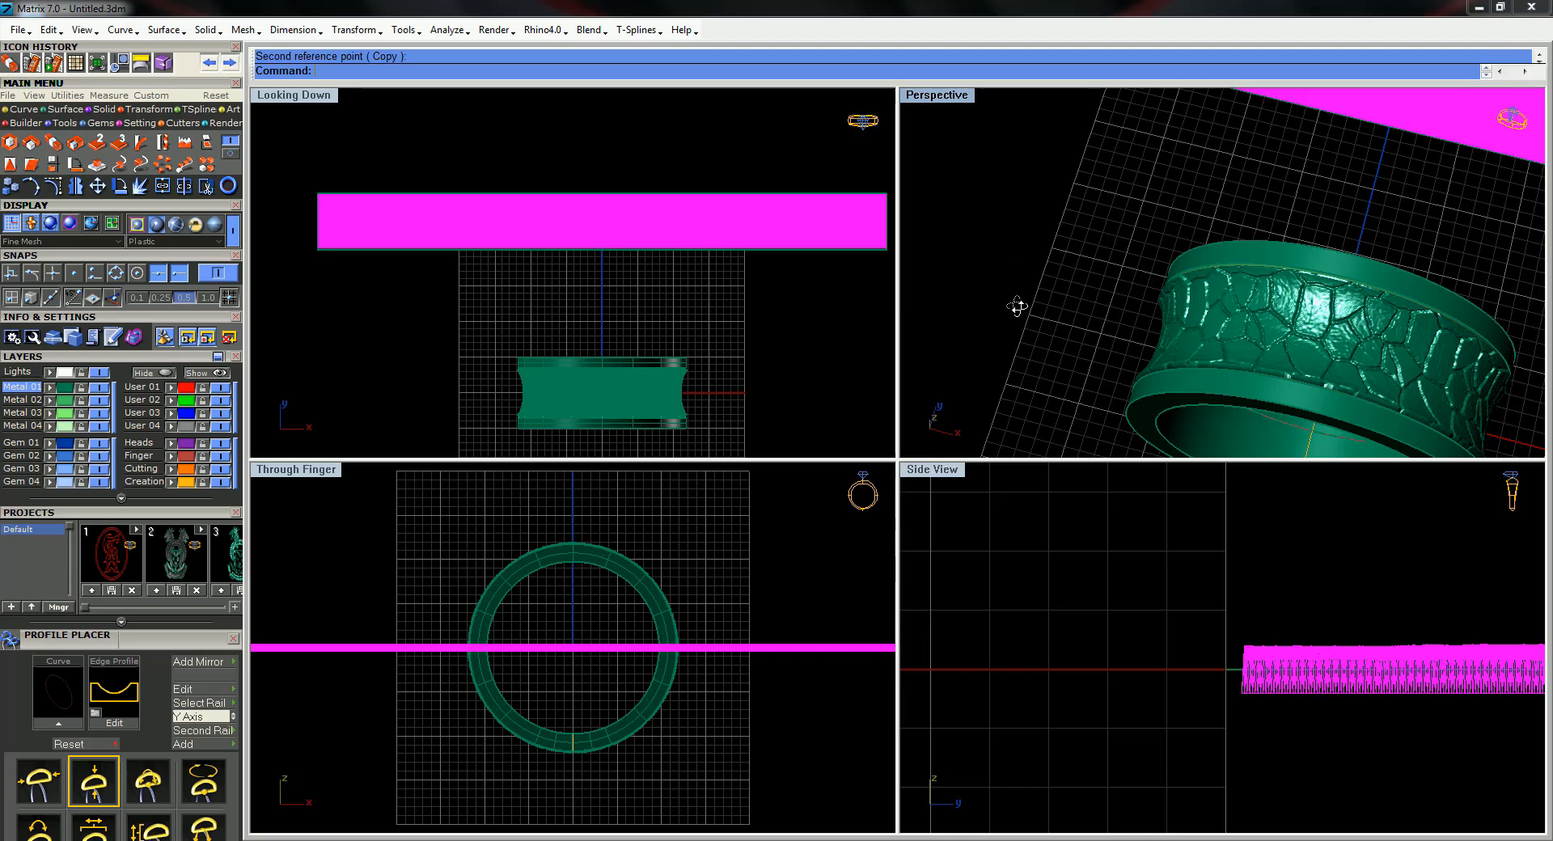
{"action": "double_click", "coordinate": [936, 95]}
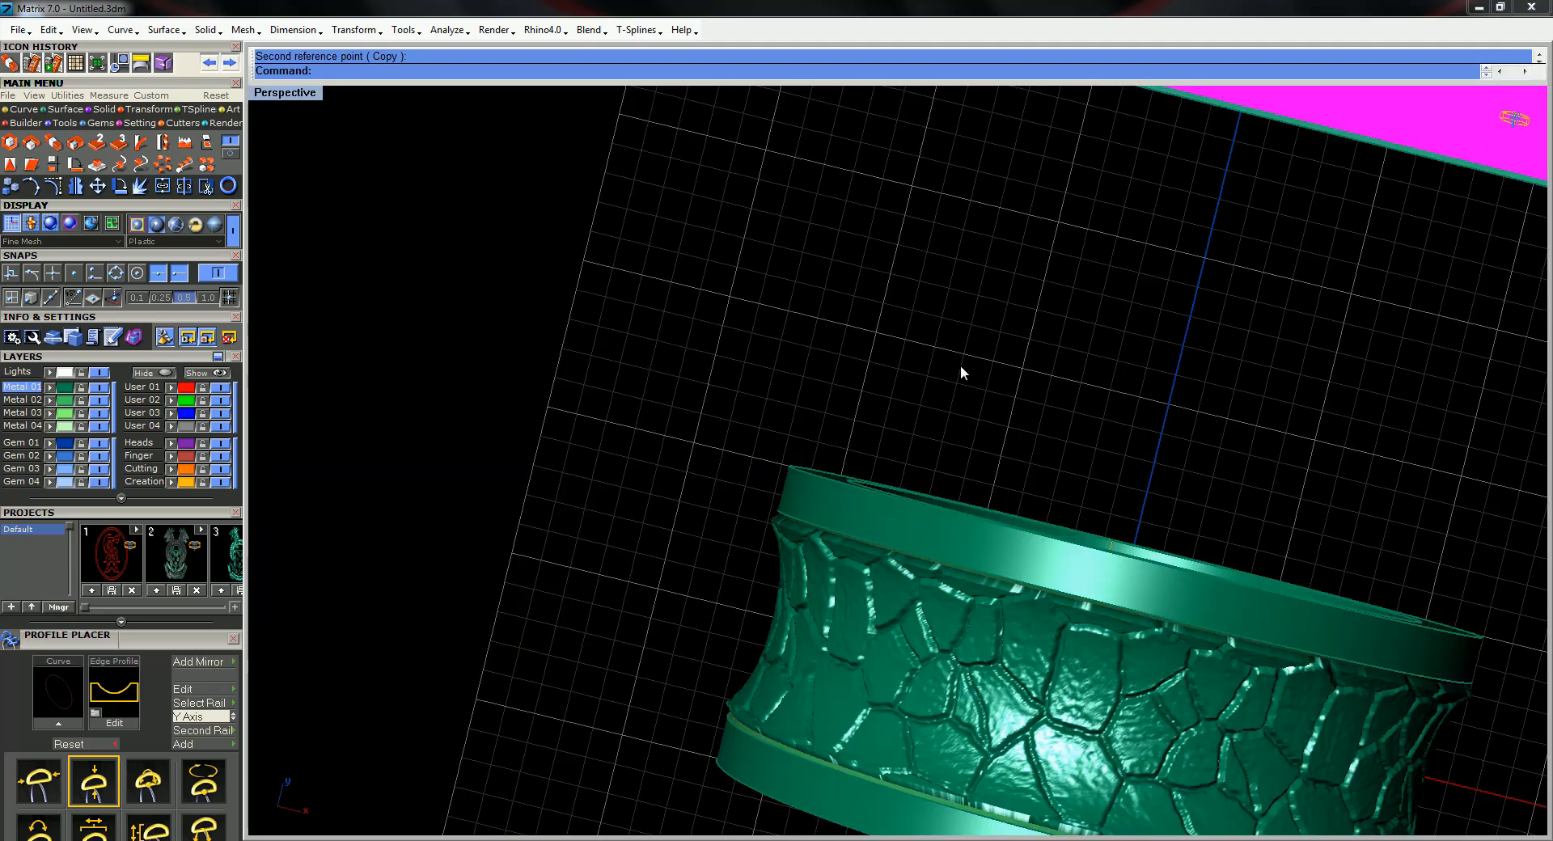
{"action": "scroll", "coordinate": [960, 366], "scroll_direction": "down", "scroll_amount": 5}
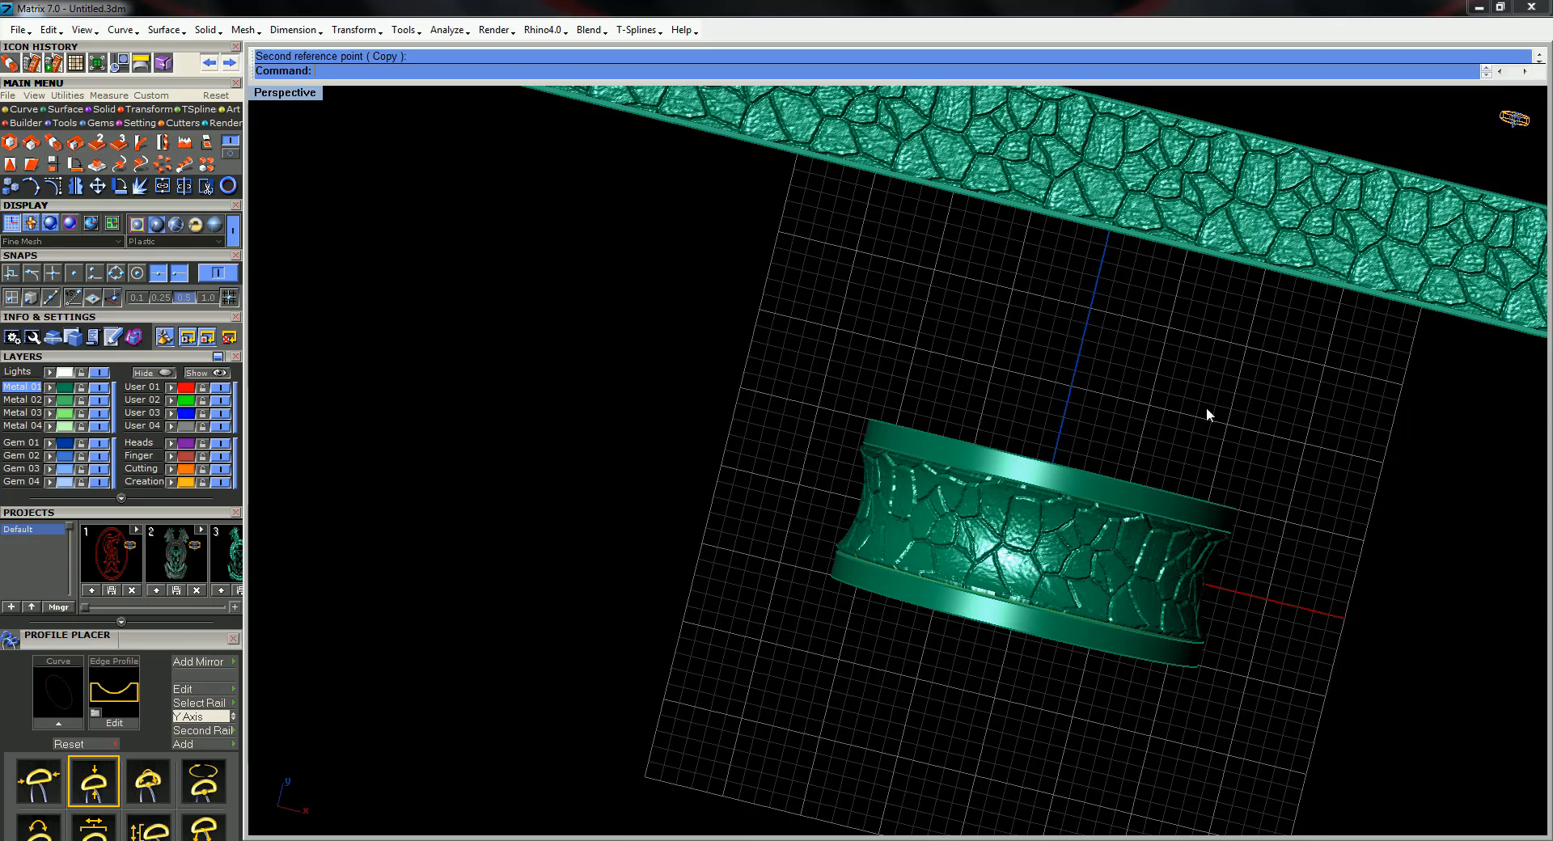
{"action": "right_click_drag", "start_coordinate": [1206, 406], "coordinate": [1035, 403]}
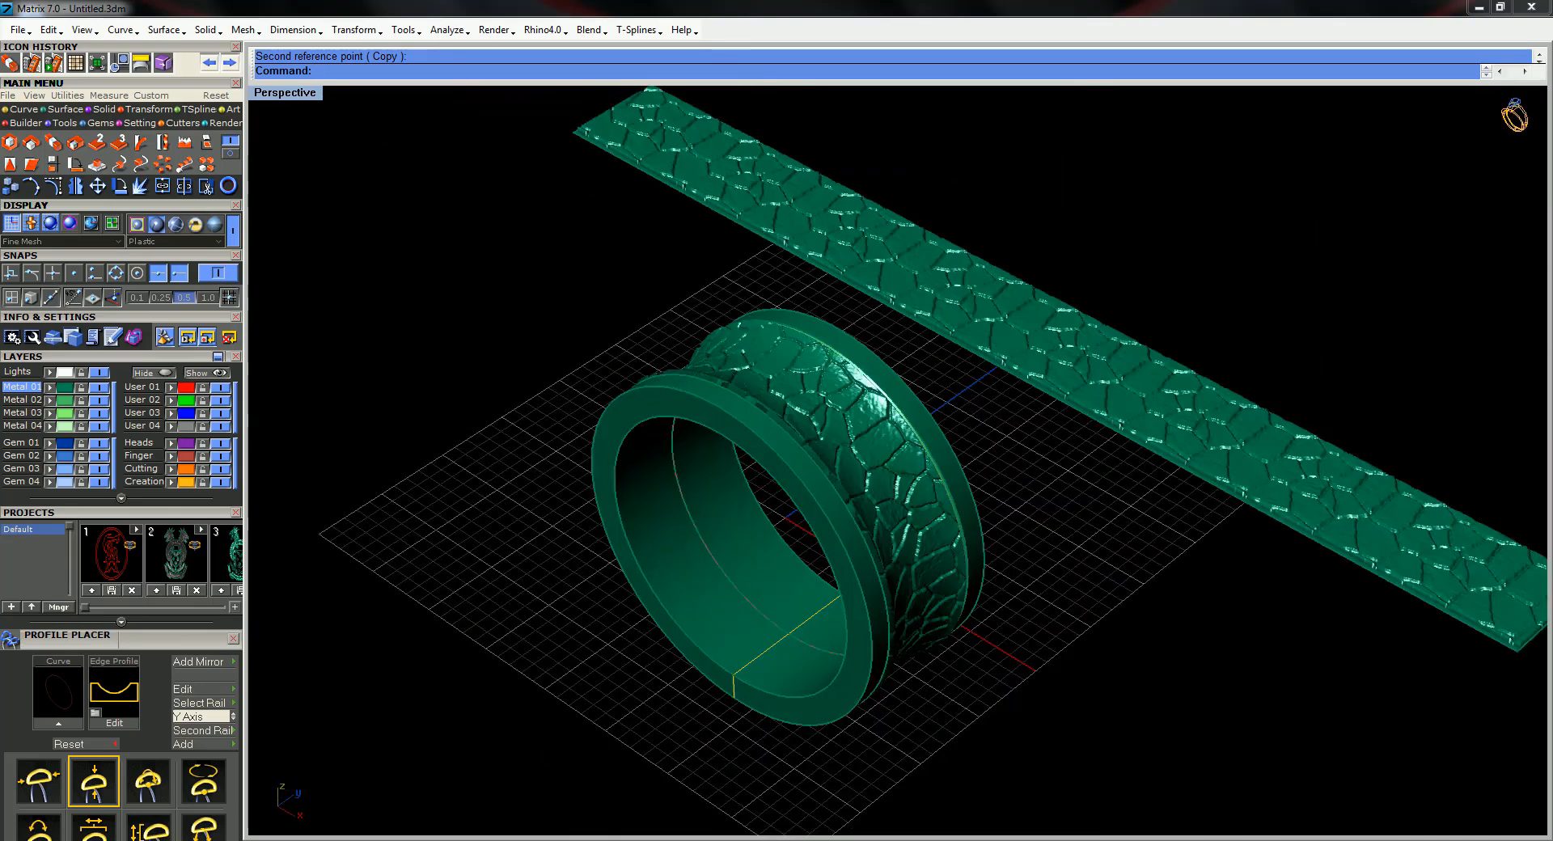
{"action": "right_click_drag", "start_coordinate": [1048, 527], "coordinate": [1015, 517]}
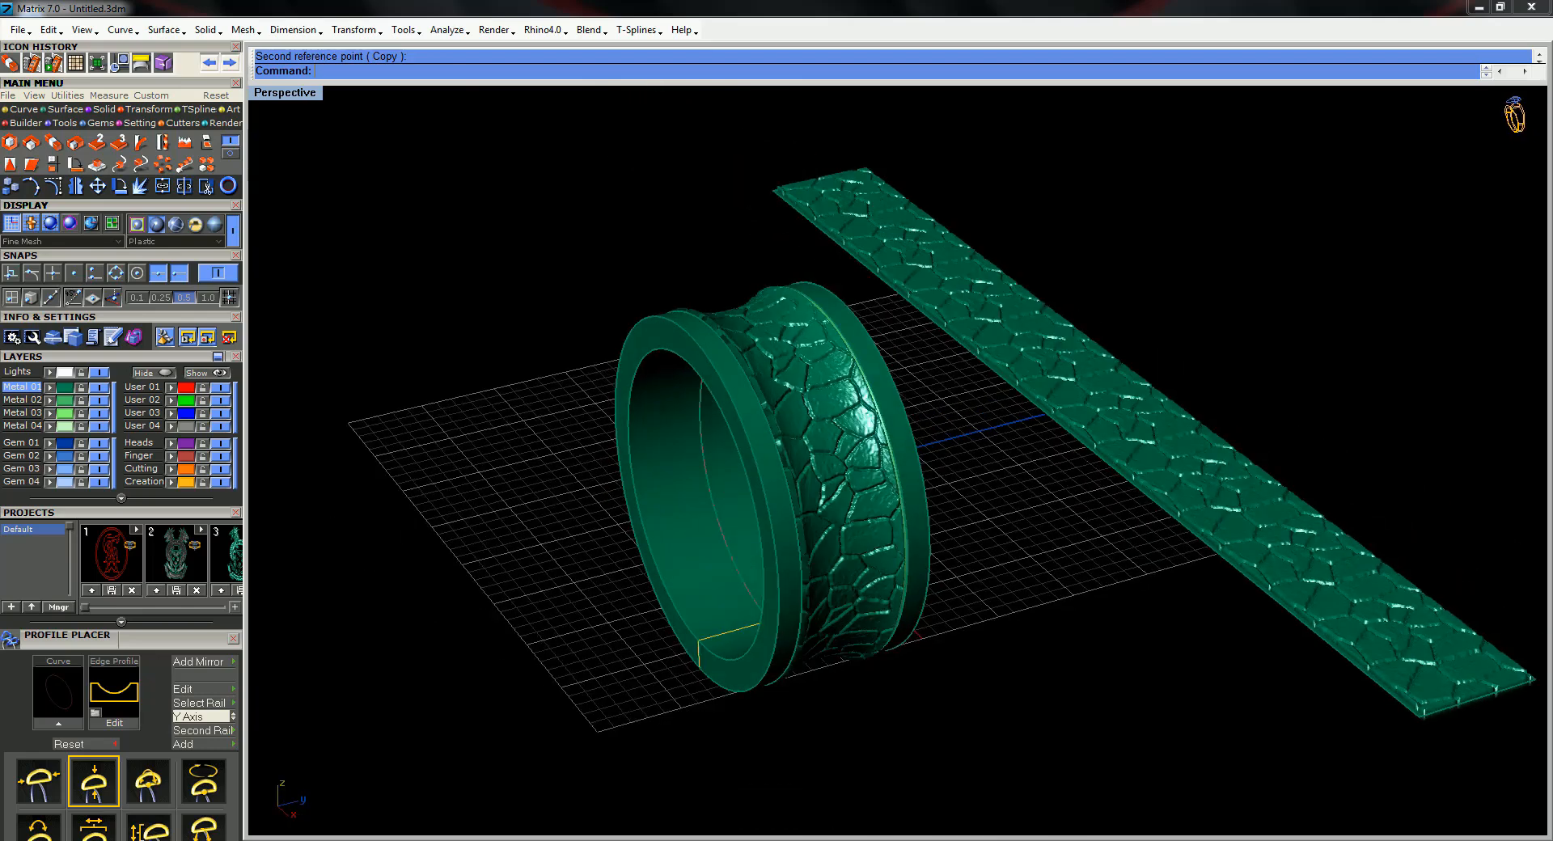
{"action": "right_click_drag", "start_coordinate": [1046, 512], "coordinate": [1084, 551]}
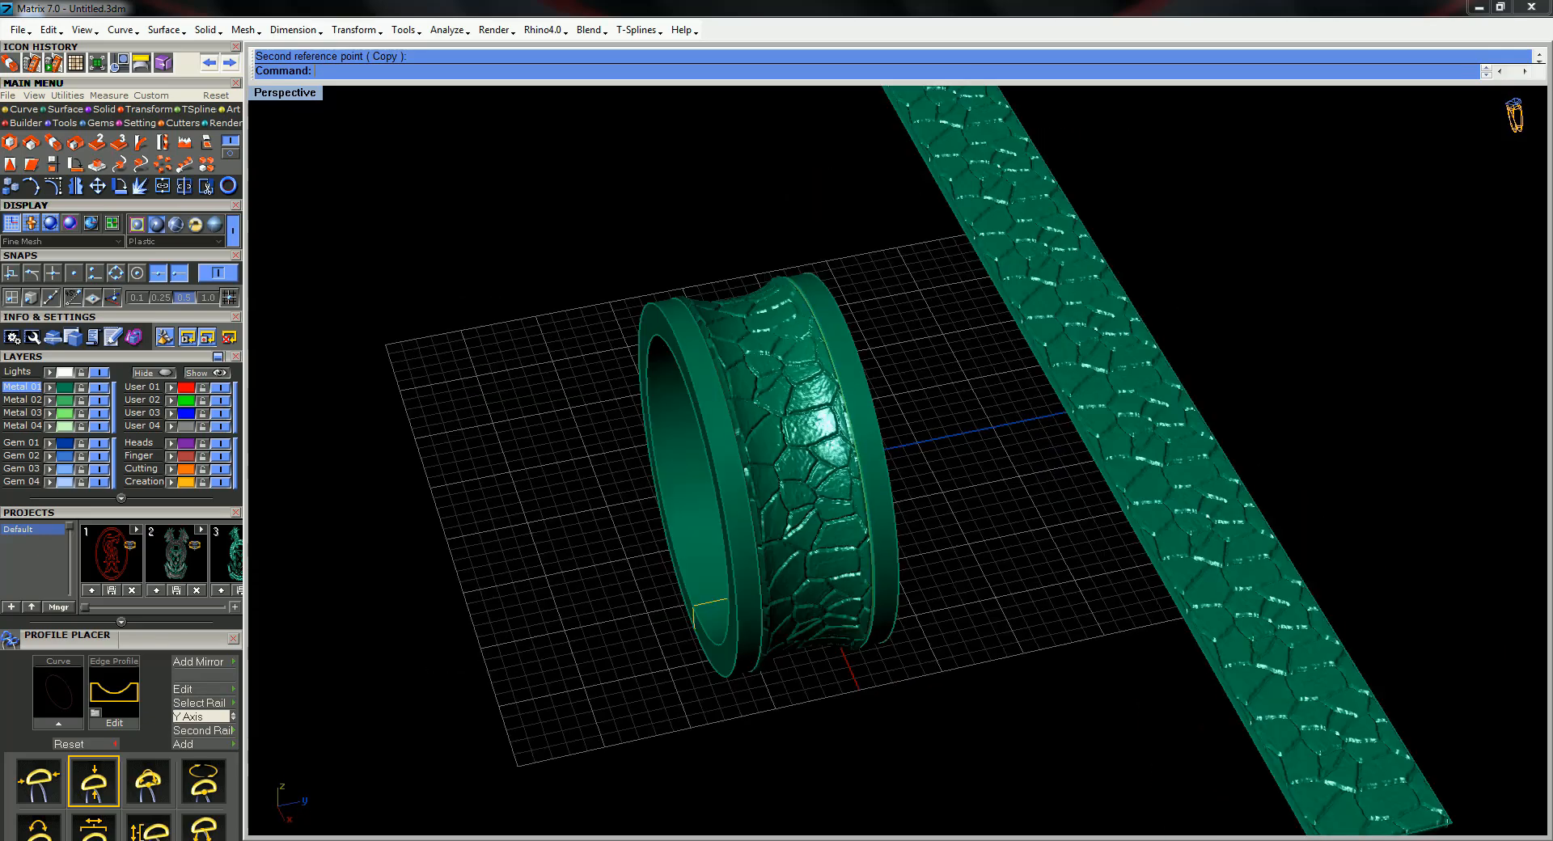
{"action": "right_click_drag", "start_coordinate": [819, 495], "coordinate": [1121, 487]}
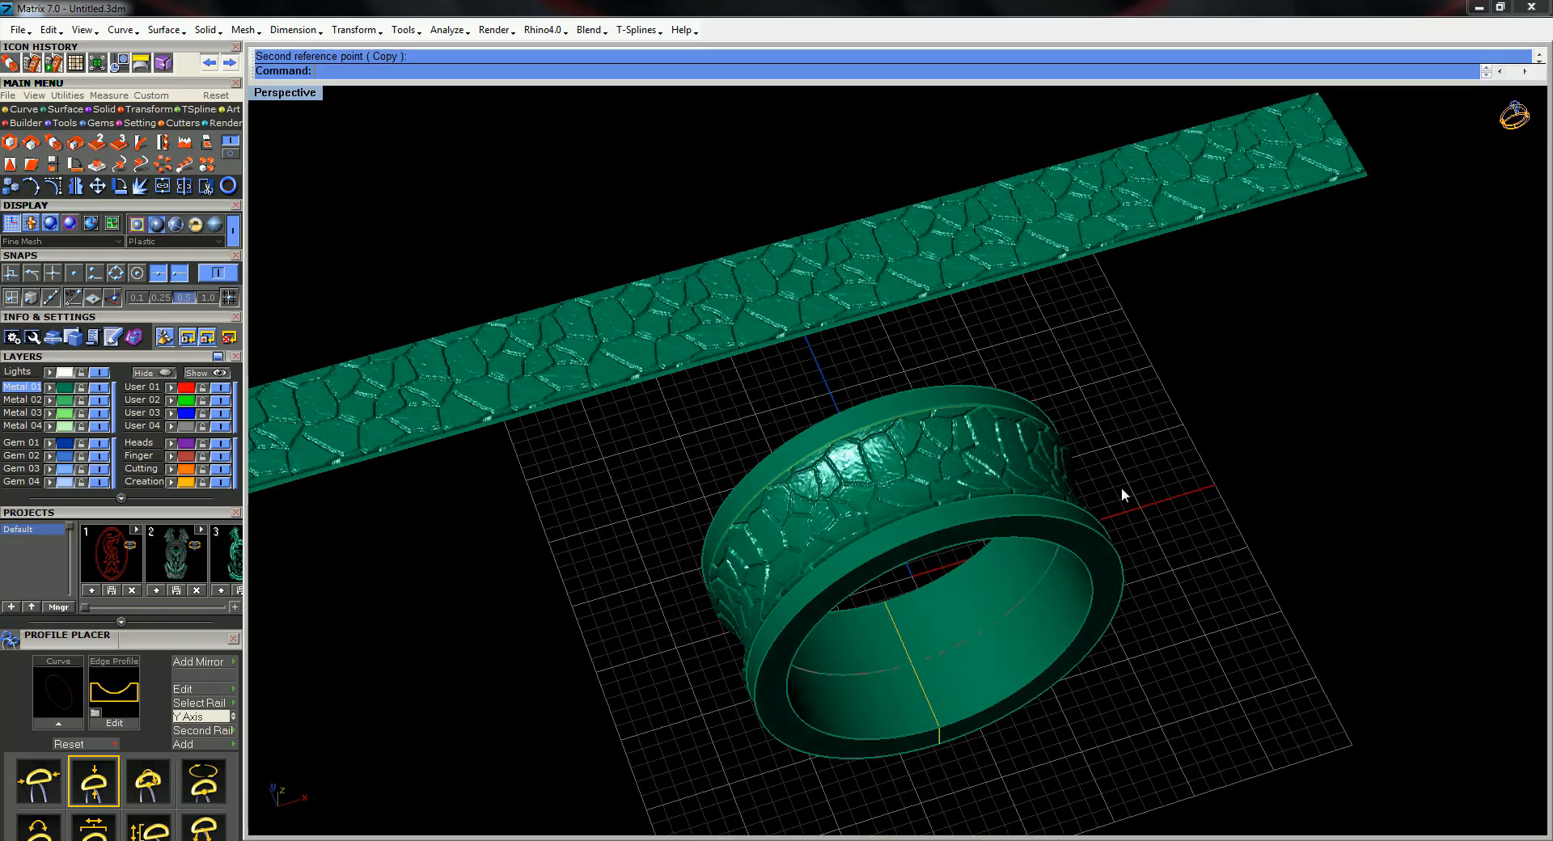